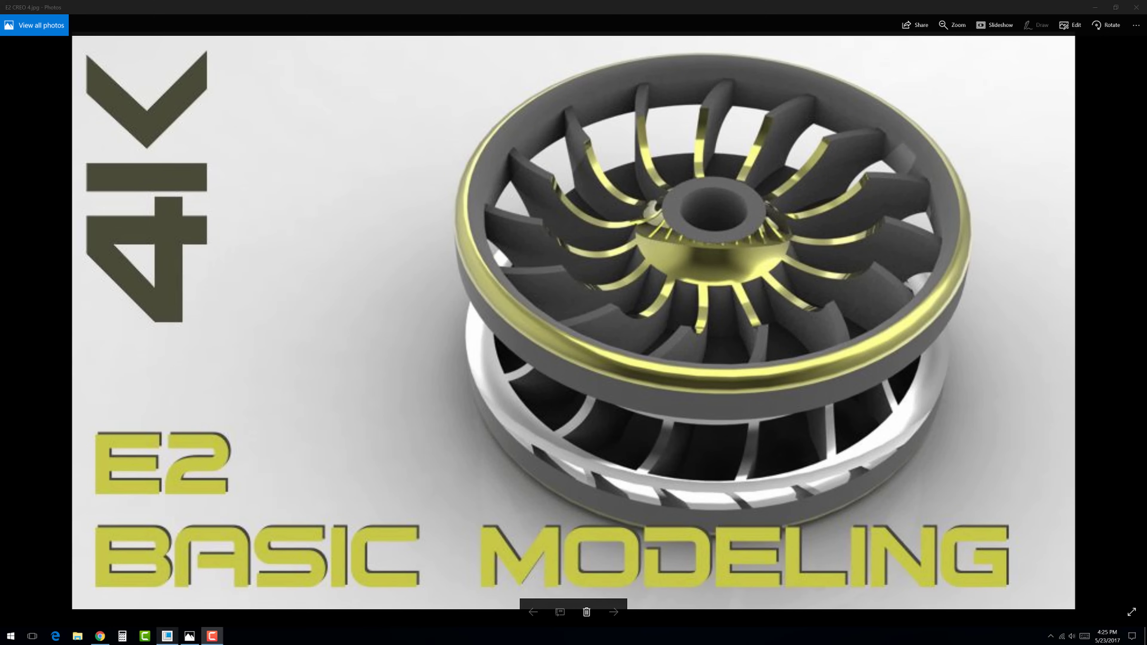
Step: Switch to Creo Parametric and create a new solid part named E2 using the default template
left_click(165, 637)
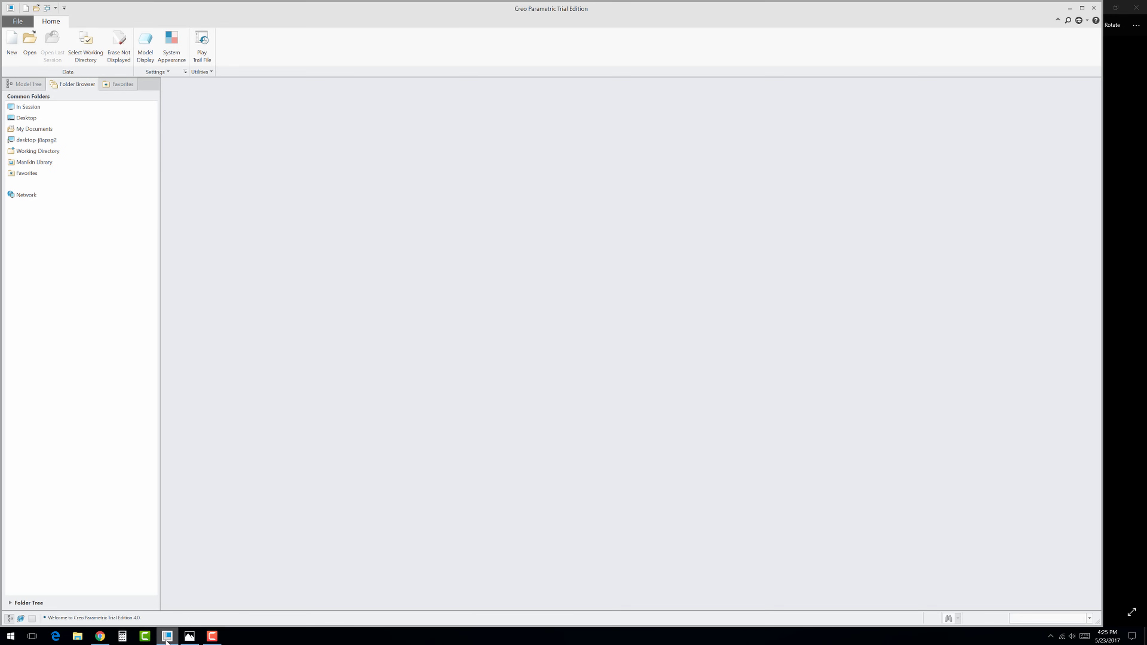
left_click(13, 43)
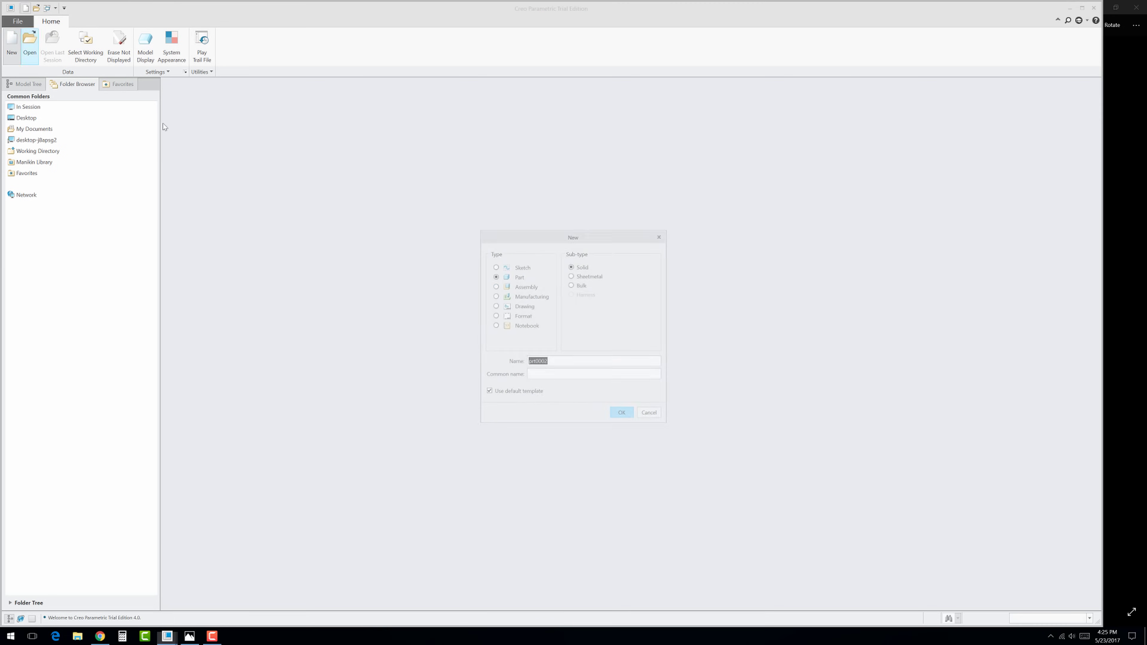
type("E2")
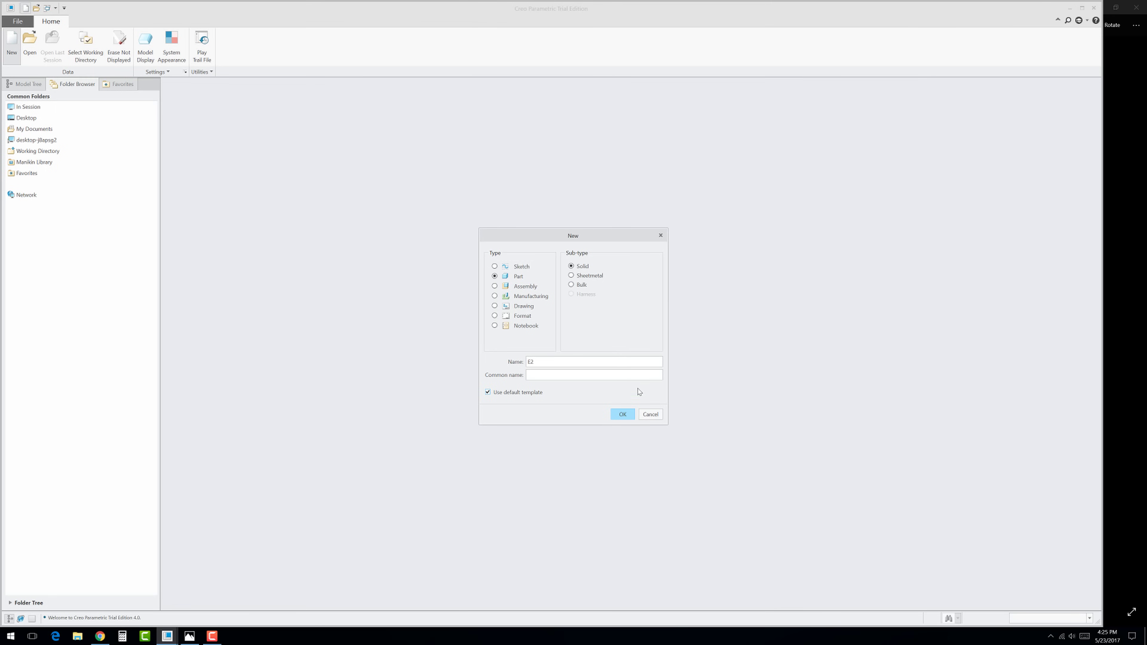
left_click(622, 415)
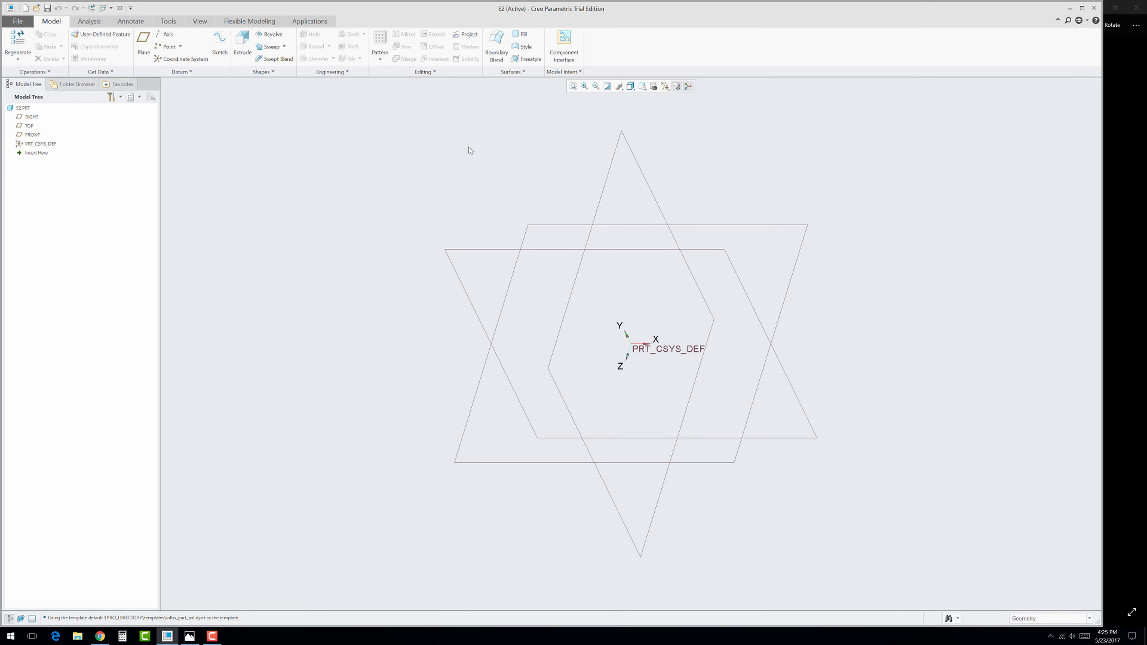
Step: Check the part's unit system in the model properties and the Units Manager without changing it
left_click(18, 22)
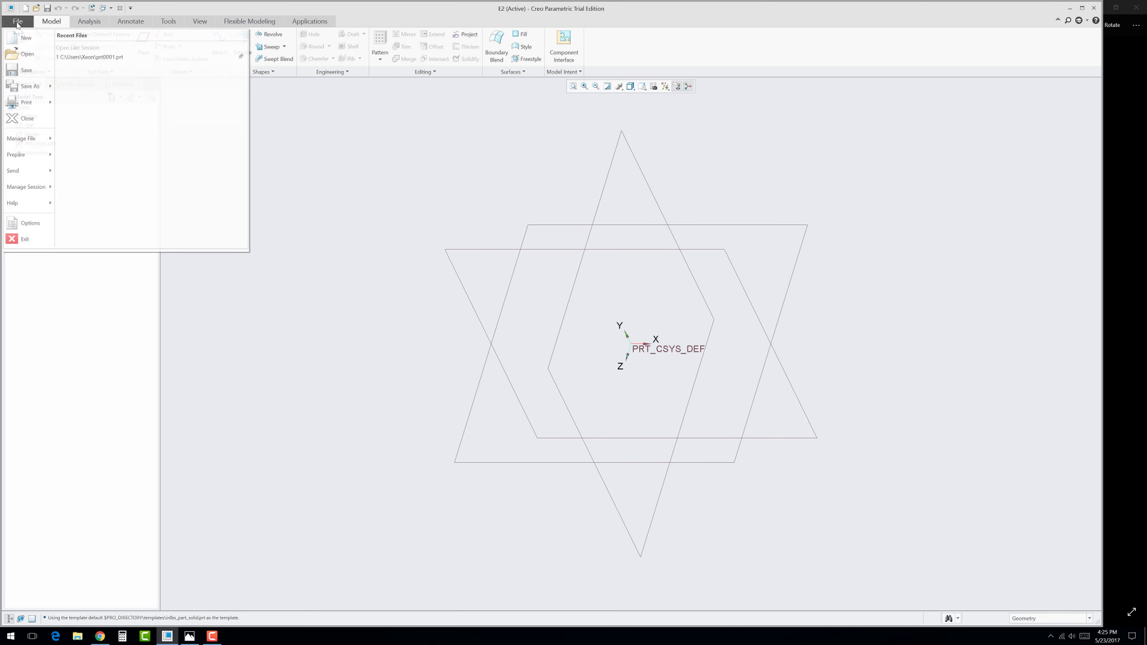
mouse_move(23, 155)
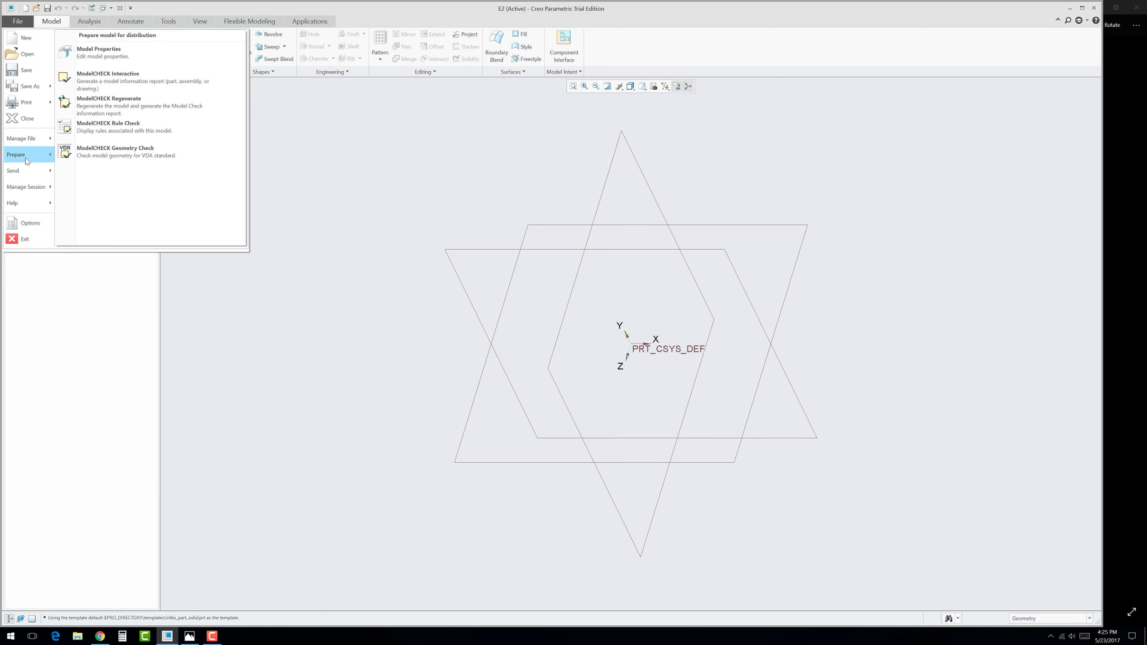
left_click(133, 57)
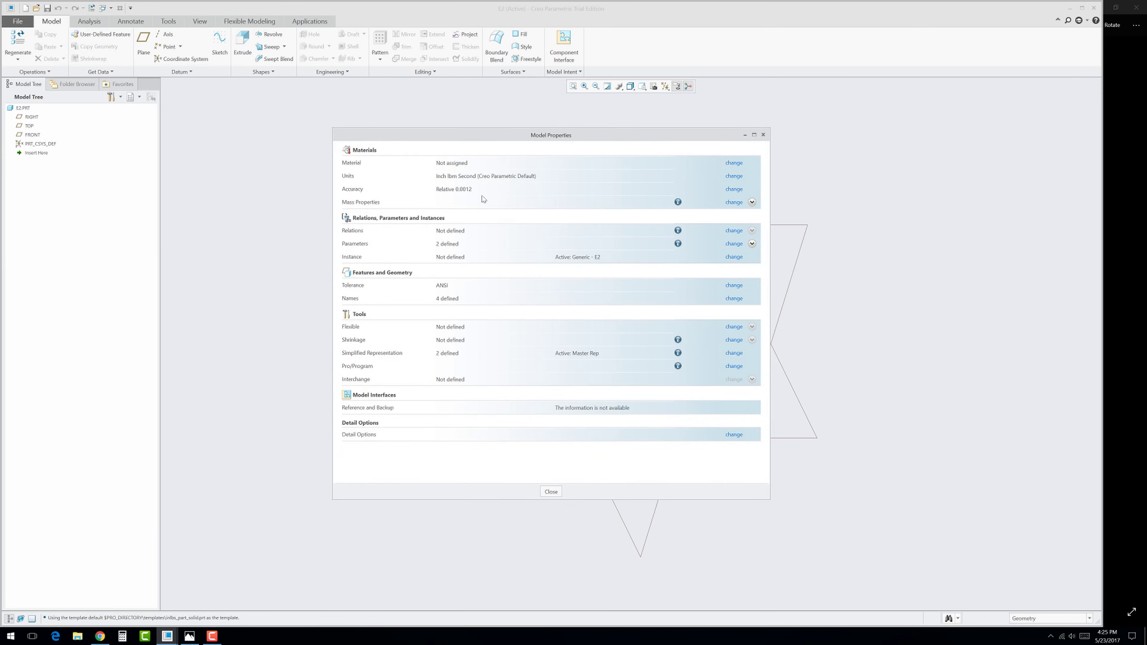
left_click_drag(502, 136, 572, 135)
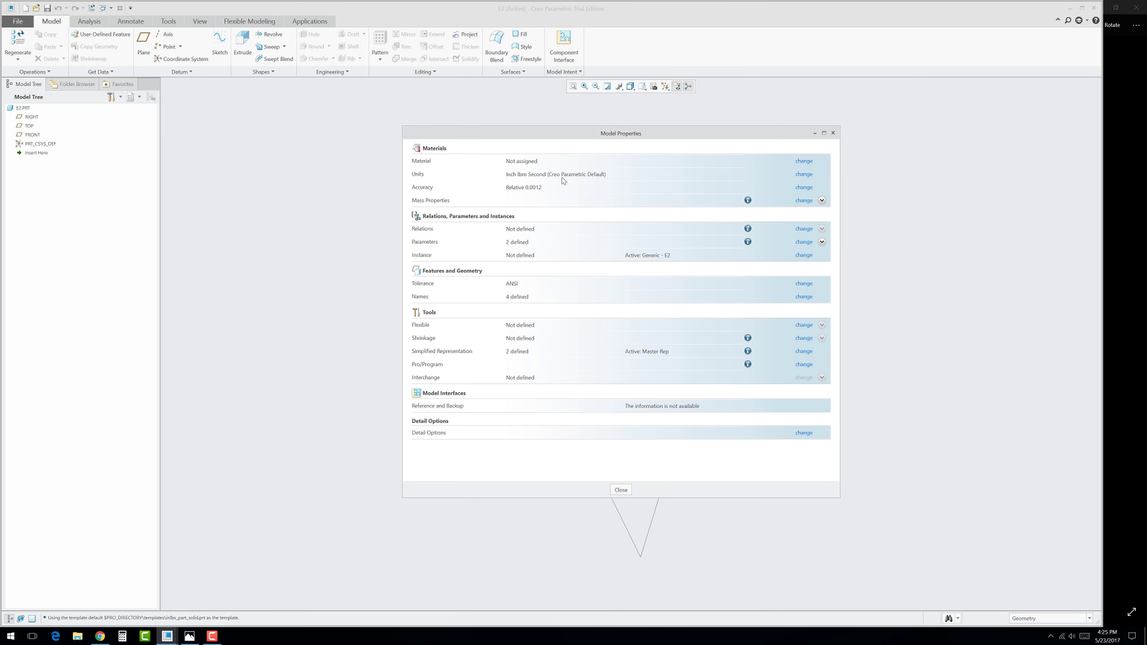
left_click(806, 178)
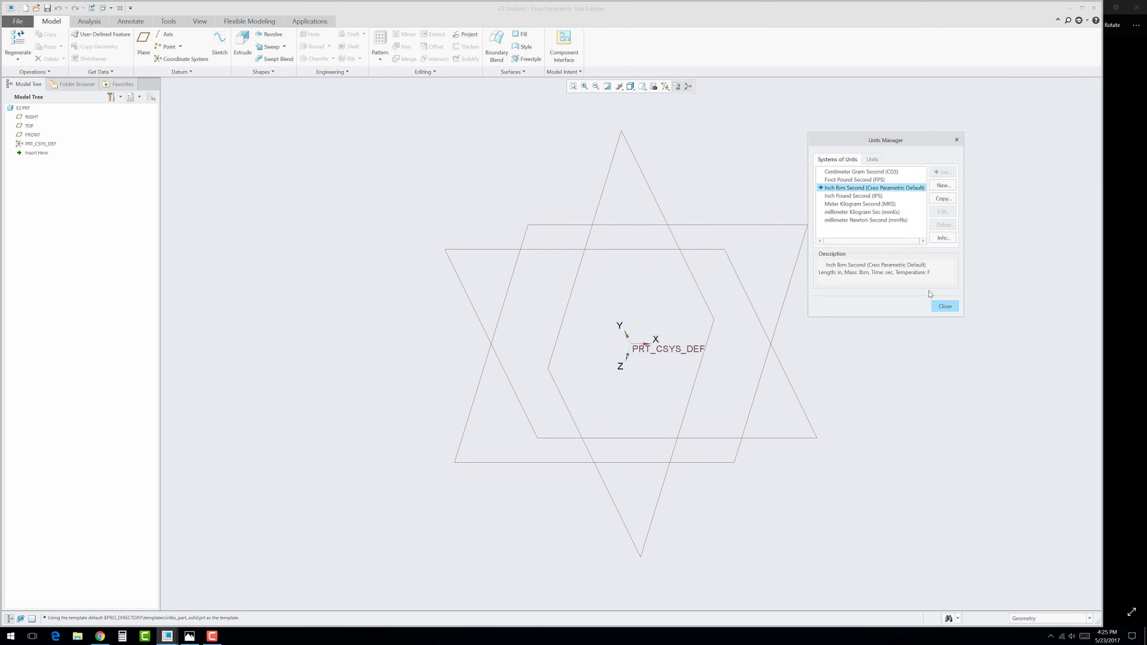
left_click(940, 307)
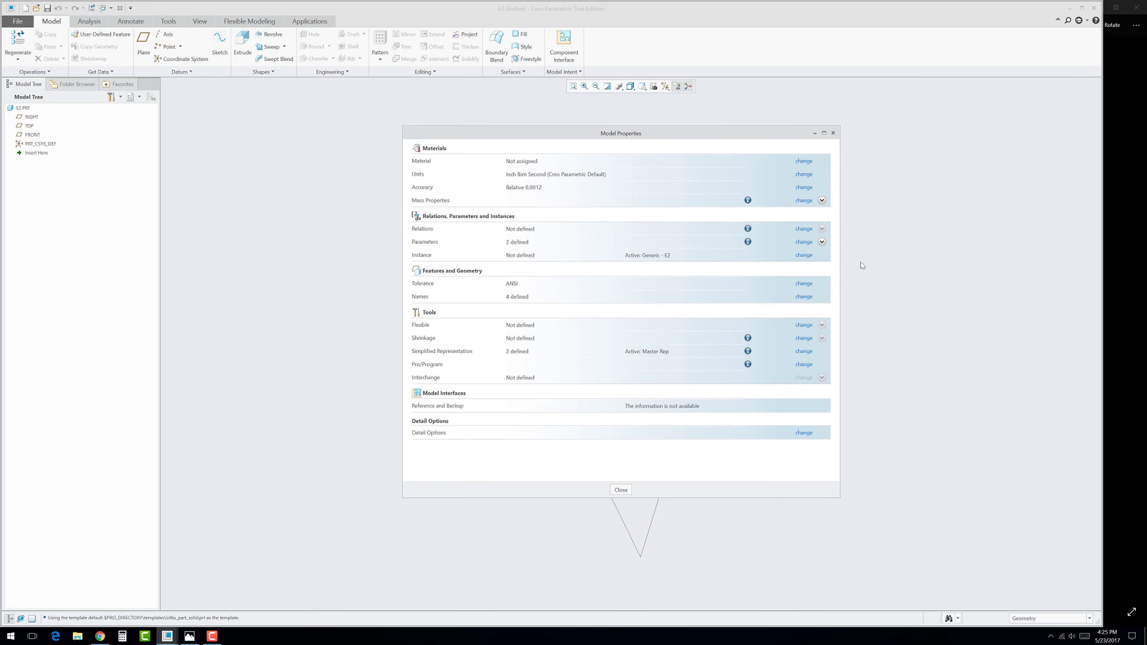
left_click(833, 132)
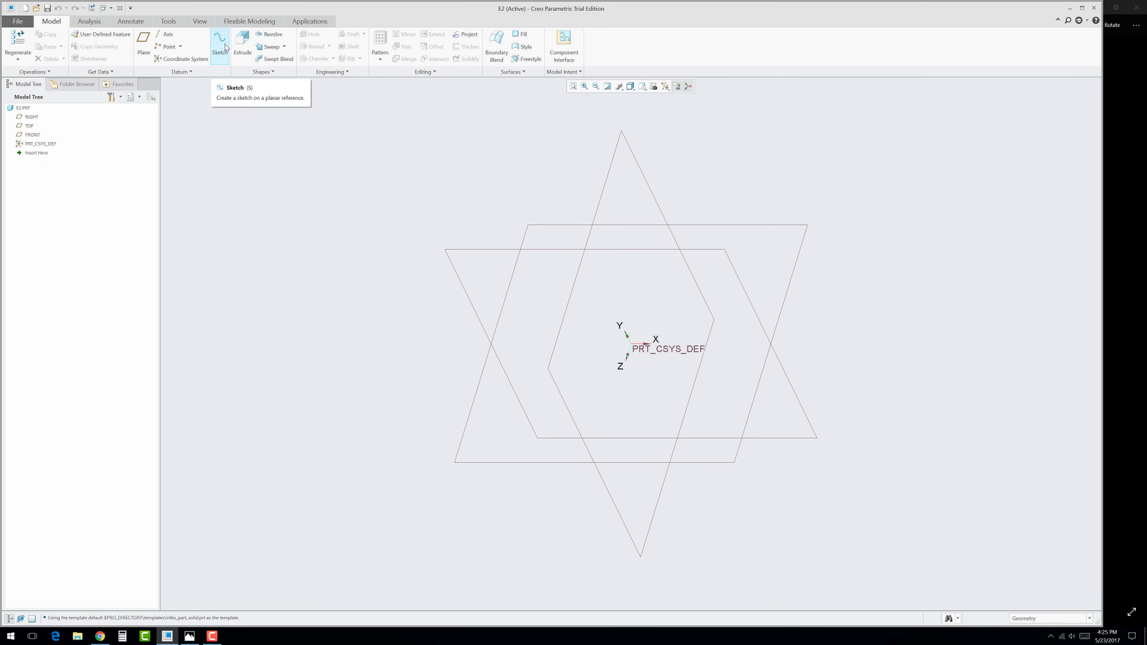
Step: Start a Revolve sketch on the FRONT plane and draw vertical and horizontal centerlines through the origin
left_click(272, 35)
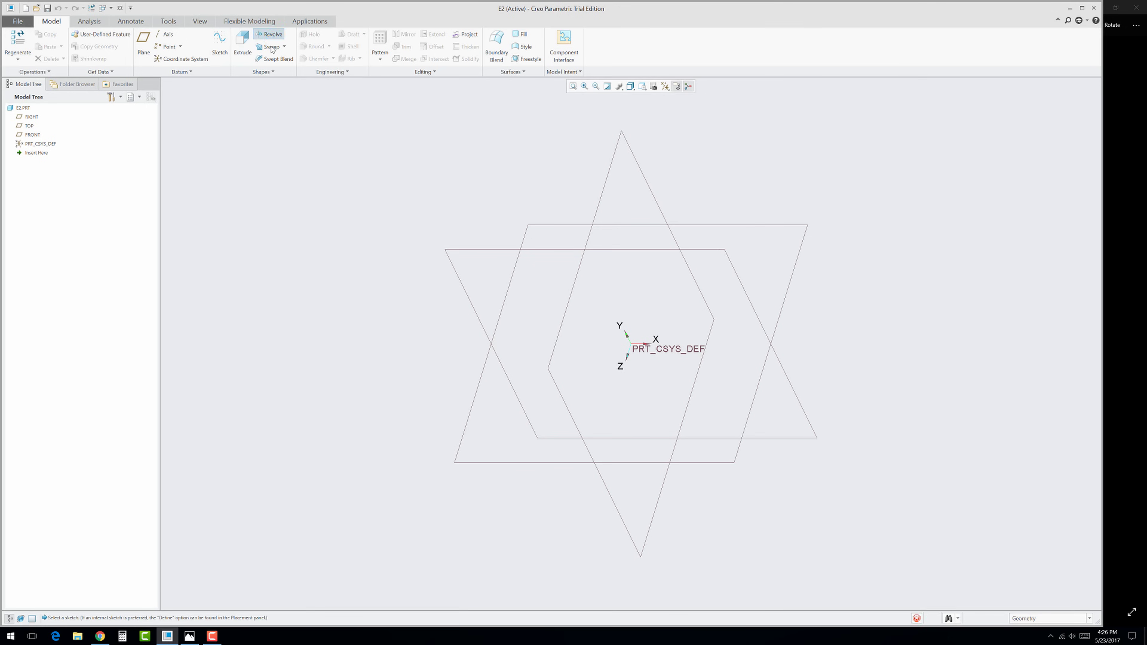
left_click(474, 249)
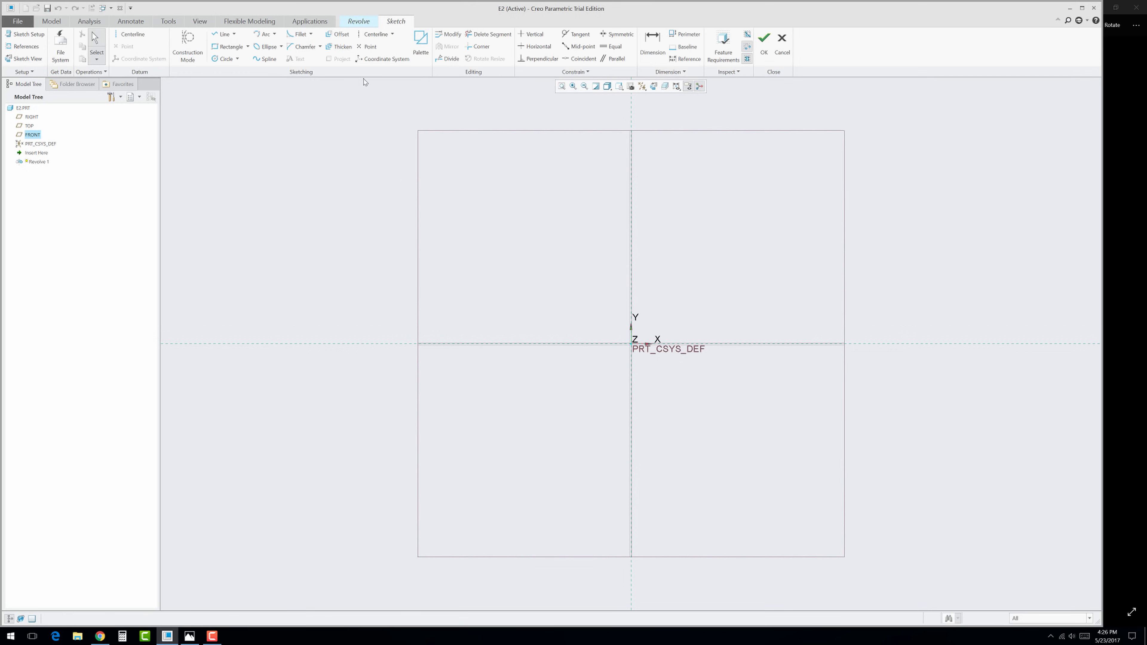
left_click(374, 36)
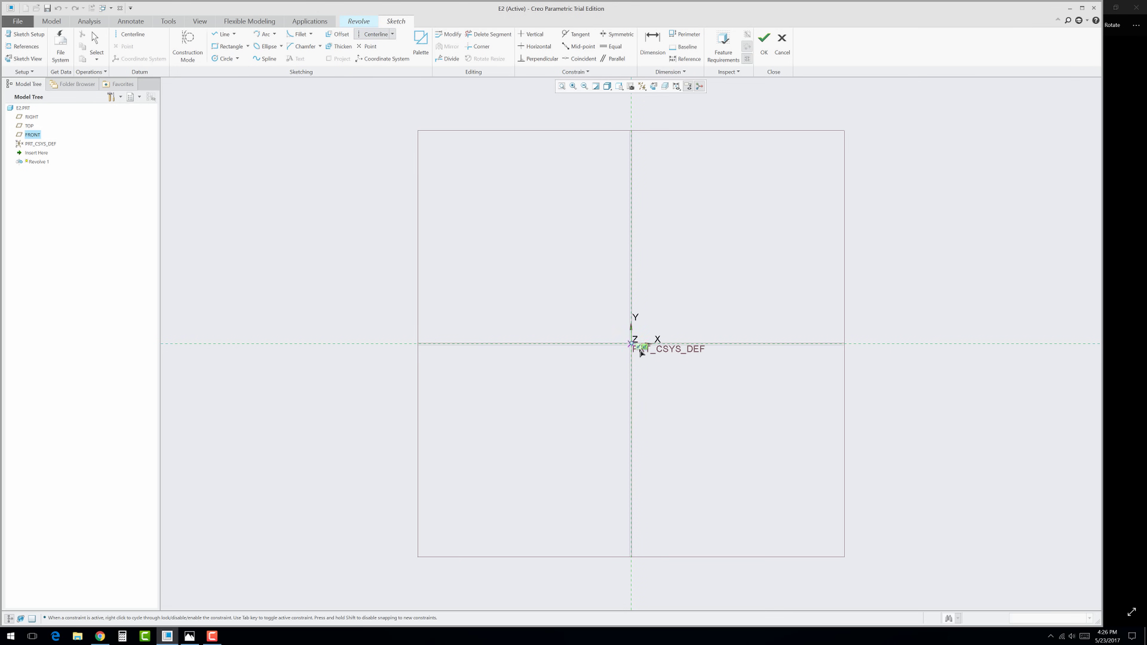
left_click(631, 343)
left_click(632, 265)
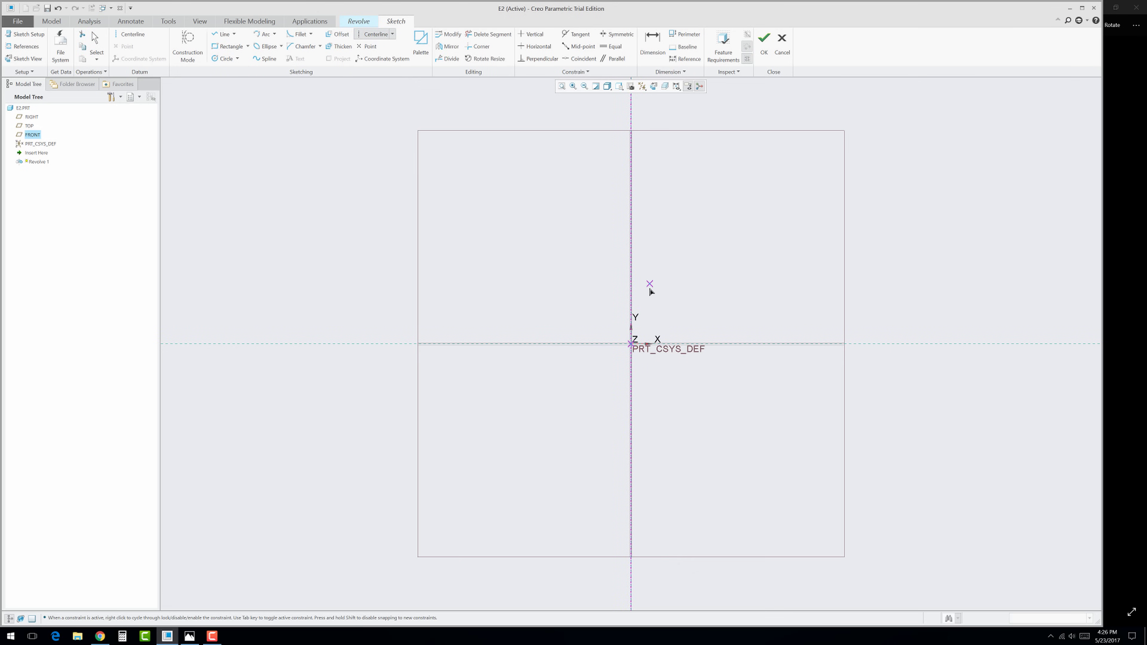
left_click(632, 345)
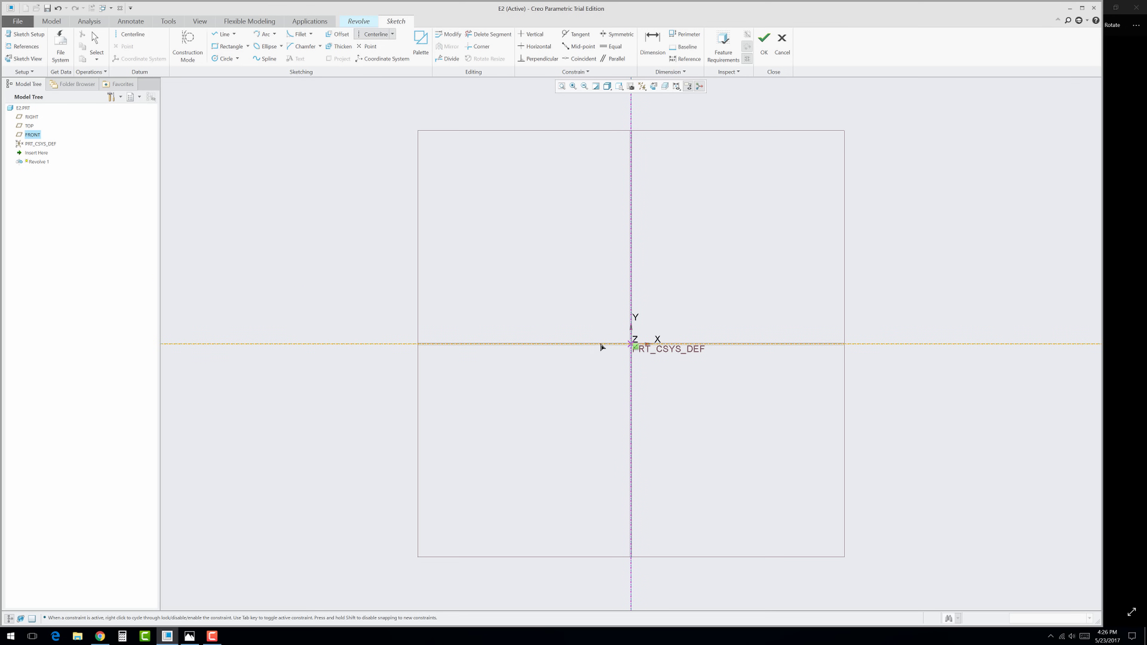
left_click(551, 345)
middle_click(534, 426)
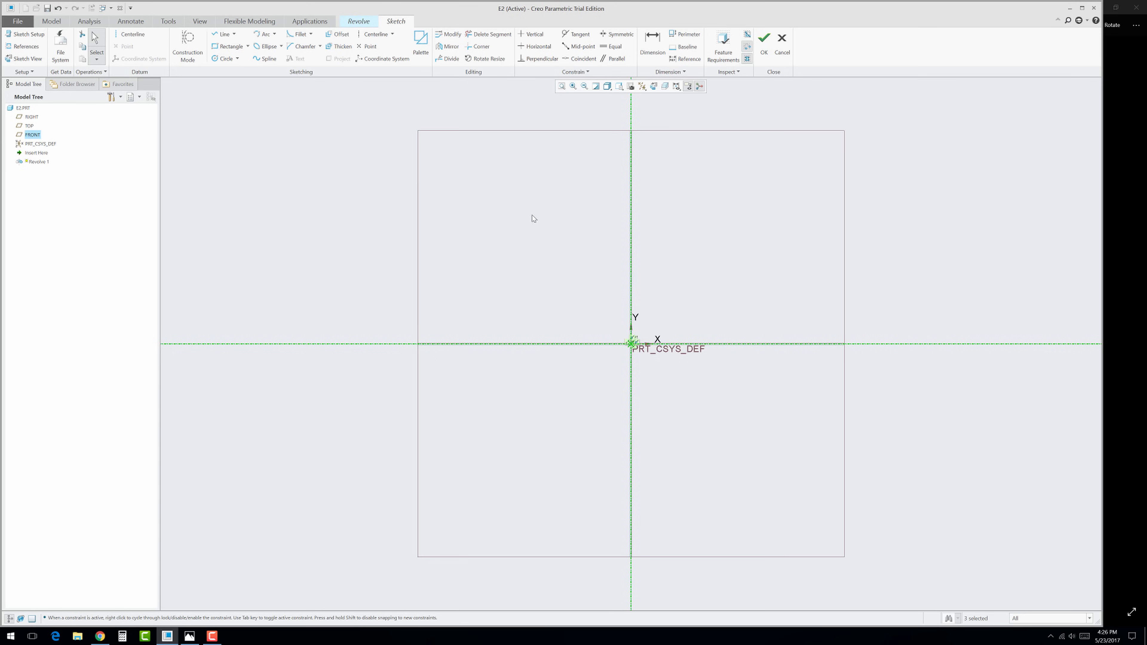
Step: Sketch a vertical line about 66.79 long upward from the horizontal centerline, about 34.73 from the vertical centerline on its negative X side
left_click(225, 37)
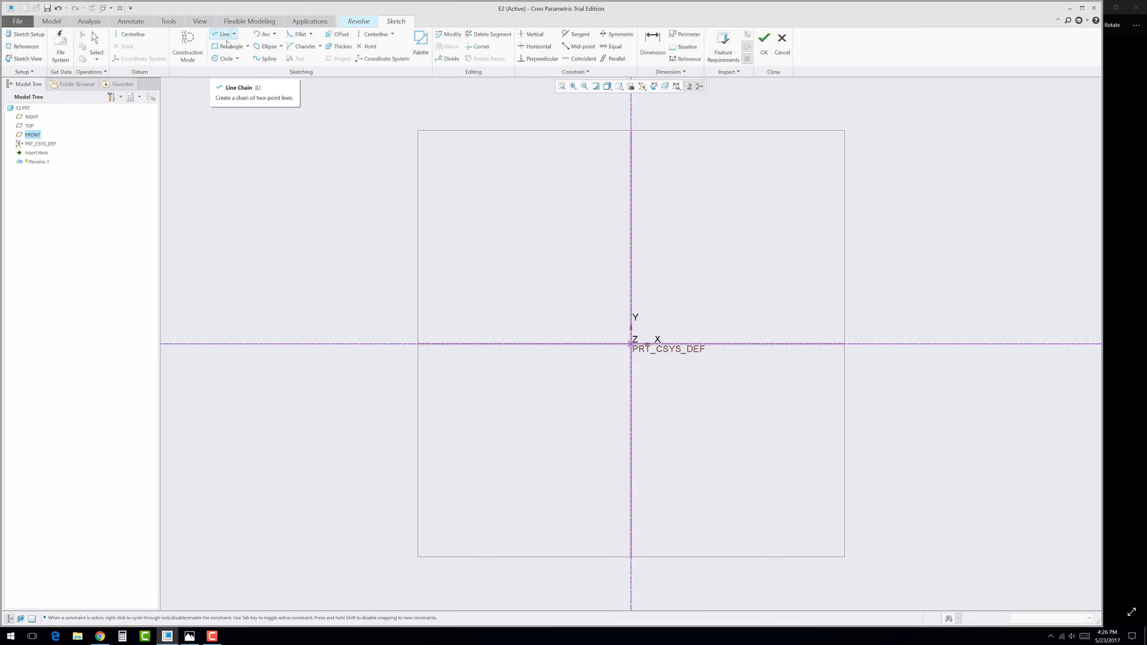
left_click(603, 344)
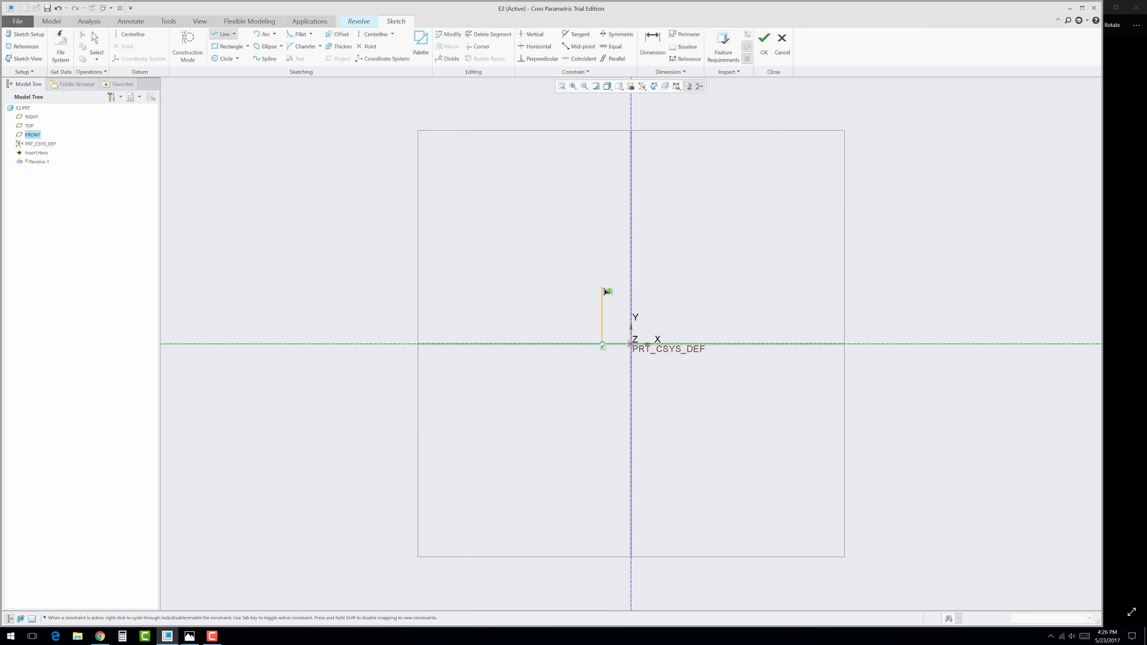
left_click(602, 289)
middle_click(560, 315)
middle_click(560, 314)
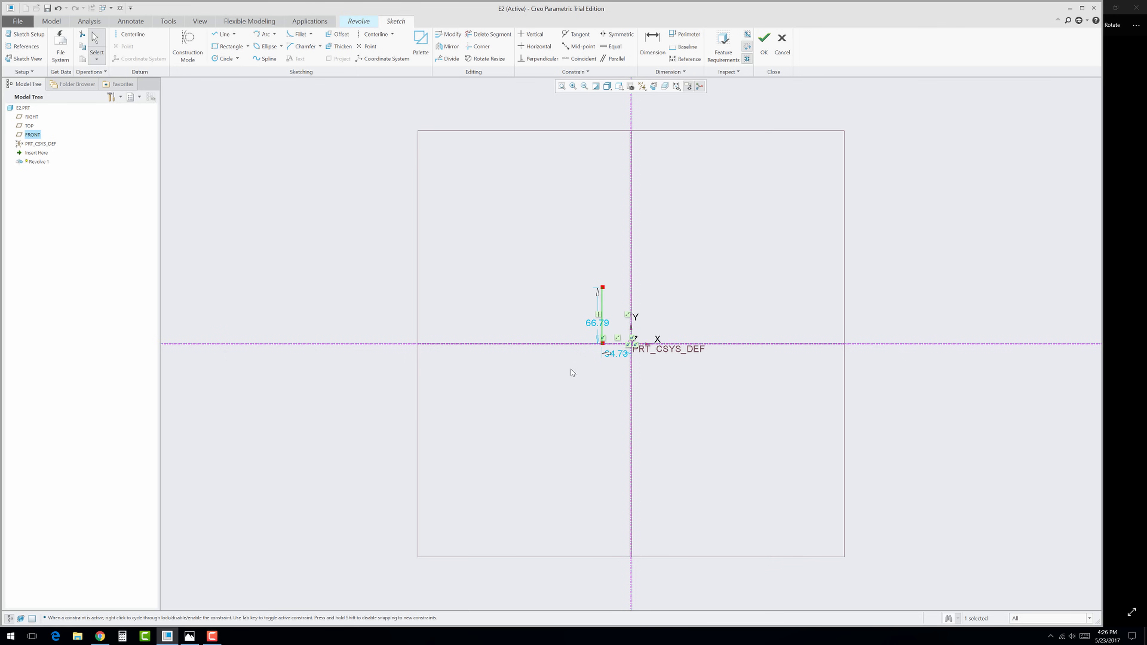
Step: Set the line's length to 2 and its distance from the vertical centerline to 0.375, with the length dimension moved clear of the line
scroll(619, 303, "down", 2)
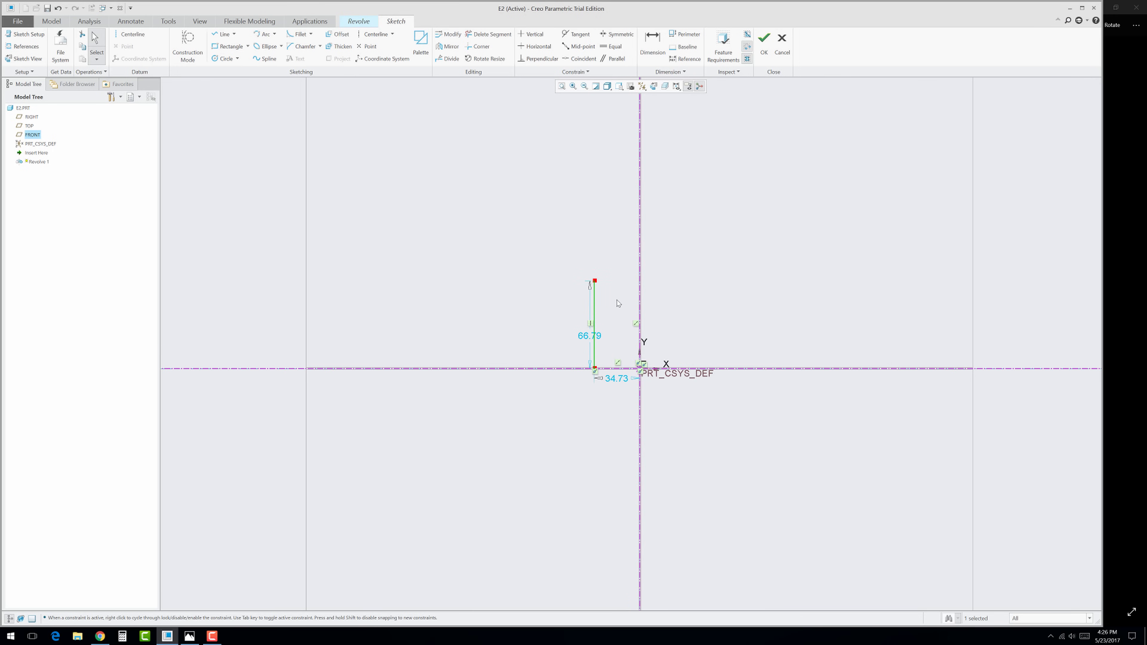
scroll(620, 322, "down", 2)
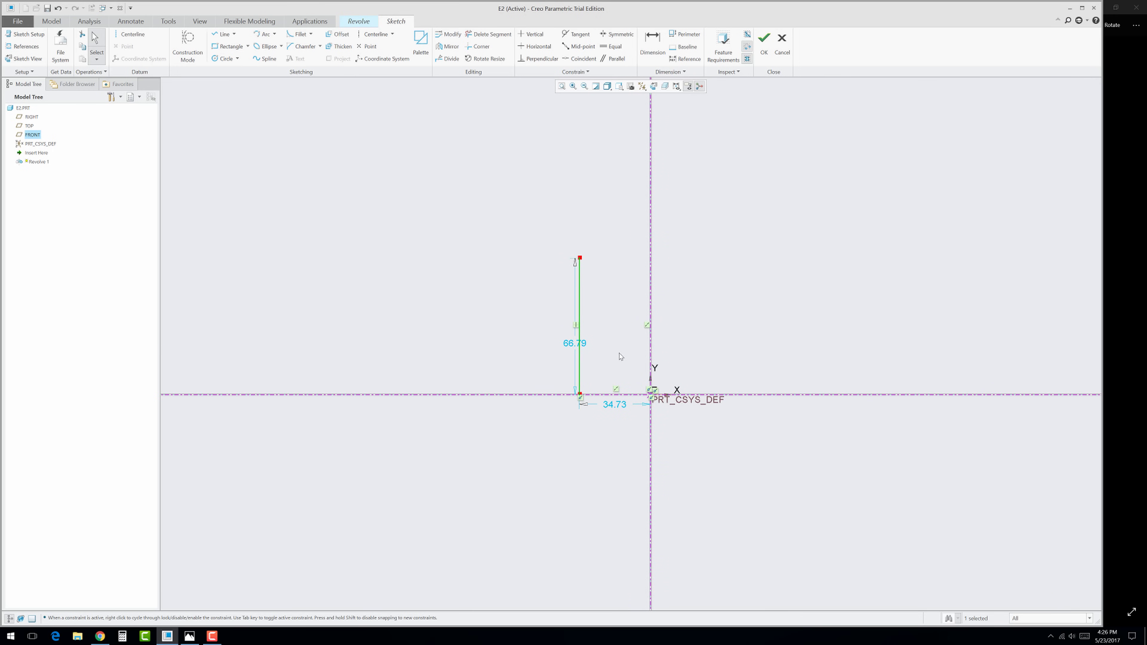
mouse_move(582, 344)
left_mouse_down()
mouse_move(612, 323)
mouse_move(750, 322)
left_mouse_up()
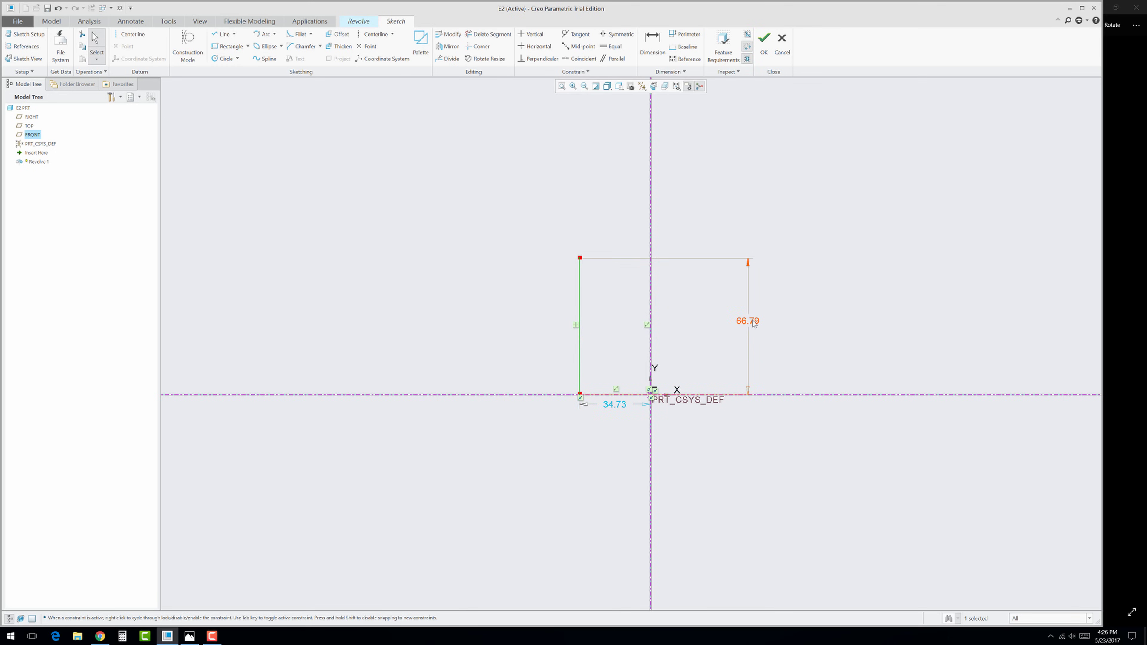
double_click(753, 322)
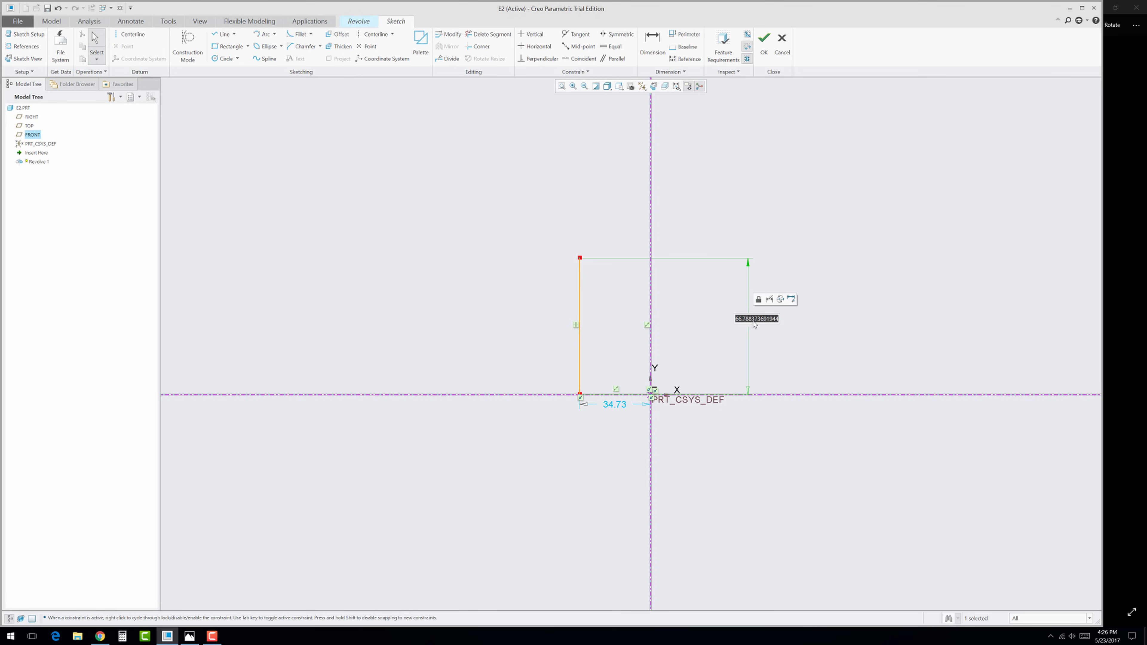
type("2")
key("Return")
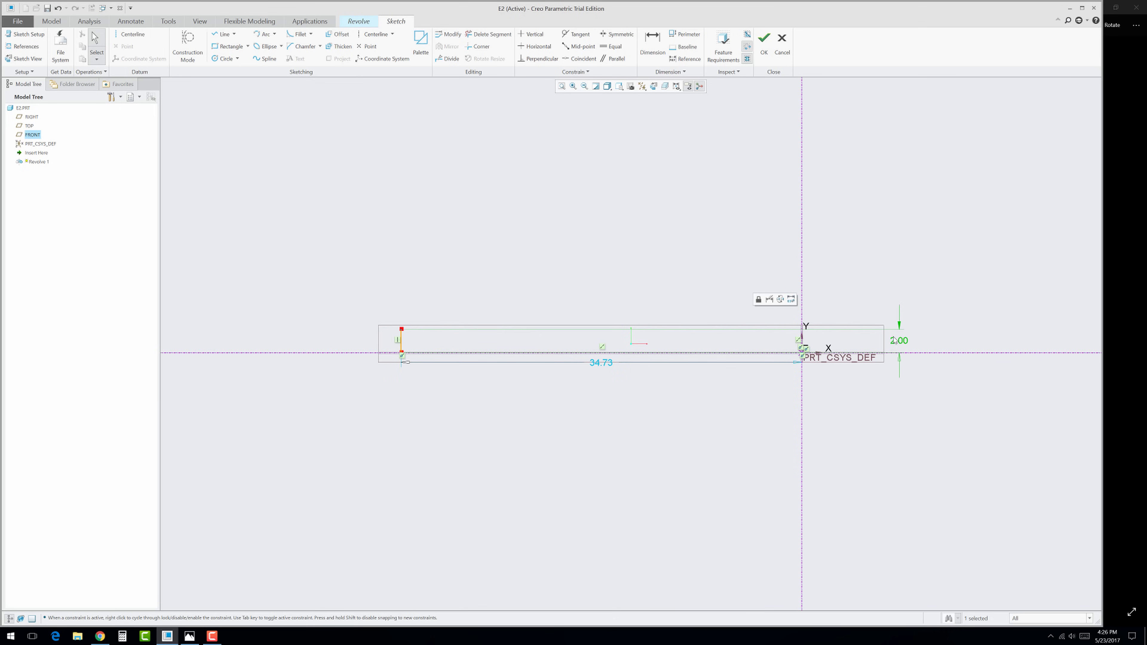
double_click(605, 363)
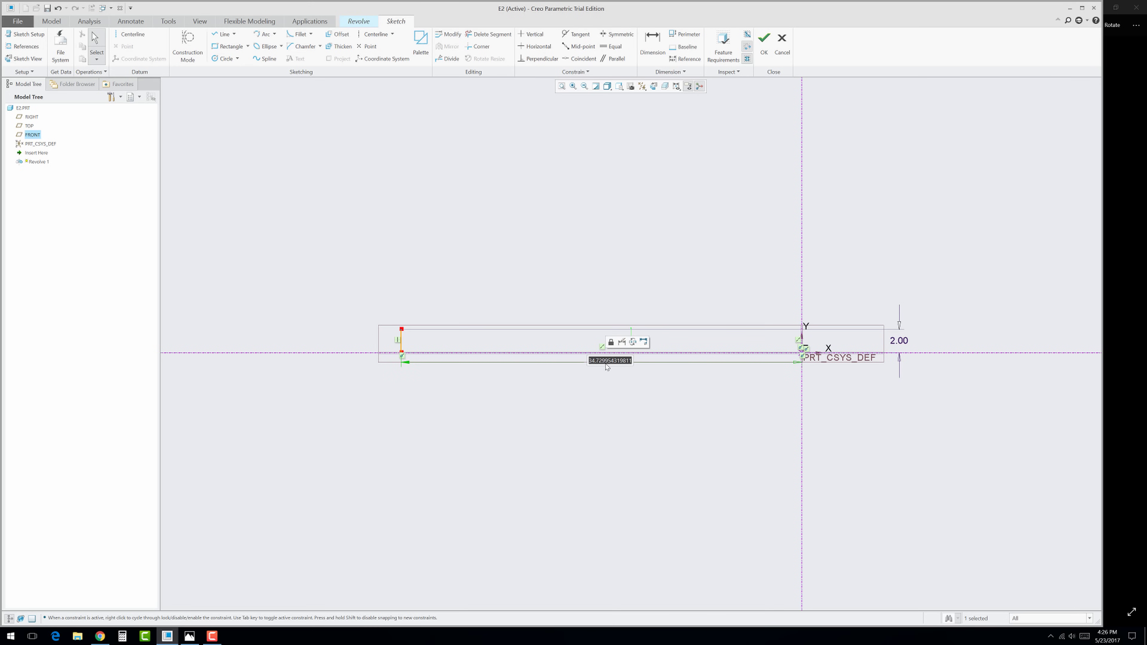
type(".375")
key("Return")
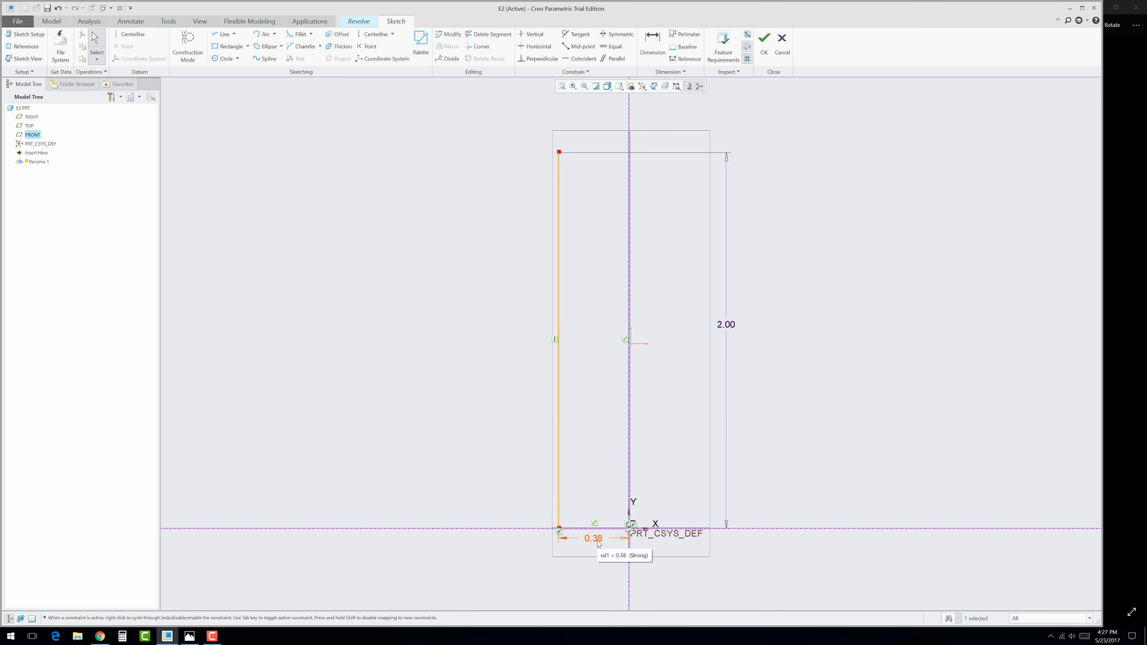
Step: Turn off display rounding for the centerline distance dimension and delete the line's 2.00 length dimension
right_click(598, 544)
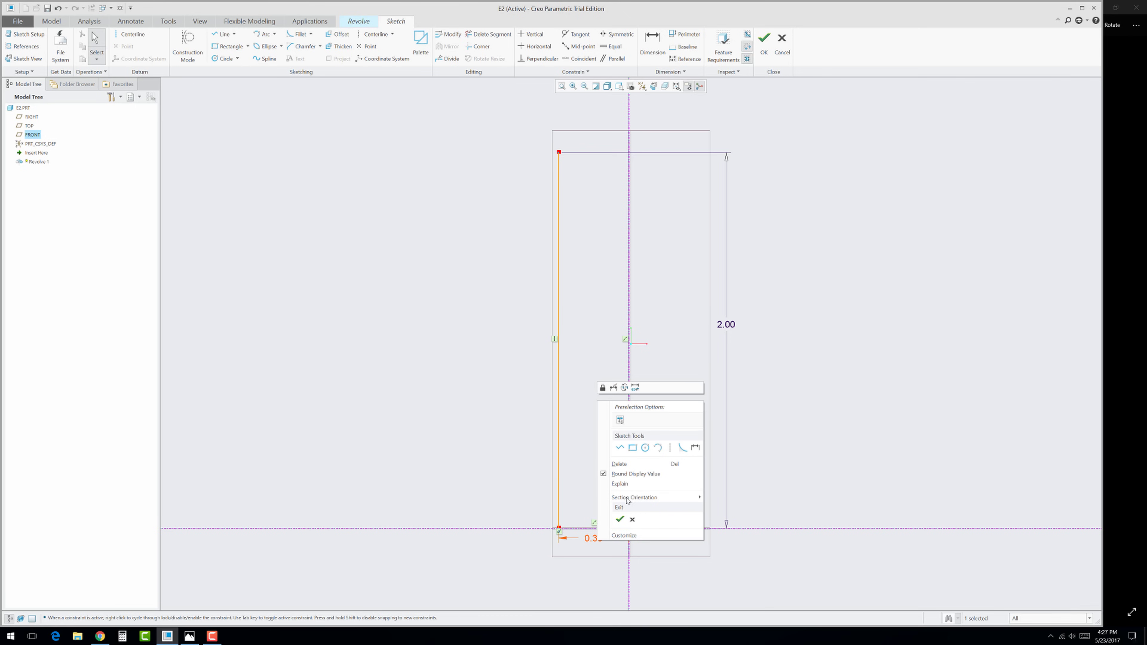
left_click(605, 476)
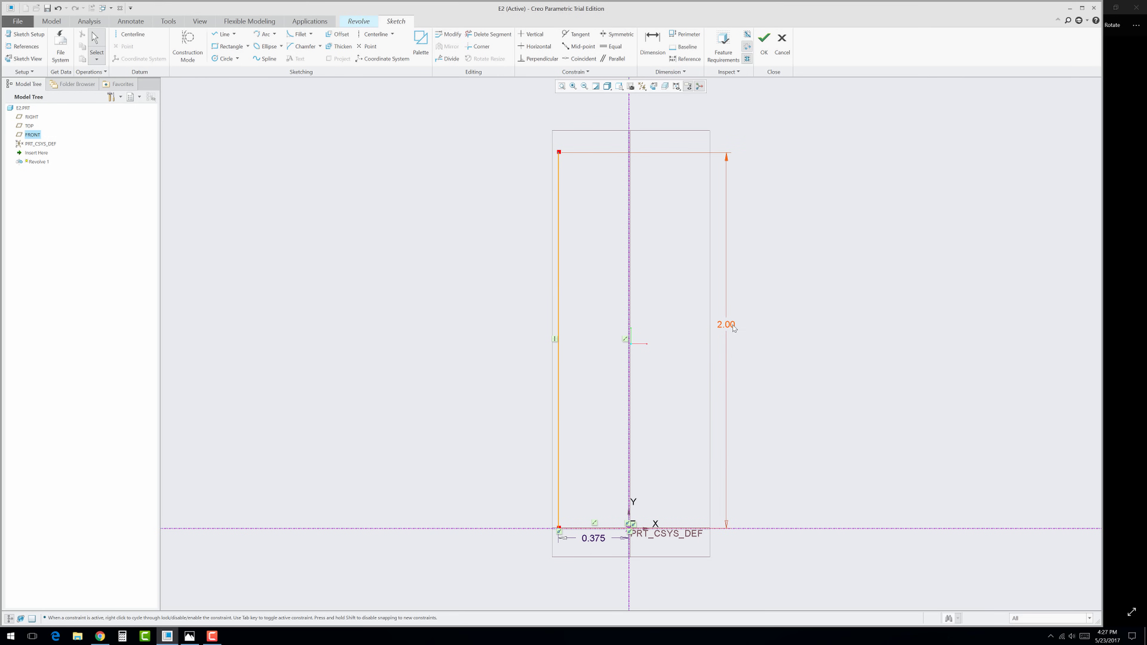
left_click(729, 325)
key("Delete")
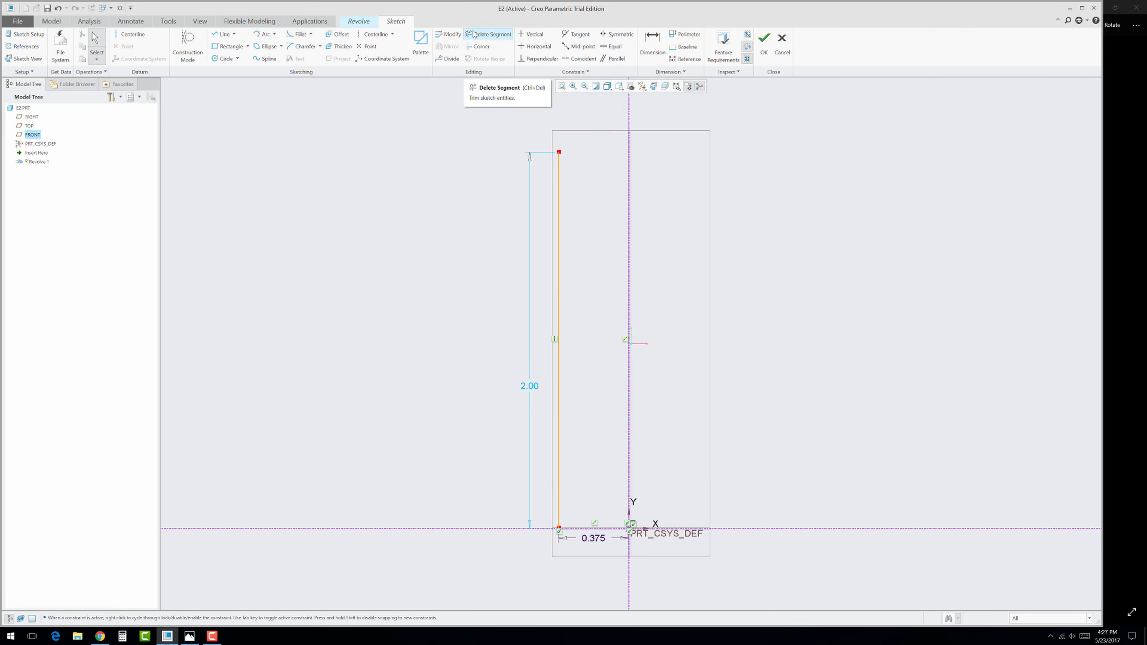
Step: Continue the profile with a short horizontal hub top from the line's upper end and an outward slope ending about 0.26 above the horizontal centerline
left_click(223, 36)
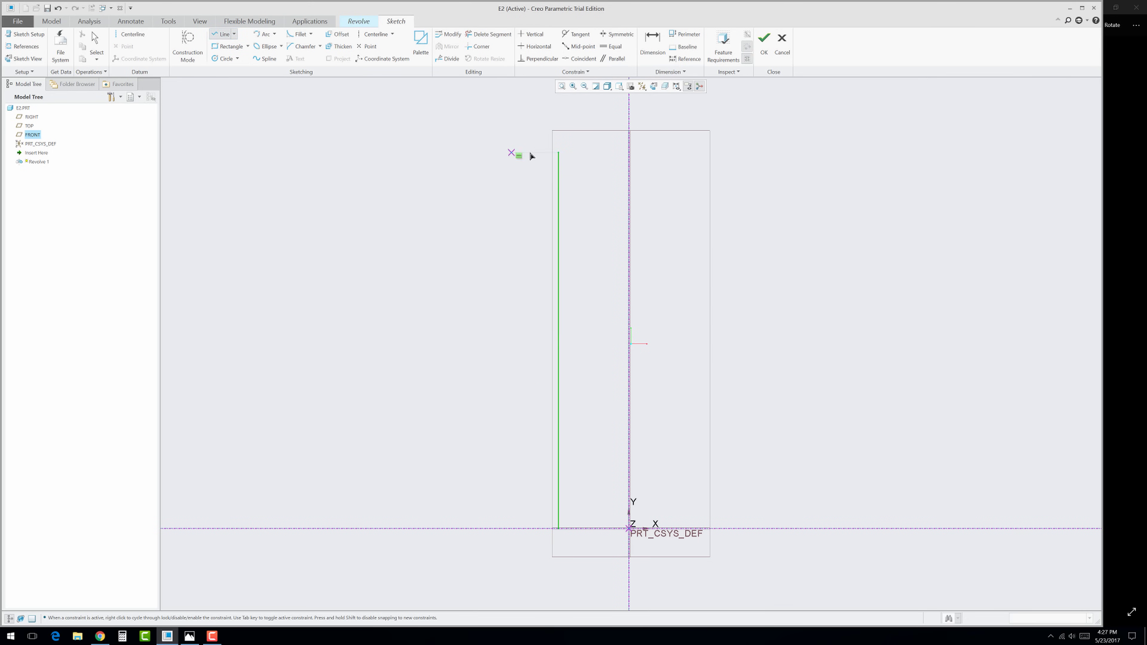
left_click(559, 153)
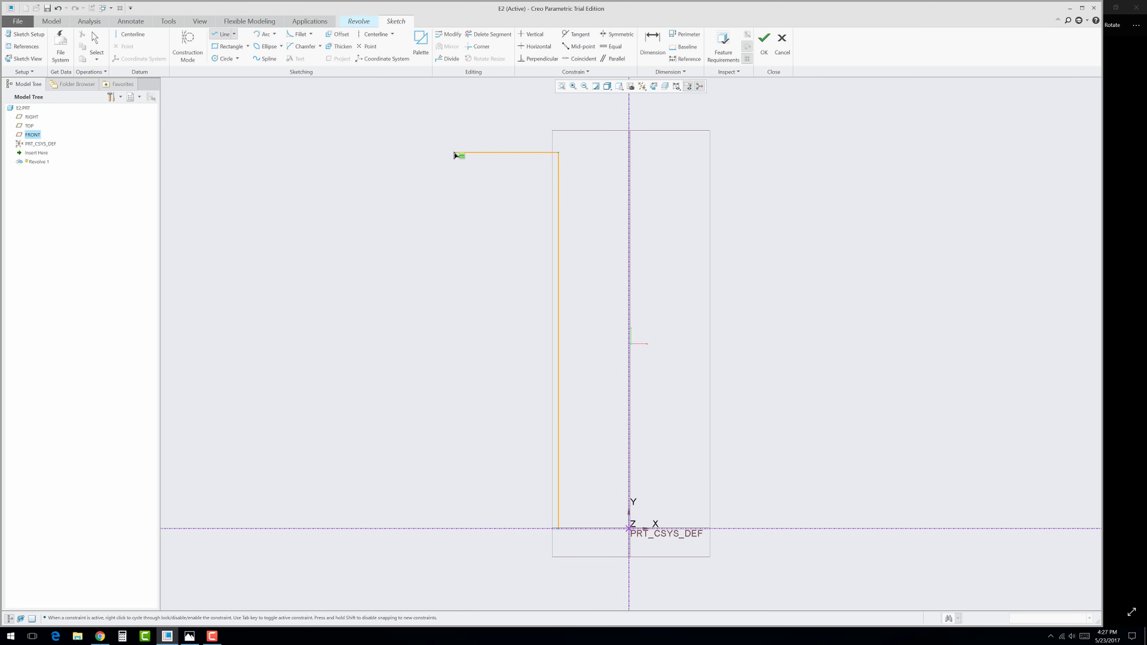
left_click(453, 154)
scroll(344, 483, "down", 5)
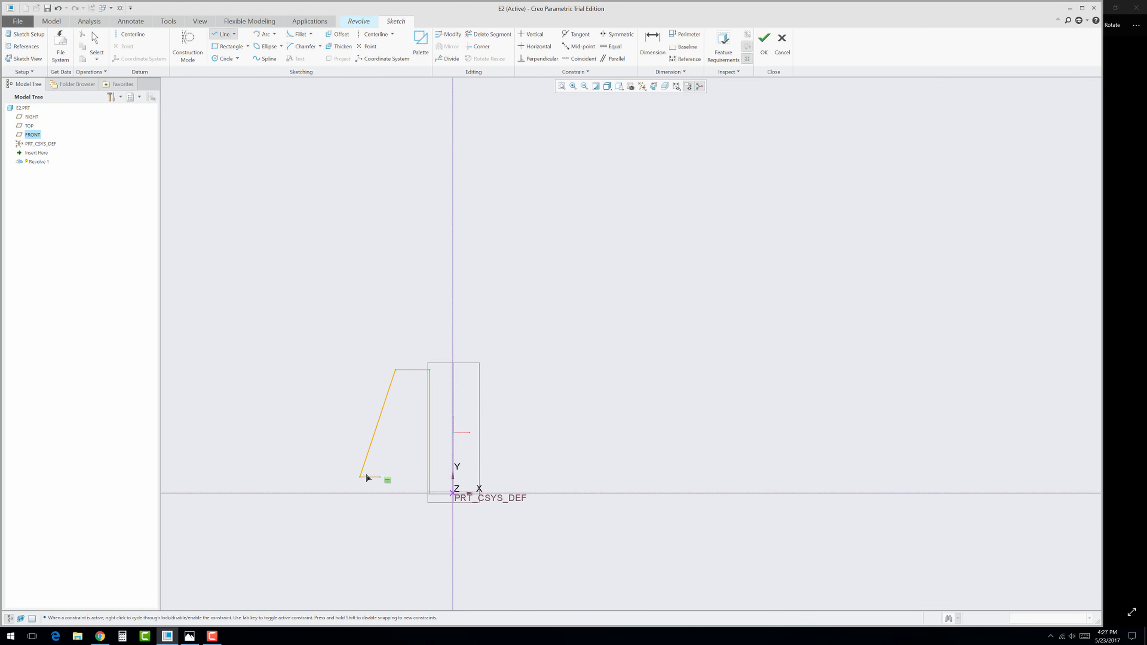
left_click(347, 479)
Step: Extend the profile with a floor about 1.56 long and a rim about 2.26 high and 0.40 wide, ending on the horizontal centerline
left_click(264, 478)
left_click(266, 340)
left_click(240, 338)
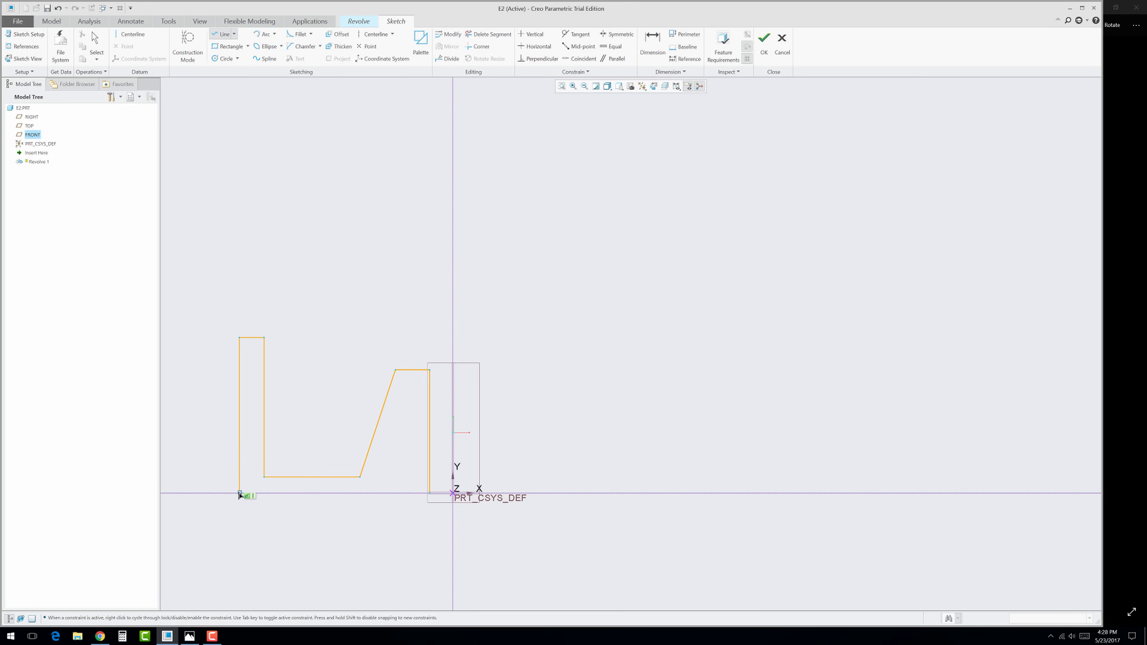
left_click(240, 493)
middle_click(307, 546)
middle_click(327, 546)
scroll(427, 559, "down", 1)
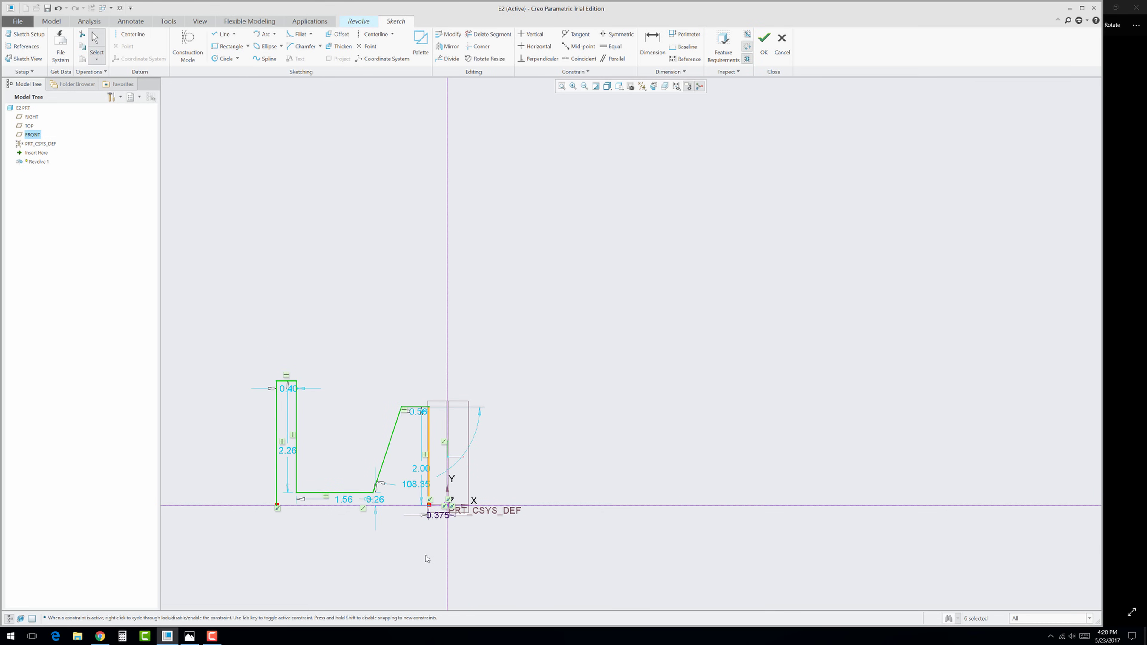
Step: Refit the sketch in the view and hide the datum planes
scroll(290, 569, "up", 1)
scroll(269, 551, "up", 1)
scroll(316, 488, "up", 2)
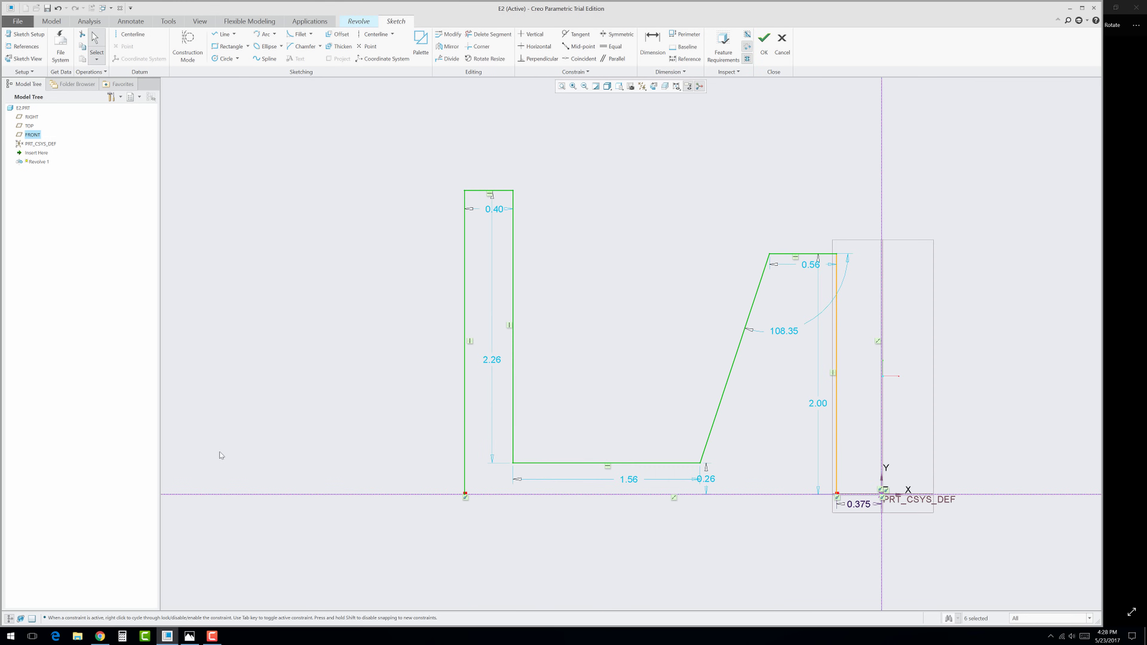
scroll(513, 504, "down", 1)
scroll(799, 513, "up", 1)
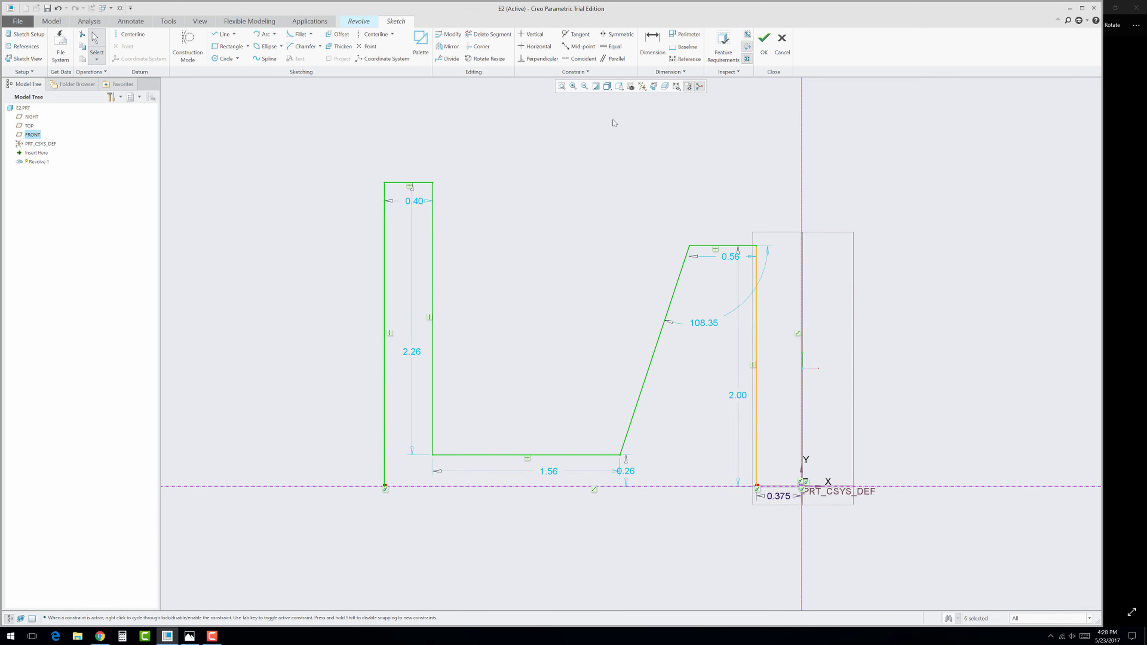
left_click(561, 86)
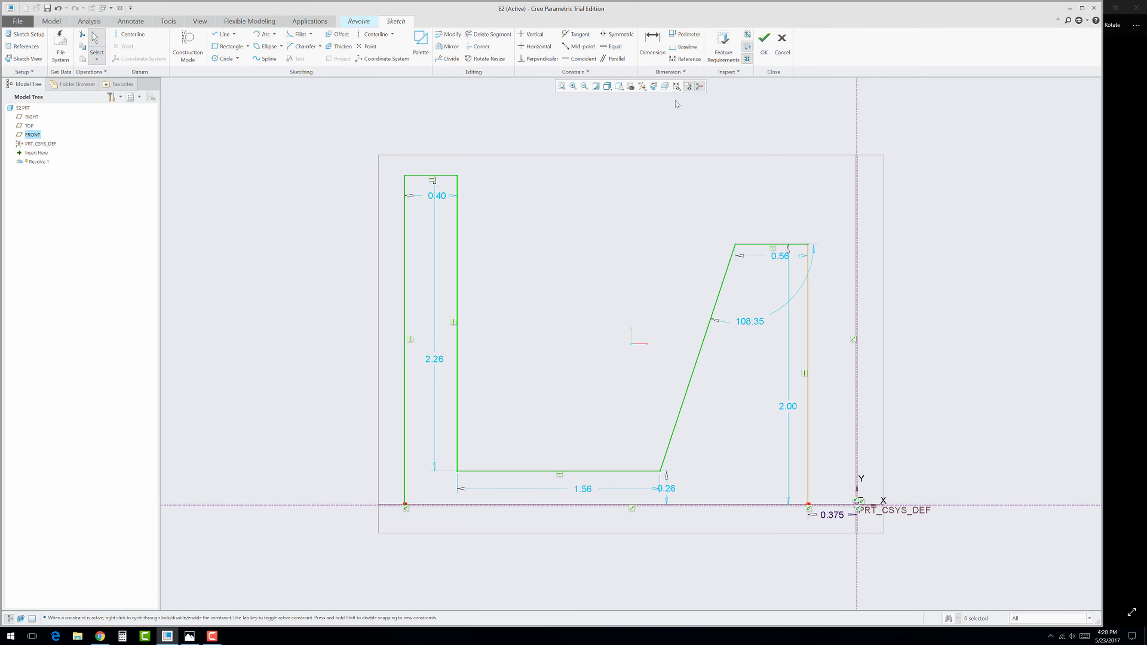
left_click(642, 88)
left_click(642, 98)
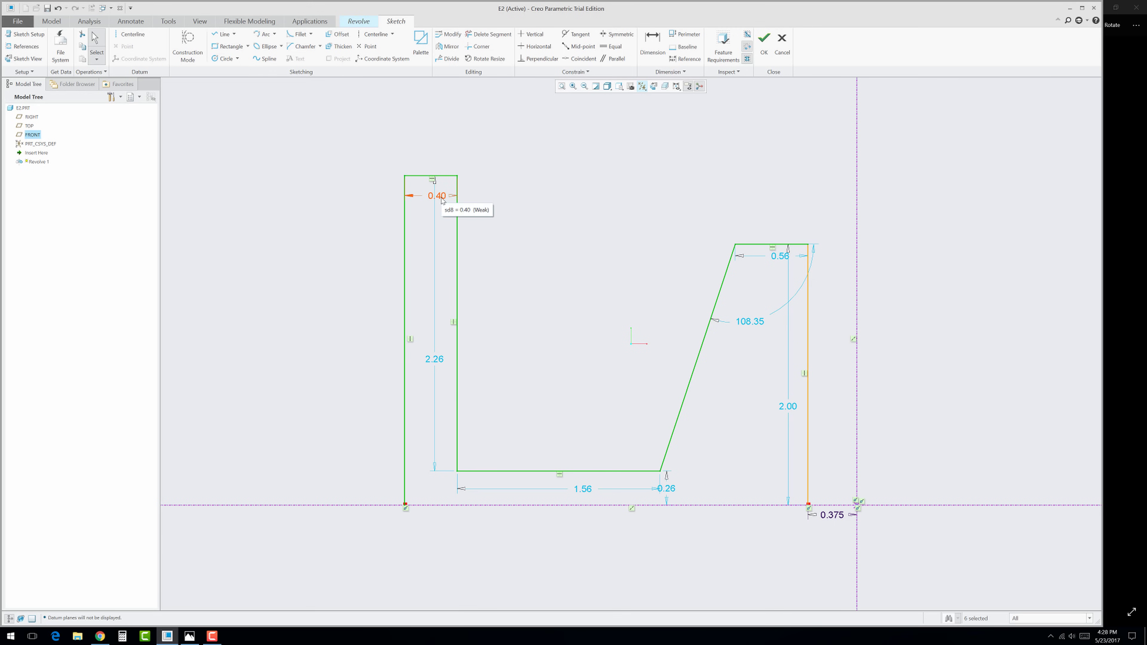
Step: Move the rim's width dimension above the profile, set it to 0.25, and set the floor's height above the horizontal centerline to 0.125
left_click_drag(436, 194, 434, 159)
double_click(433, 158)
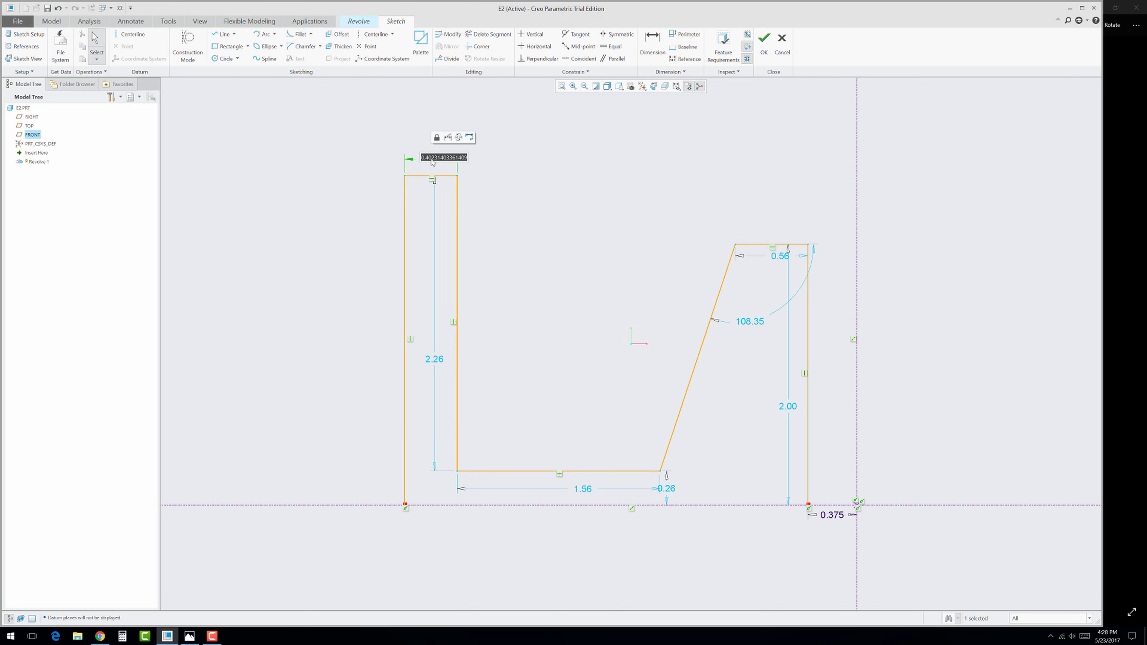
type("0.25")
key("Return")
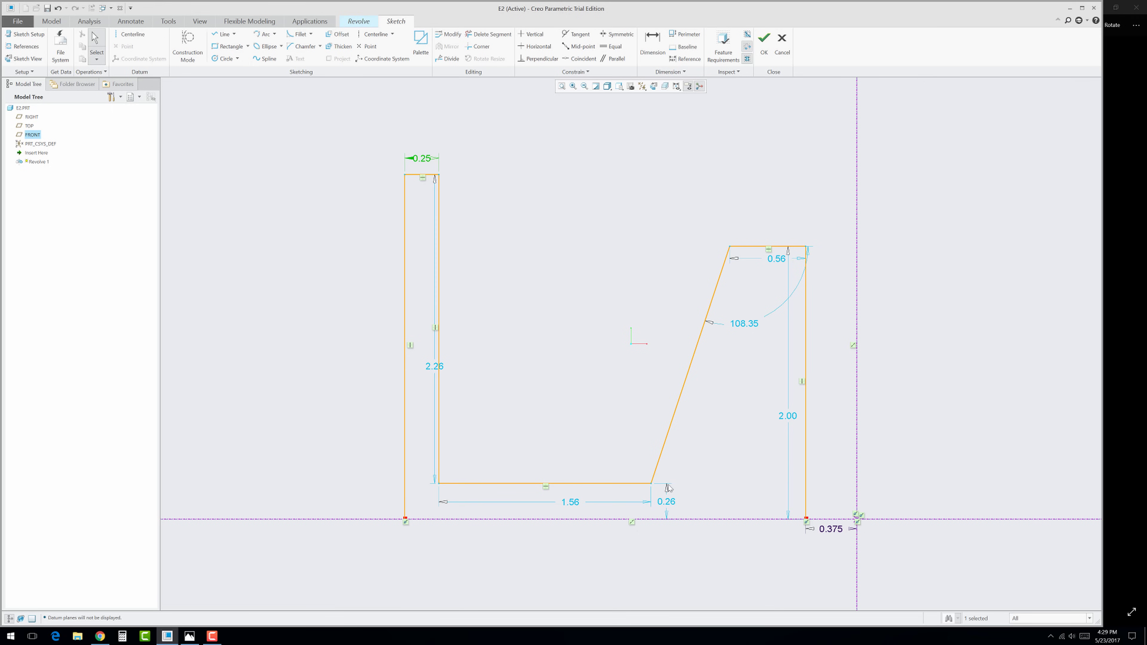
double_click(672, 506)
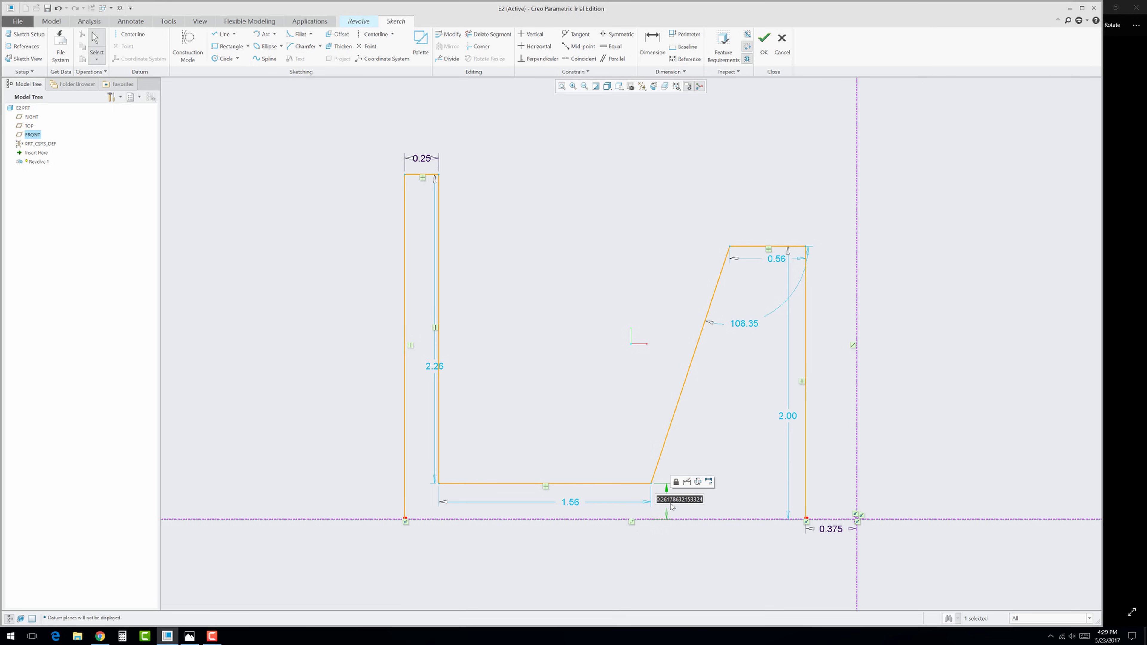
type("0.125")
key("Return")
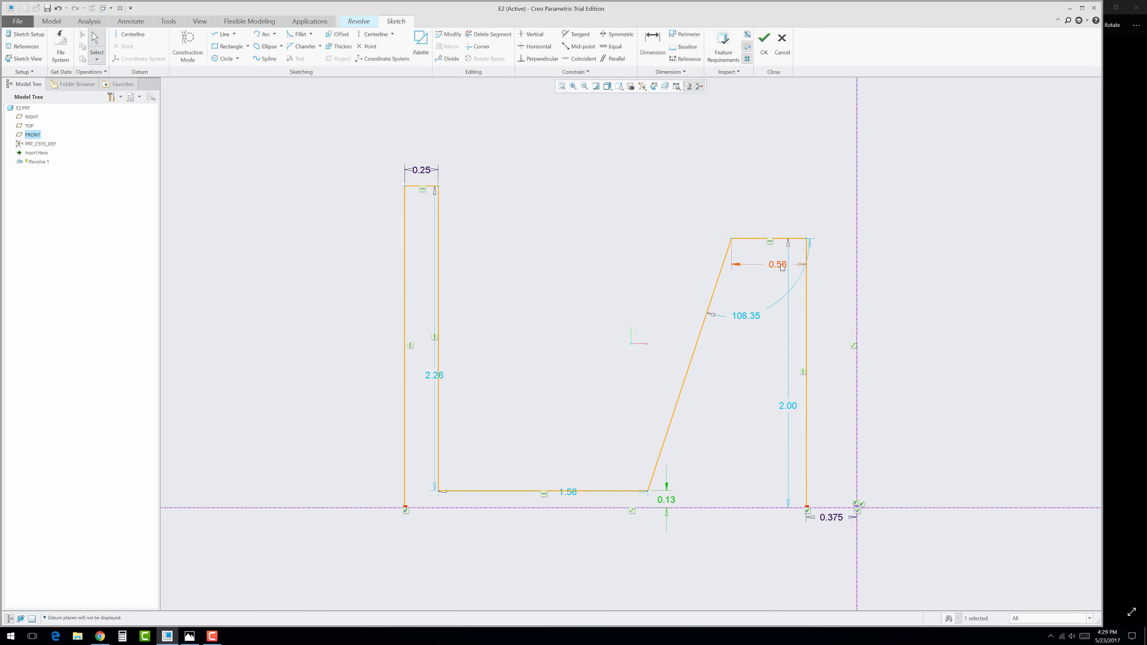
Step: Move the hub top's width dimension above the profile and set it to 0.4
left_click_drag(777, 264, 774, 215)
double_click(775, 215)
type(".4")
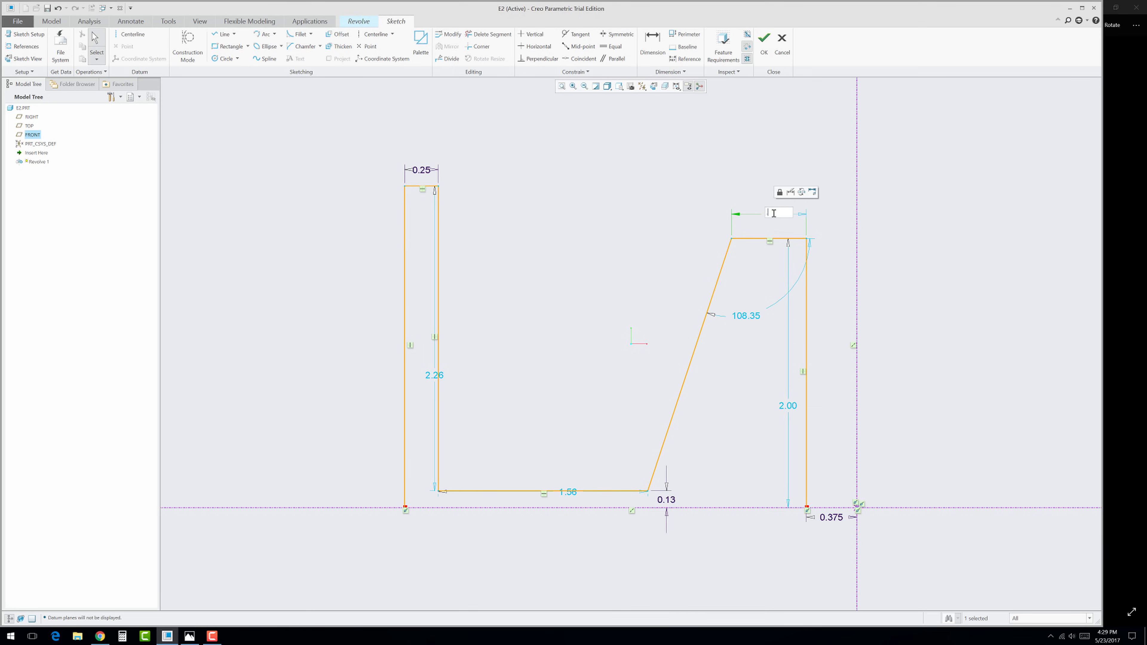
key("Return")
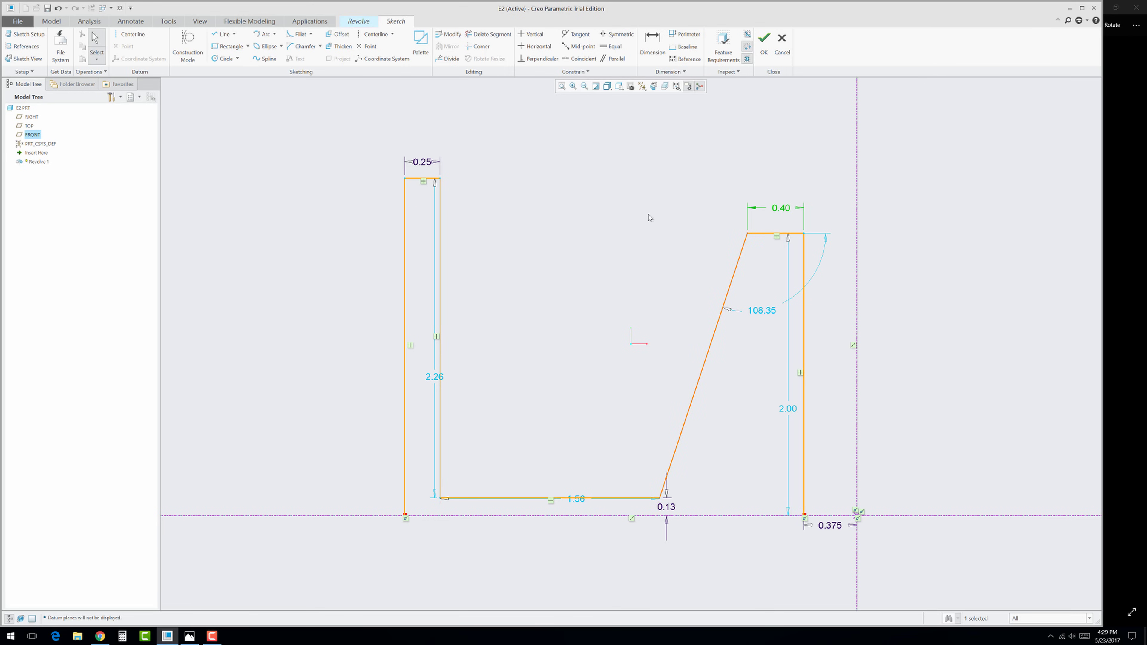
Step: Mirror the entire half profile about the horizontal centerline
left_click(590, 246)
mouse_move(336, 129)
left_mouse_down()
mouse_move(757, 459)
mouse_move(832, 550)
left_mouse_up()
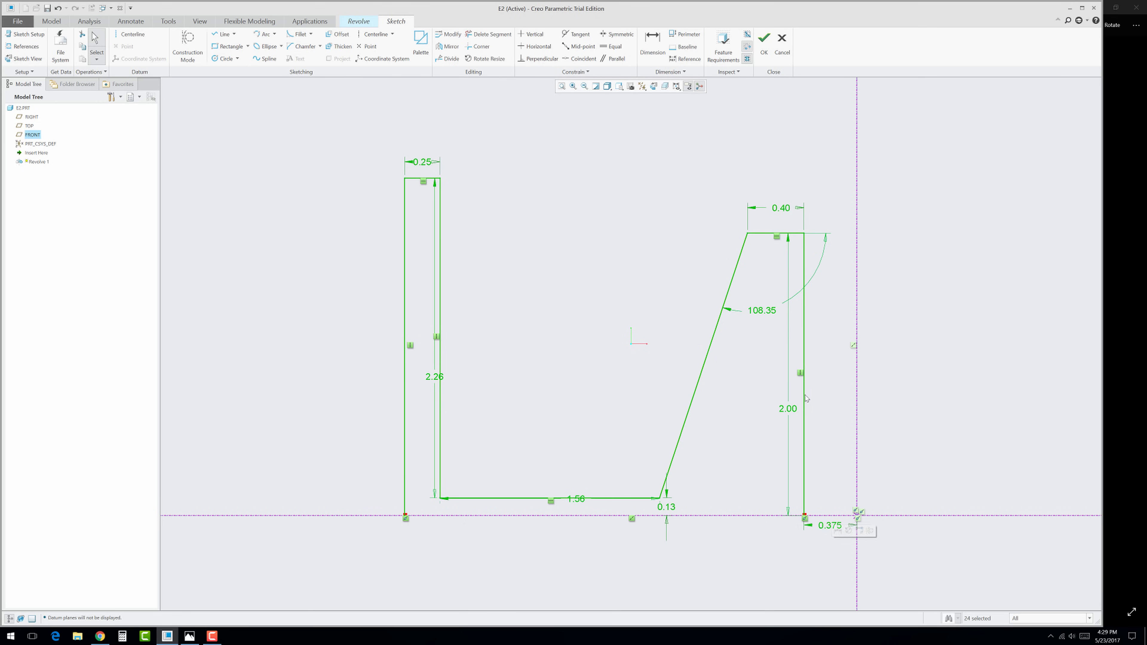
left_click(446, 47)
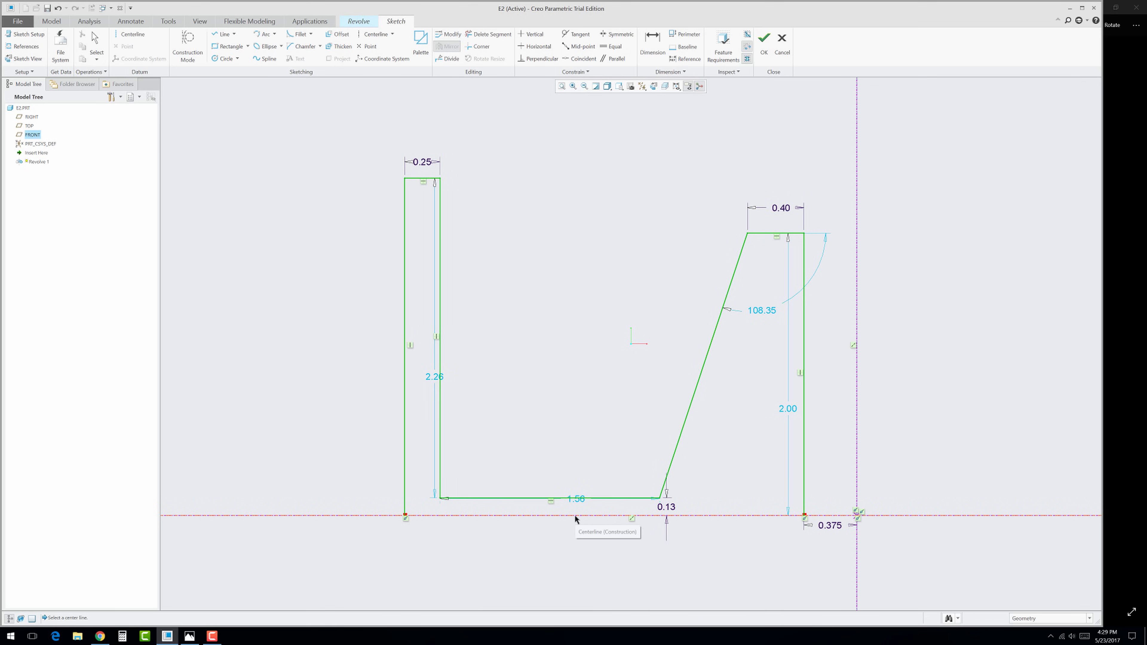
left_click(559, 515)
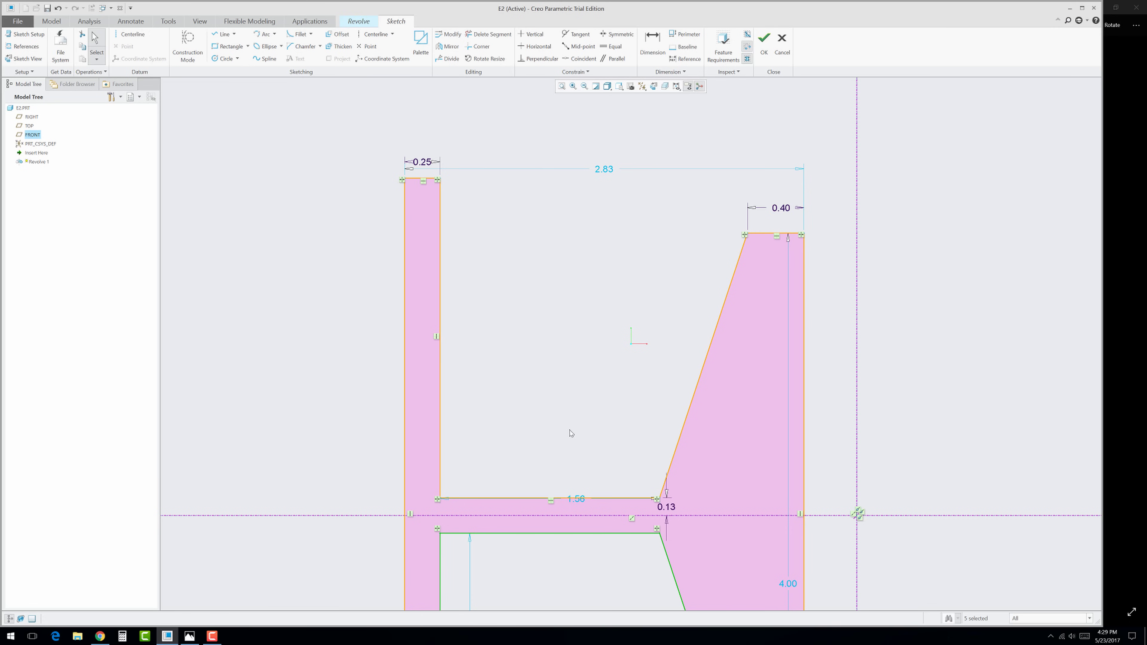
Step: Move the hub's distance dimension from the vertical centerline clear of the profile and make it a strong dimension
scroll(572, 417, "down", 3)
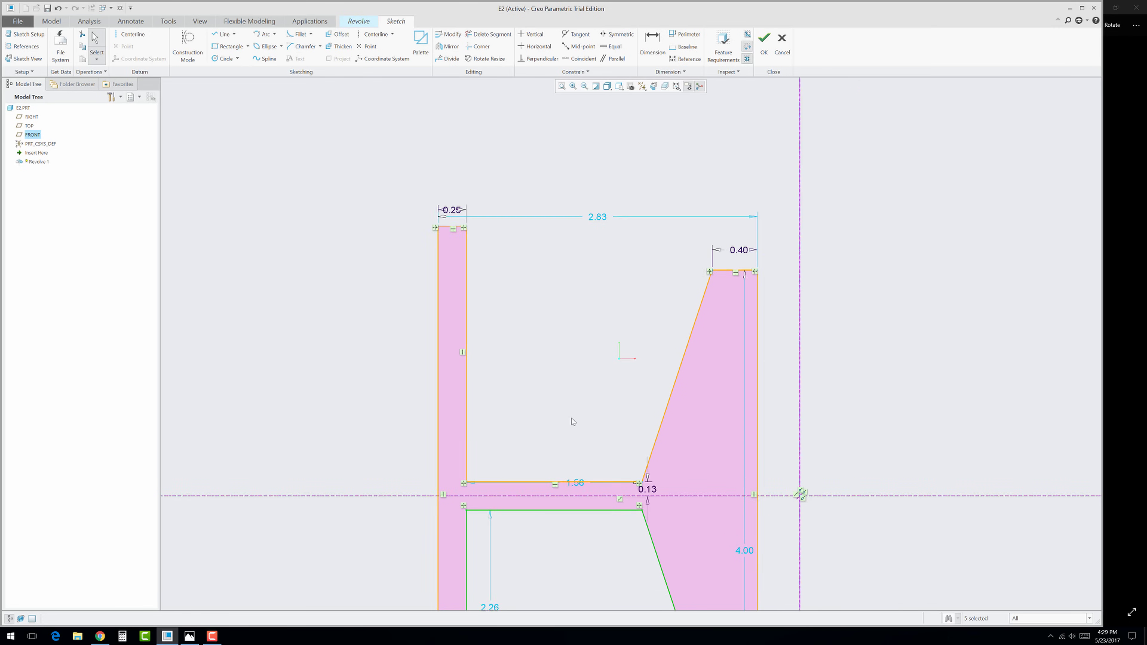
scroll(614, 540, "down", 2)
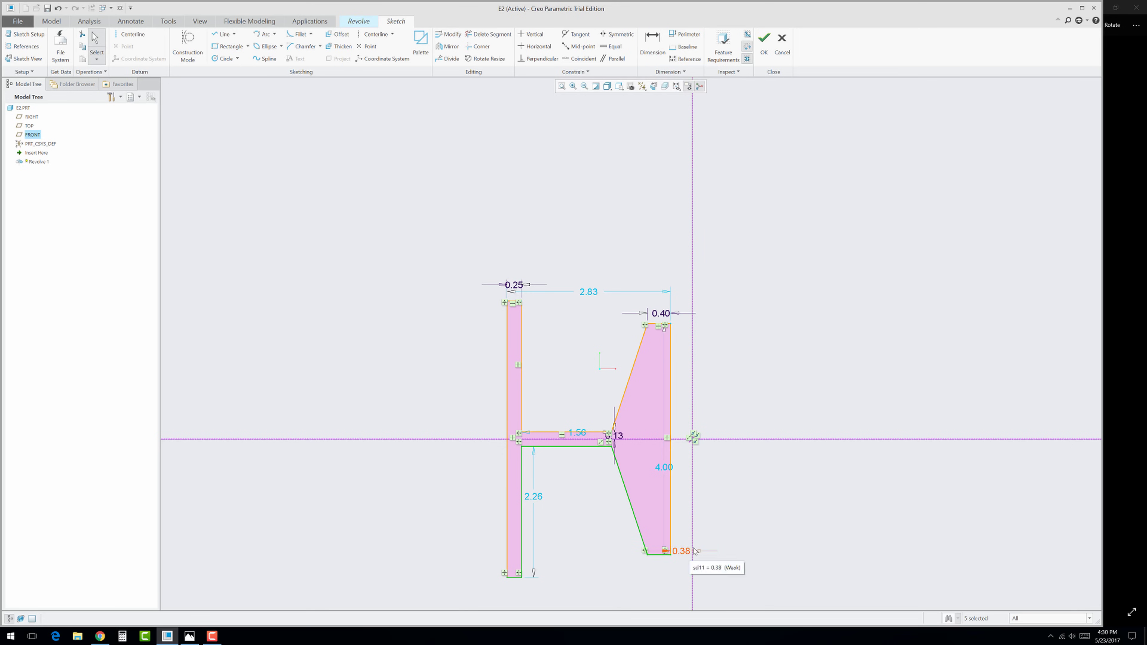
left_click_drag(683, 555, 725, 386)
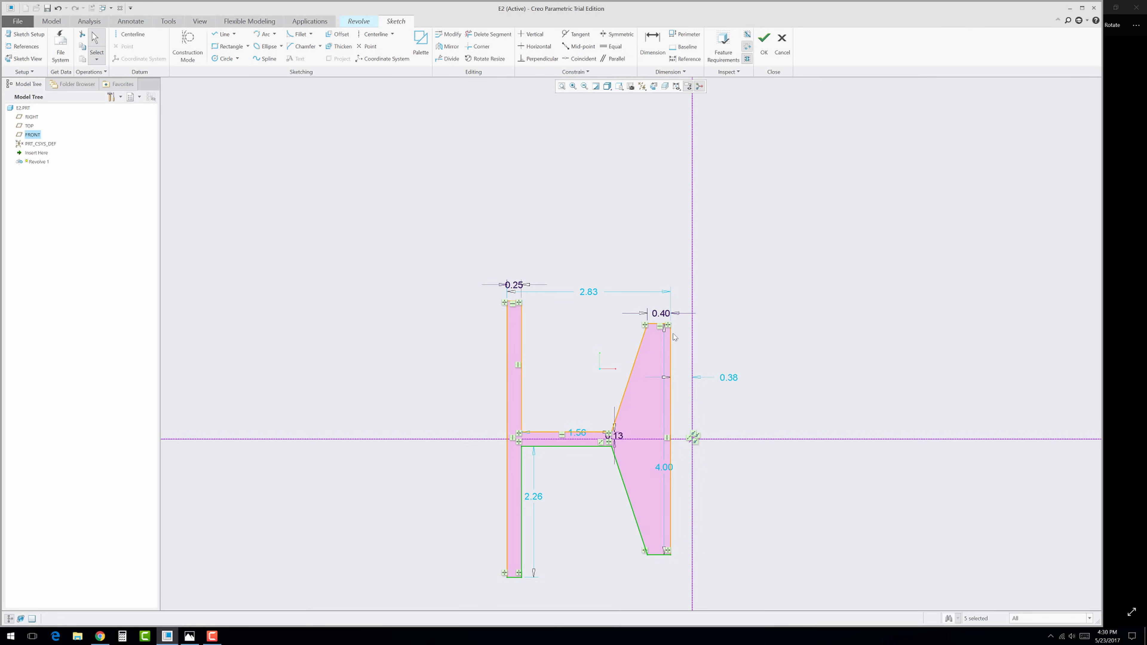
double_click(733, 382)
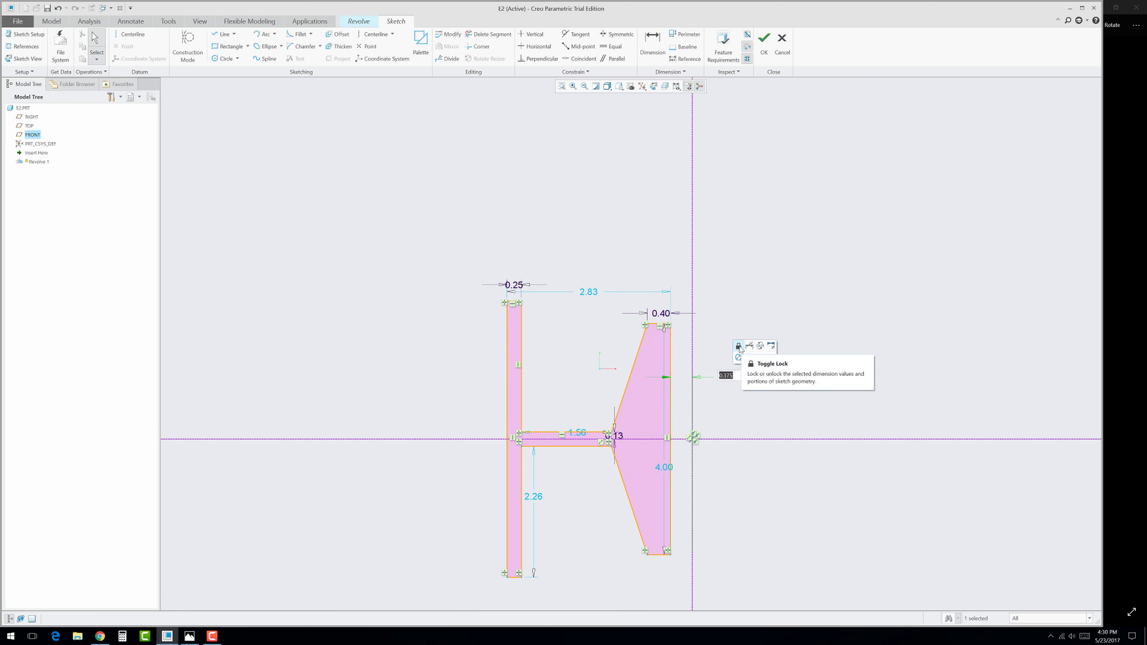
left_click(771, 346)
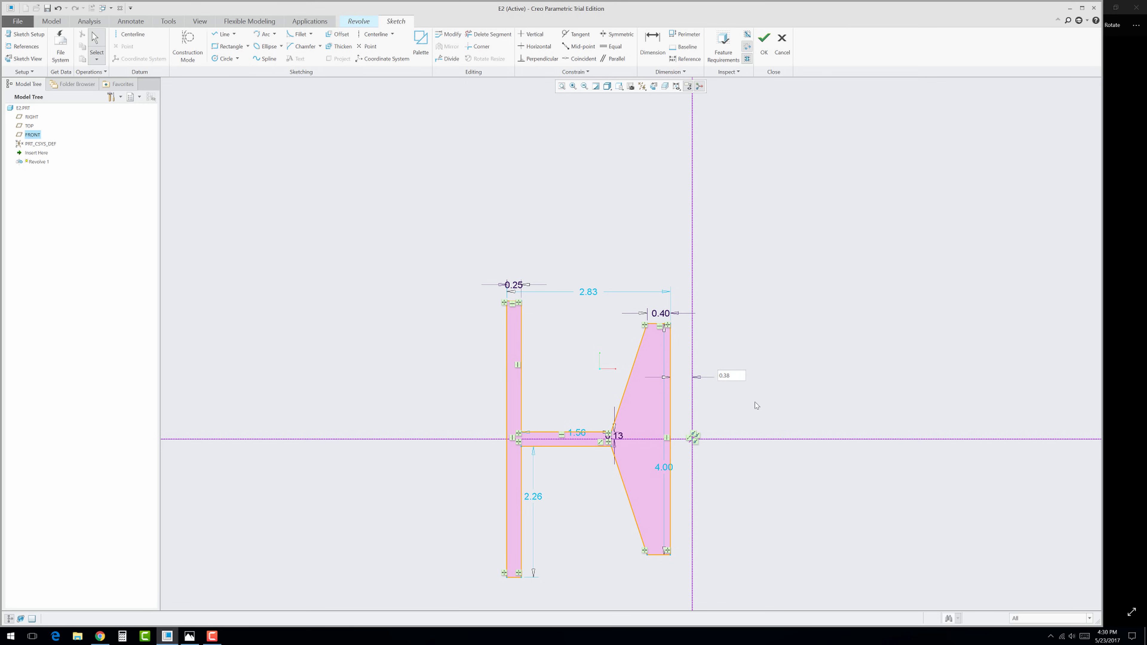
key("Return")
Step: Turn display rounding off and back on for the hub's distance dimension from the vertical centerline
right_click(732, 382)
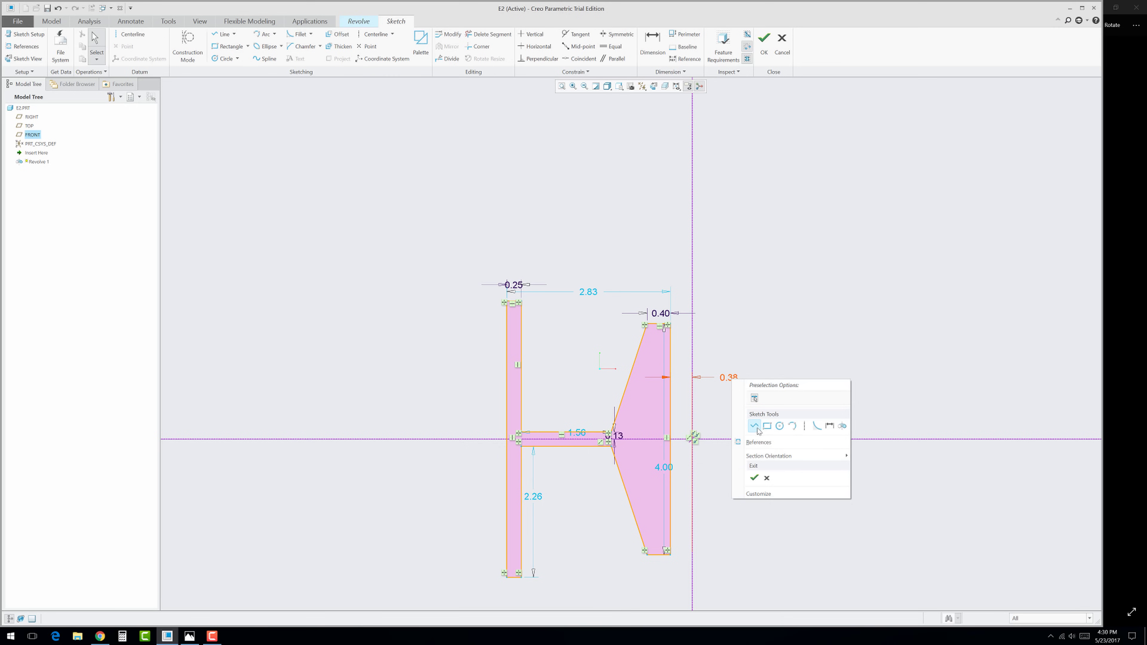
left_click(744, 371)
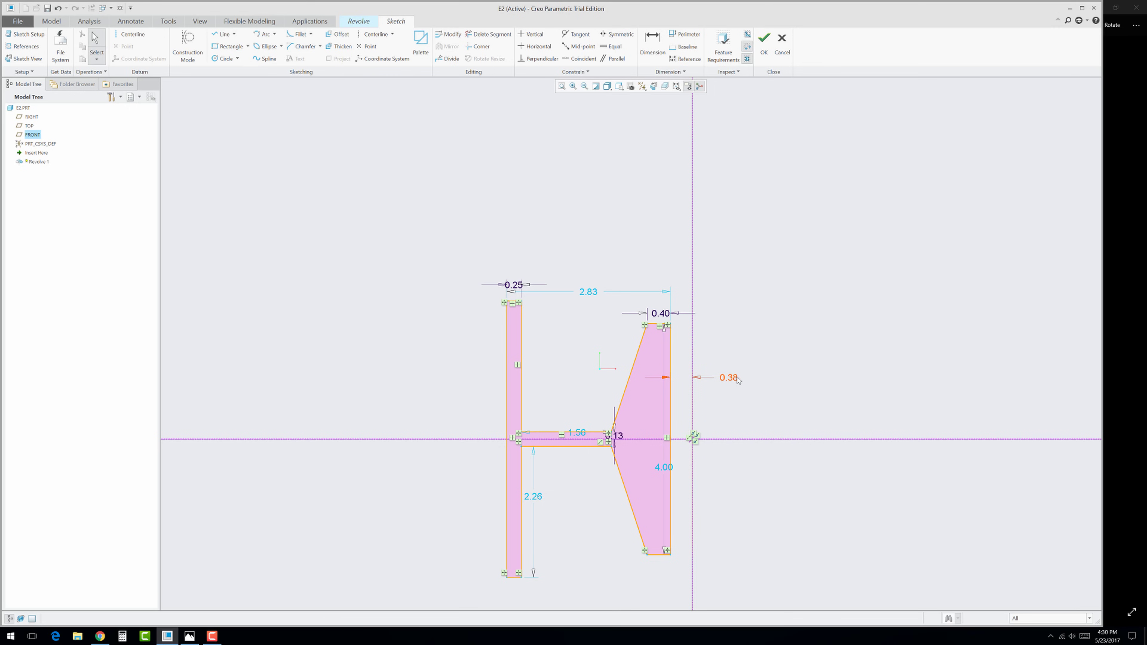
left_click(736, 380)
right_click(736, 380)
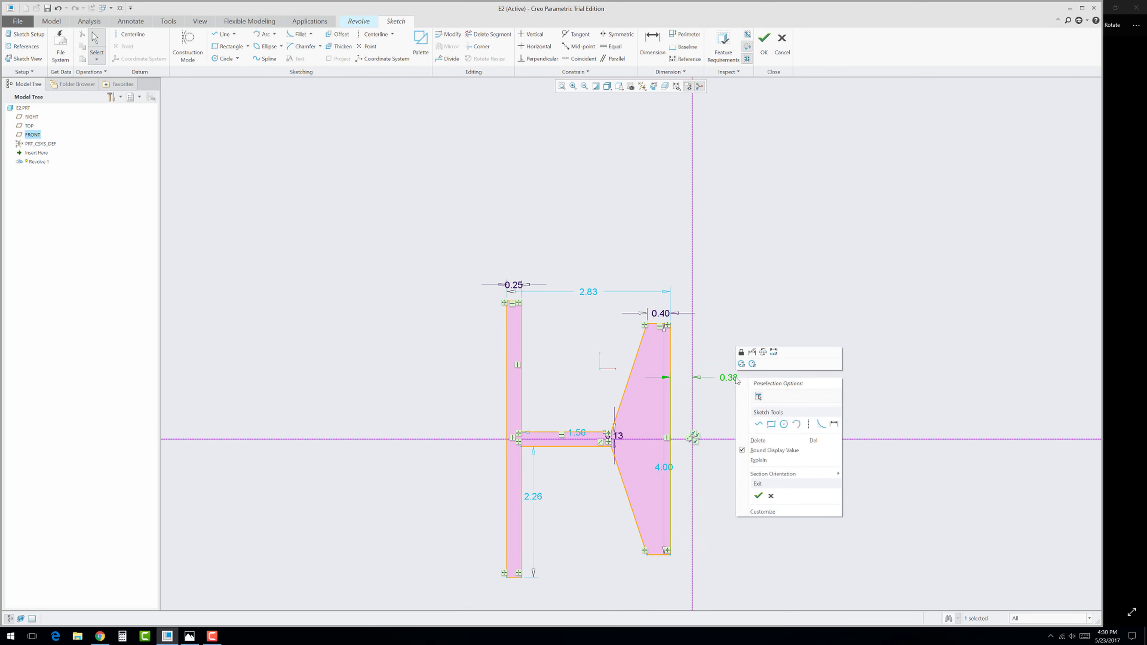
left_click(743, 450)
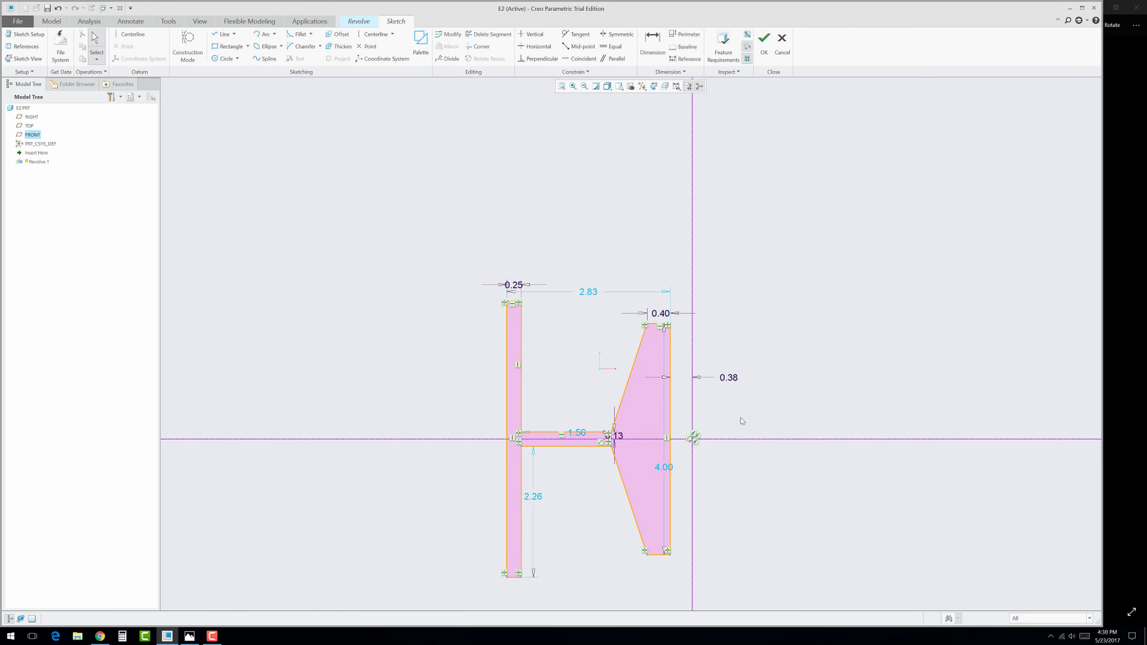
left_click(724, 379)
right_click(725, 381)
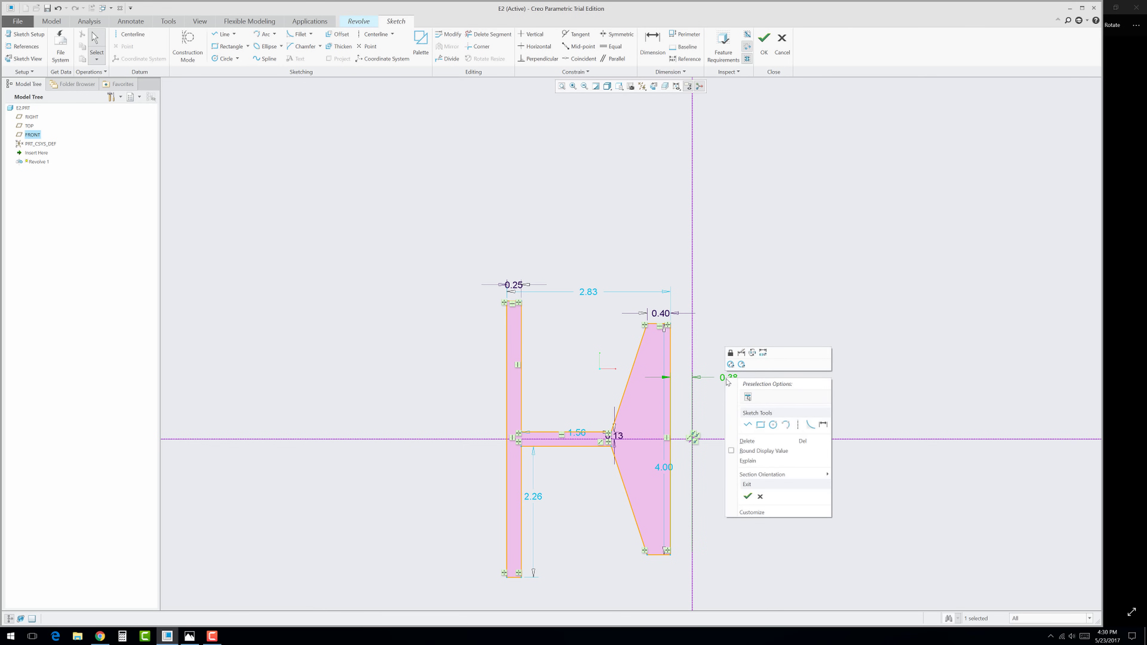
left_click(733, 454)
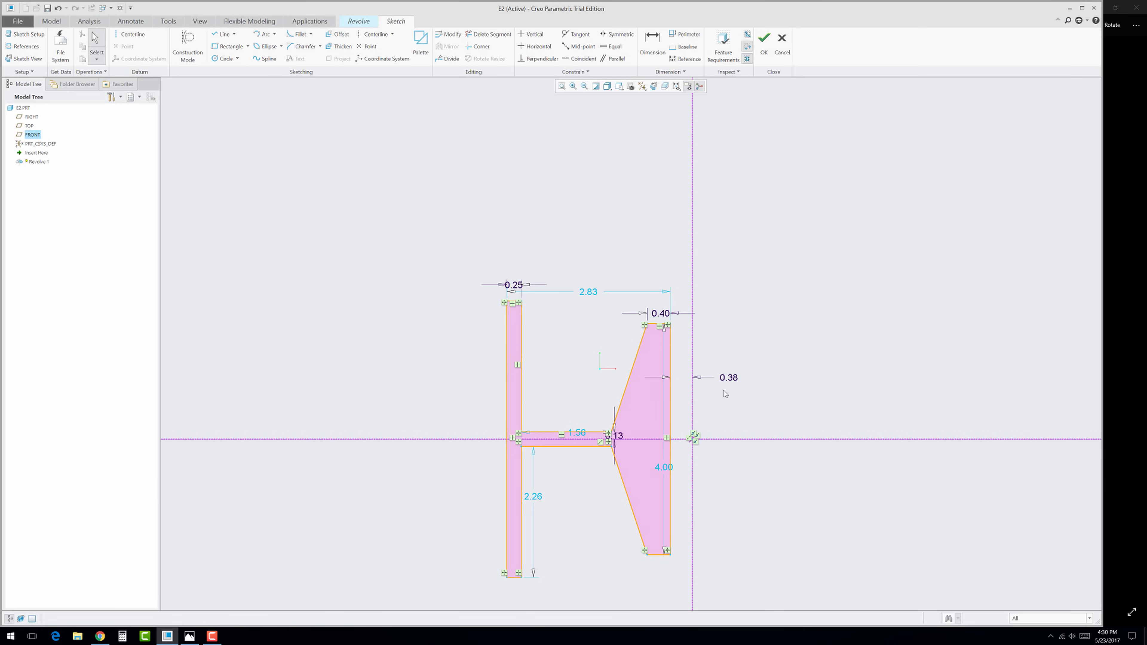
Step: Set the hub's distance from the vertical centerline to 0.375 and turn off display rounding for that dimension
left_click(728, 379)
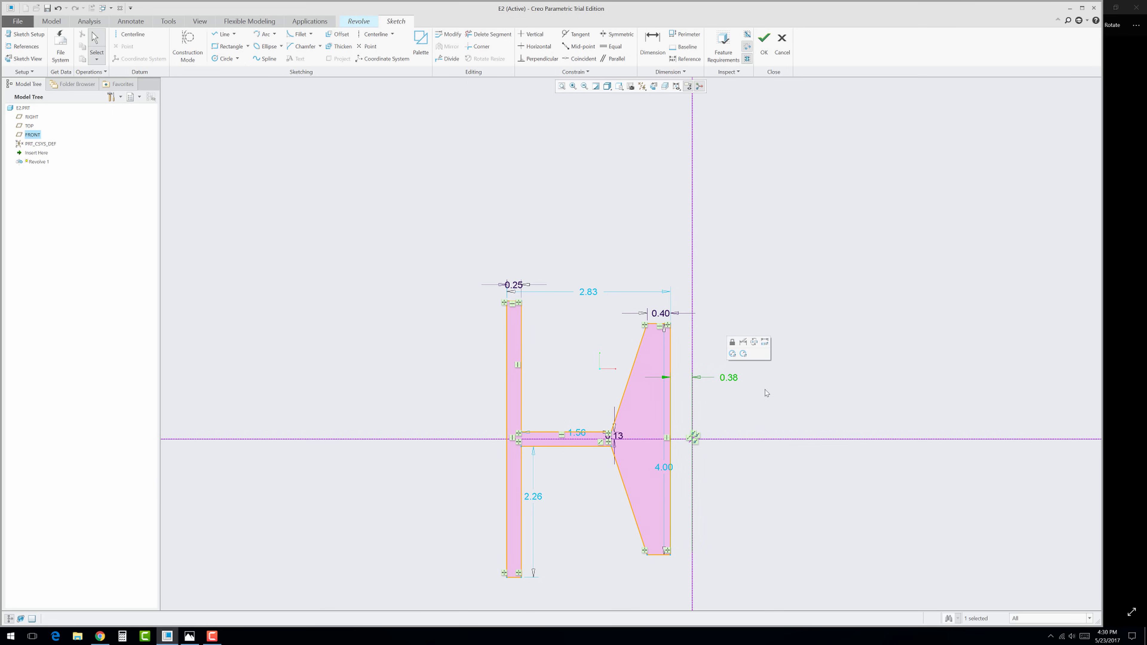
left_click(732, 378)
double_click(734, 378)
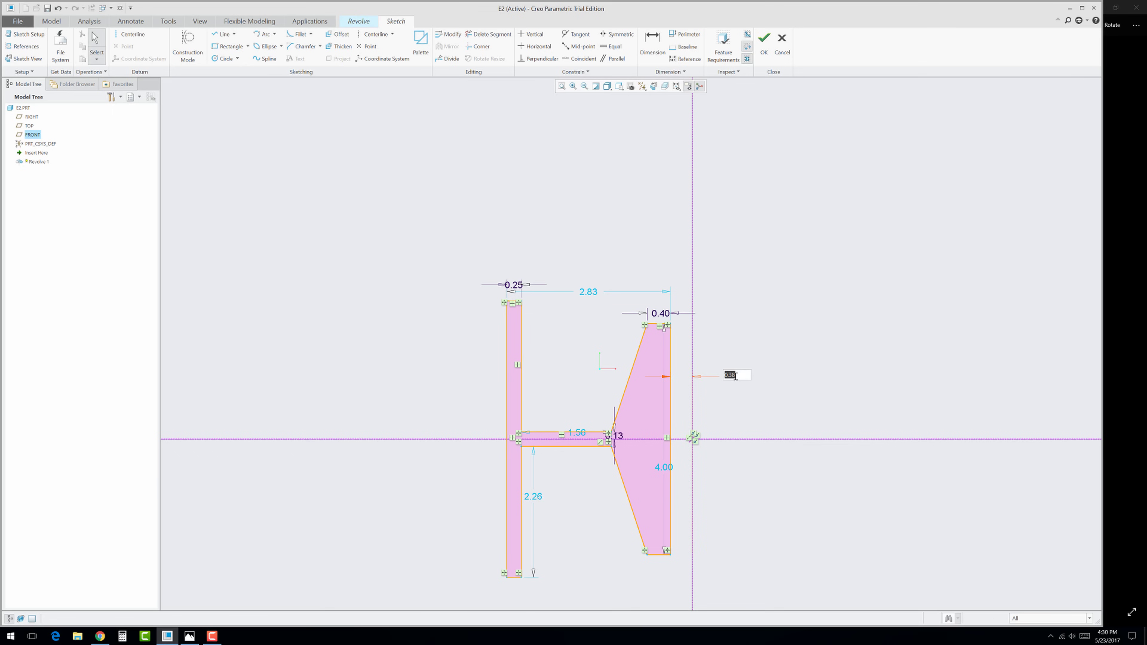
key("Return")
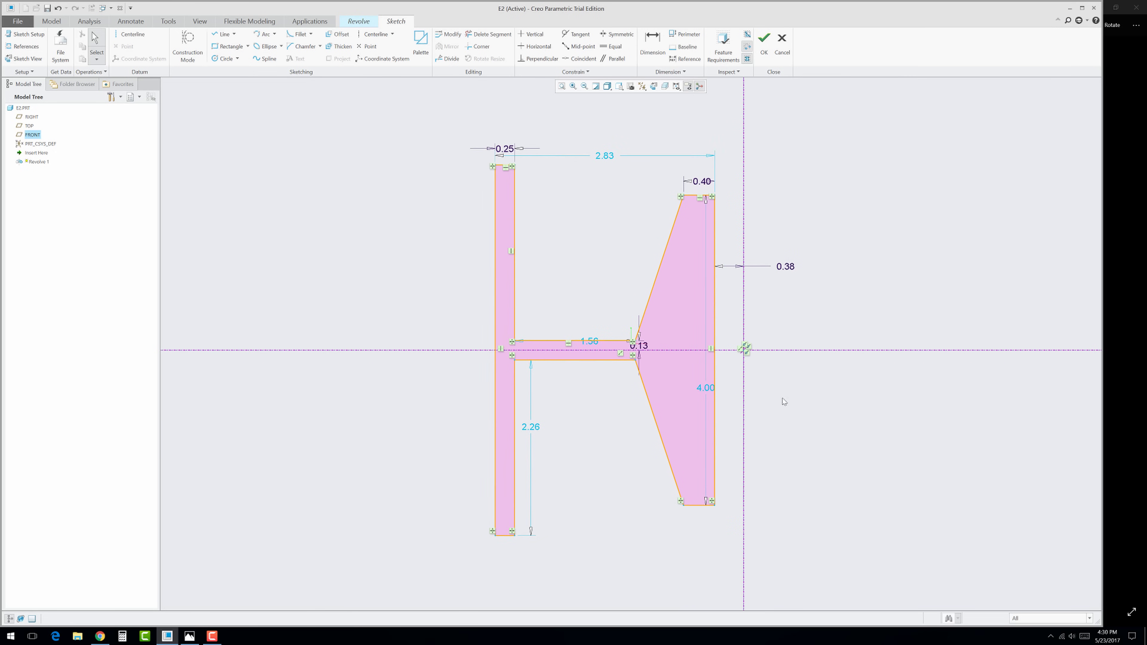
right_click(791, 272)
left_click(788, 272)
left_click(786, 271)
right_click(786, 270)
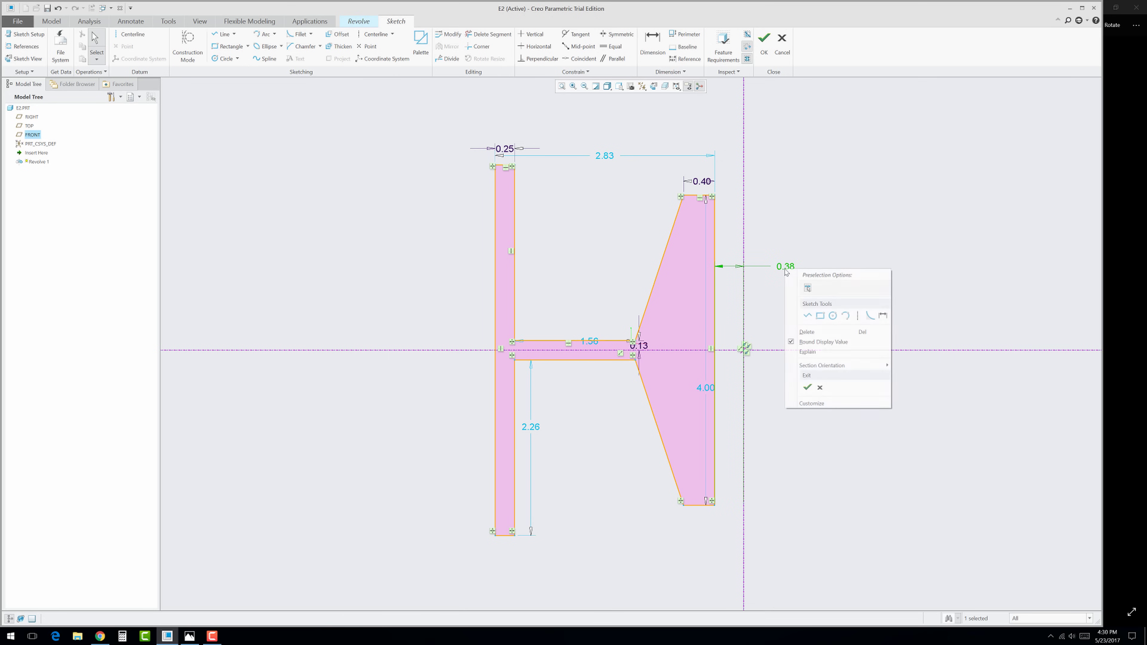
left_click(794, 343)
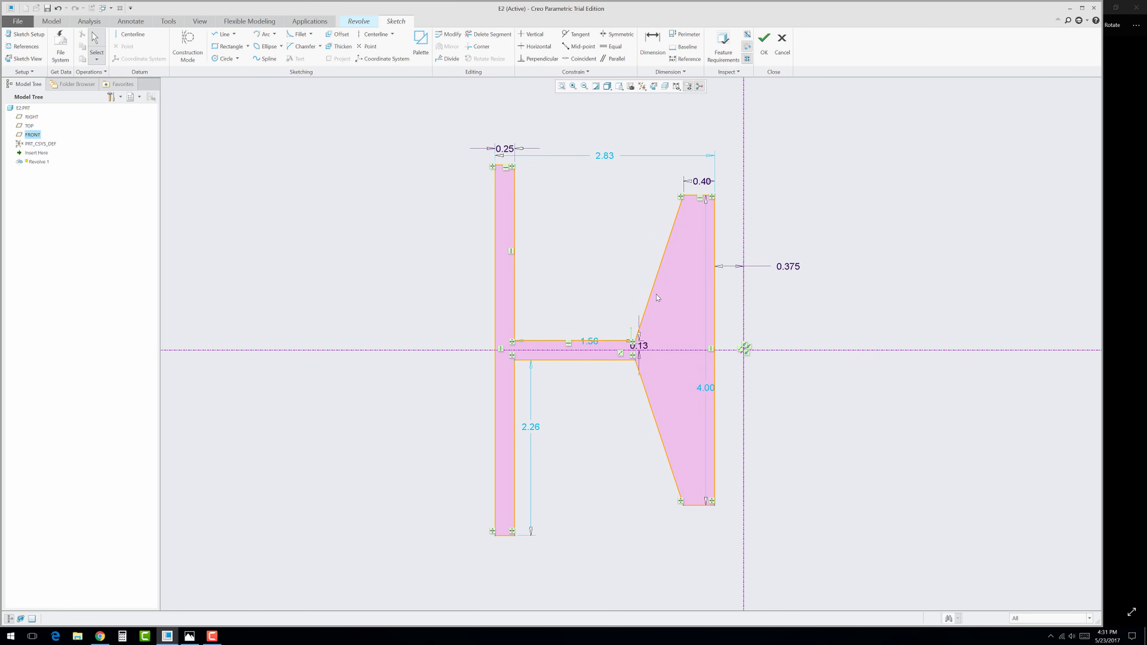
Step: Dimension the corner between the floor and the hub slope from the vertical centerline at 1
left_click(653, 47)
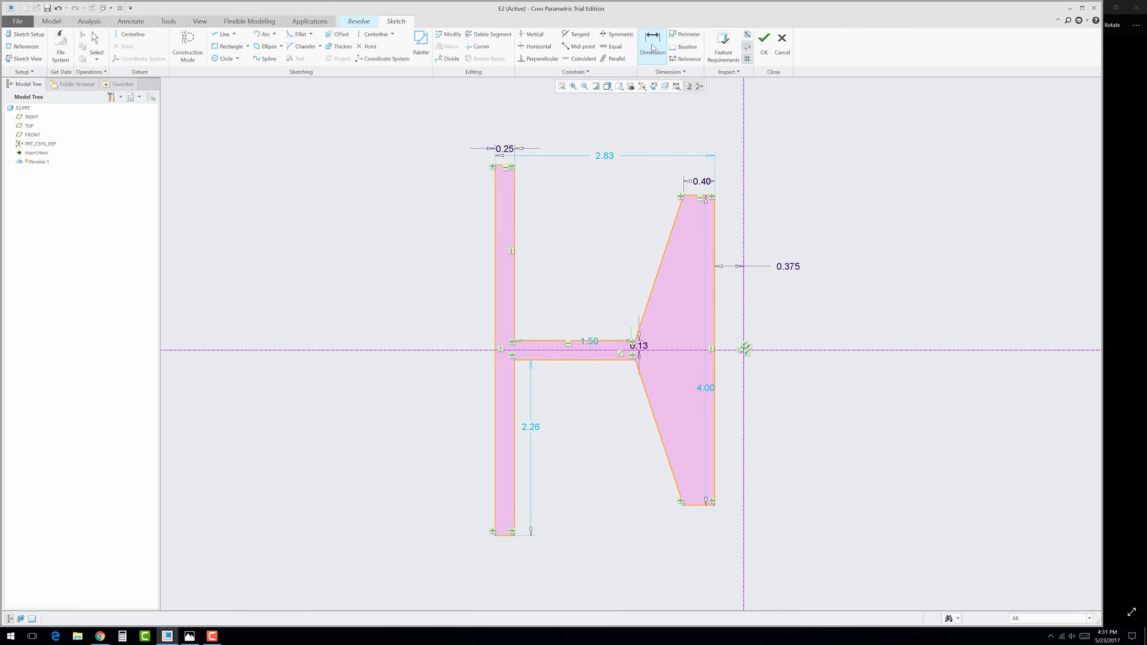
left_click(636, 344)
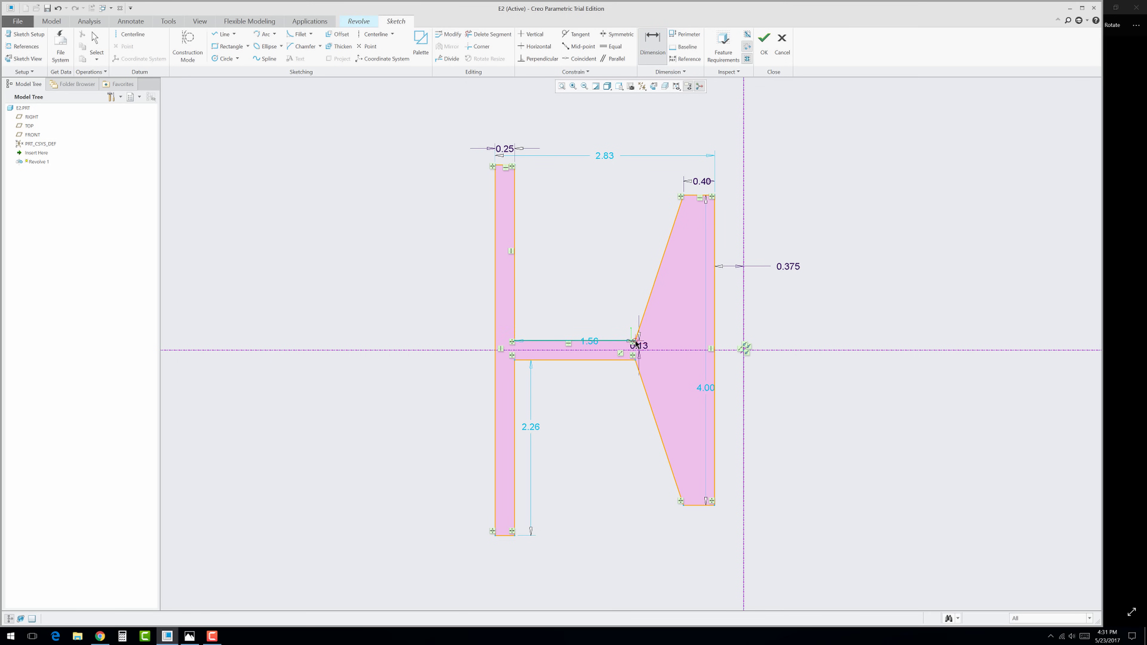
left_click(743, 309)
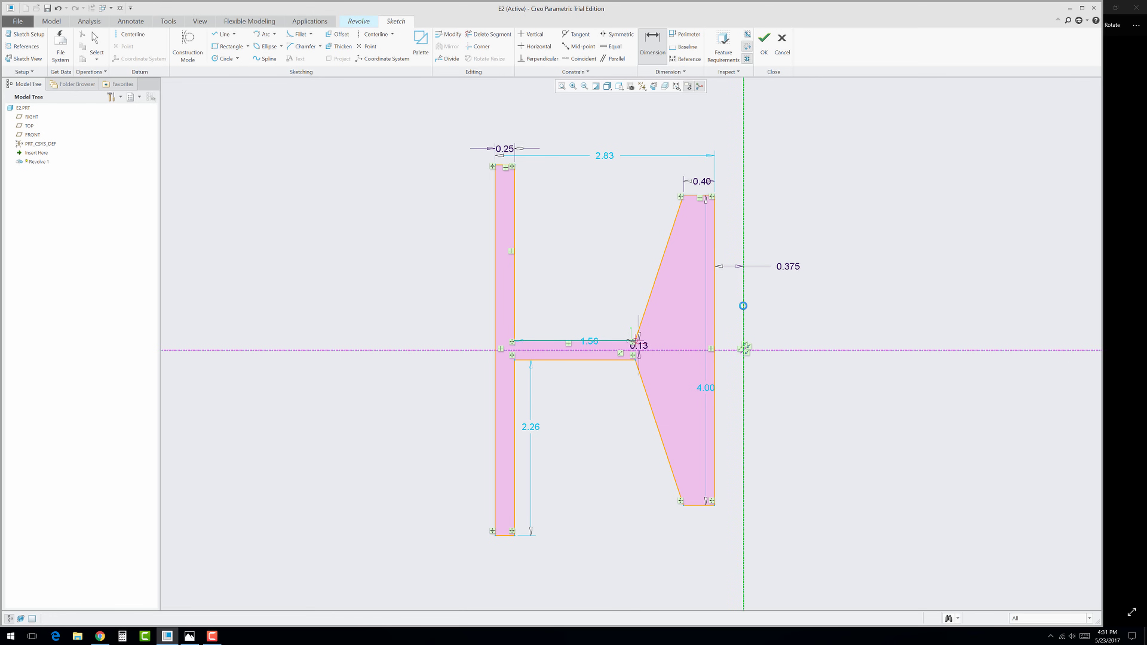
middle_click(723, 129)
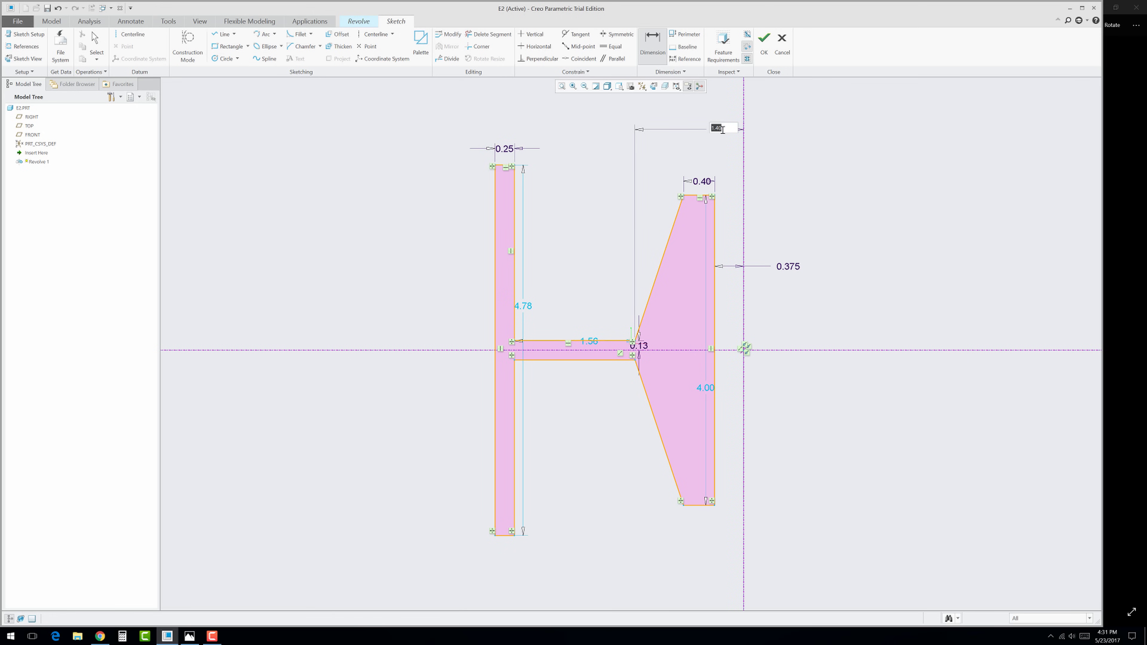
type("1")
key("Return")
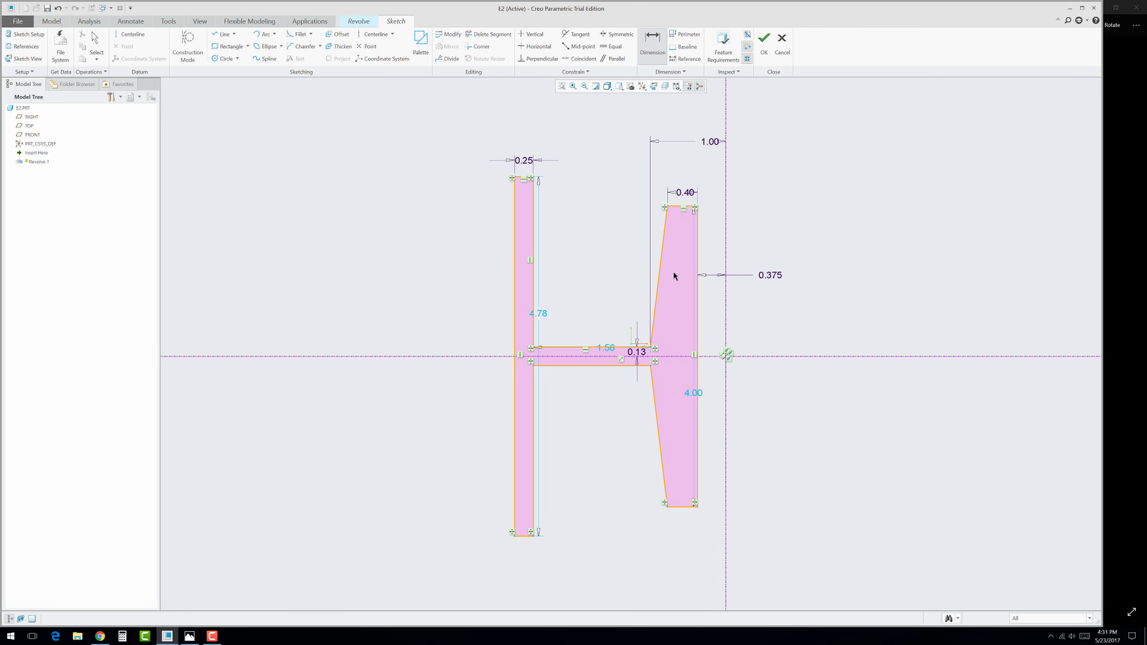
Step: Dimension the angle between the hub's upper sloped edge and its vertical bore edge at 18 degrees
left_click(659, 269)
left_click(698, 292)
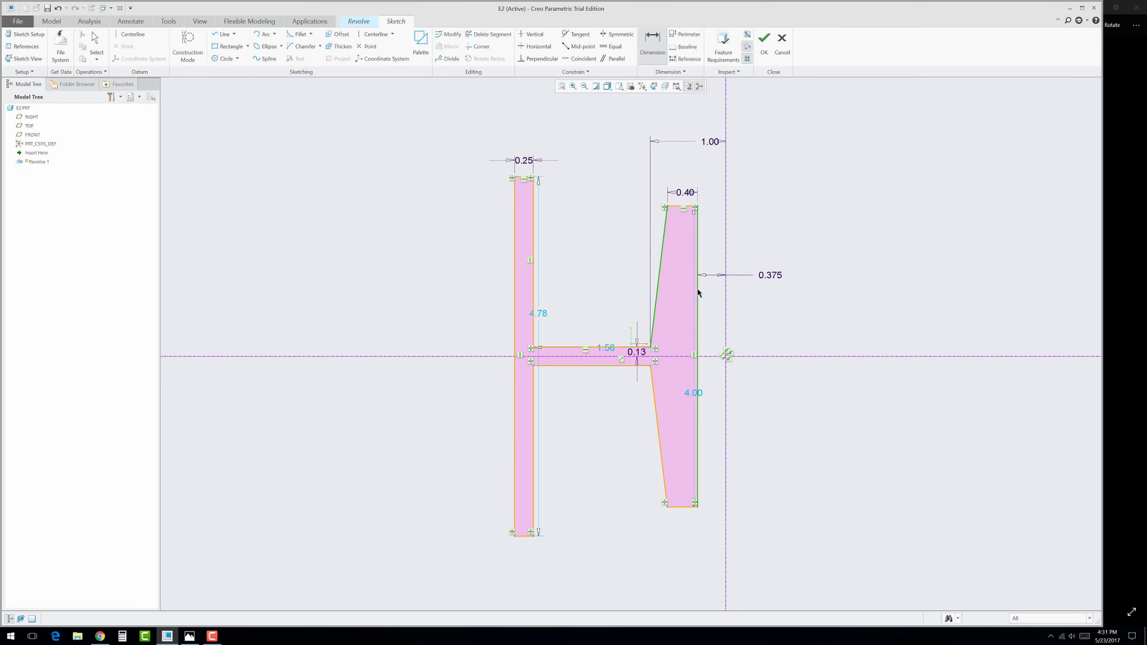
middle_click(677, 298)
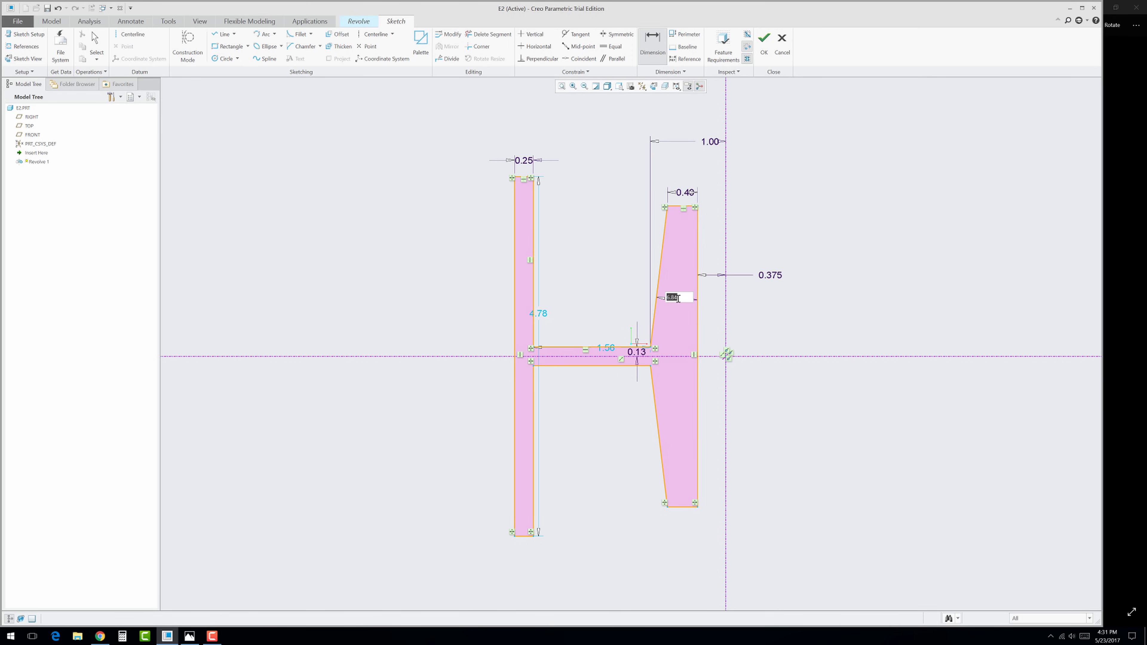
type("18")
key("Return")
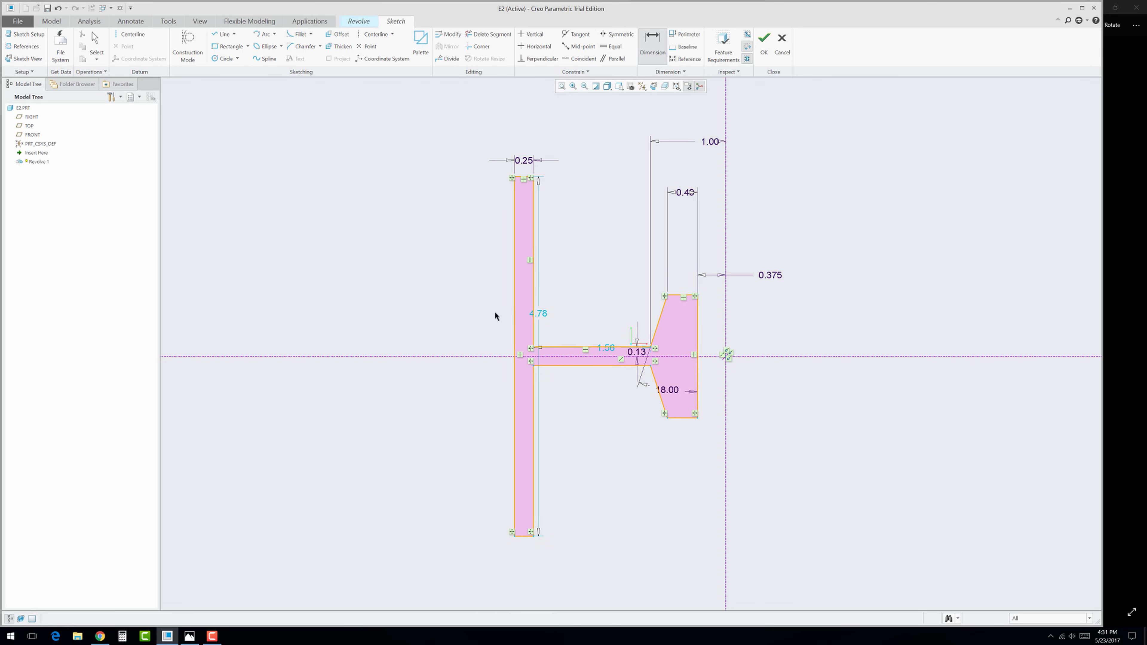
Step: Dimension the height of the rim's outer vertical edge at 2
left_click(514, 320)
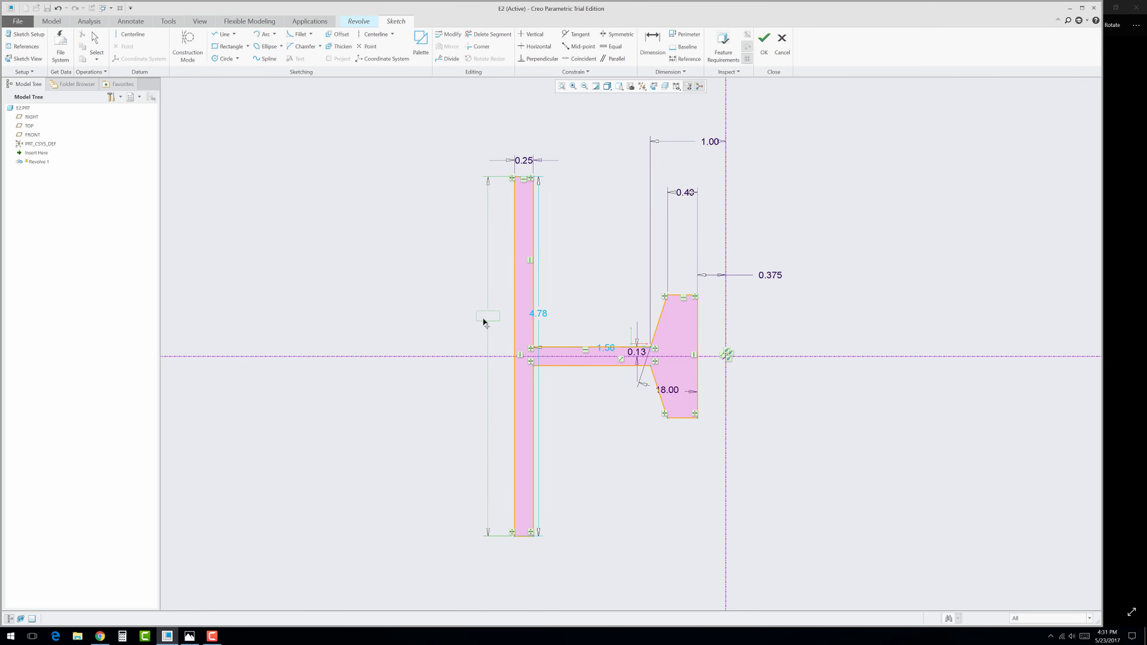
middle_click(483, 322)
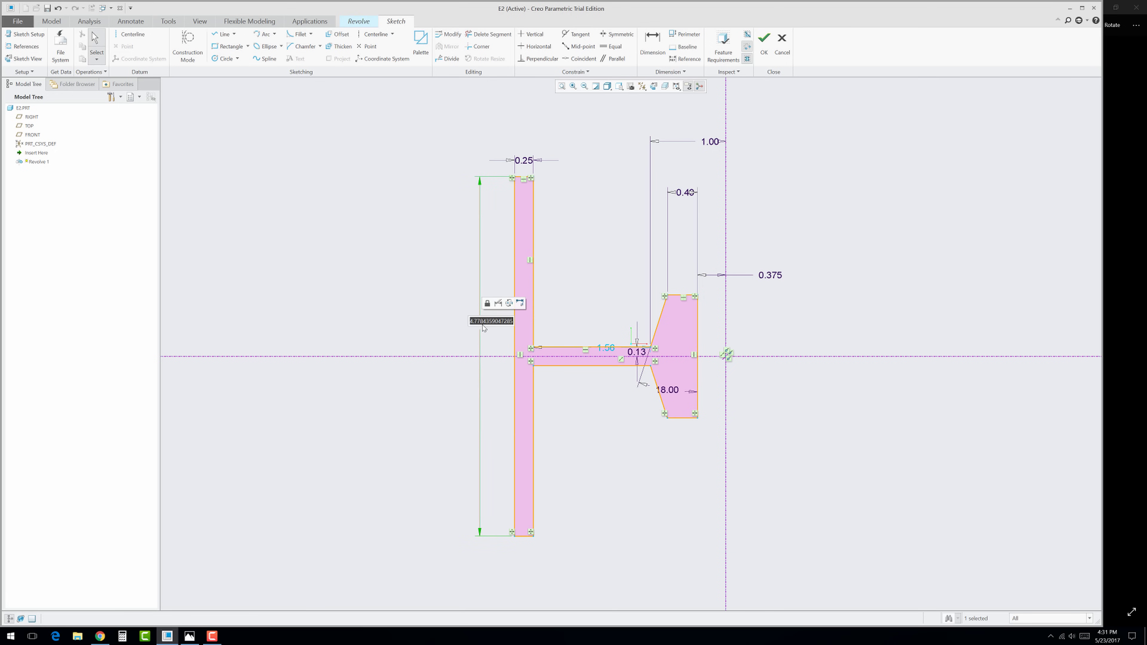
type("2")
key("Return")
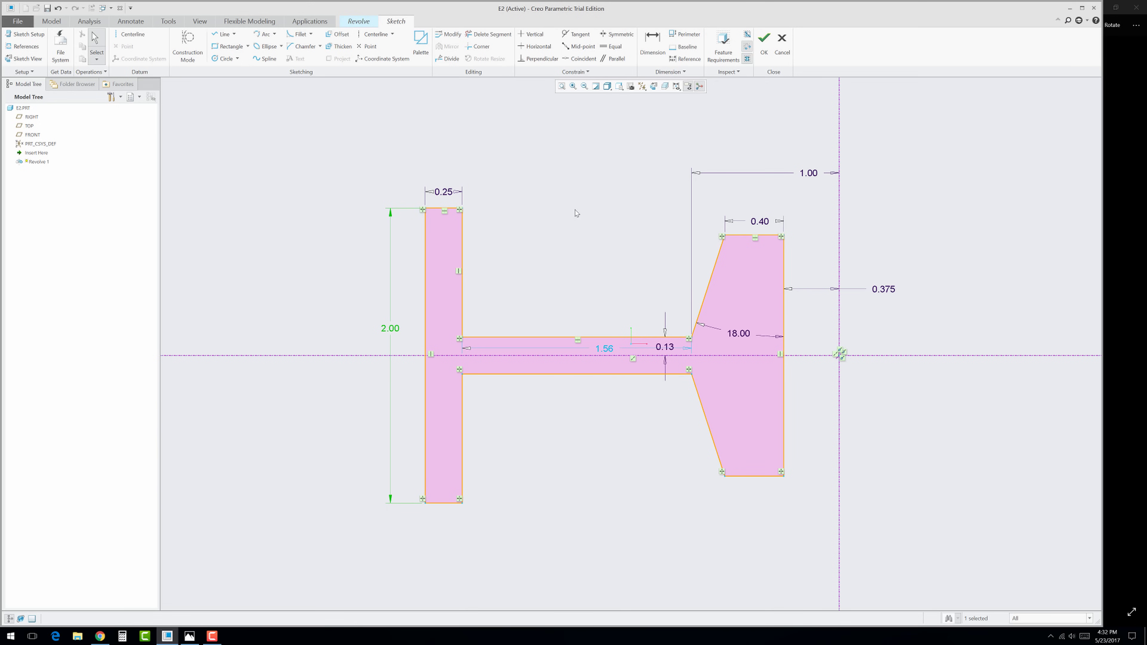
Step: Dimension the rim's outer vertical edge from the vertical centerline at 2.5, placing the dimension above the profile
left_click(657, 45)
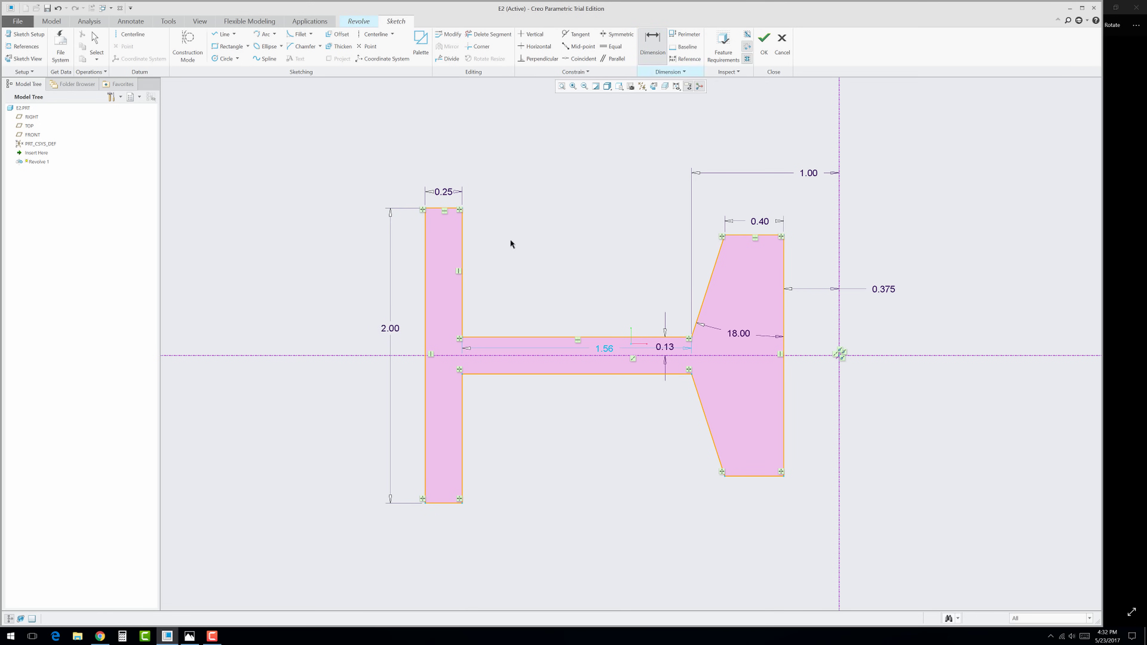
left_click(425, 271)
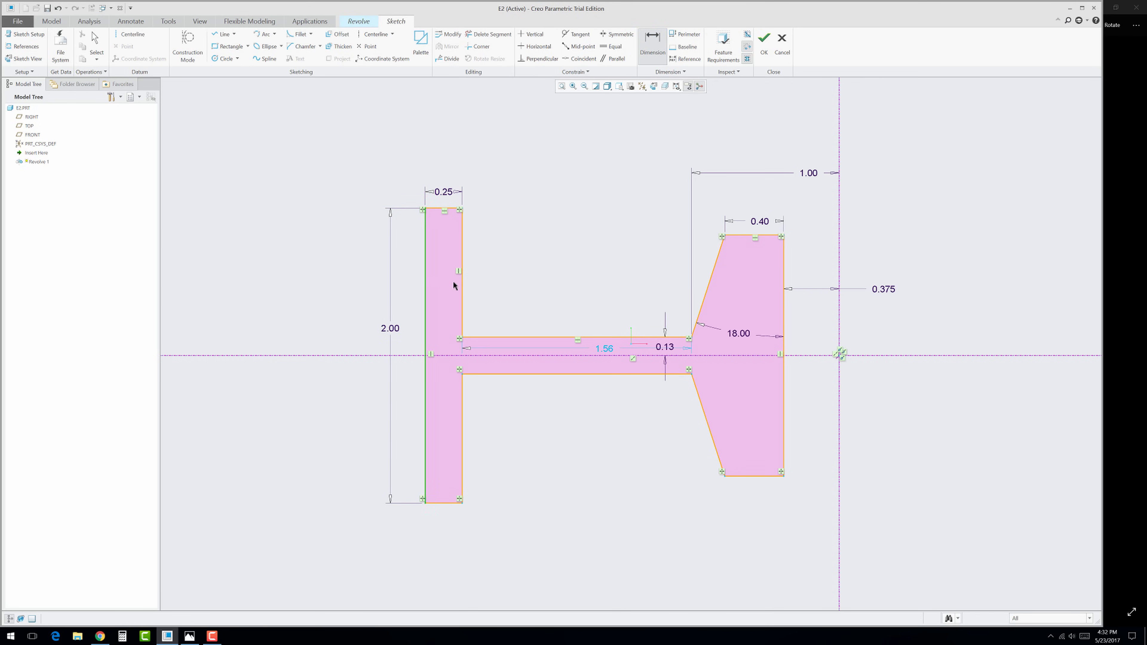
left_click(839, 311)
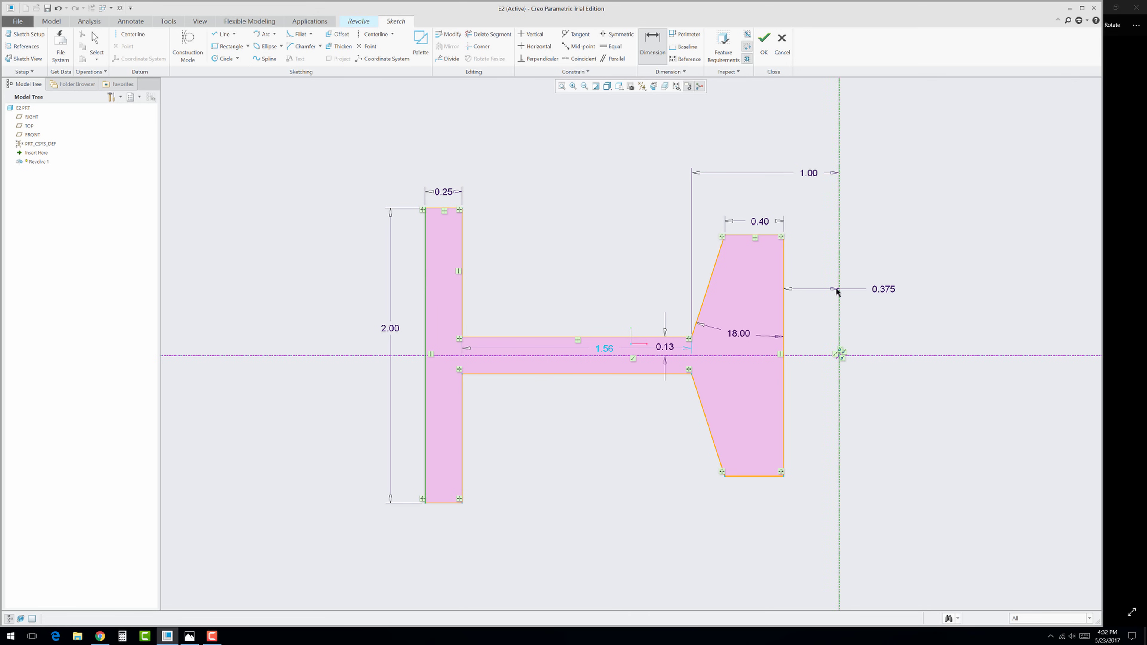
middle_click(691, 122)
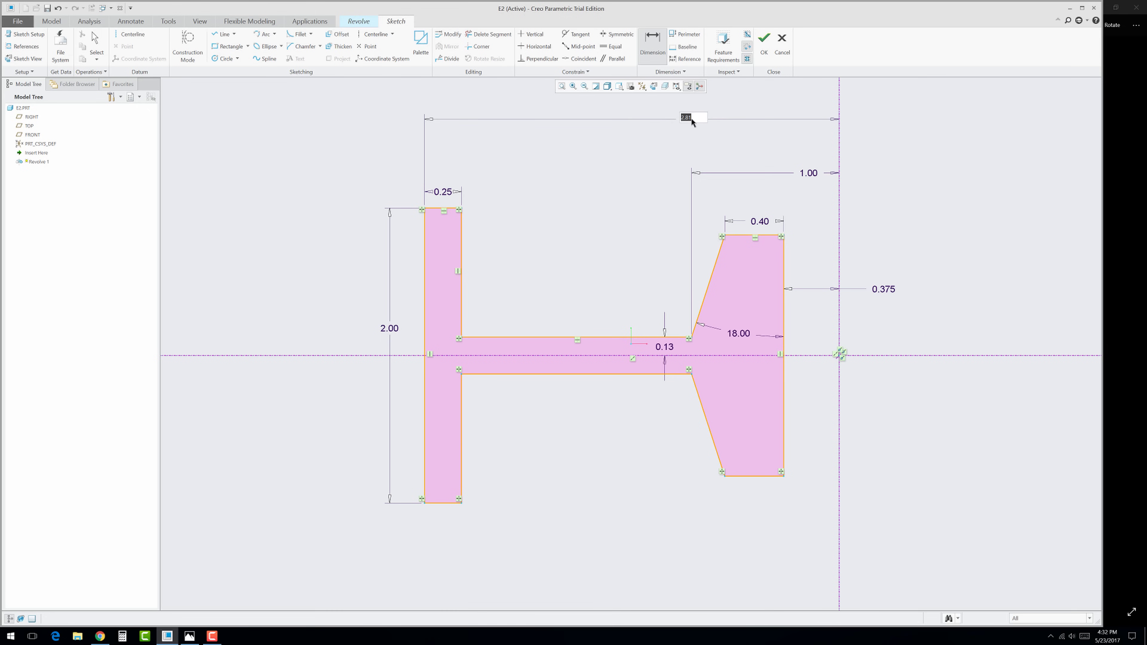
type("2.5")
key("Return")
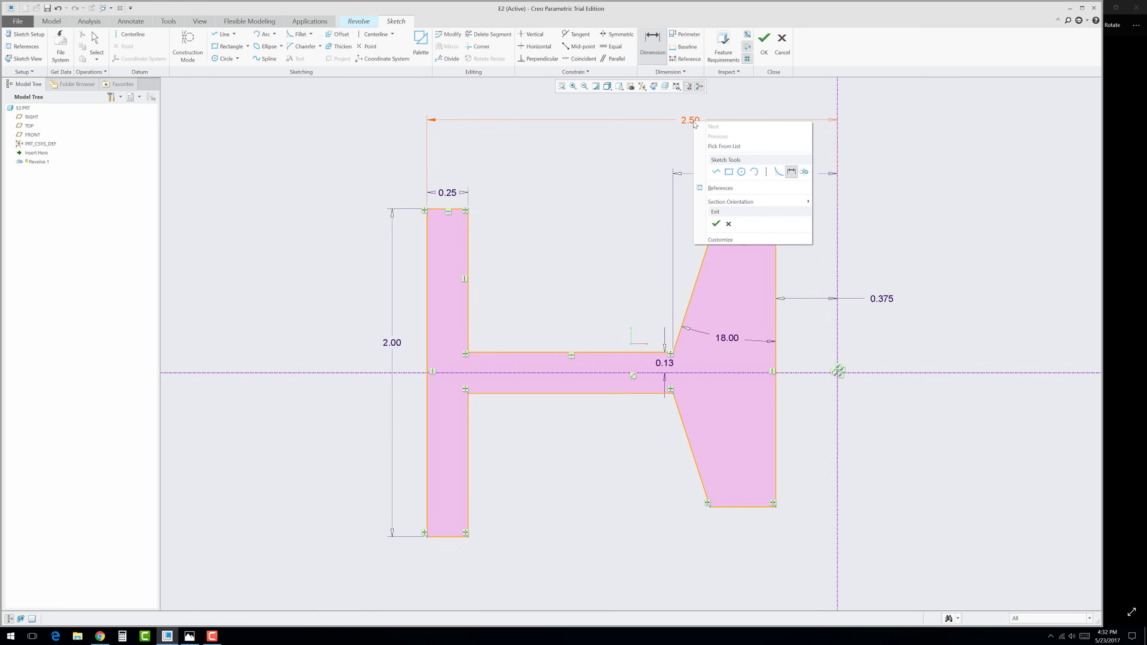
left_click(684, 126)
left_click(685, 125)
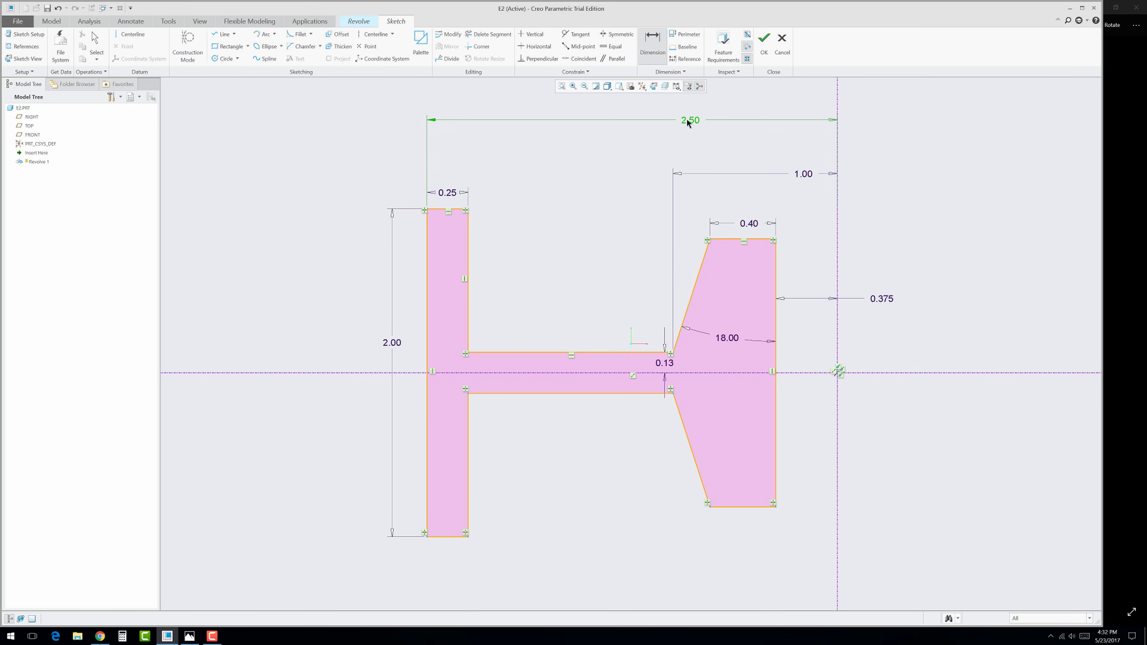
right_click(687, 124)
key("Escape")
double_click(689, 119)
right_click(692, 120)
key("Escape")
key("Return")
middle_click(665, 147)
left_click(721, 396)
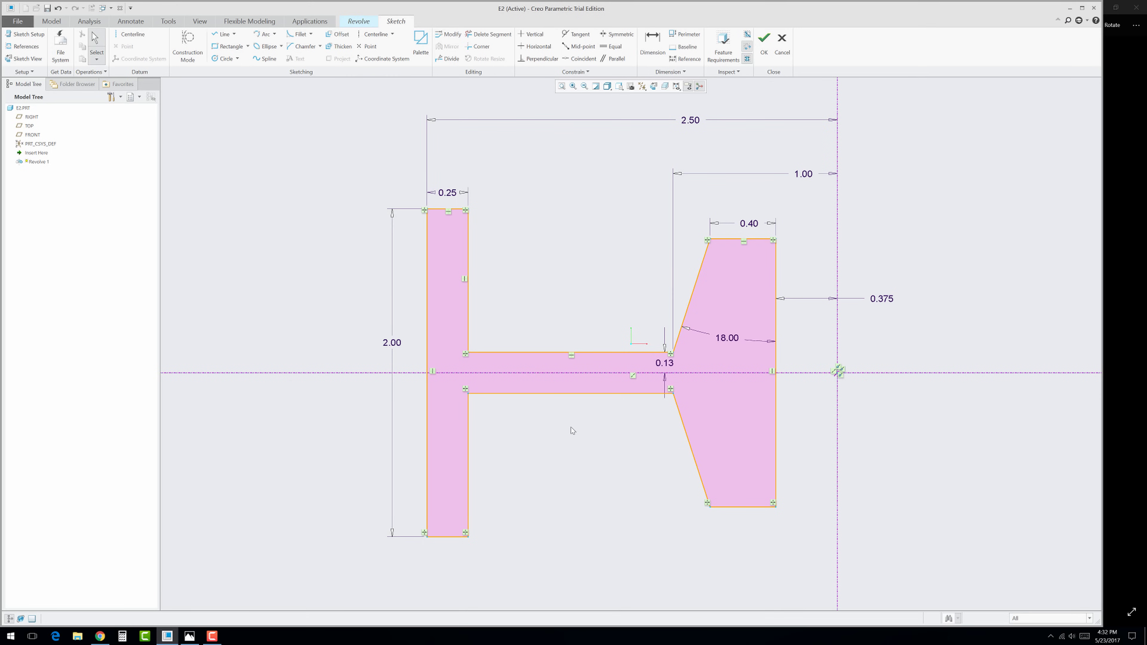
Step: Accept the section sketch and complete the 360-degree Revolve feature
left_click(763, 53)
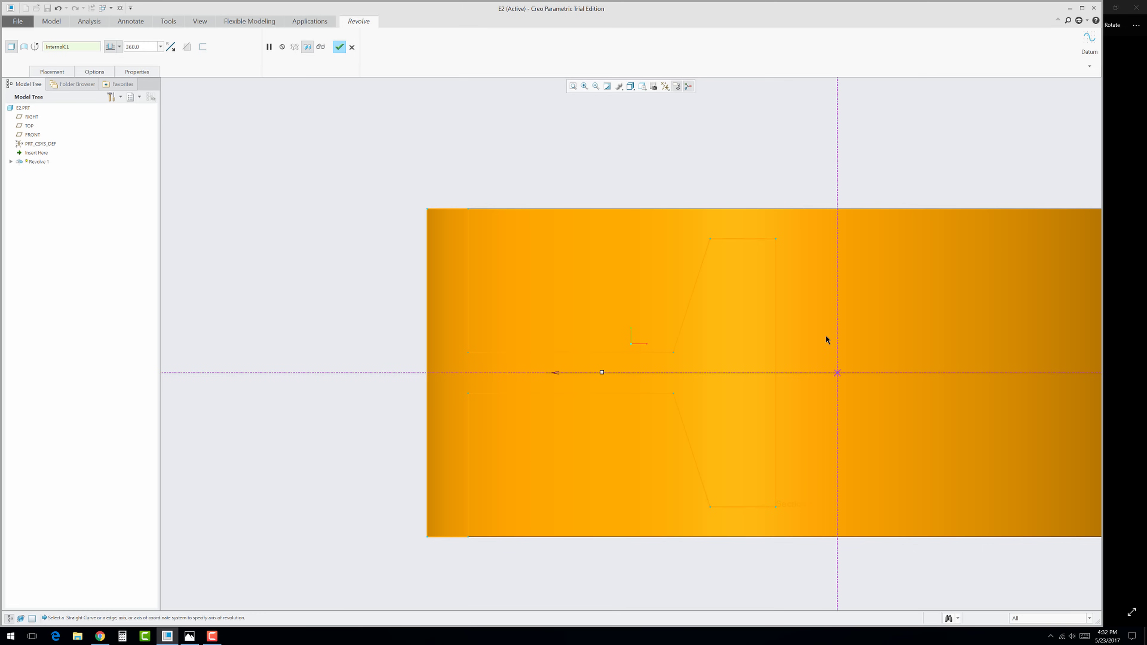
key("ctrl+d")
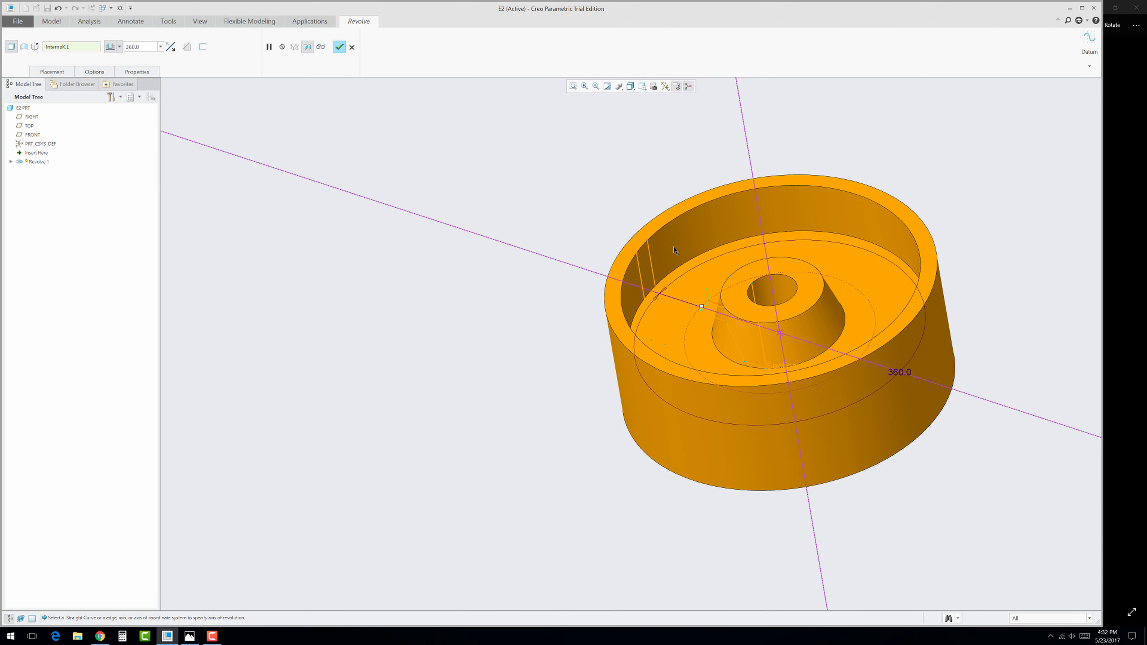
left_click(340, 47)
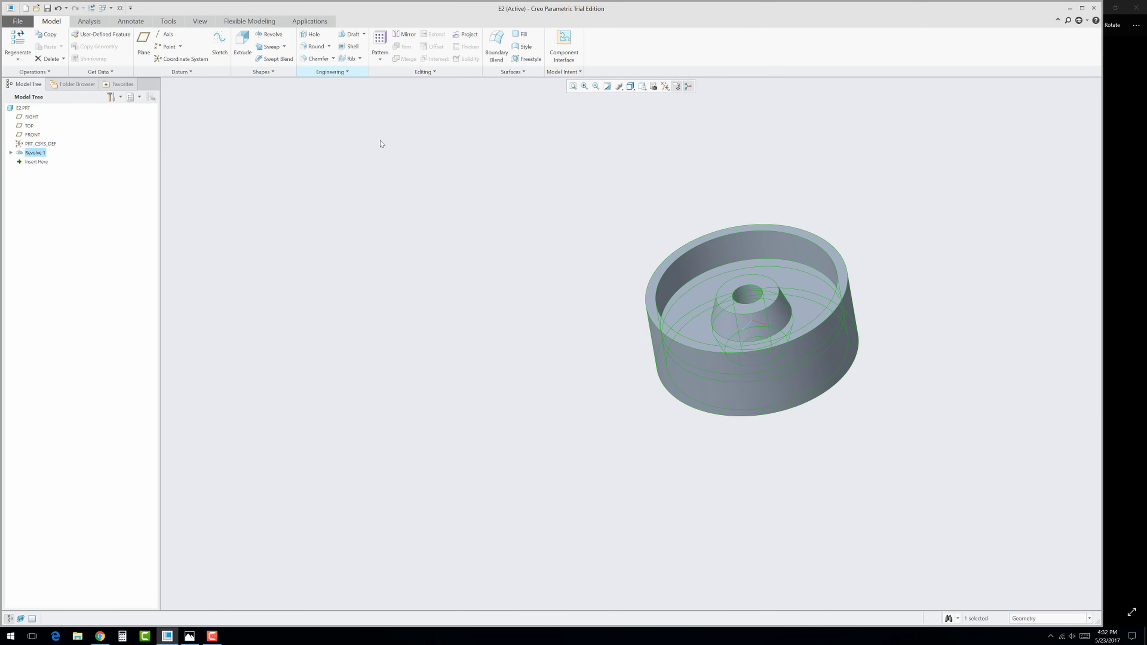
Step: Start a Round with radius 0.12 and apply it to the rim's outer and inner edges on both open faces
scroll(804, 271, "up", 3)
middle_click_drag(834, 392, 884, 320)
scroll(884, 320, "up", 2)
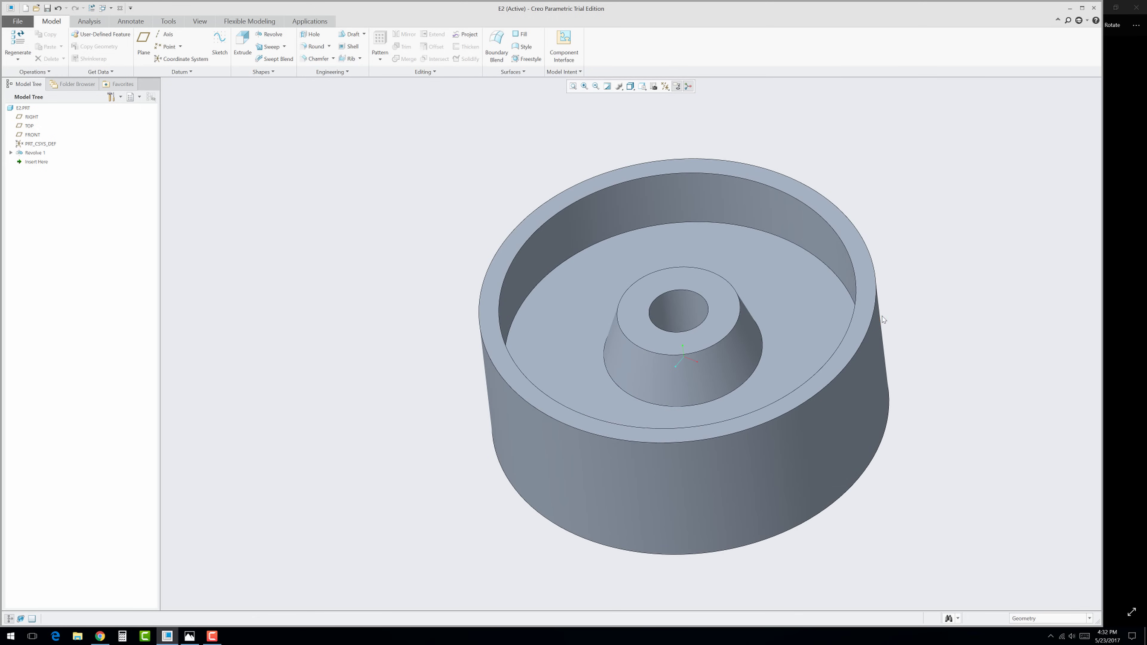
left_click(315, 46)
left_click(61, 47)
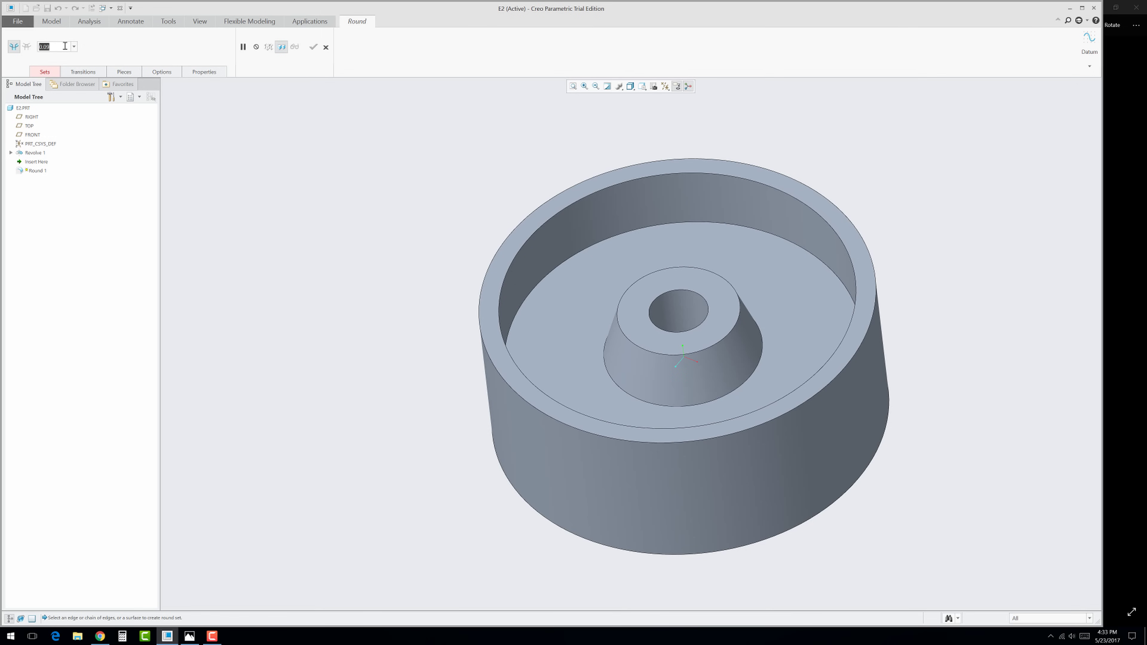
type("0.12")
left_click(480, 318)
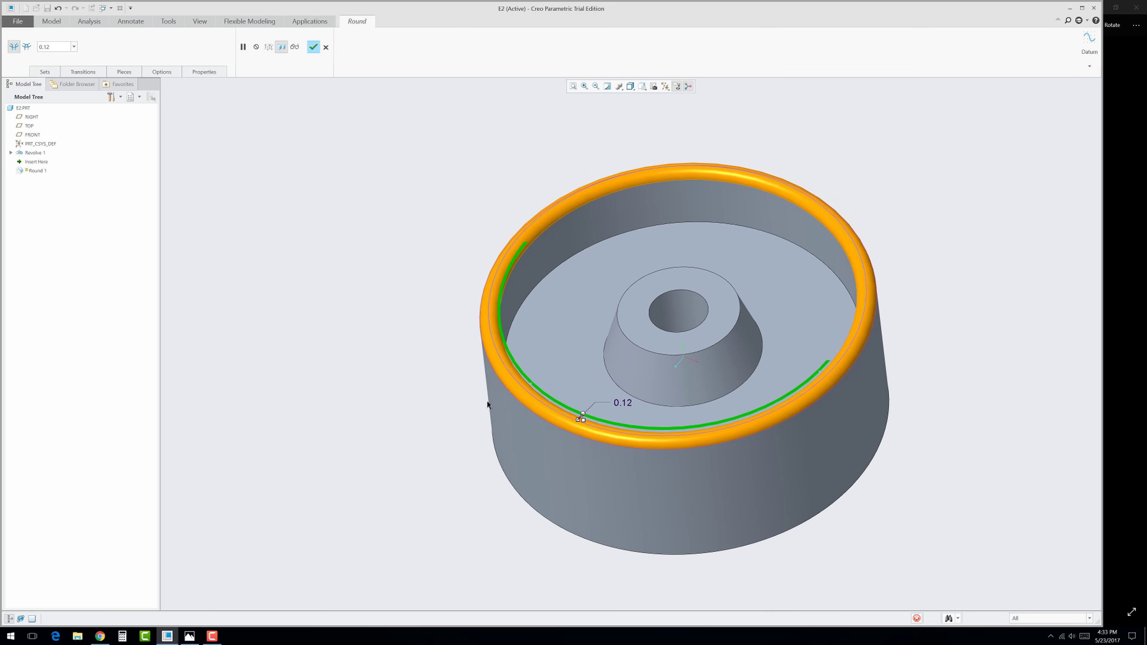
middle_click_drag(488, 404, 514, 446)
left_click(513, 447)
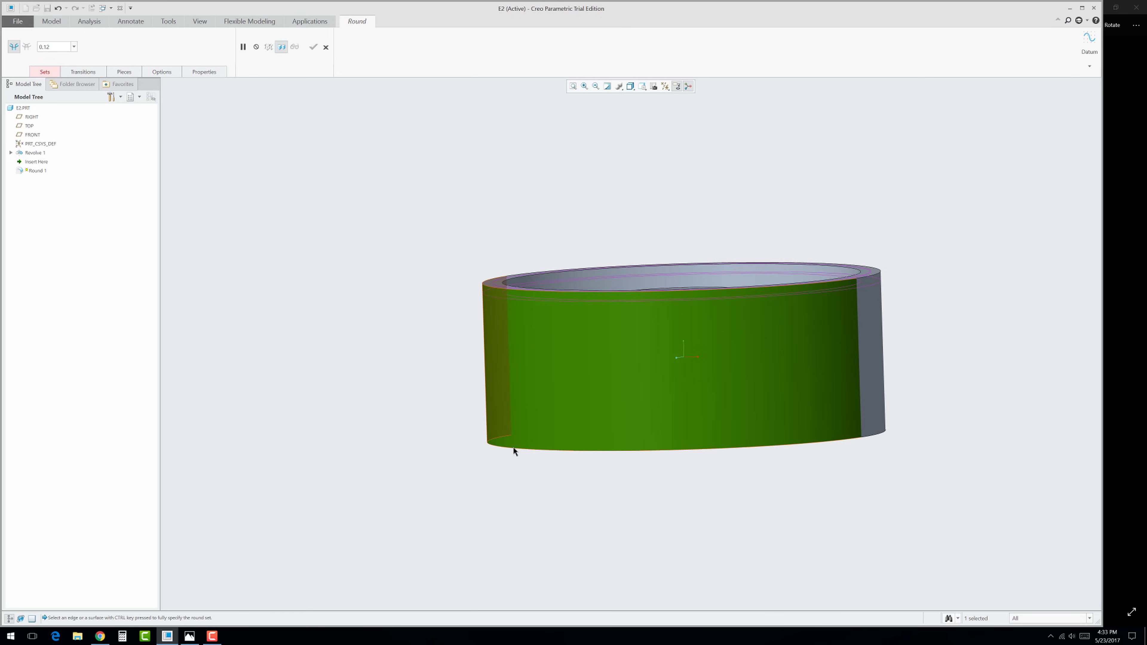
left_click(519, 451)
Step: Add 0.12 rounds to the hub's base edges on both sides of the floor and to the hub's upper outer edge
middle_click_drag(517, 453, 589, 392)
left_click(619, 320)
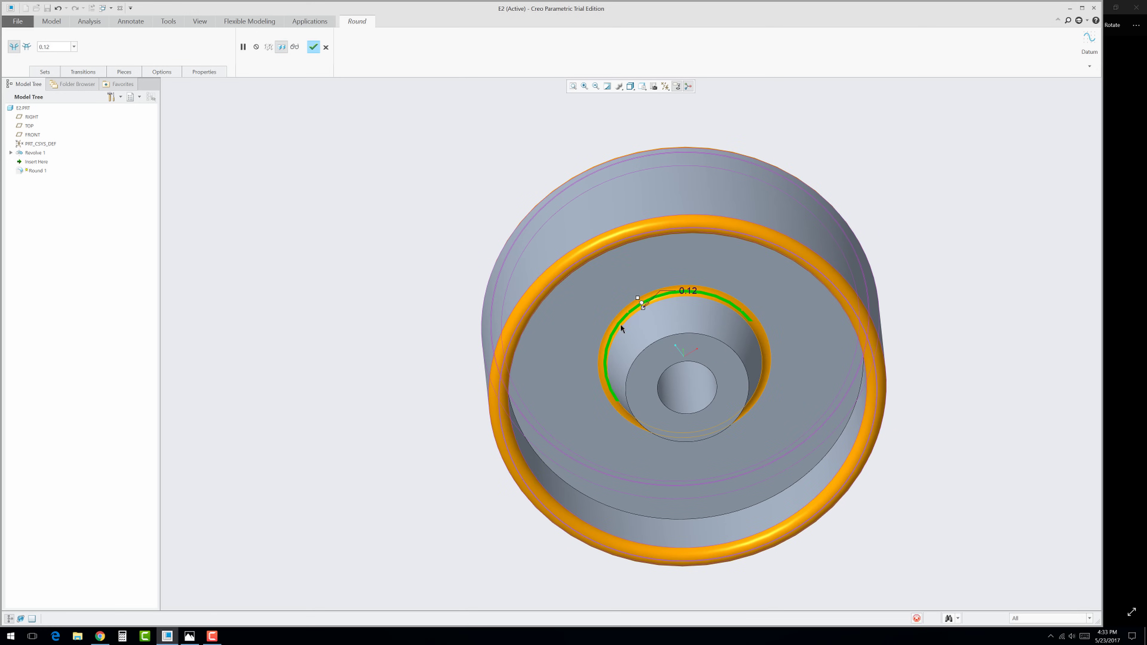
middle_click_drag(621, 328, 722, 398)
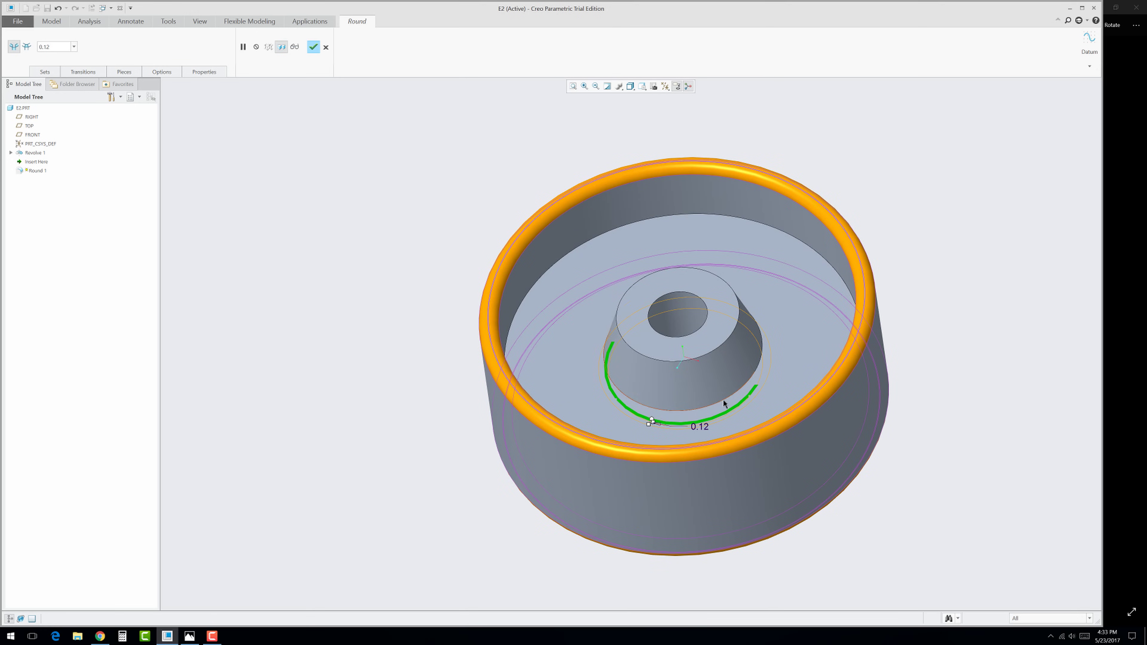
left_click(723, 401)
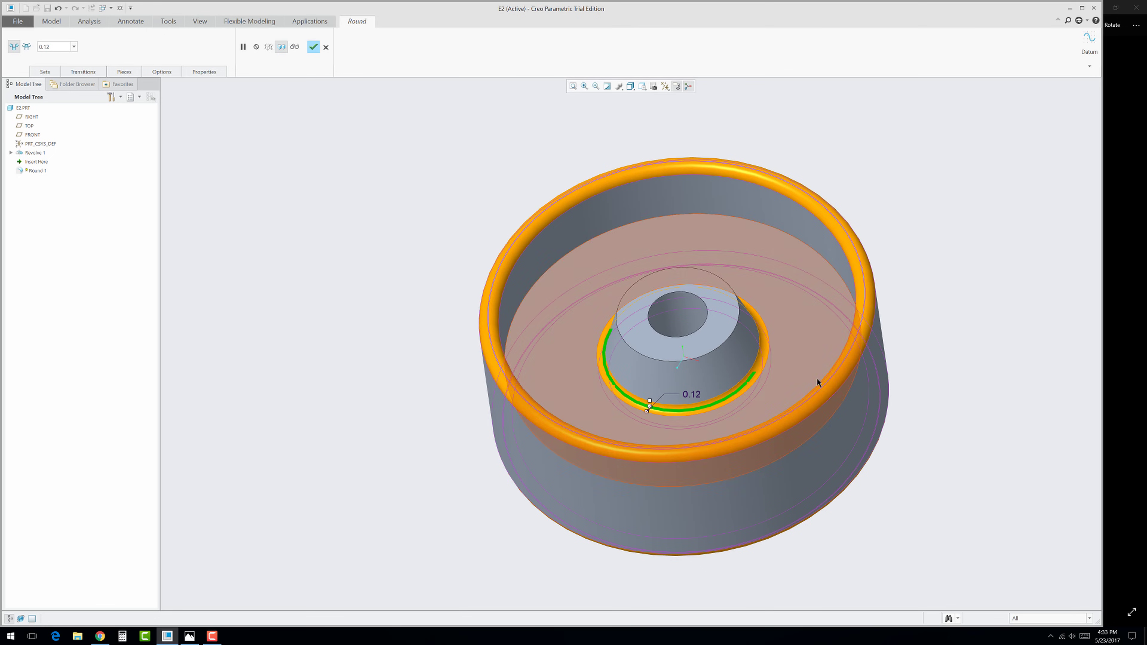
middle_click_drag(929, 379, 927, 367)
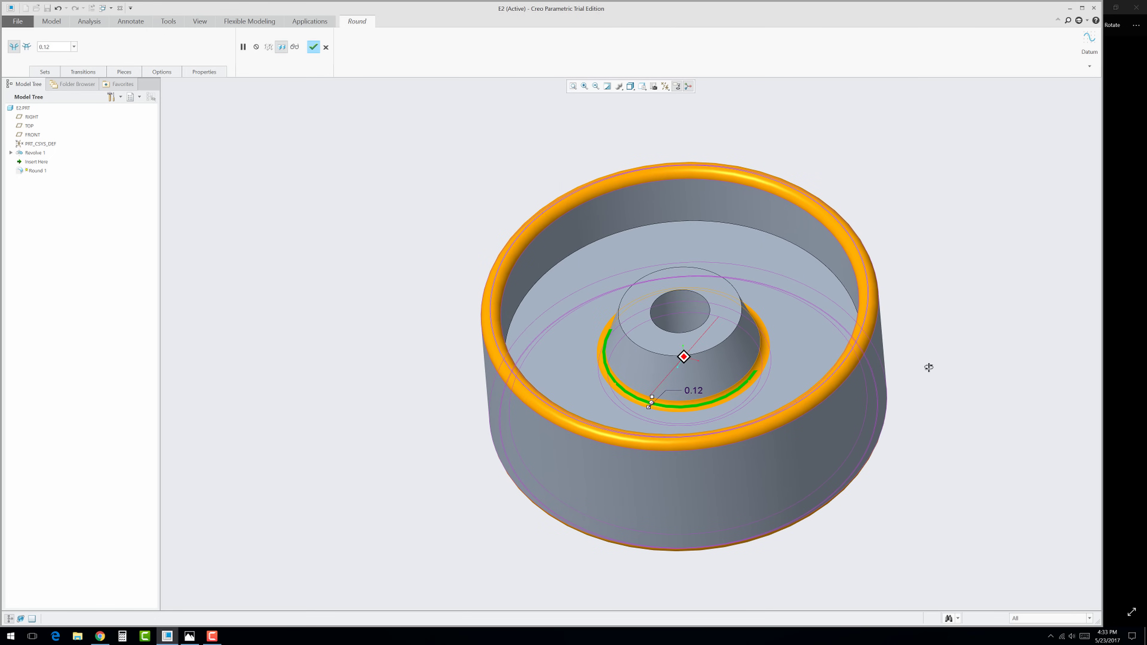
left_click(716, 344)
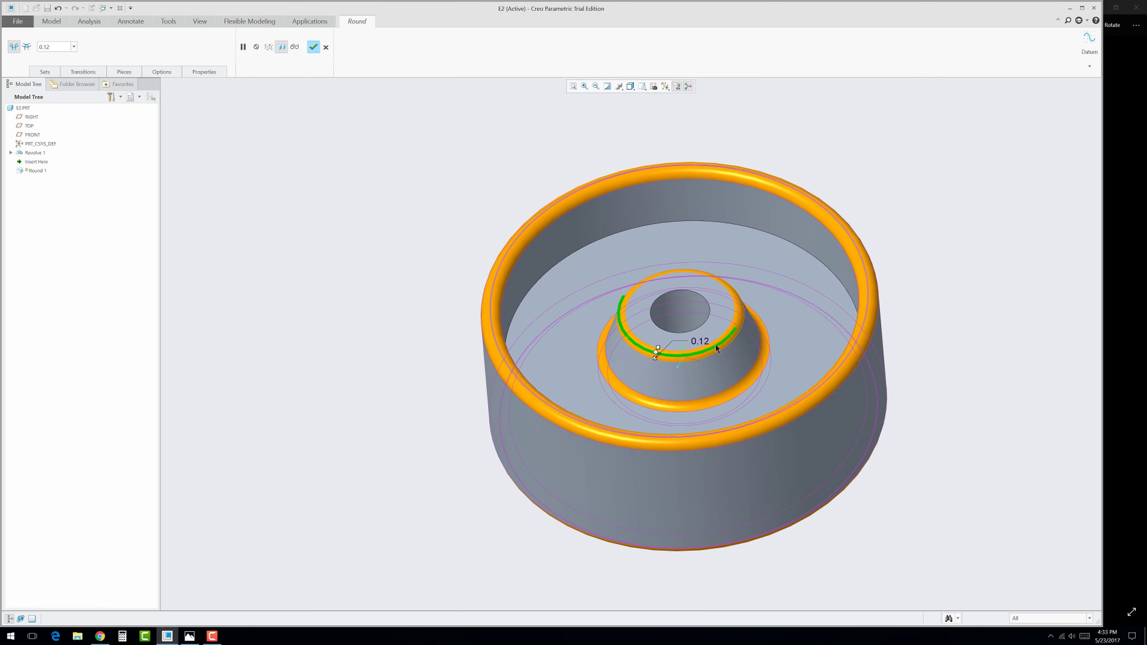
Step: Round the edge between the rim's inner wall and the floor with radius 0.60, and complete the Round feature
left_click(825, 268)
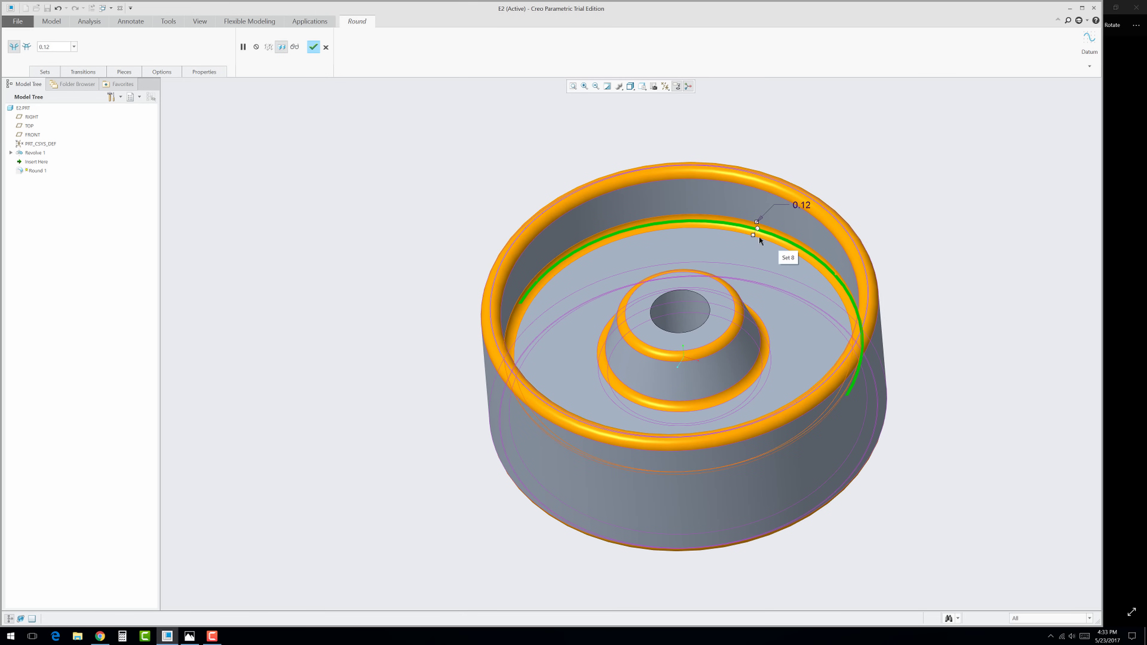
left_click_drag(753, 236, 742, 267)
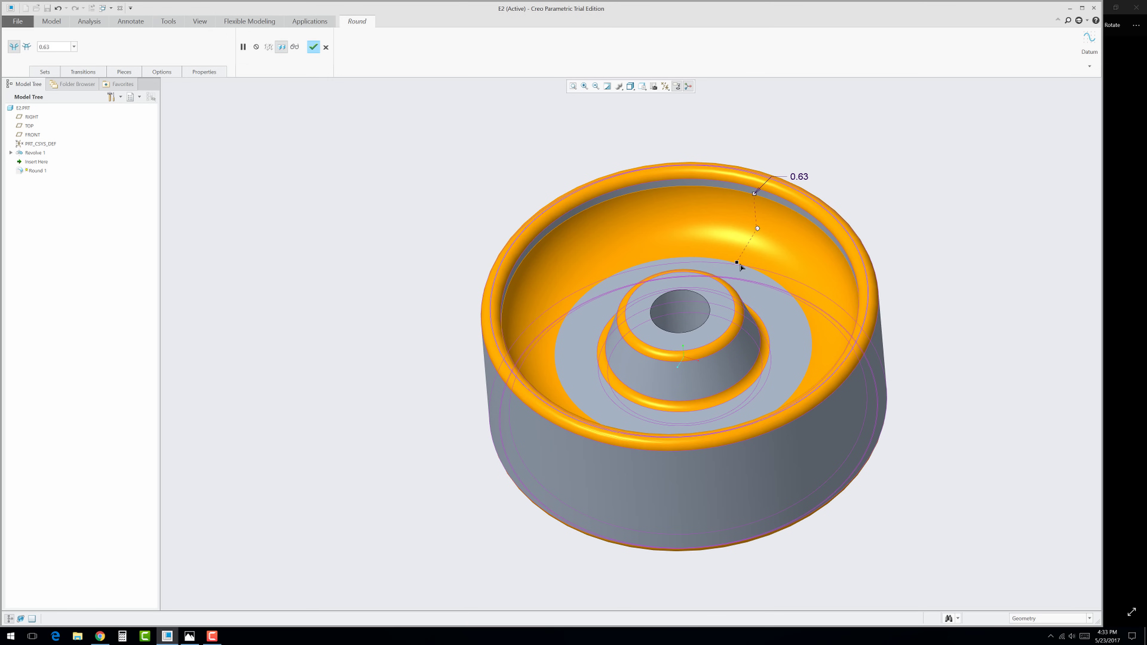
left_click_drag(741, 267, 739, 260)
double_click(798, 178)
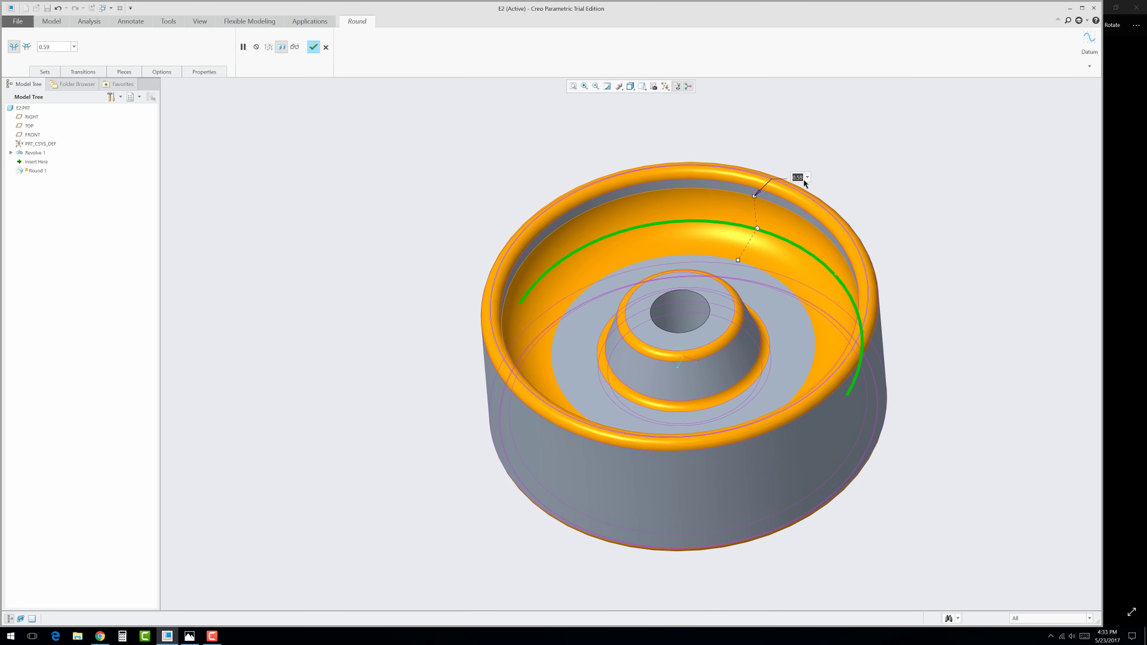
type("0.60")
key("Return")
middle_click_drag(806, 307, 811, 464)
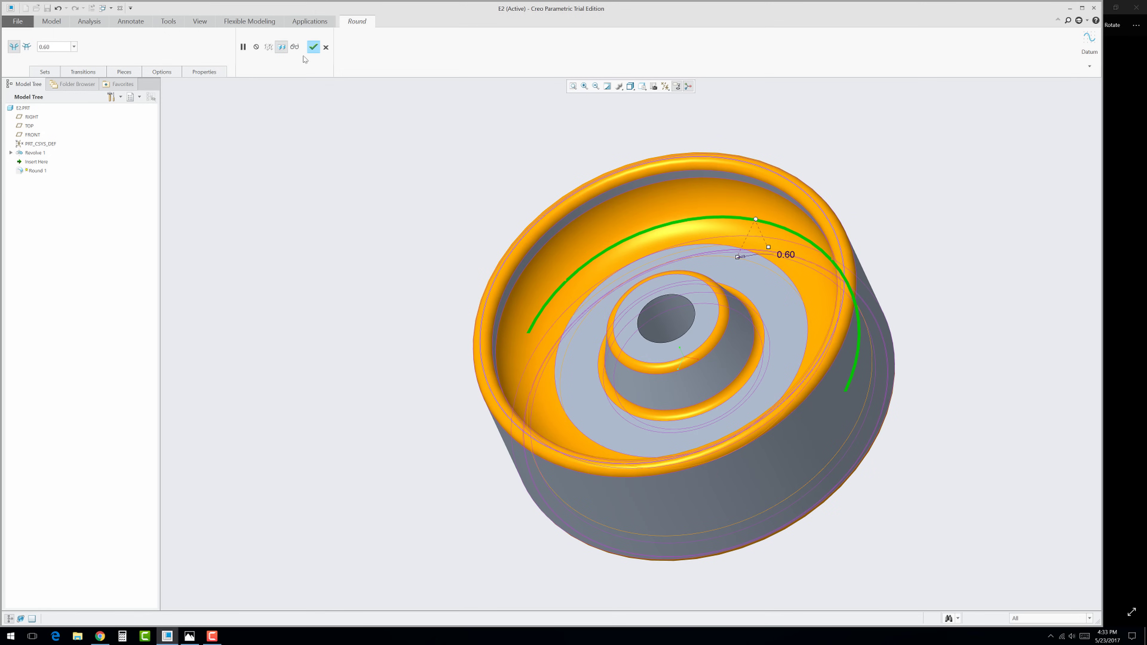
left_click(313, 47)
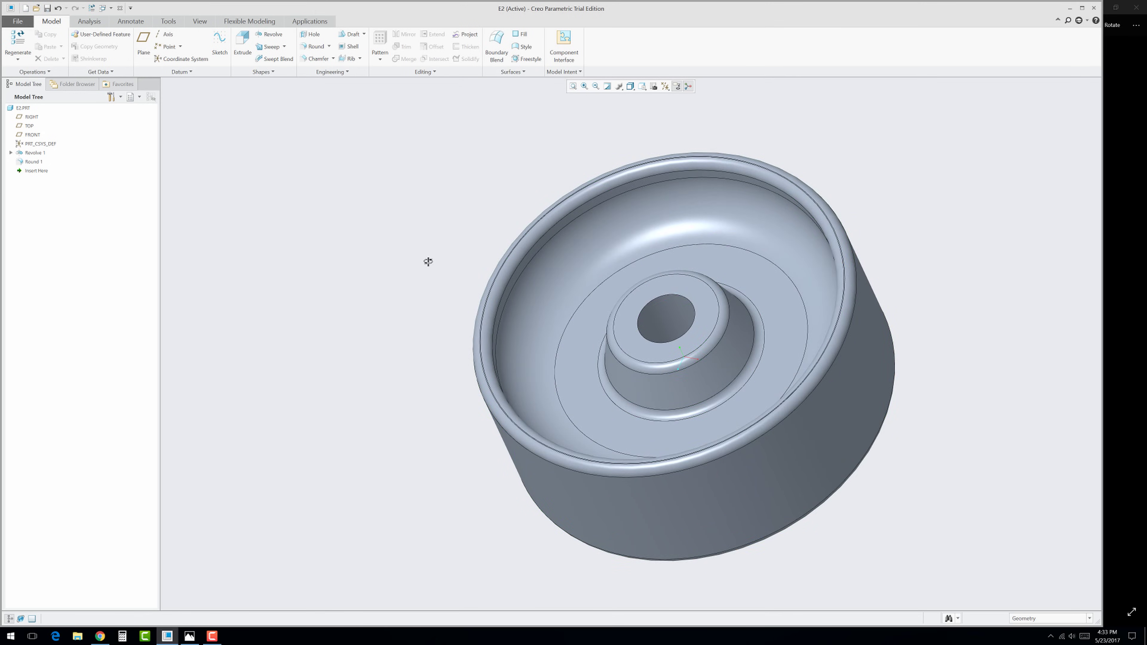
Step: Start a new sketch on the hub's flat annular end face
mouse_move(428, 257)
middle_mouse_down()
mouse_move(438, 297)
mouse_move(440, 246)
mouse_move(469, 274)
middle_mouse_up()
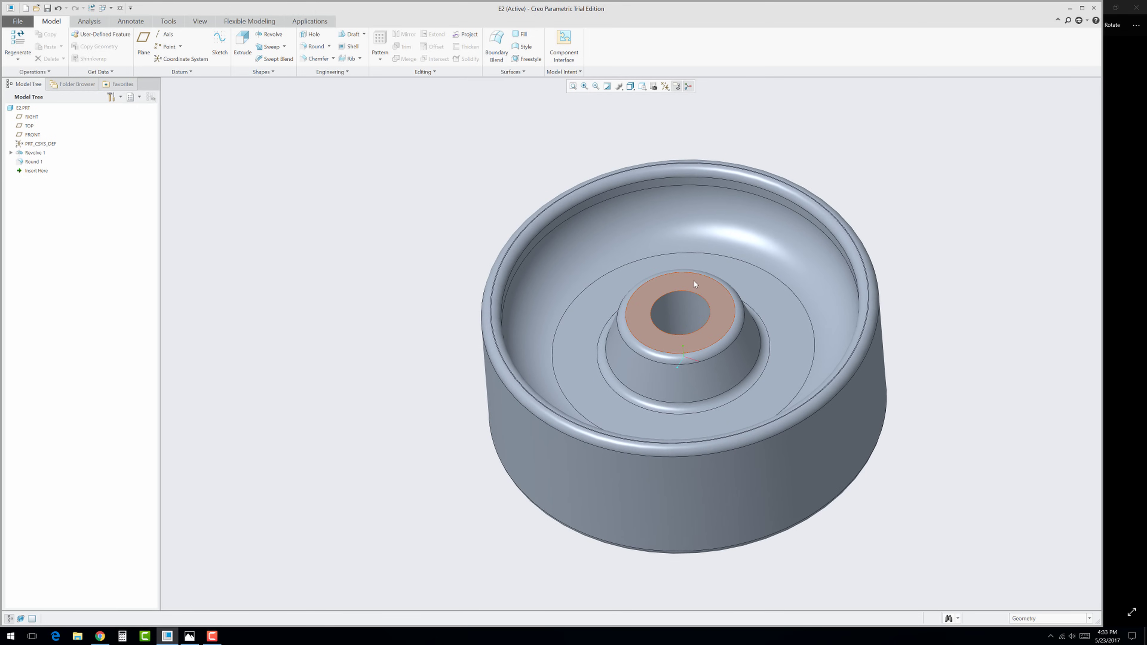
left_click(220, 45)
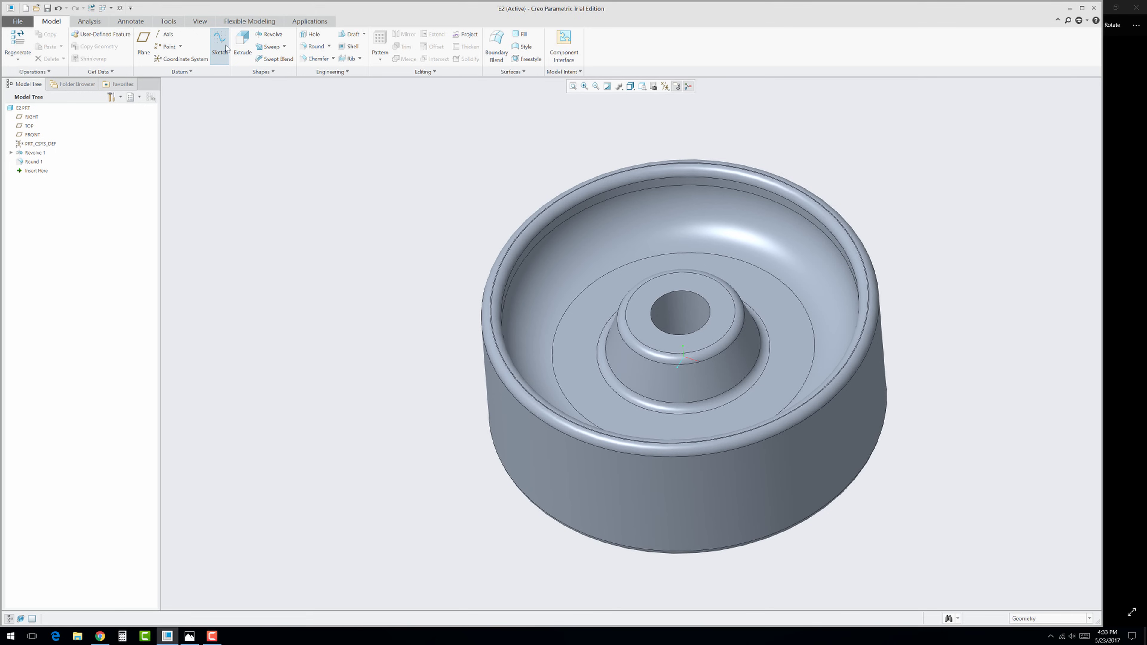
left_click(1128, 212)
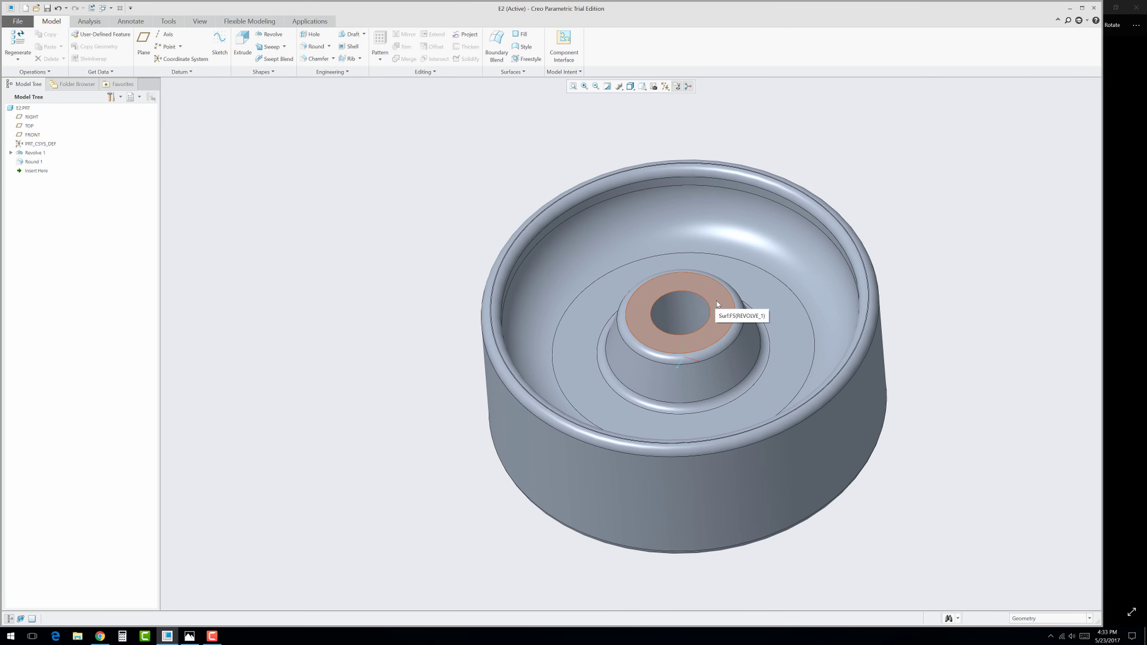
left_click(718, 319)
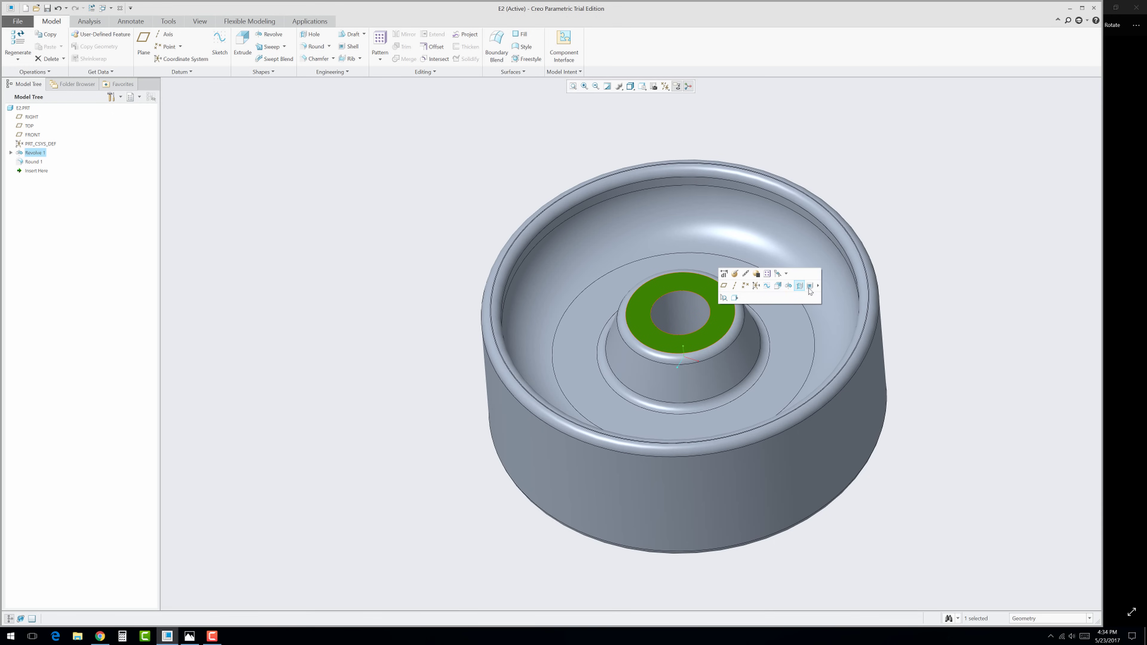
left_click(767, 286)
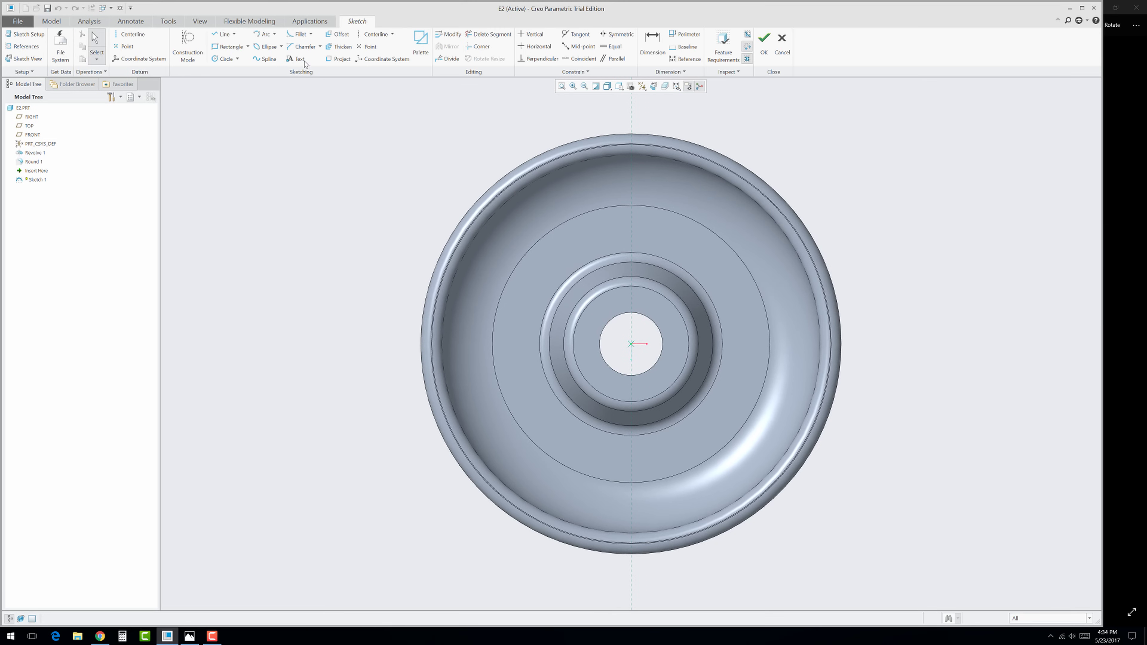
left_click(259, 33)
left_click(699, 344)
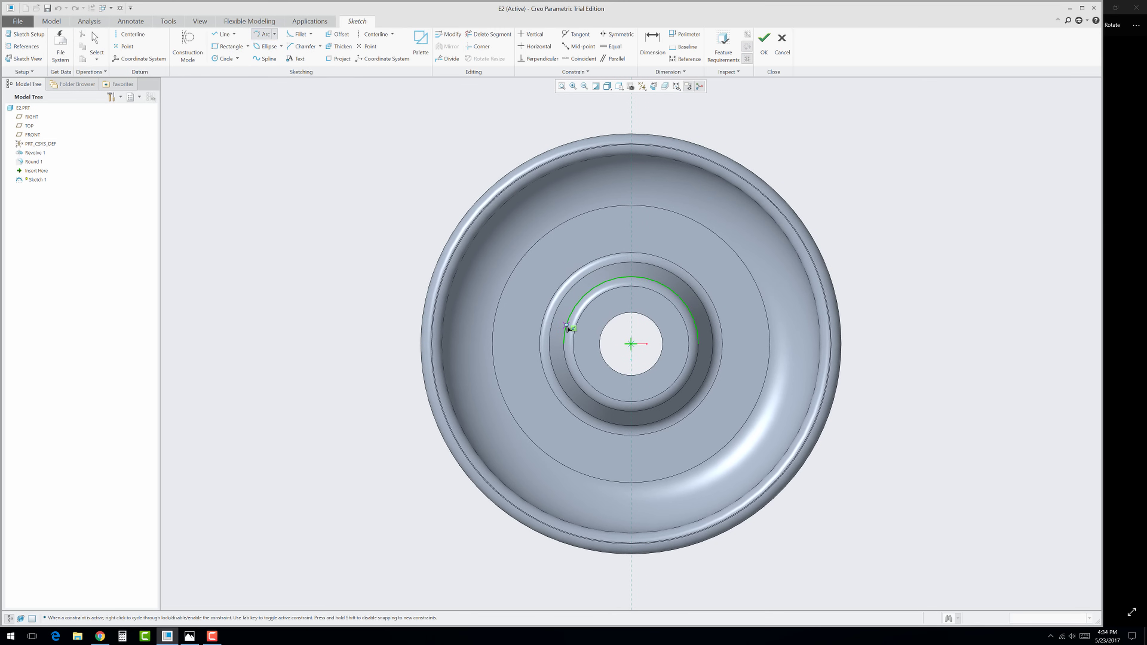
left_click(564, 343)
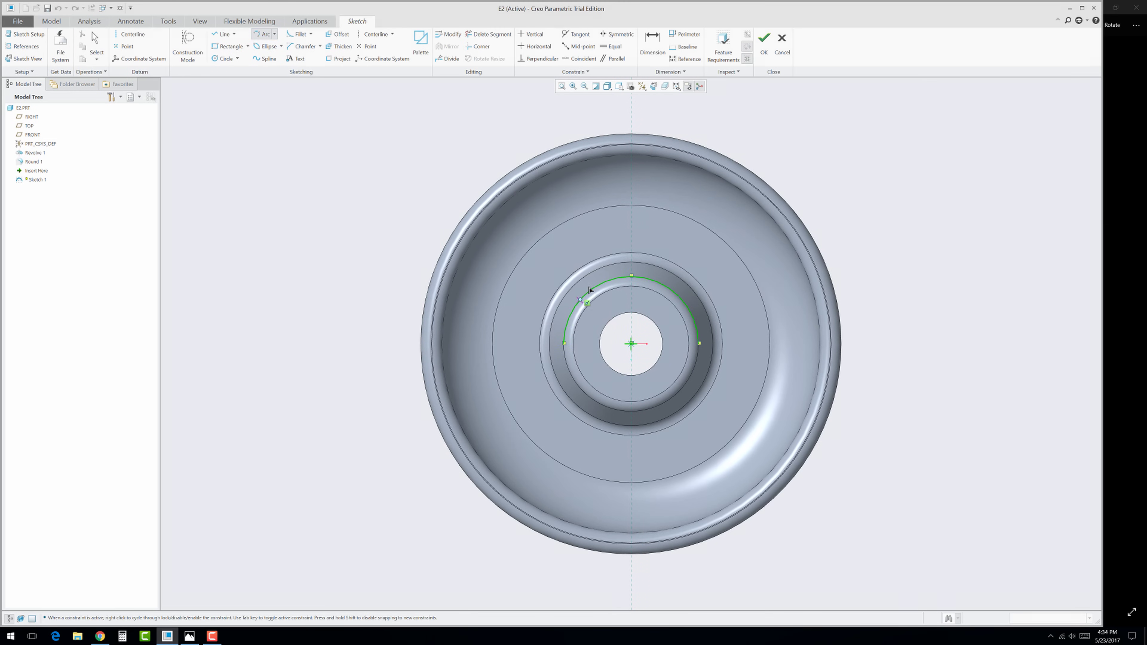
left_click(634, 277)
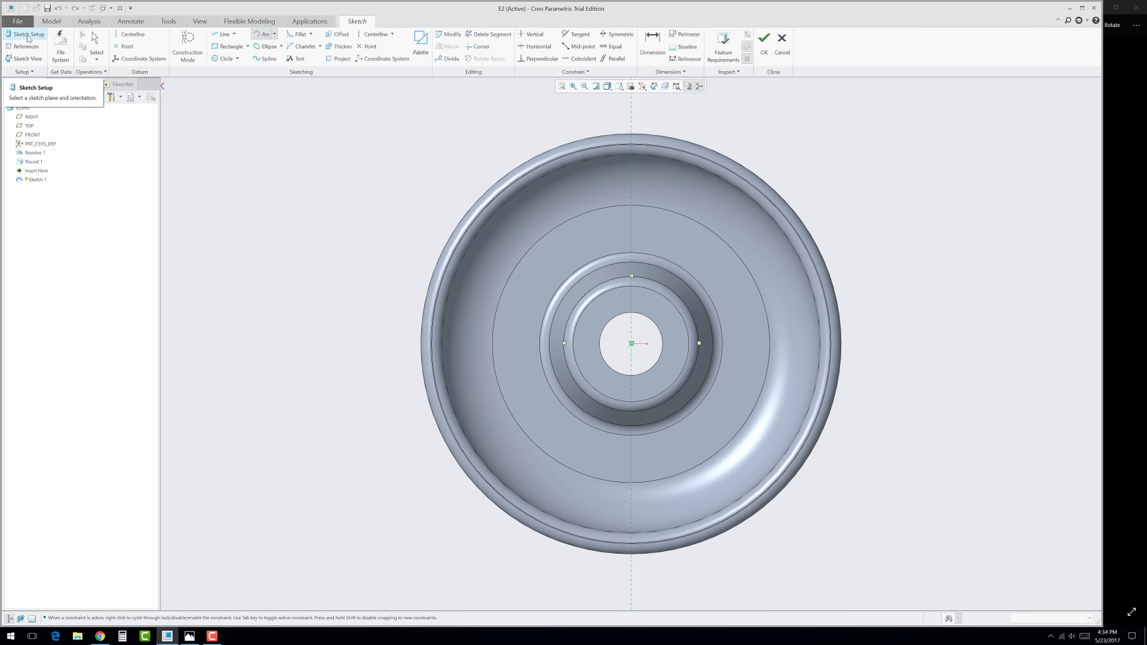
Step: Add the outer edge of the hub's base round and the floor's outer circular edge as sketch references
left_click(24, 46)
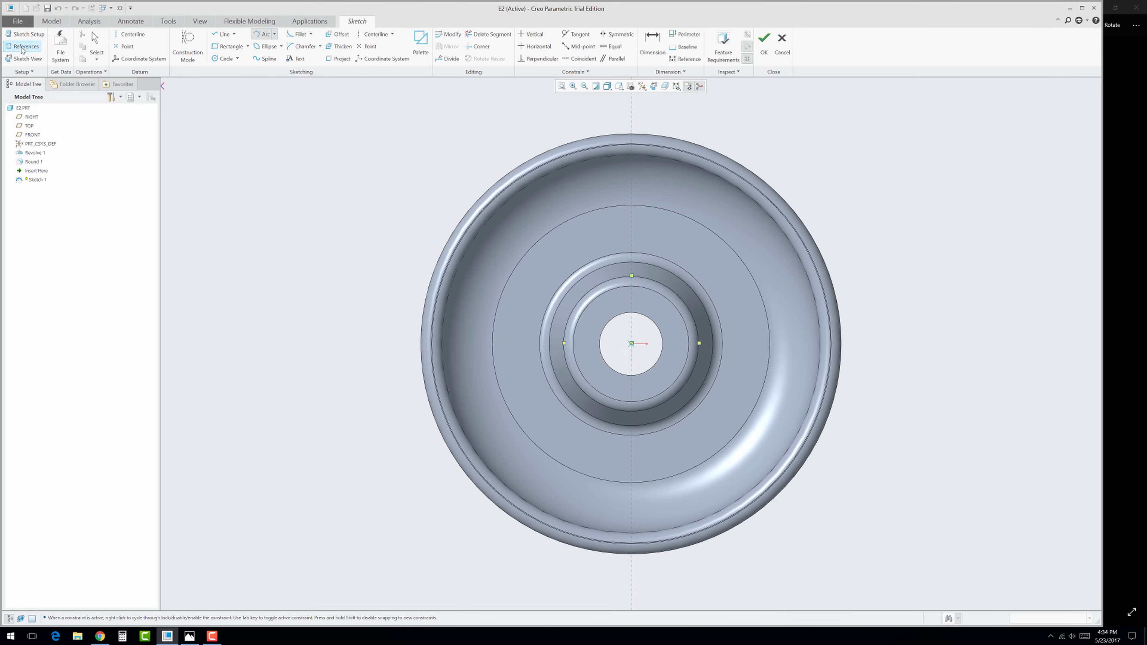
left_click(652, 254)
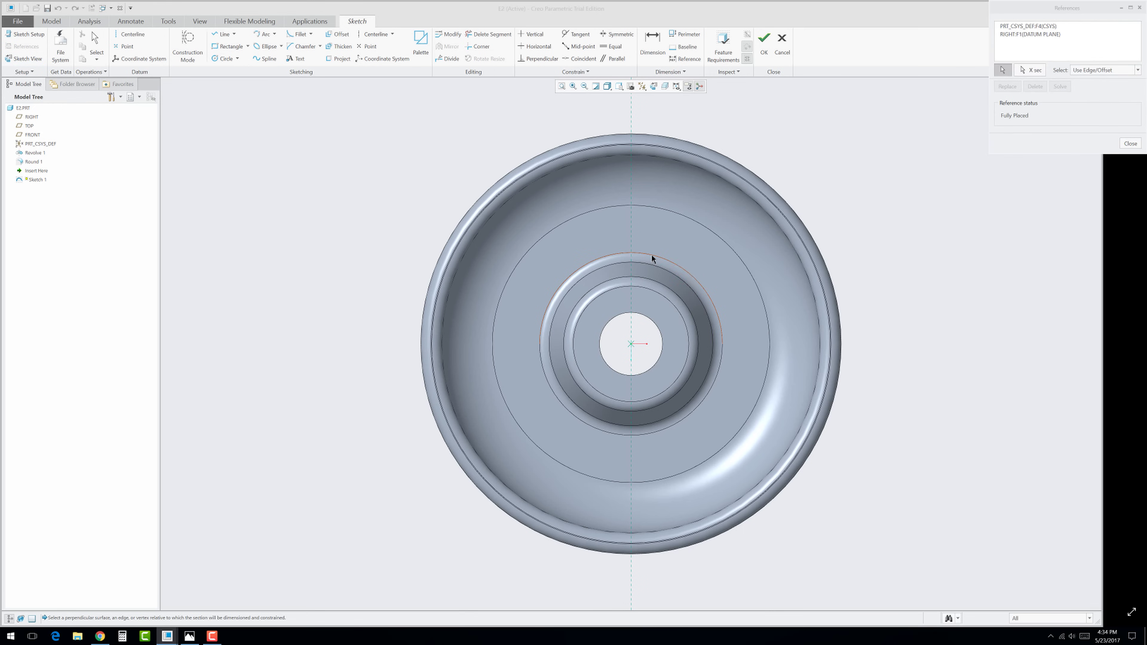
left_click(674, 212)
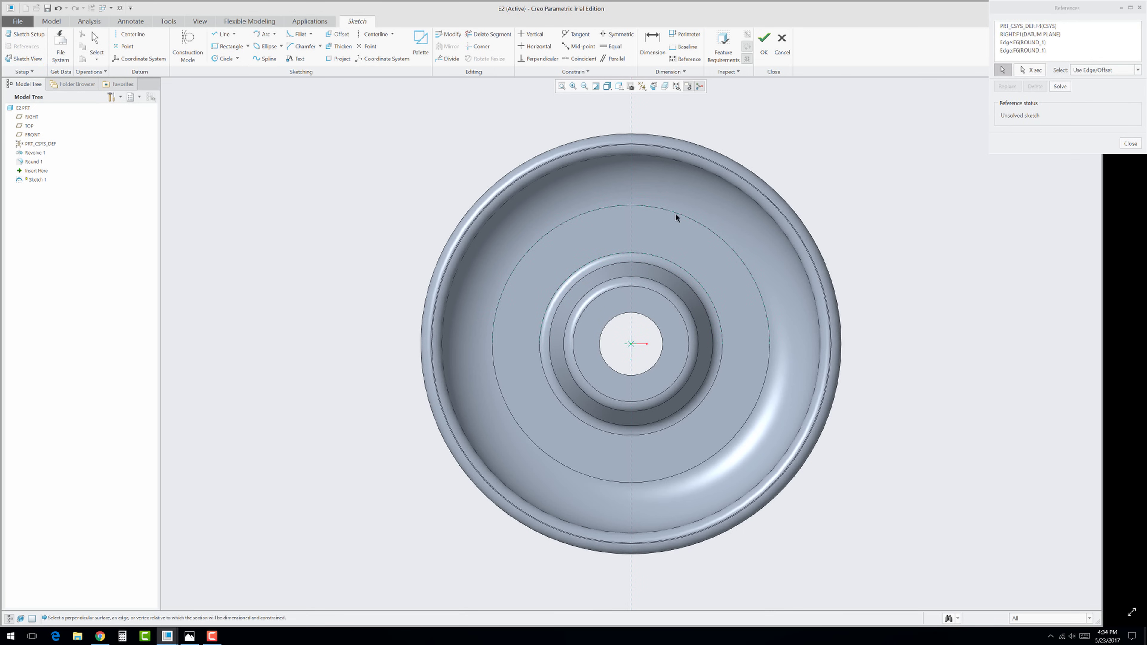
left_click(1130, 143)
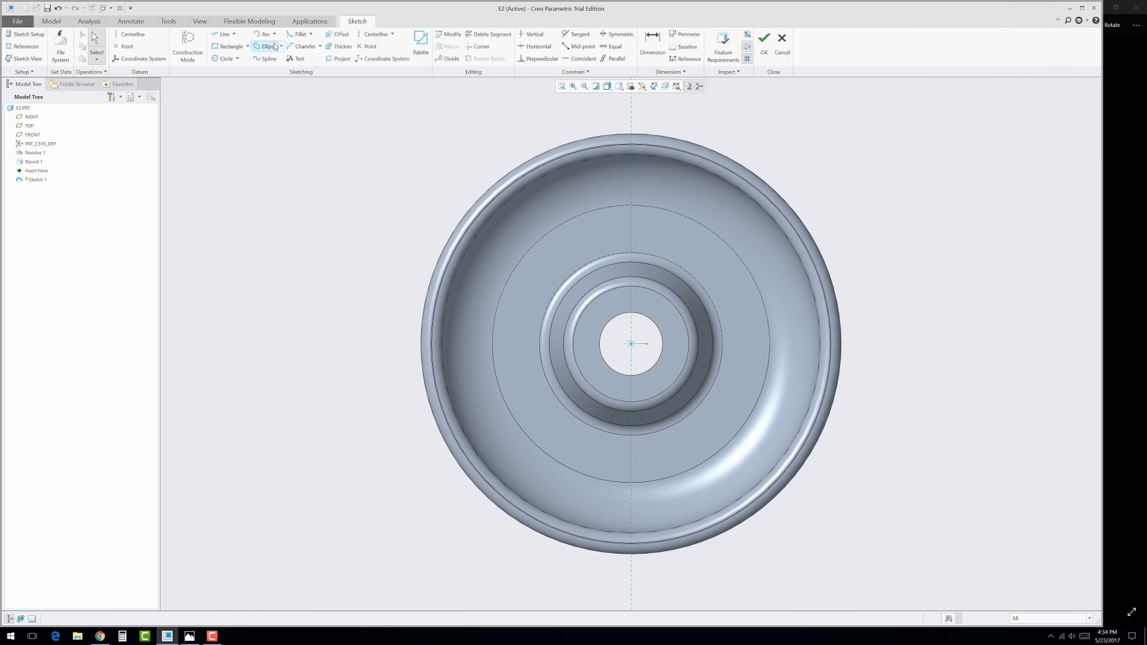
Step: Sketch an arc of about 2.42 radius from the hub-base reference circle to the outer floor reference circle, and complete the sketch
left_click(262, 37)
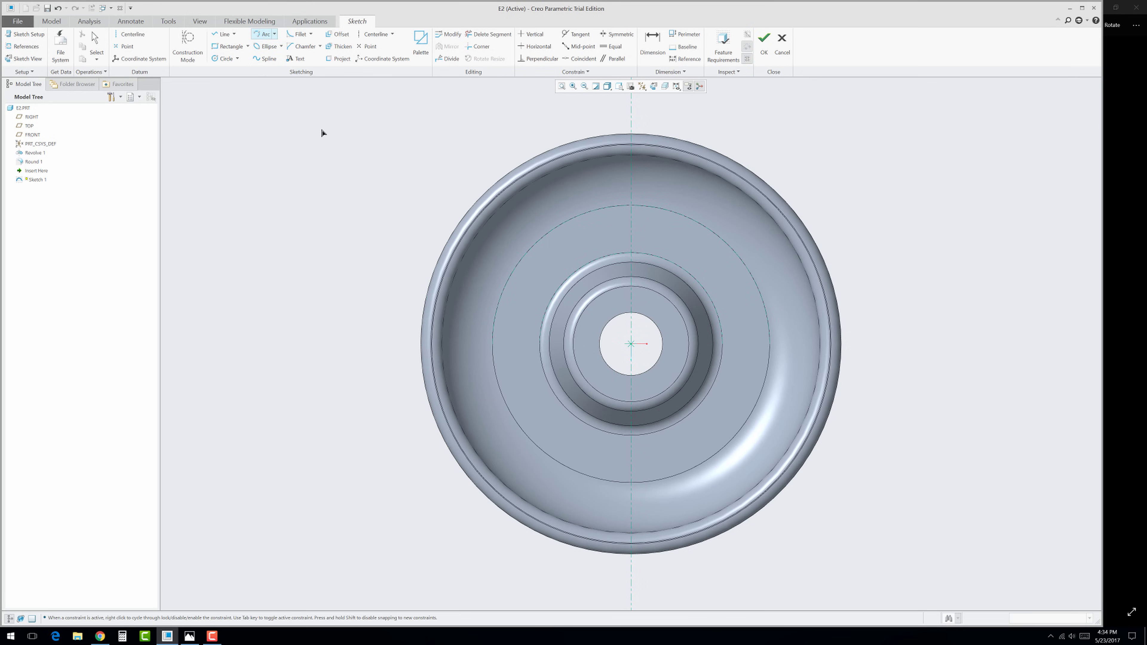
left_click(632, 254)
left_click(643, 207)
left_click(638, 222)
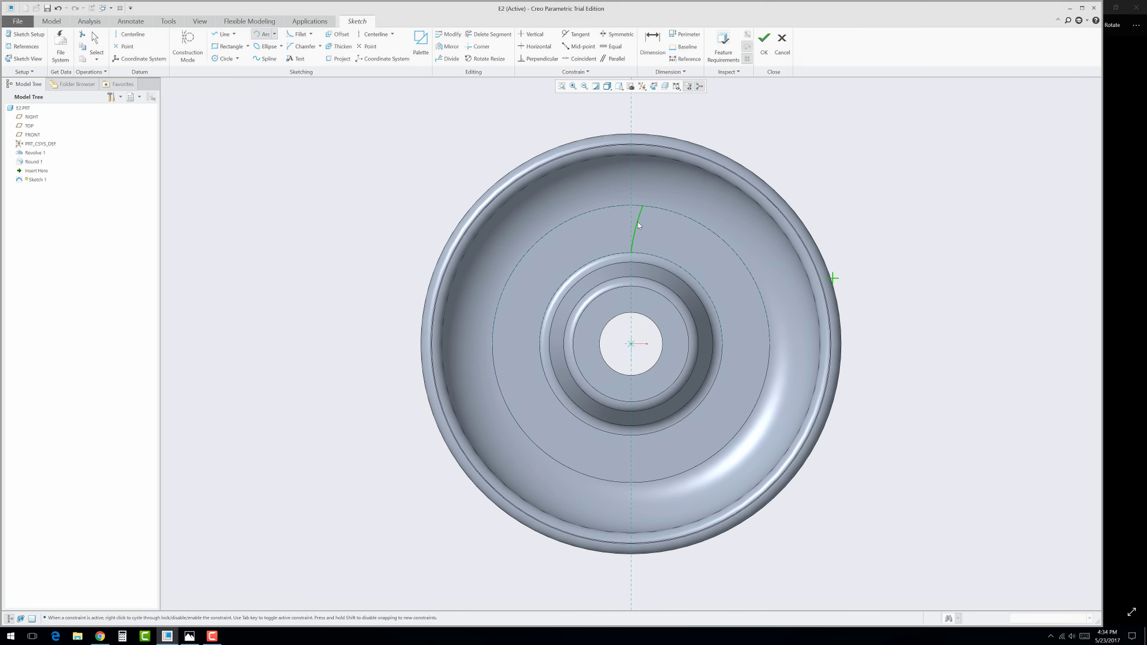
left_click(651, 245)
middle_click(655, 244)
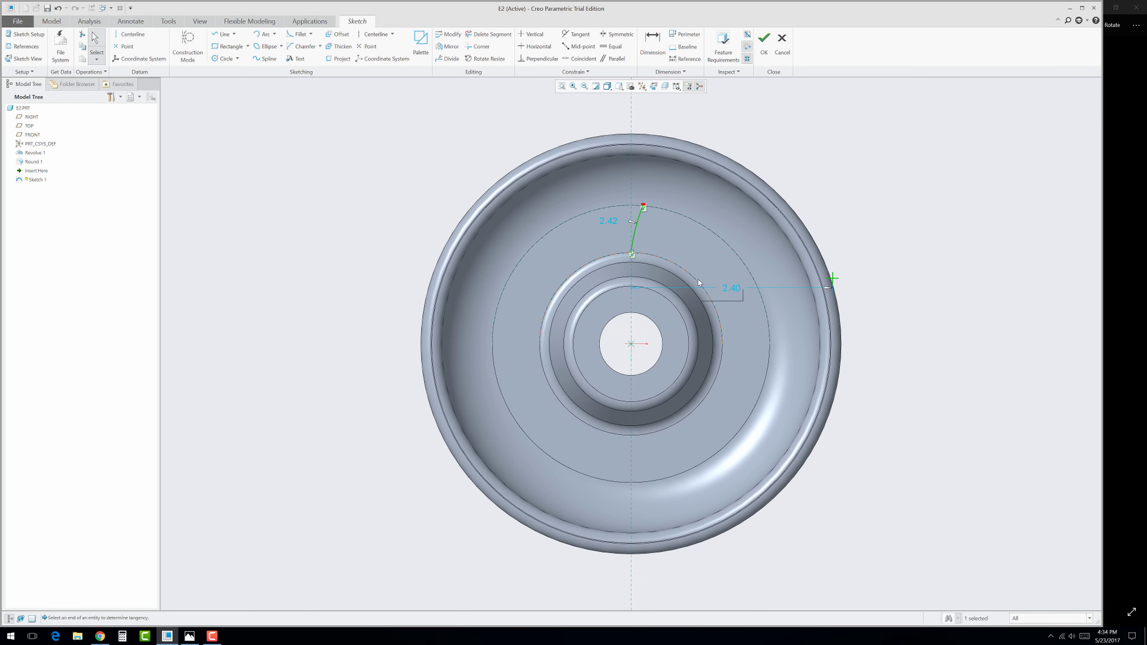
mouse_move(698, 279)
middle_mouse_down()
mouse_move(691, 259)
mouse_move(668, 241)
mouse_move(661, 248)
mouse_move(637, 194)
middle_mouse_up()
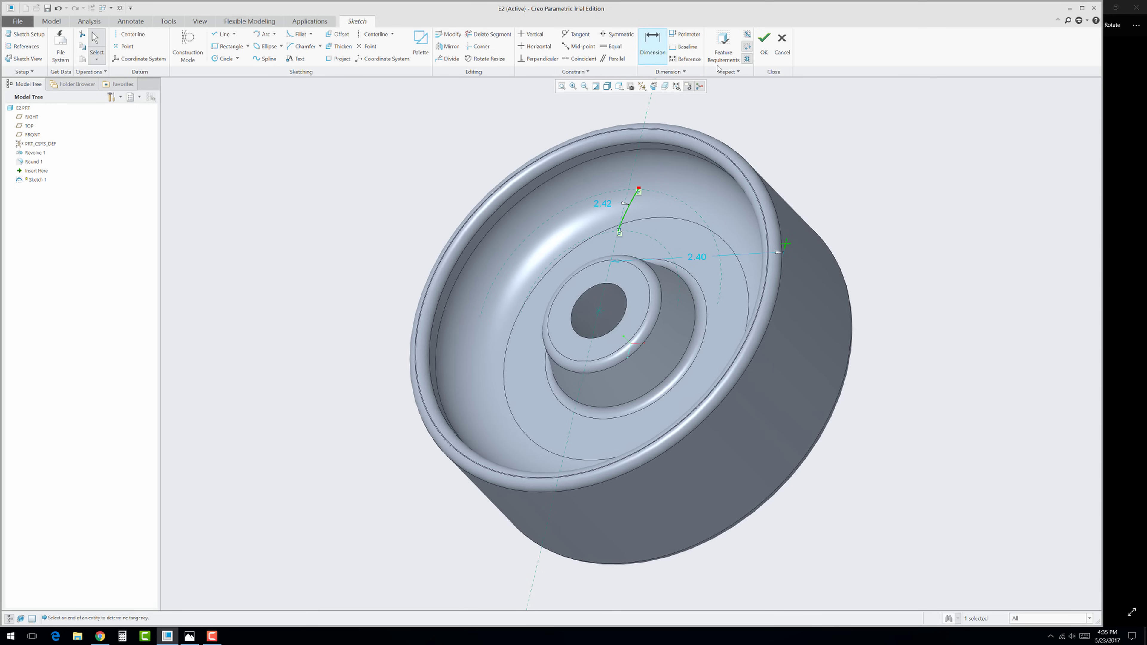
left_click(765, 55)
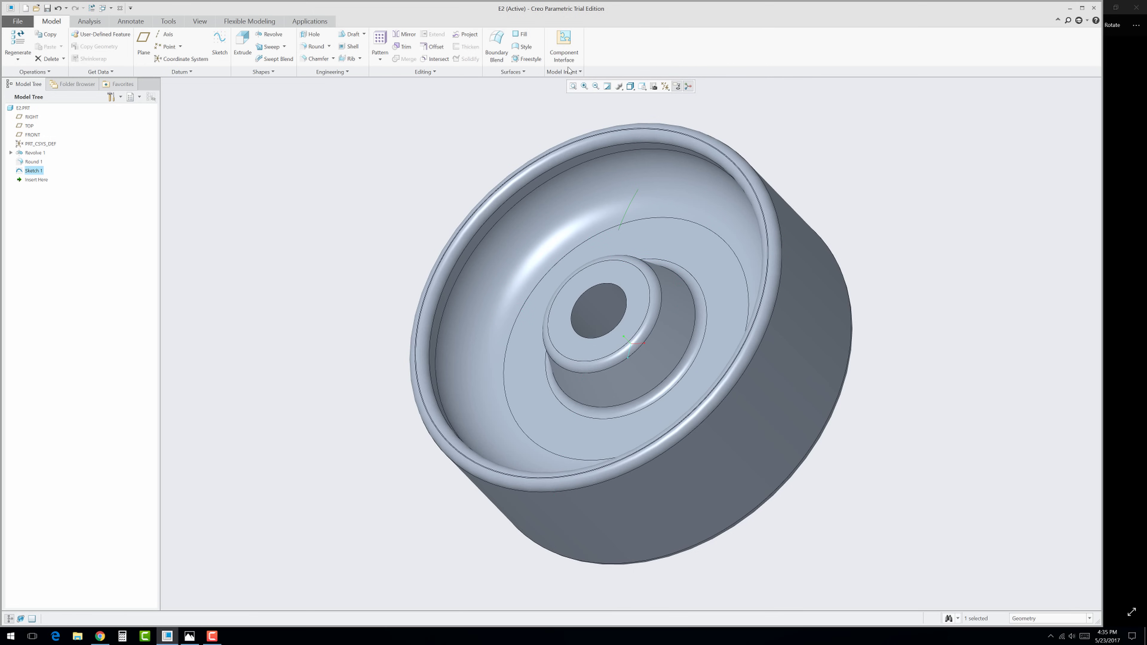
Step: Create a 0.09 thick Trajectory Rib from the arc sketch, spanning between the hub and the rim
left_click(342, 59)
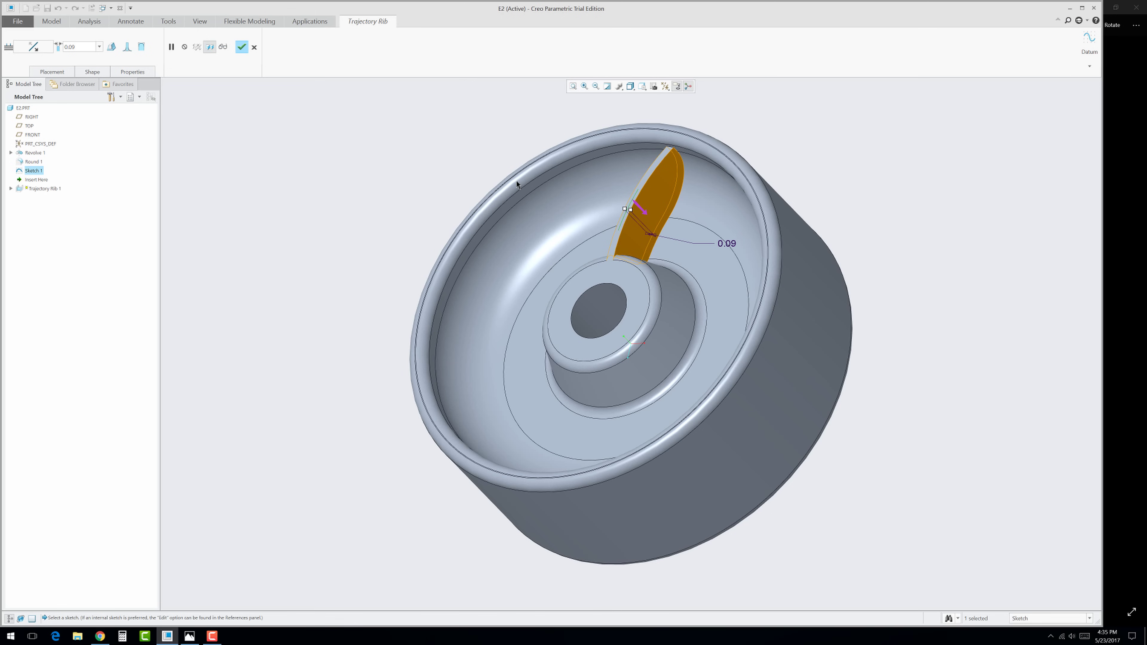
mouse_move(565, 164)
middle_mouse_down()
mouse_move(594, 248)
mouse_move(624, 218)
mouse_move(609, 195)
mouse_move(599, 215)
middle_mouse_up()
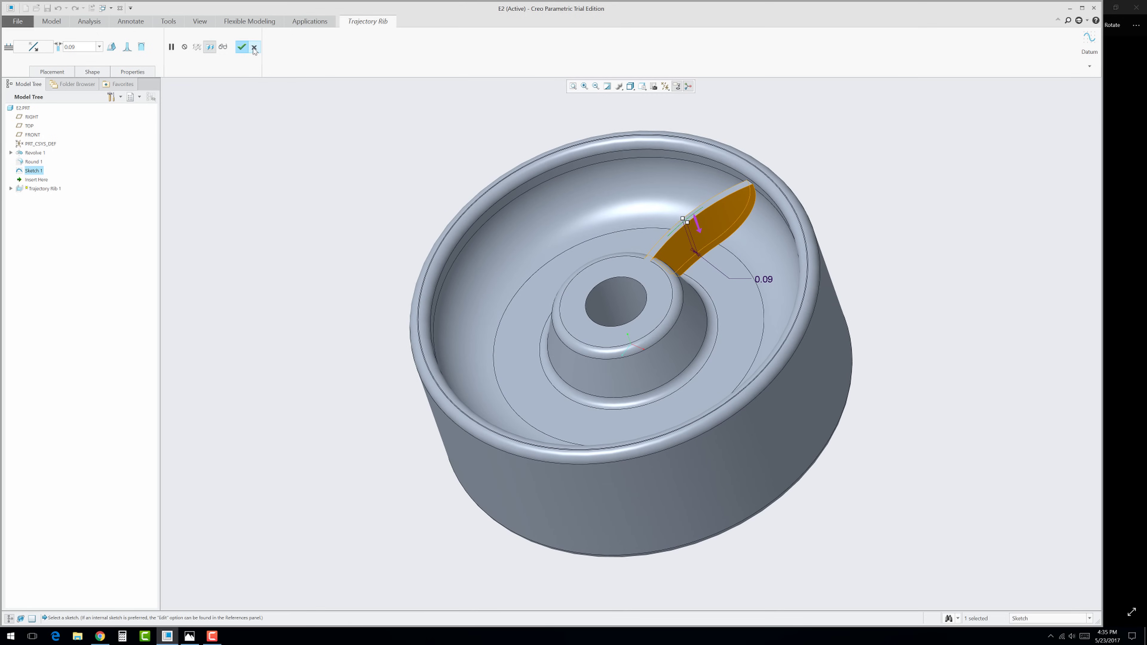
left_click(242, 47)
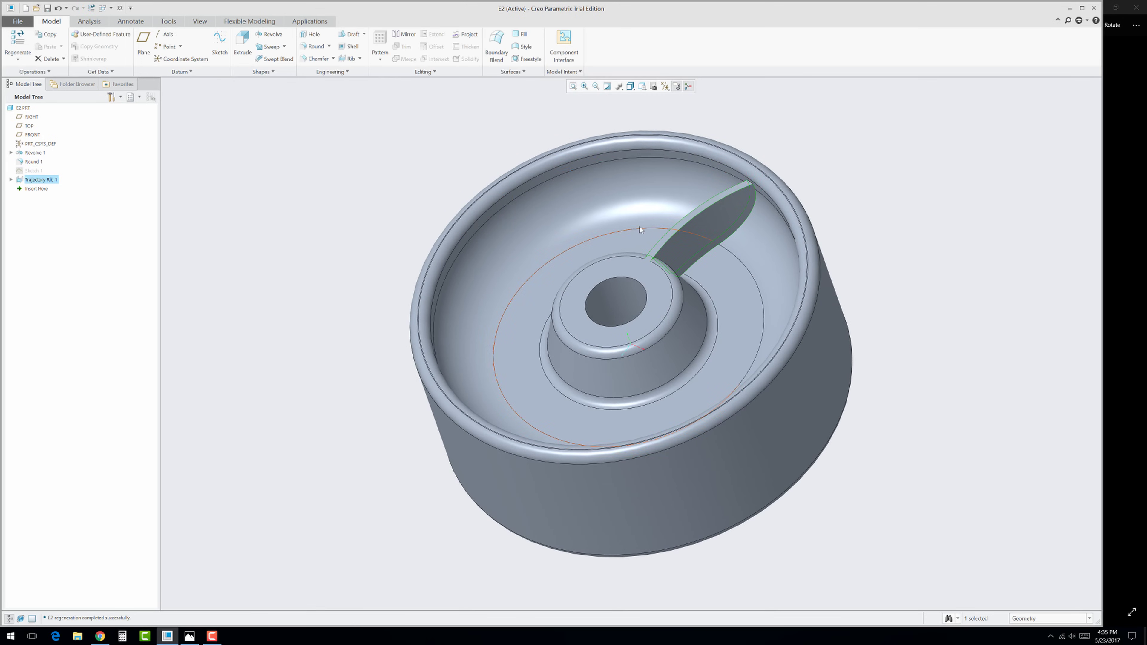
left_click(456, 156)
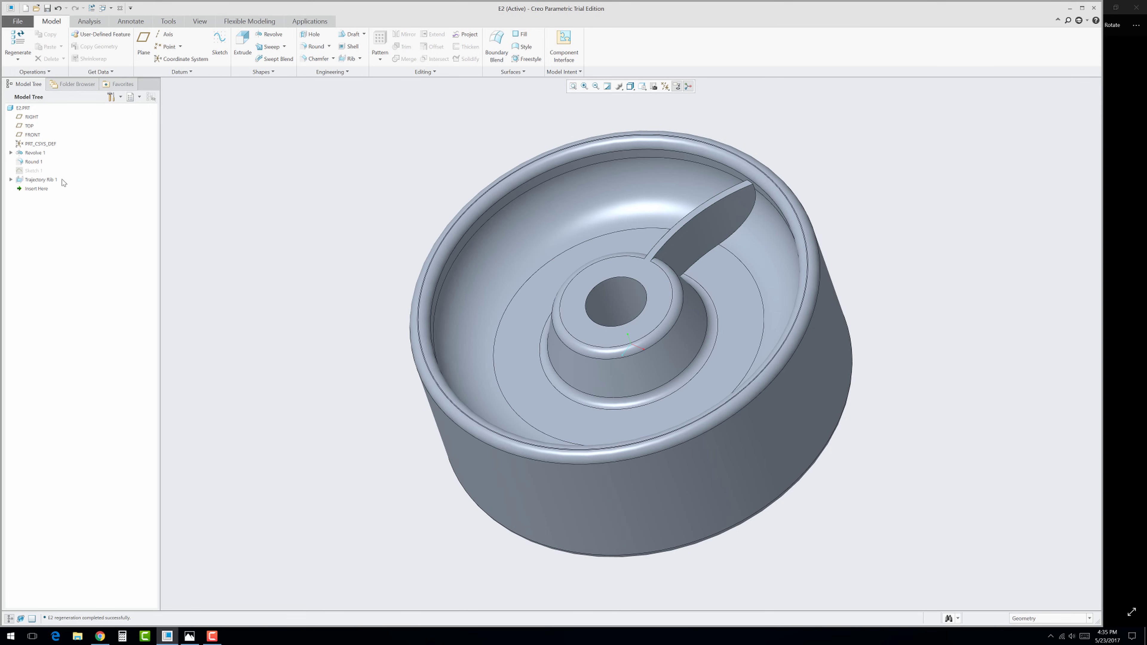
Step: Mirror the trajectory rib about the TOP plane to the other side of the floor
left_click(36, 180)
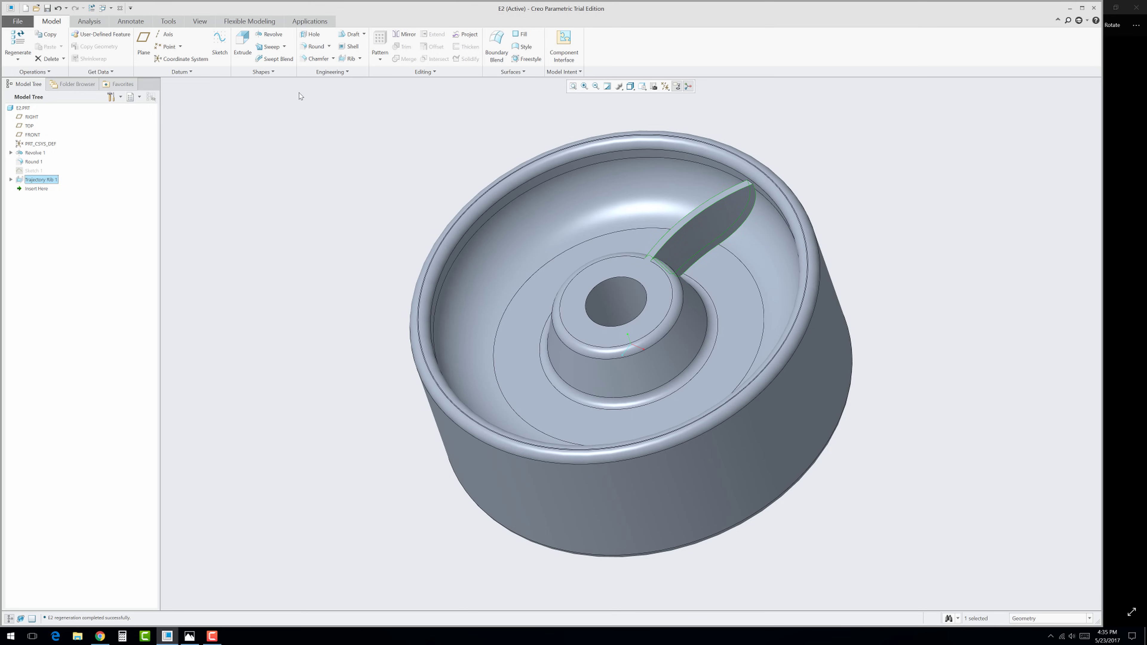
left_click(405, 36)
mouse_move(632, 304)
middle_mouse_down()
mouse_move(633, 253)
mouse_move(630, 296)
middle_mouse_up()
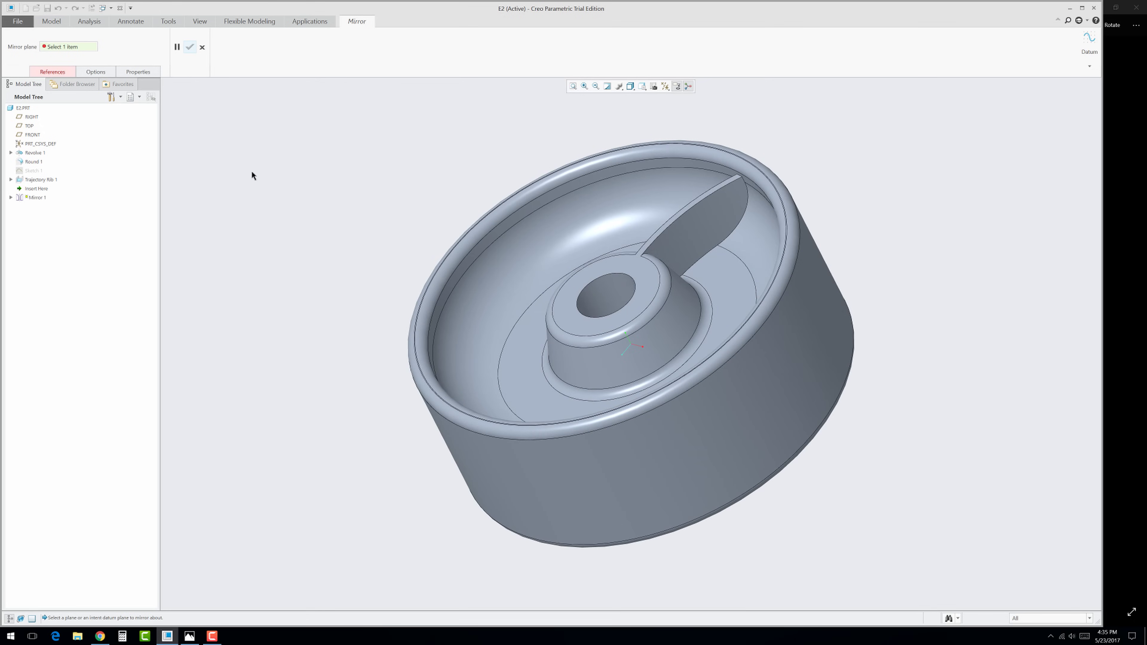
left_click(28, 126)
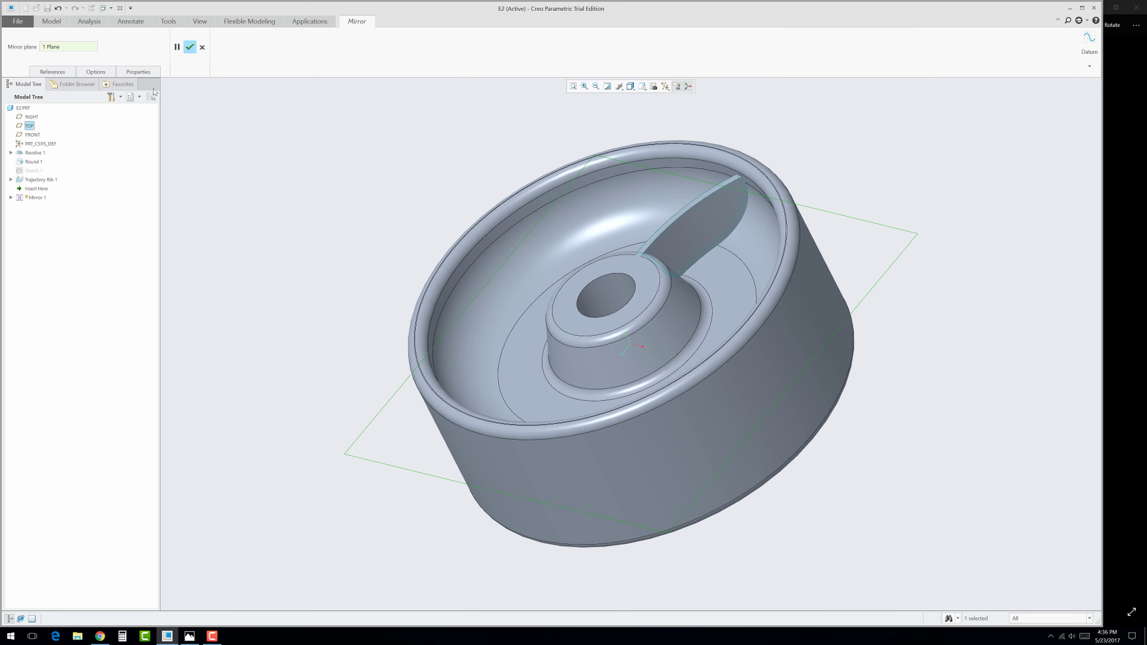
left_click(190, 46)
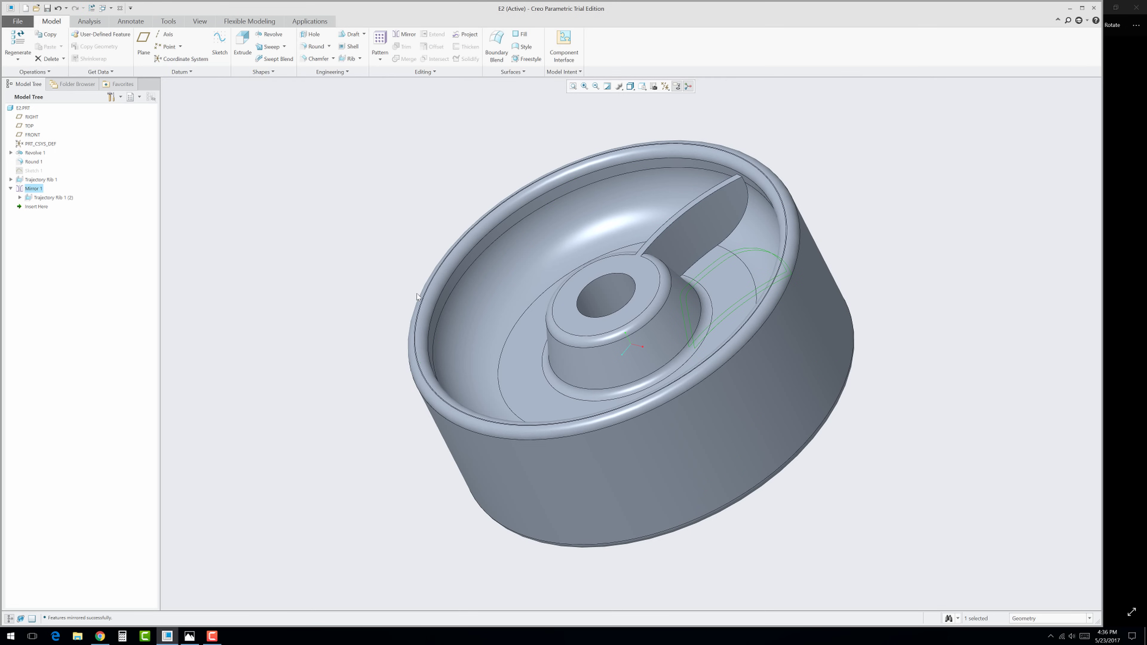
middle_click_drag(318, 209, 405, 345)
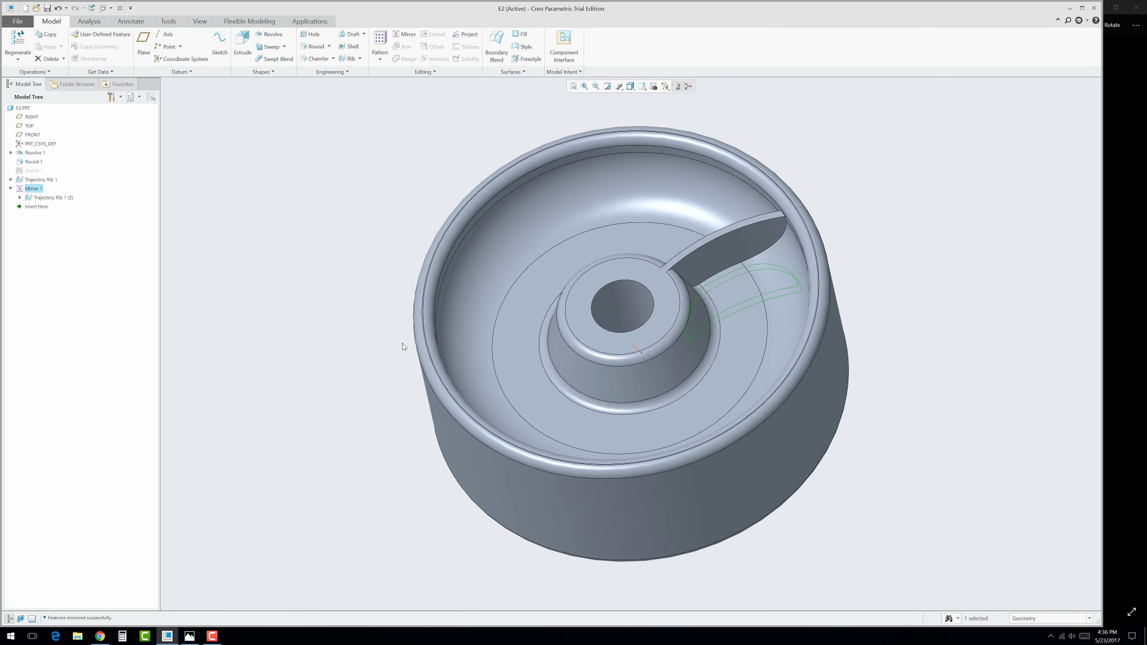
left_click(344, 318)
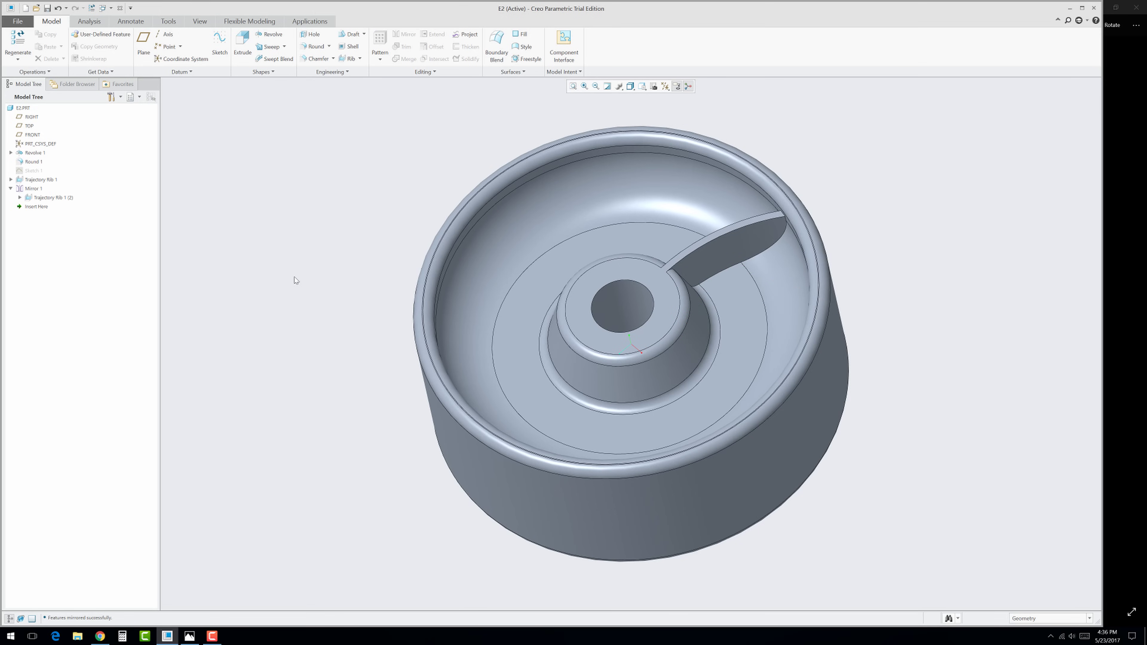
Step: Start a Geometry Pattern with the original and mirrored ribs selected, and set the pattern type to Axis
left_click(43, 180)
left_click(53, 197, "ctrl")
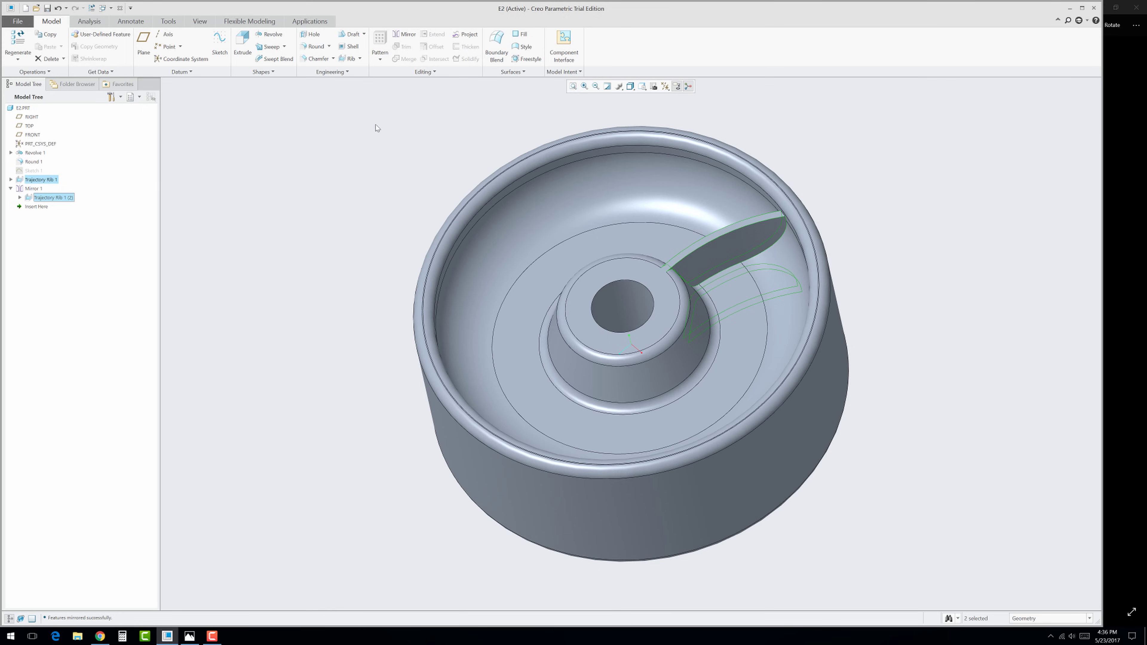
left_click(380, 60)
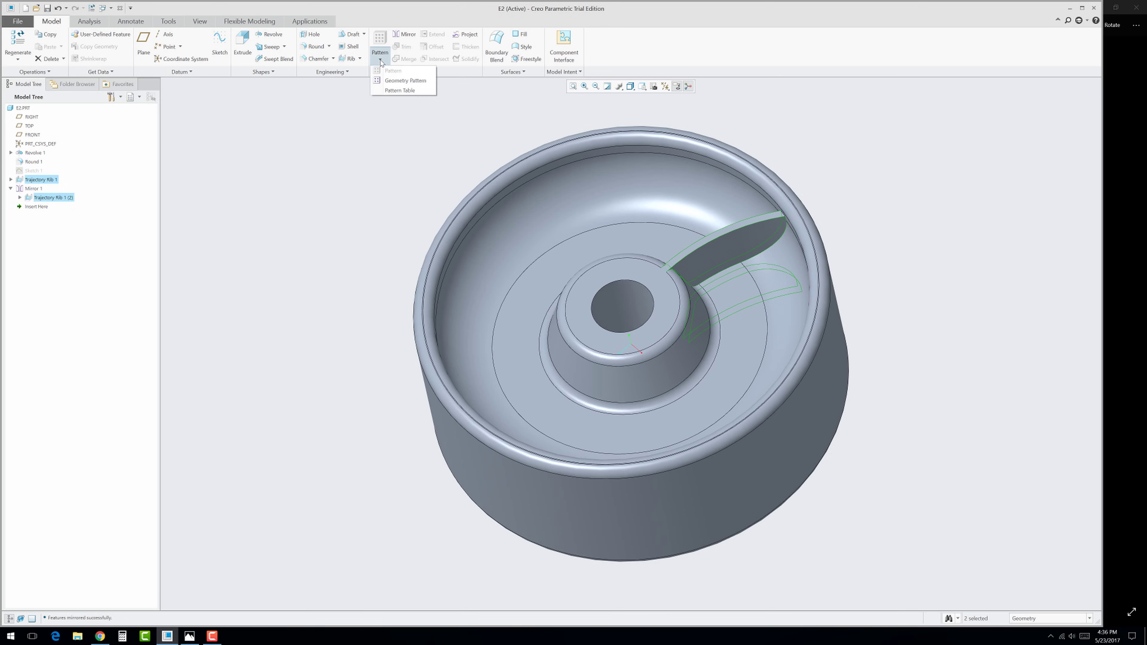
left_click(380, 81)
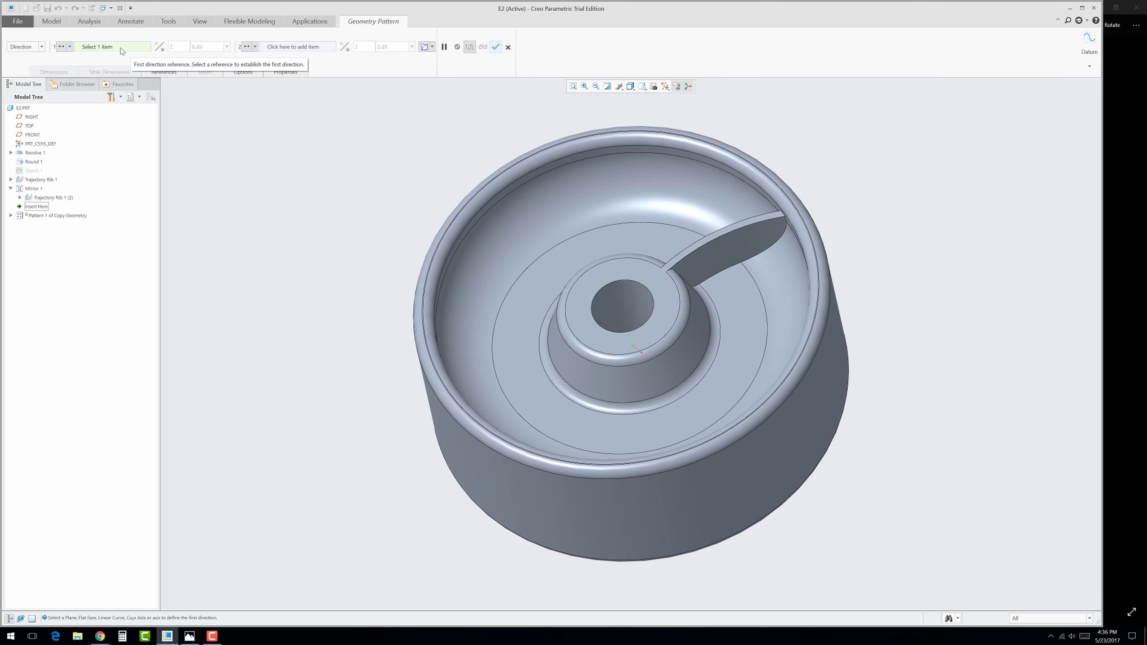
left_click(41, 46)
left_click(23, 72)
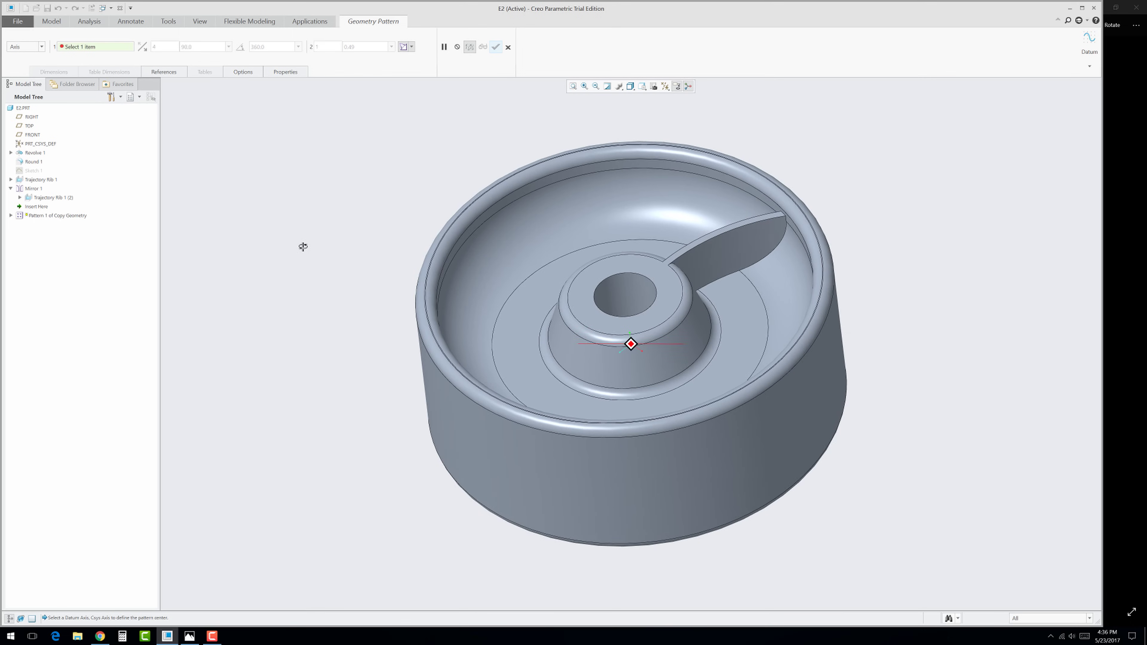
Step: Turn on the display of datum axes and choose the hub's central axis as the pattern axis
middle_click_drag(304, 263, 340, 274)
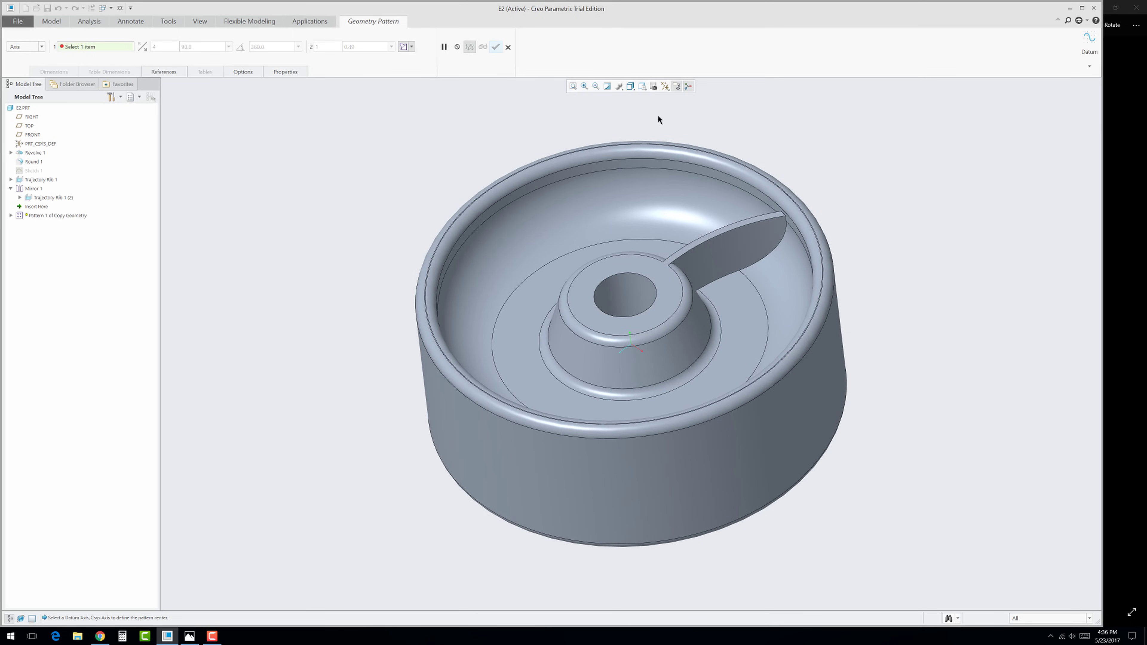
left_click(665, 86)
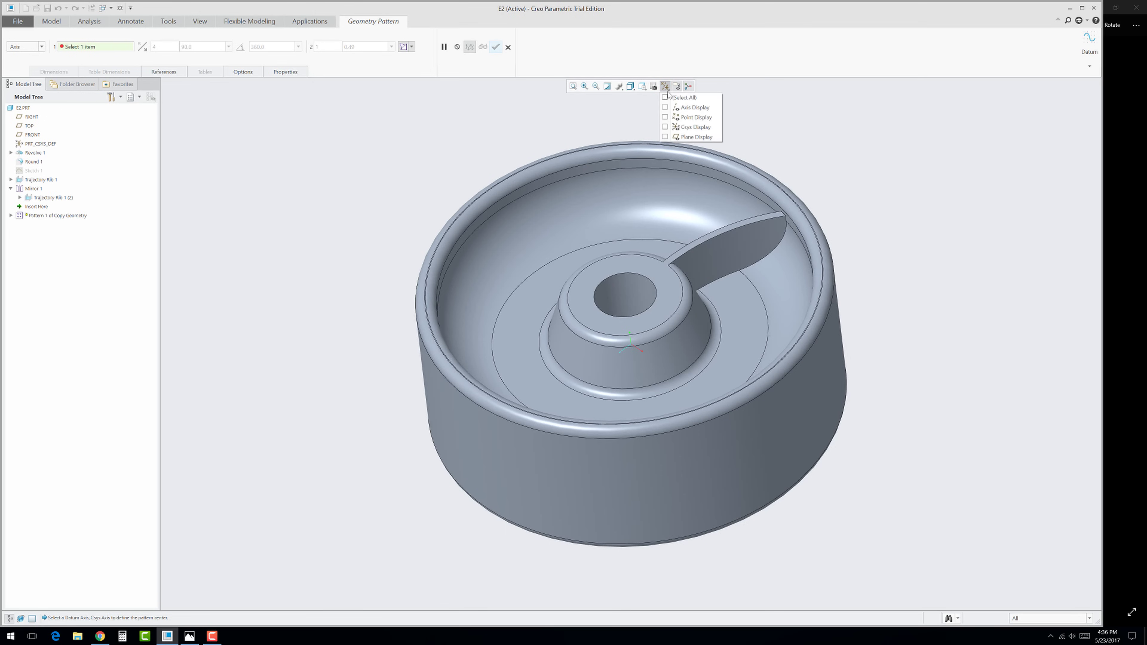
left_click(665, 108)
left_click(94, 47)
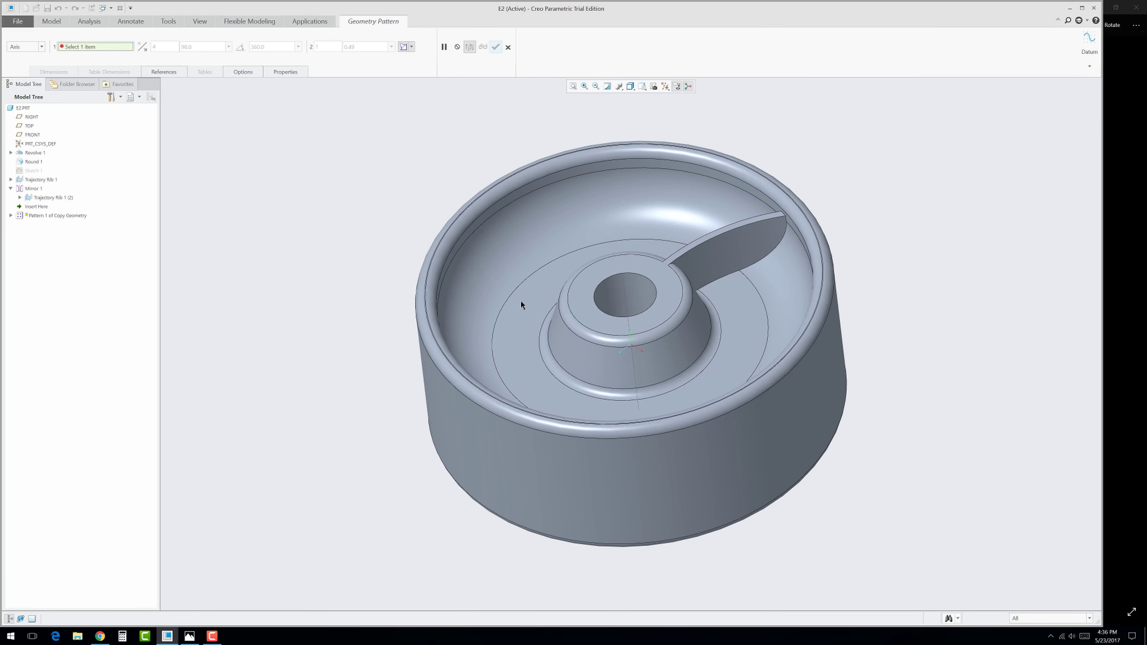
left_click(625, 304)
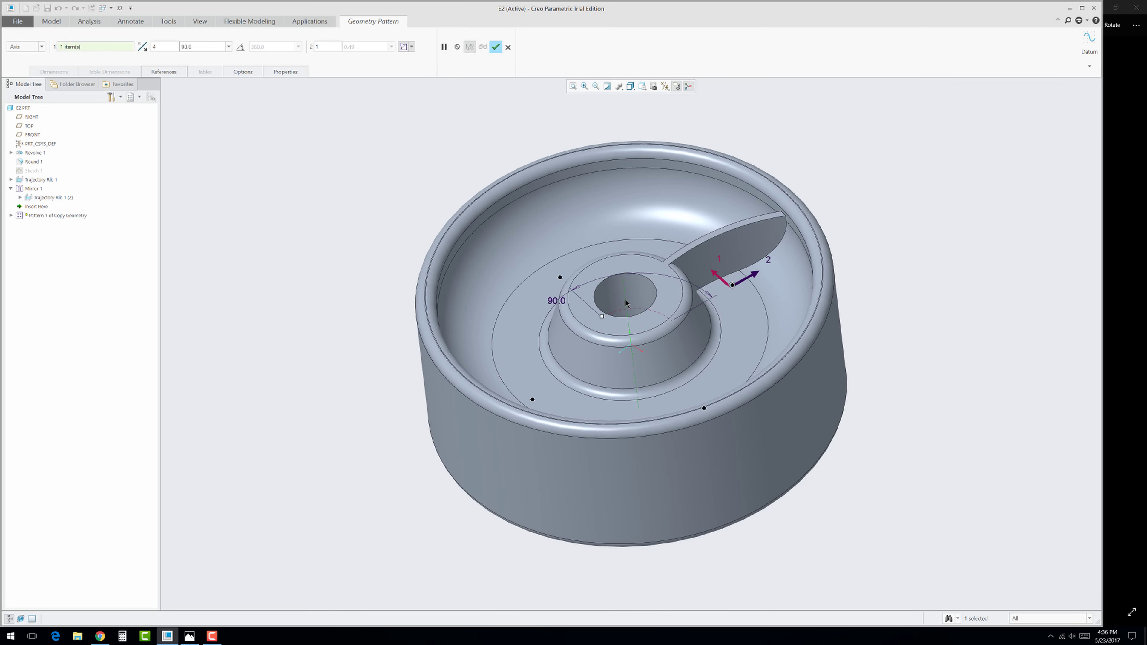
Step: Set the pattern to 7 members spaced at 360/7 degrees and complete the Geometry Pattern
middle_click_drag(354, 212, 325, 189)
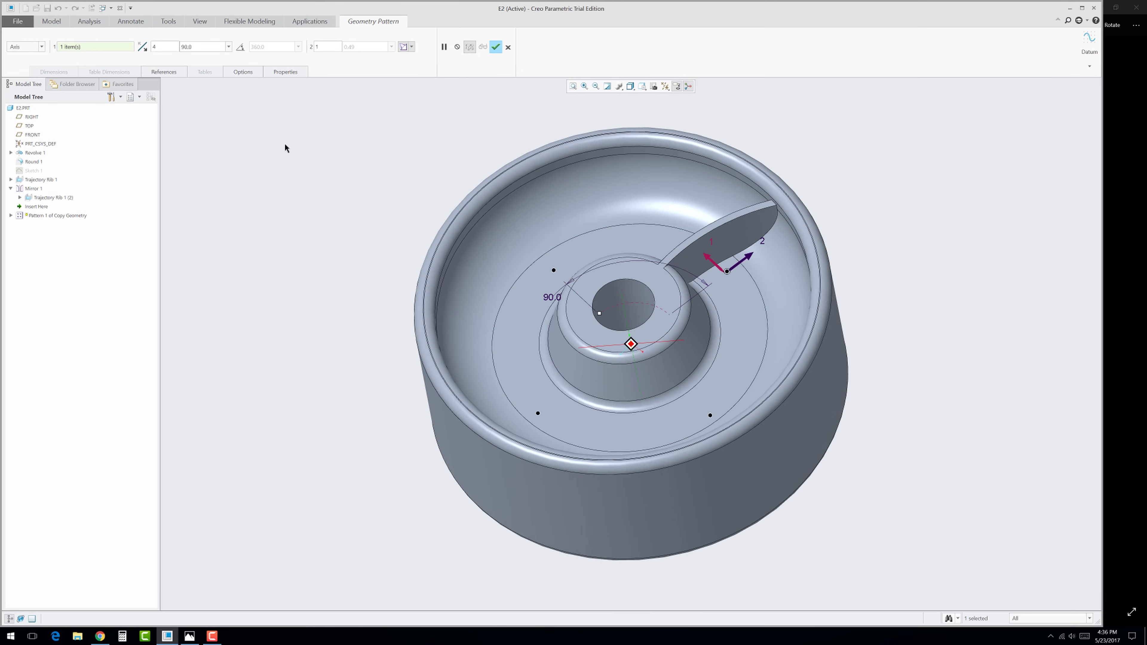
double_click(153, 47)
type("7")
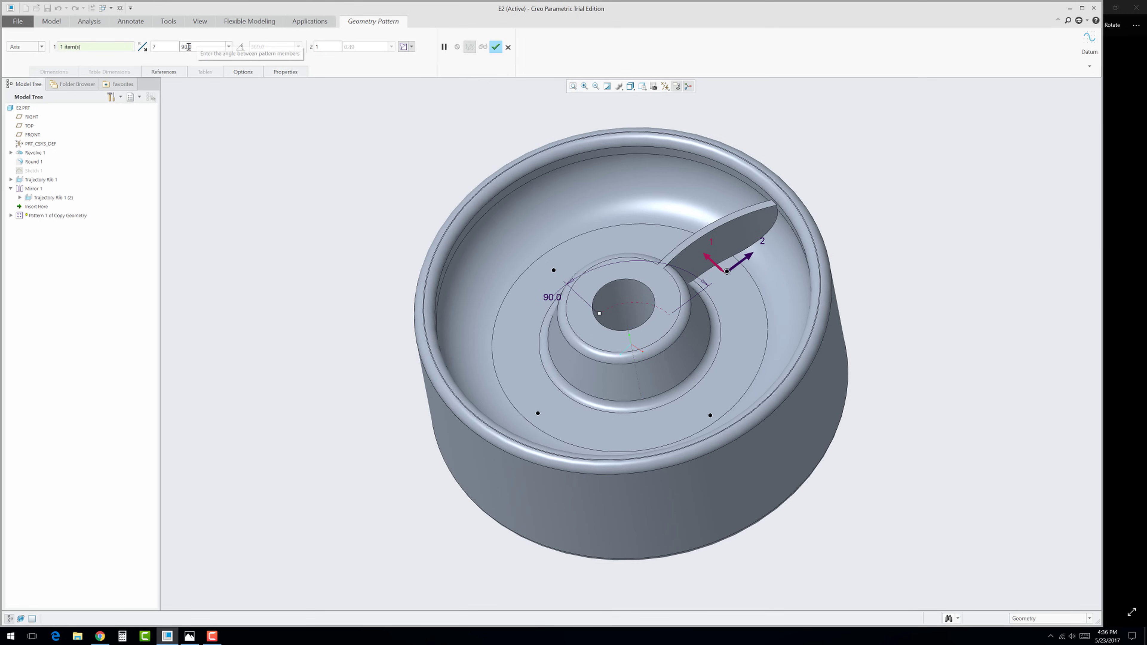
double_click(182, 48)
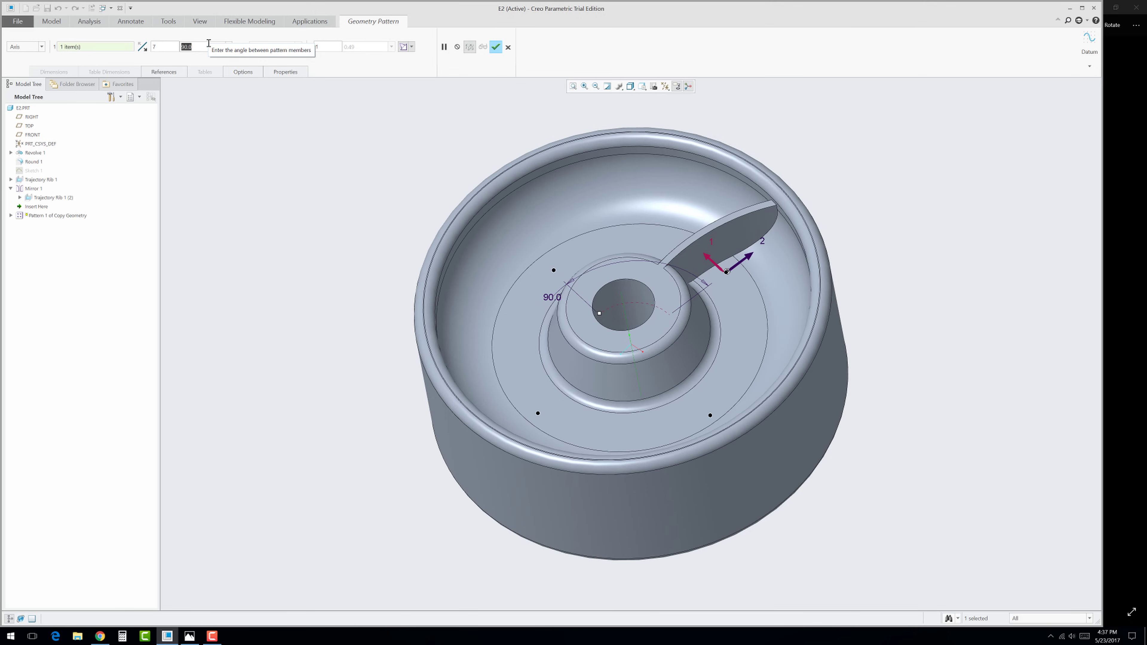
type("360/7")
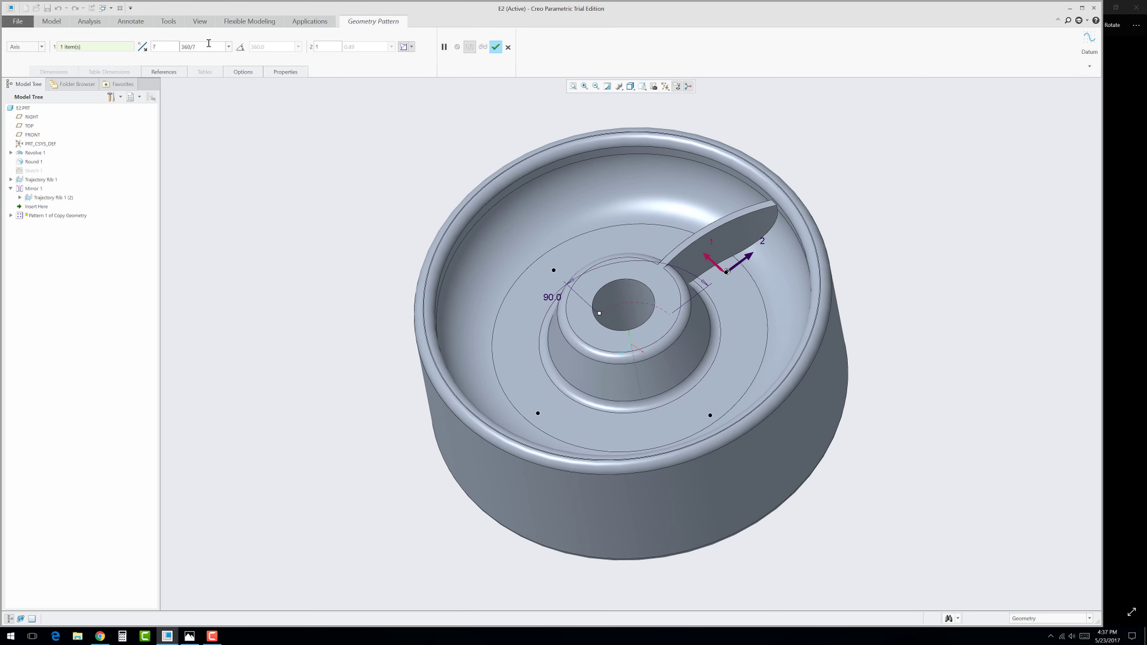
key("Return")
left_click(535, 288)
left_click(535, 289)
left_click(496, 46)
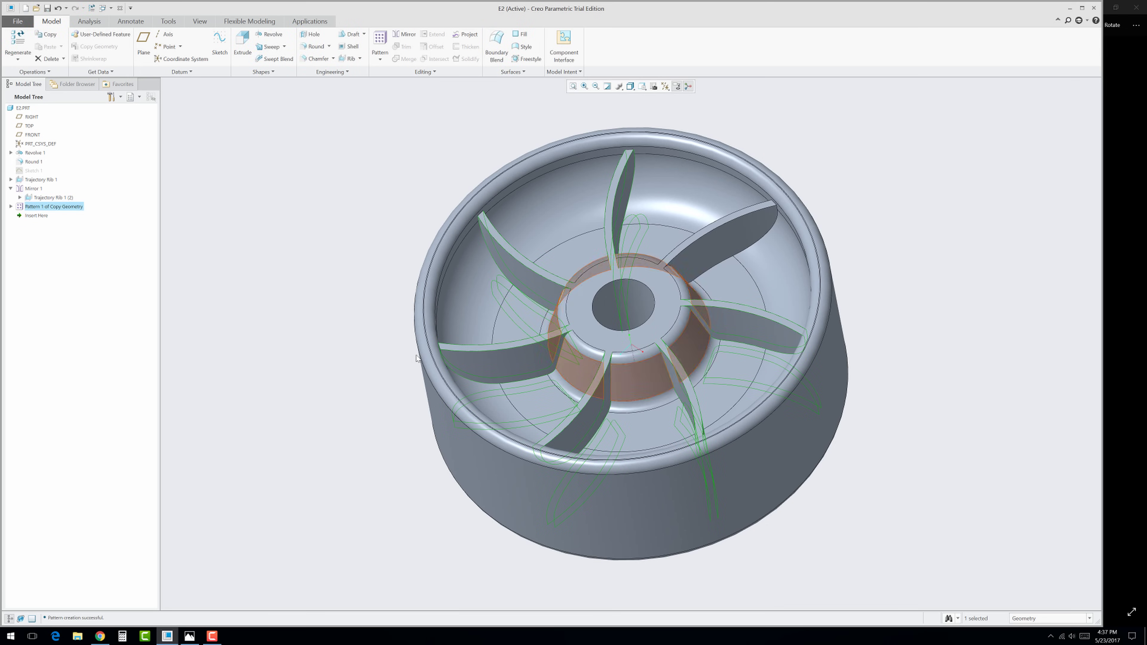
Step: Start a Revolve sketch on the FRONT plane and draw a vertical centerline through the origin
left_click(294, 367)
middle_click_drag(302, 375, 321, 328)
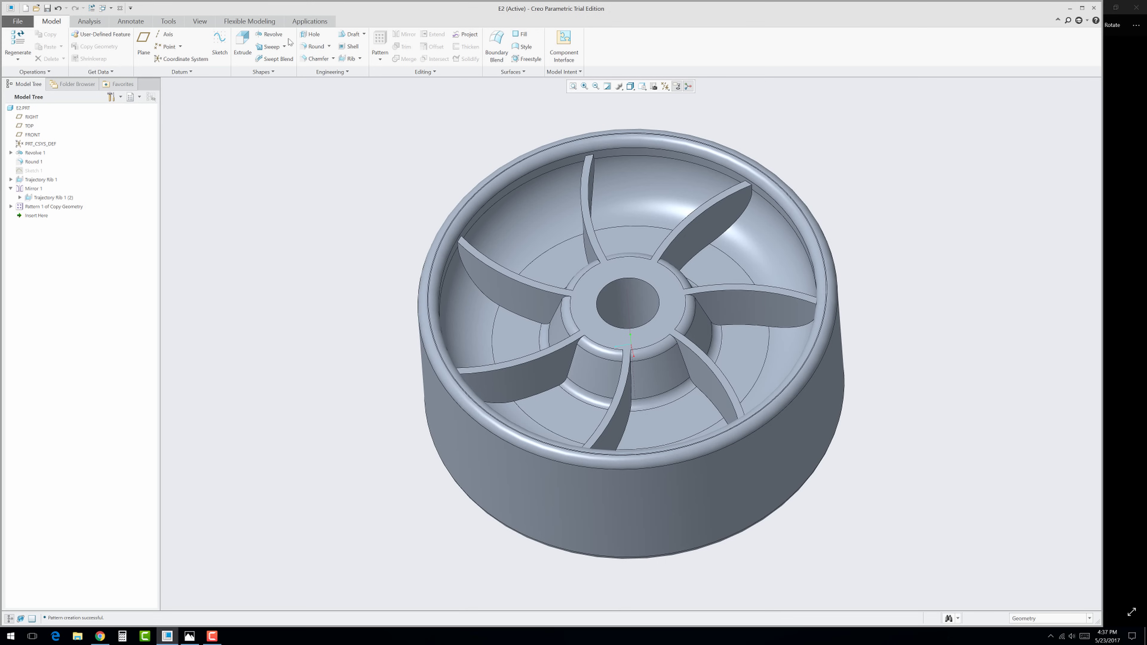
left_click(270, 35)
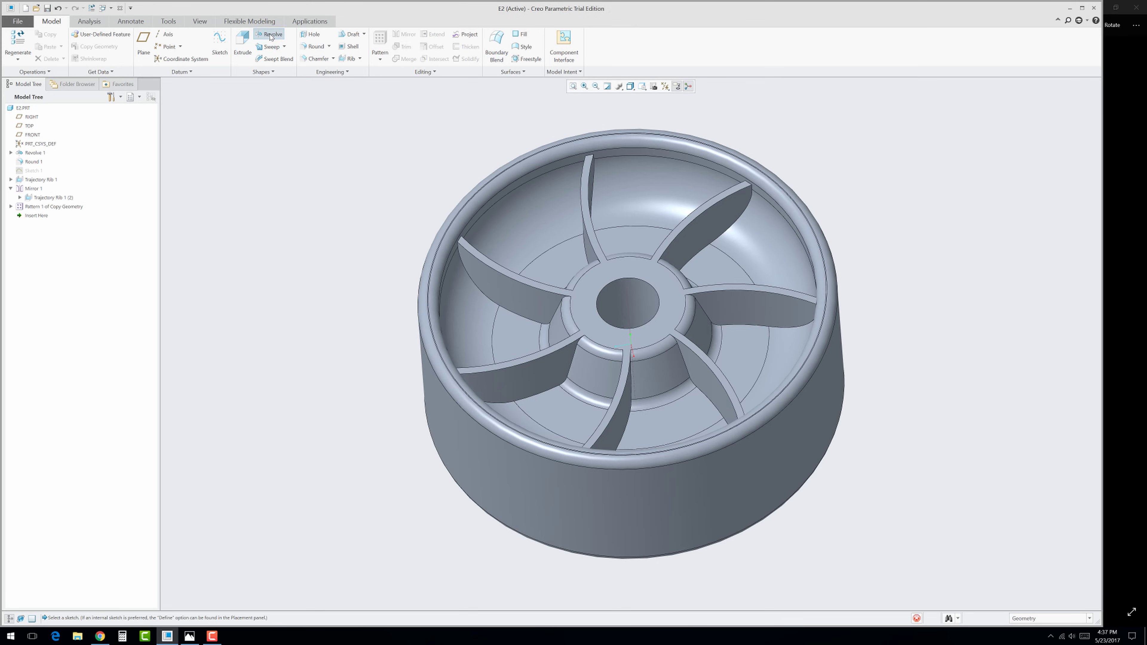
left_click(30, 135)
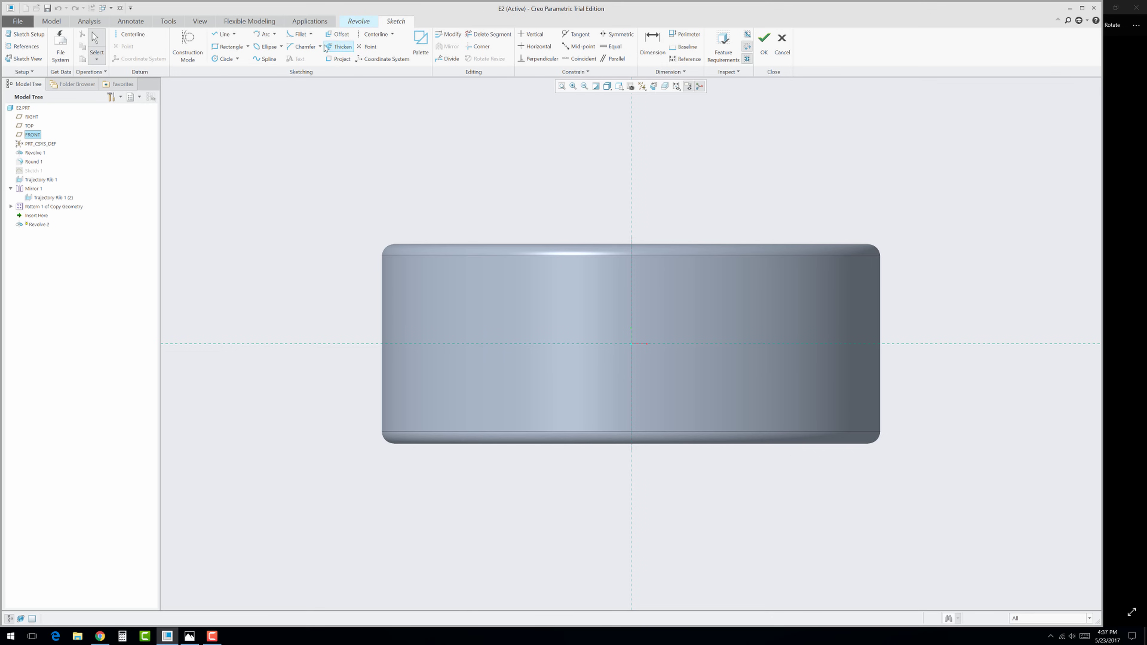
left_click(374, 33)
left_click(631, 344)
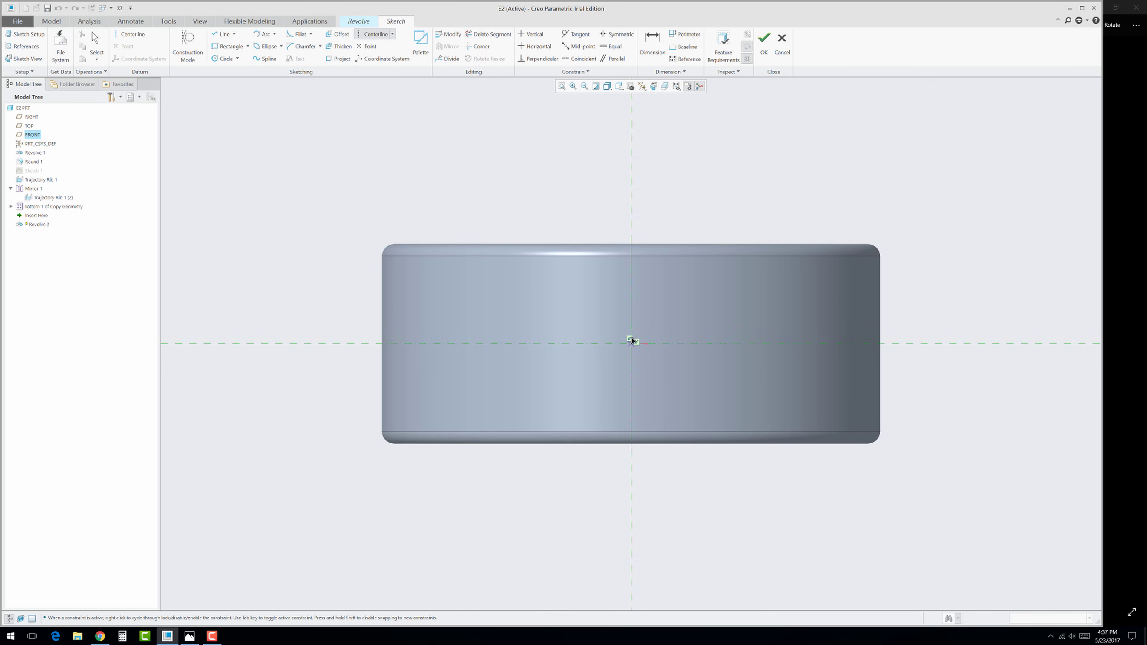
left_click(632, 208)
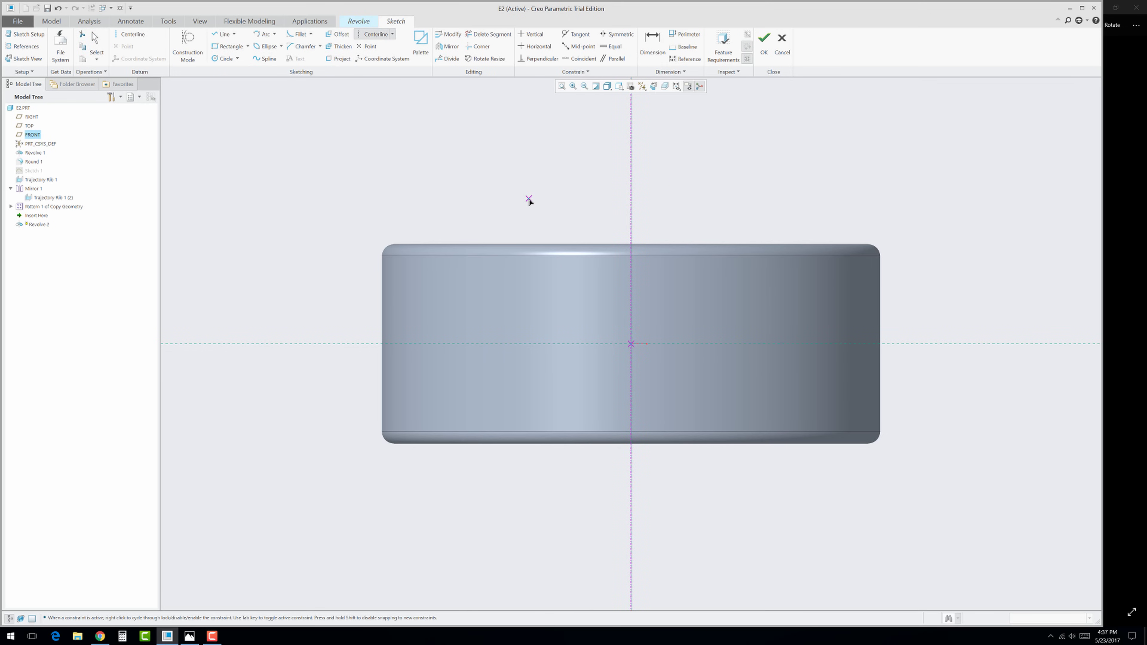
Step: Add the wheel's outer wall as a sketch reference and draw a 1.00 in diameter circle where it meets the horizontal reference
left_click(215, 60)
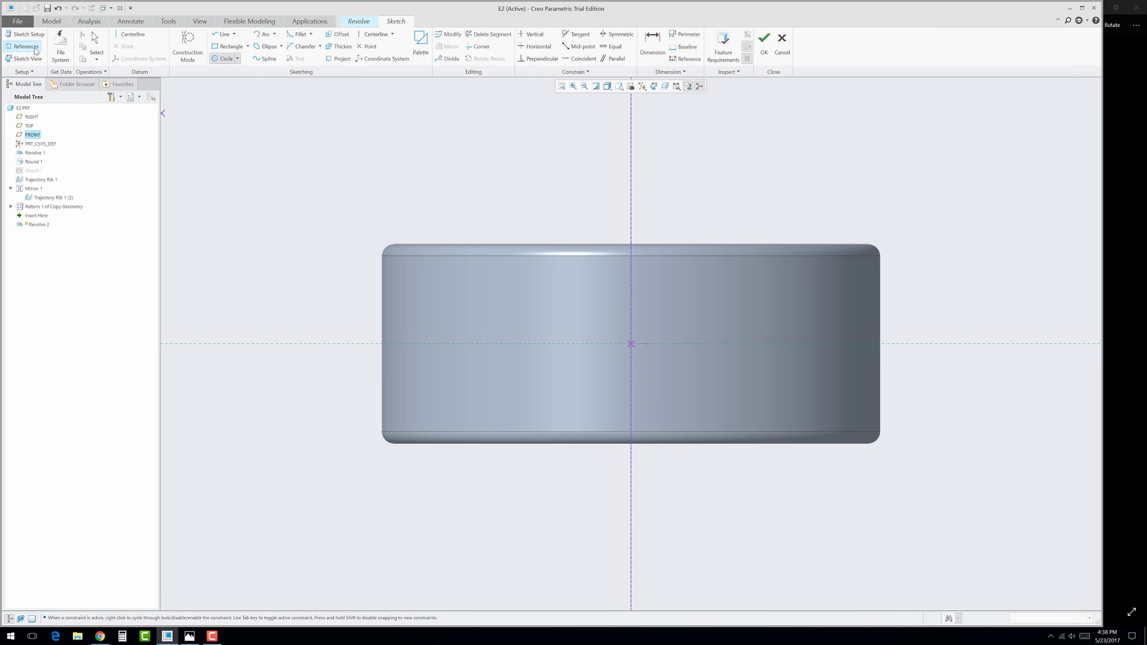
left_click(21, 47)
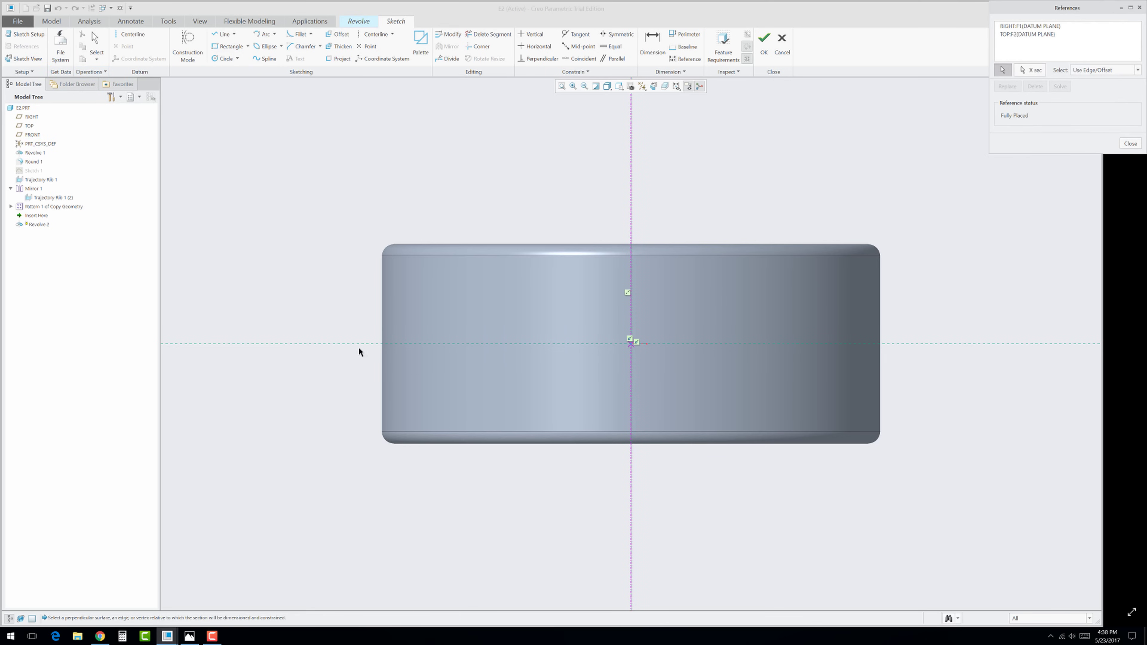
left_click(380, 334)
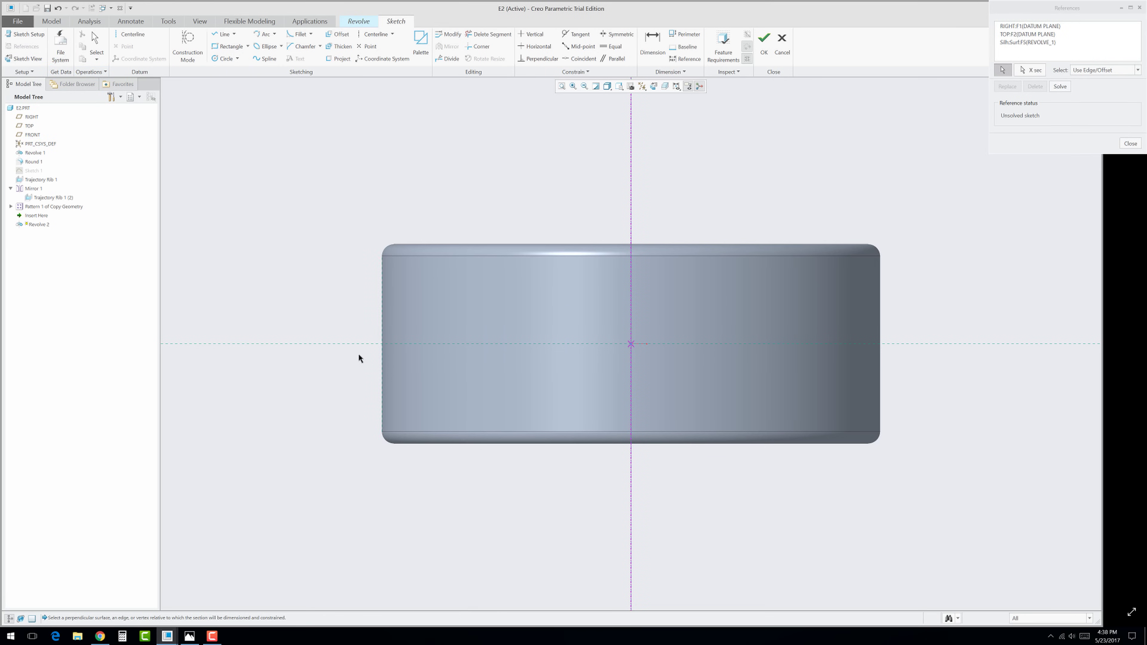
left_click(223, 58)
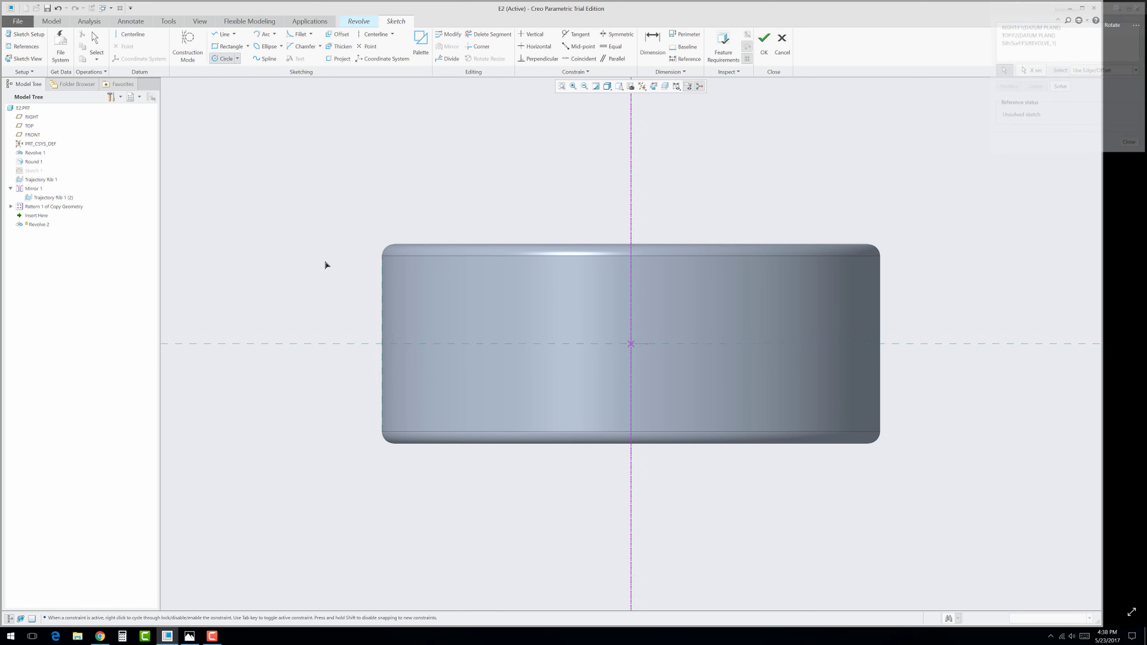
left_click(383, 344)
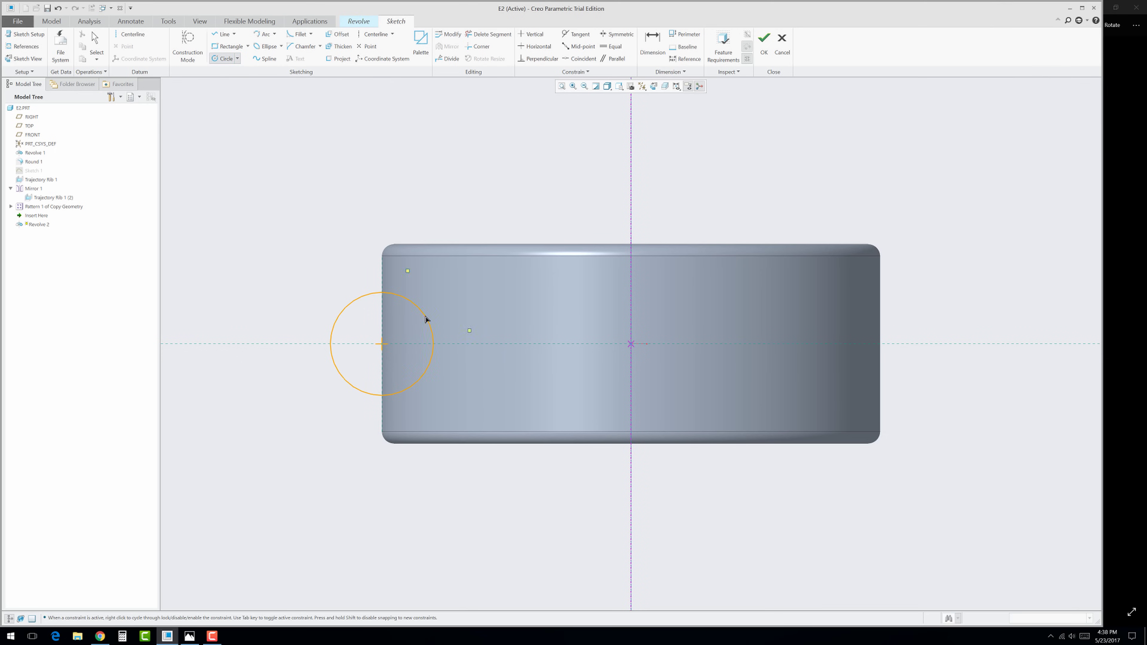
left_click(427, 319)
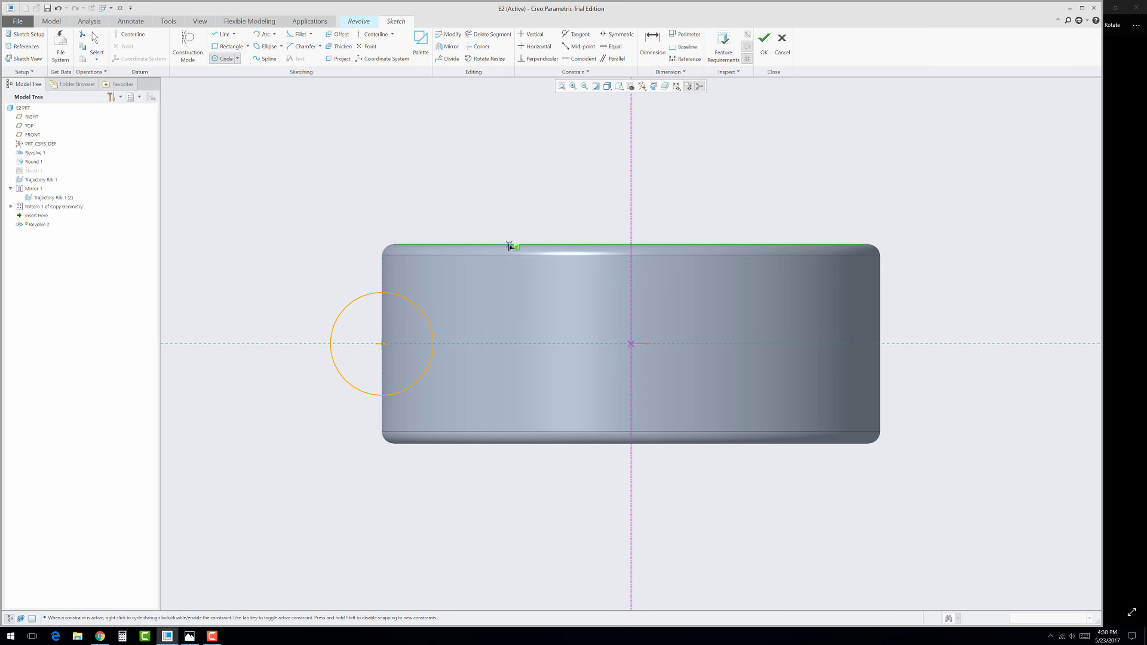
middle_click(292, 403)
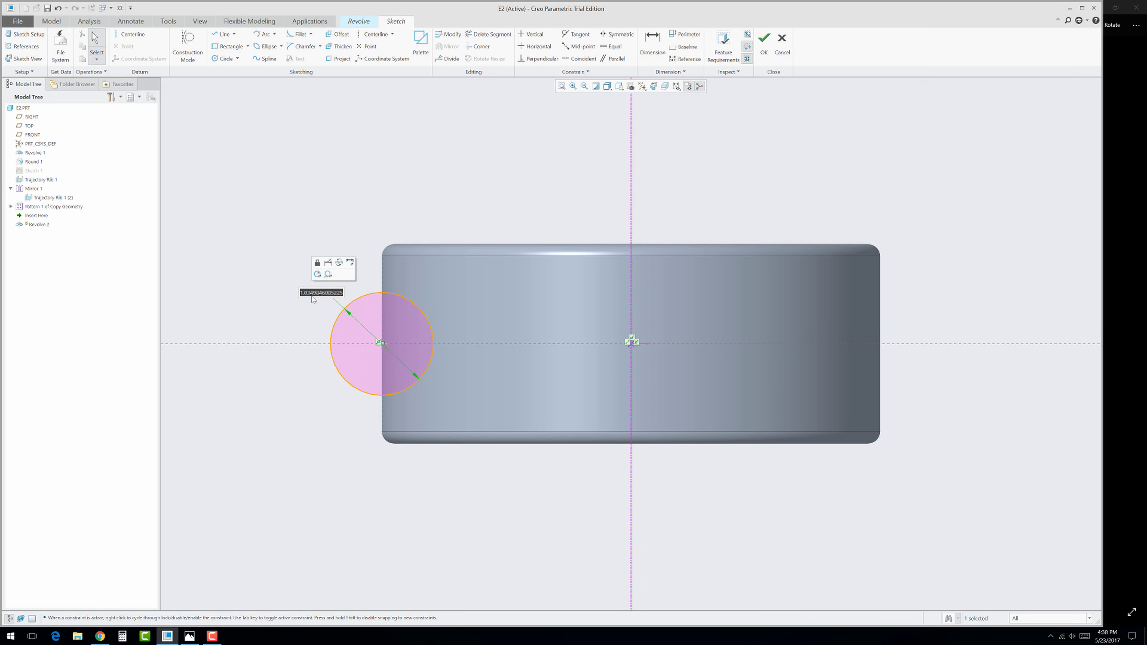
type("1")
key("Return")
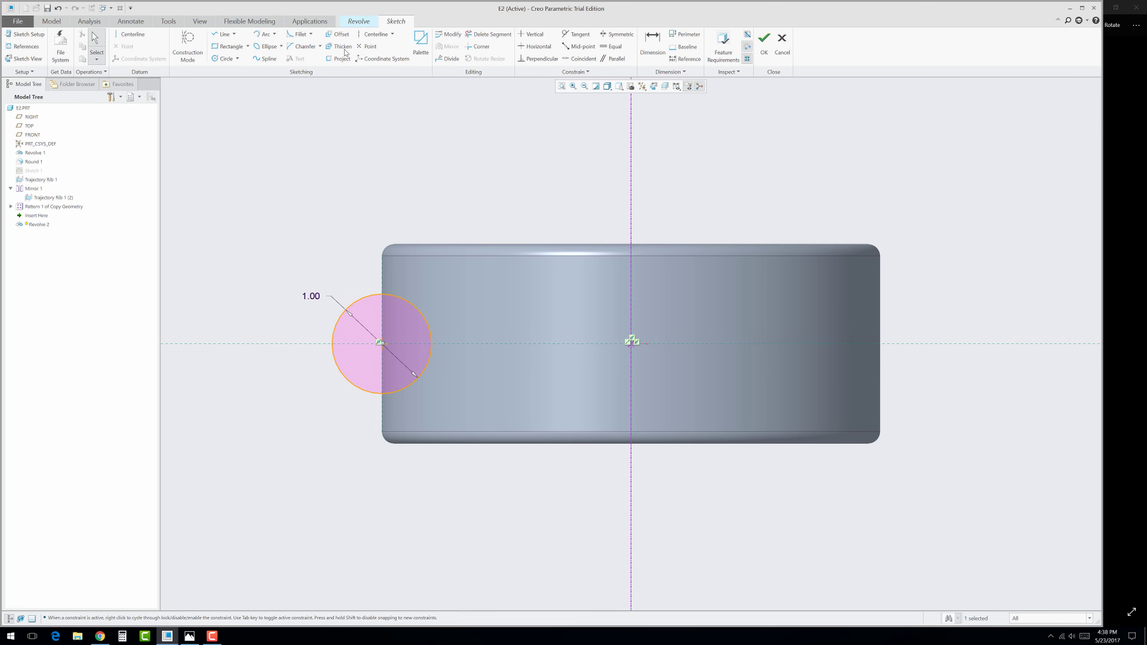
Step: Draw two circles equal to the first, centred on the wheel's upper and lower edges and vertically aligned about 1.16 in from the centerline
left_click(220, 59)
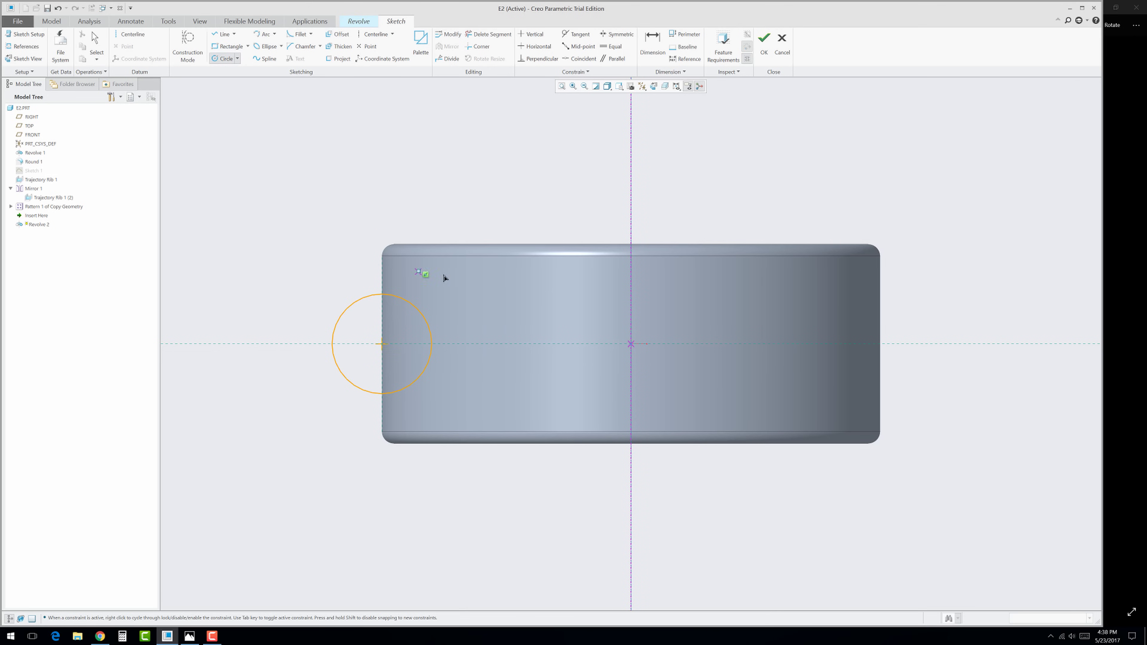
left_click(514, 244)
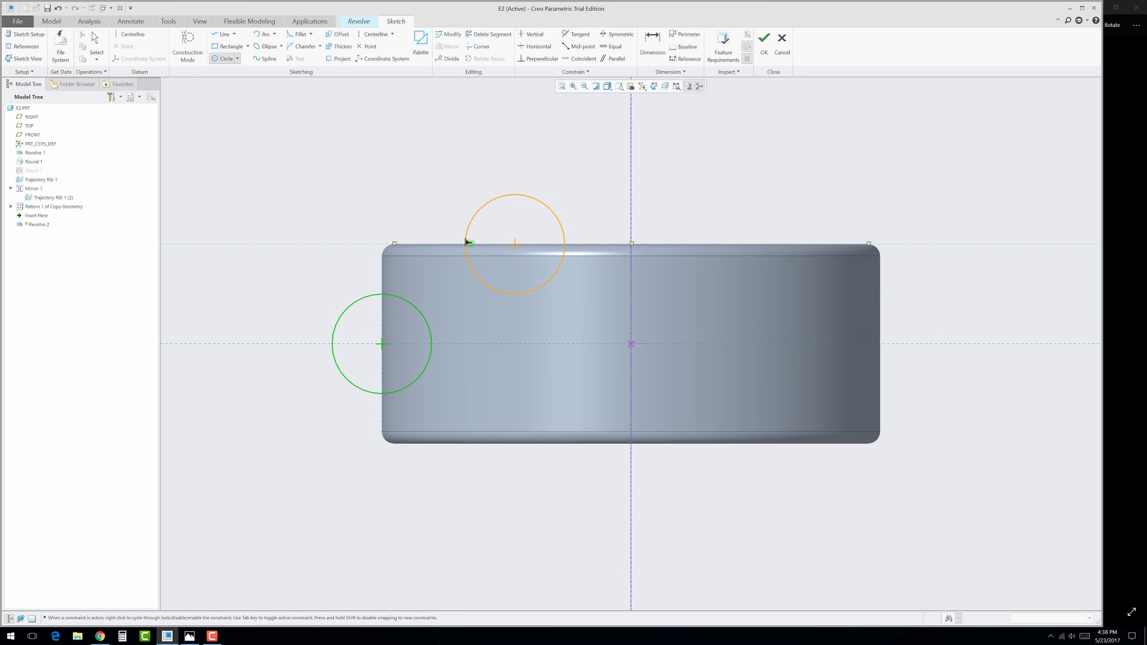
left_click(473, 219)
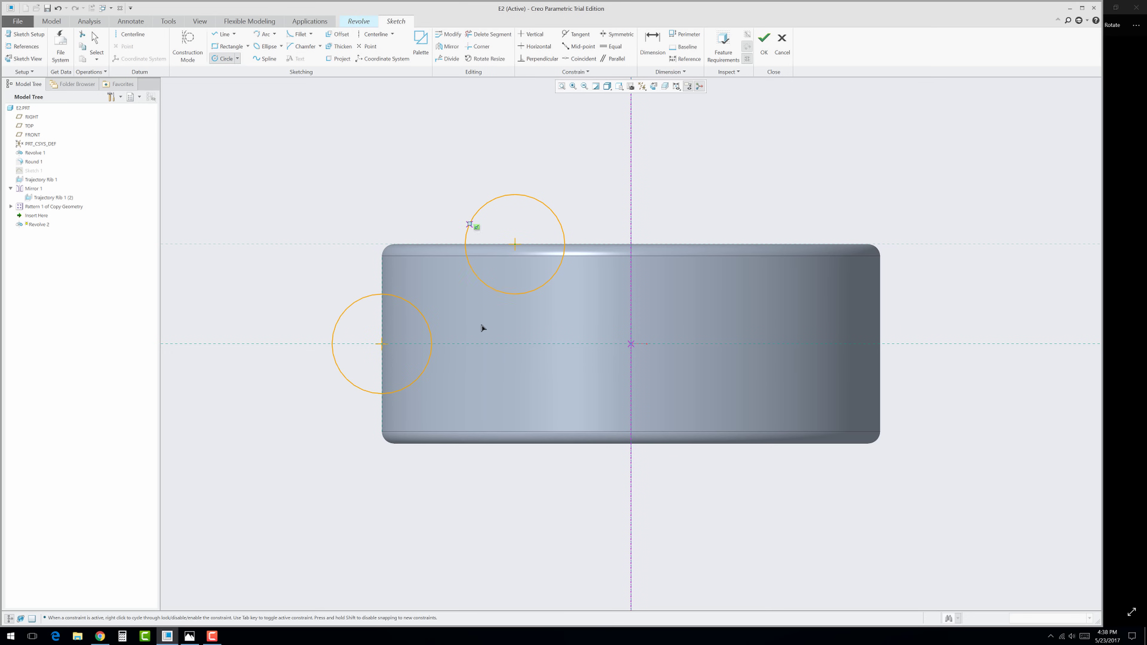
left_click(514, 443)
left_click(546, 486)
middle_click(579, 478)
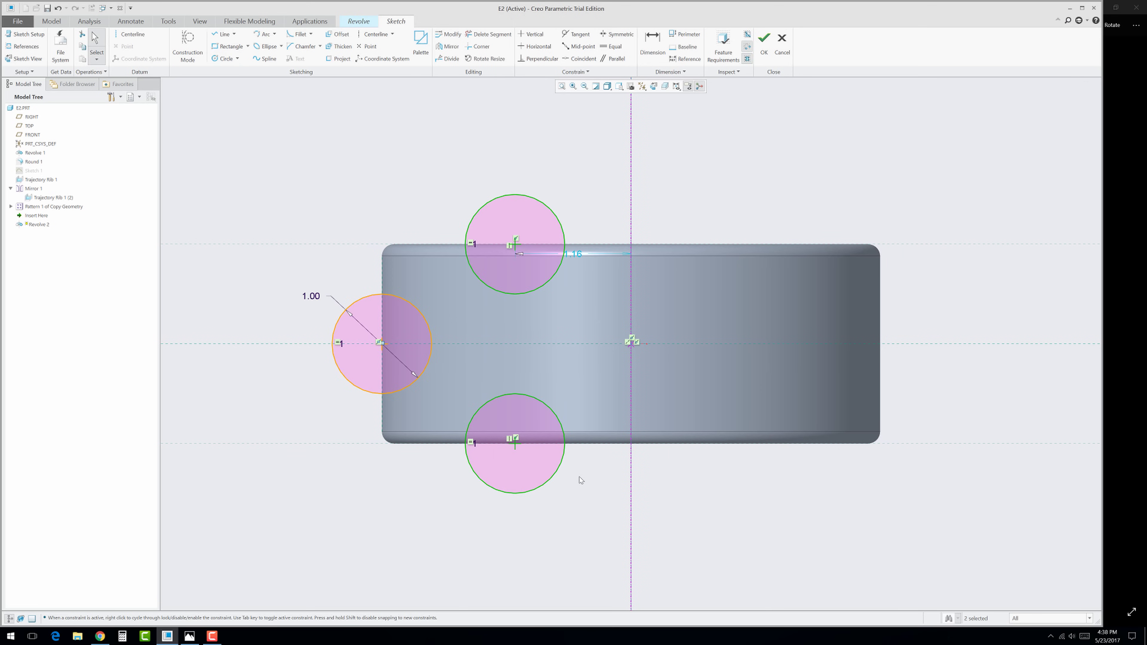
Step: Finish the sketch and revolve the three circles 360 degrees as a material-removing cut
left_click(763, 45)
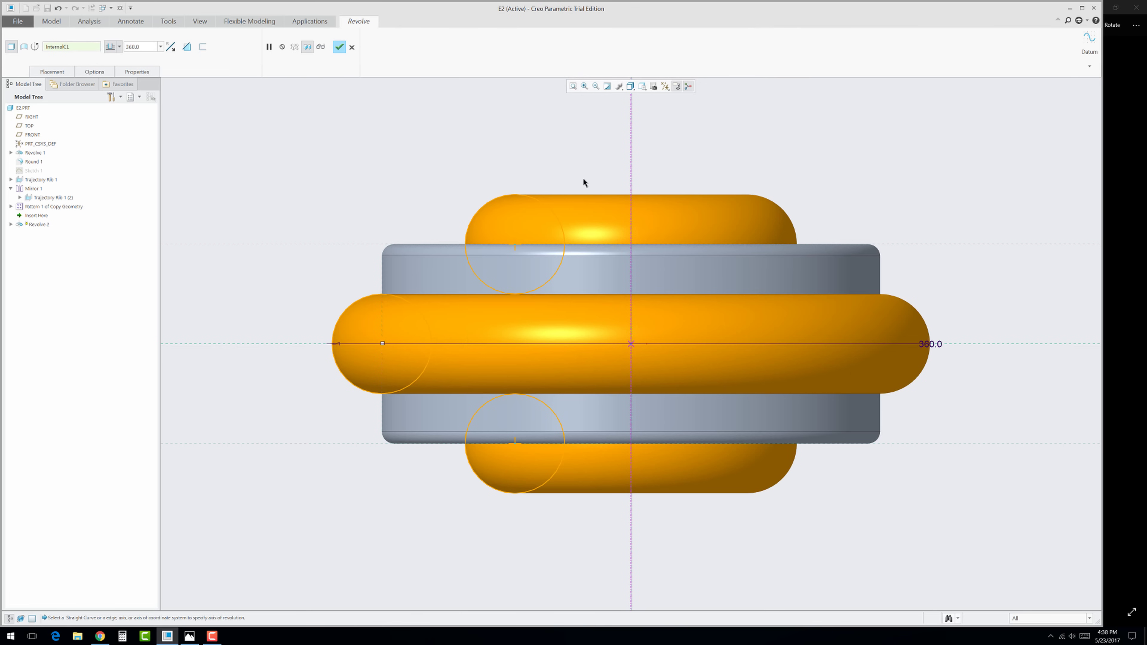
middle_click_drag(411, 273, 429, 255)
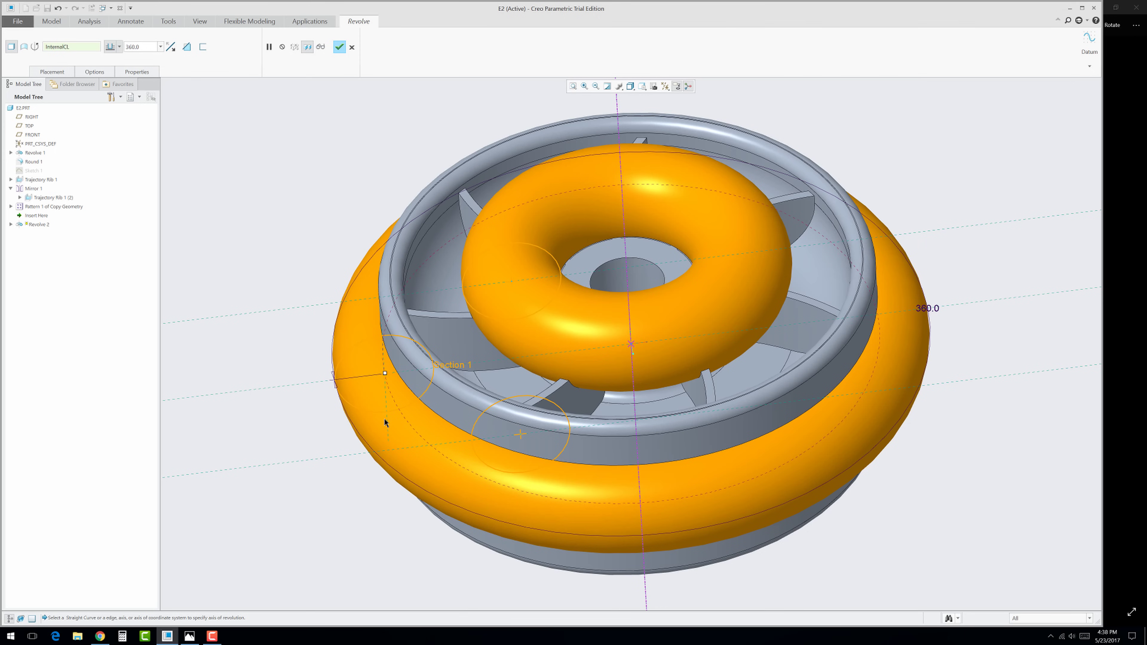
left_click(185, 51)
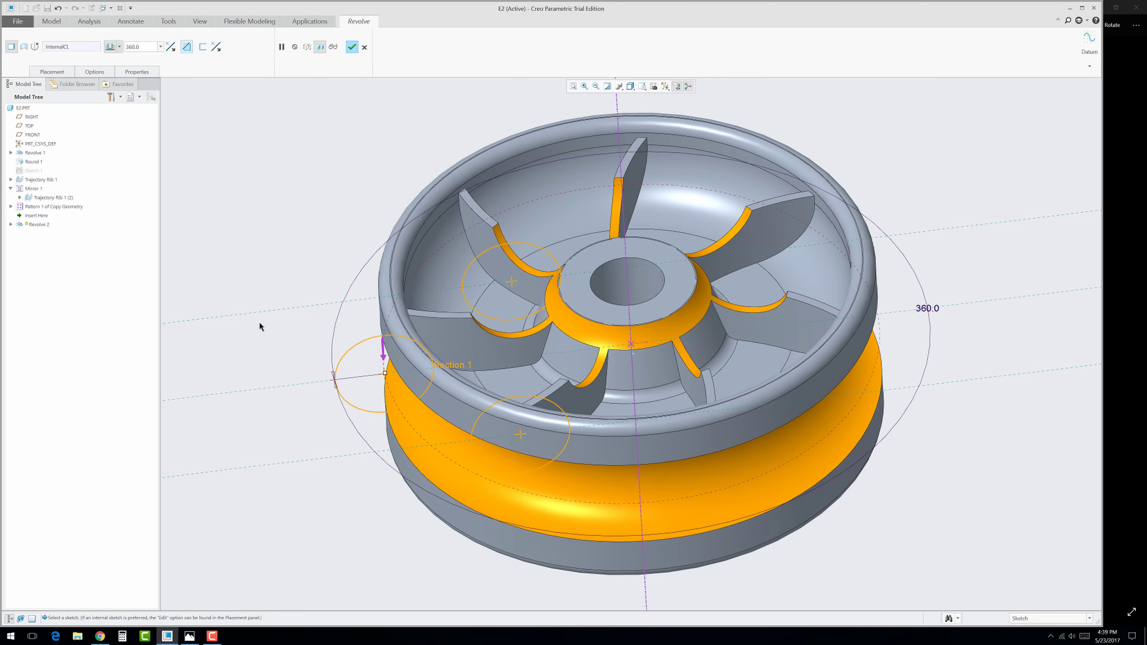
mouse_move(259, 324)
middle_mouse_down()
mouse_move(288, 342)
mouse_move(259, 397)
mouse_move(267, 350)
mouse_move(251, 387)
mouse_move(276, 361)
middle_mouse_up()
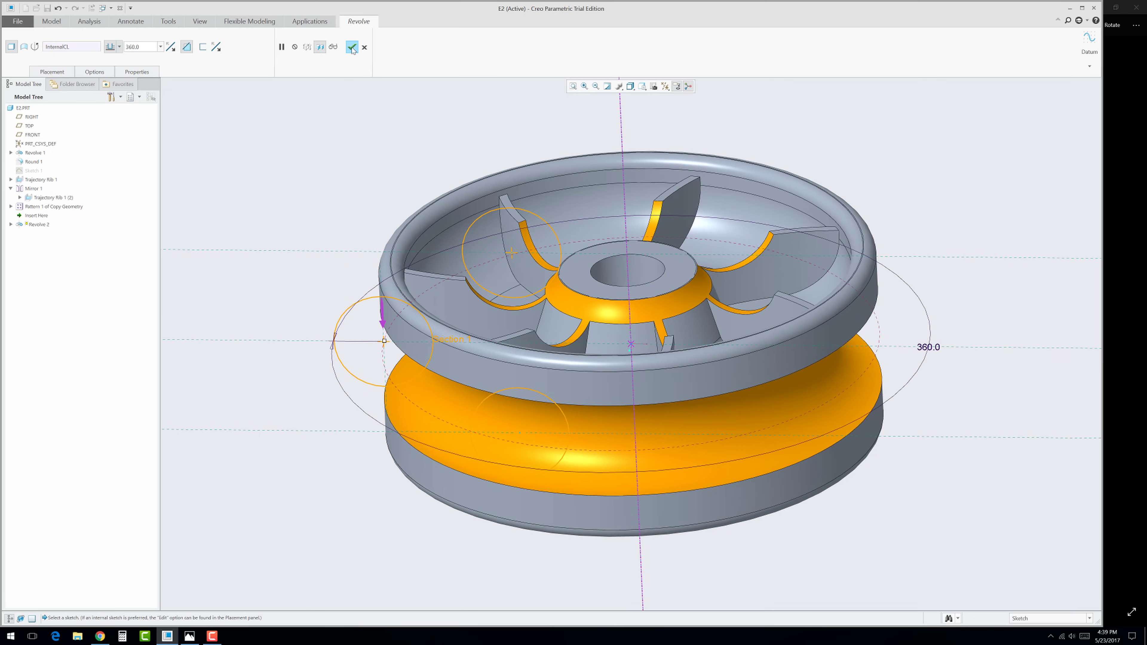
left_click(352, 47)
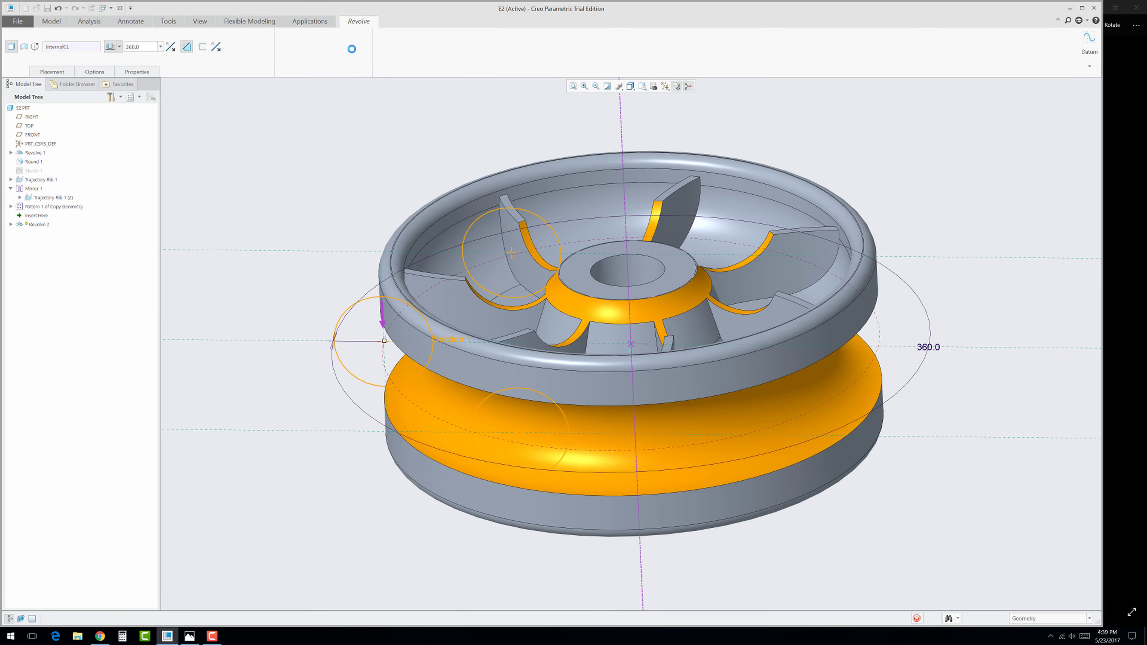
middle_click_drag(337, 203, 340, 376)
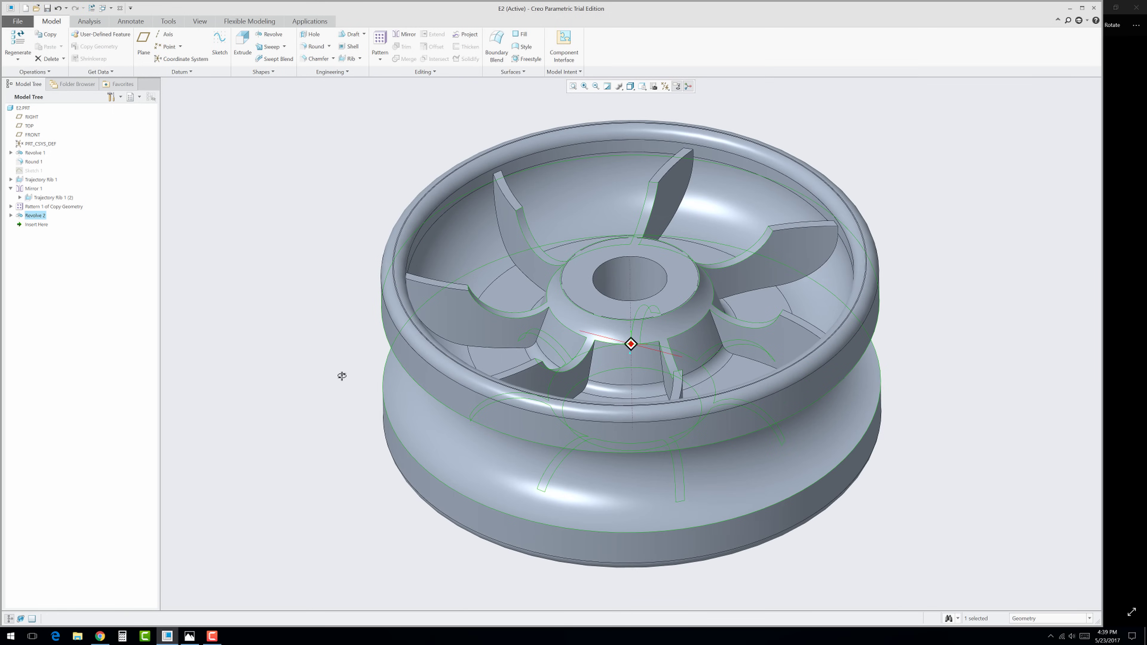
Step: Check the E2 reference picture in Photos and reopen the section sketch of the revolved cut for editing
left_click(190, 636)
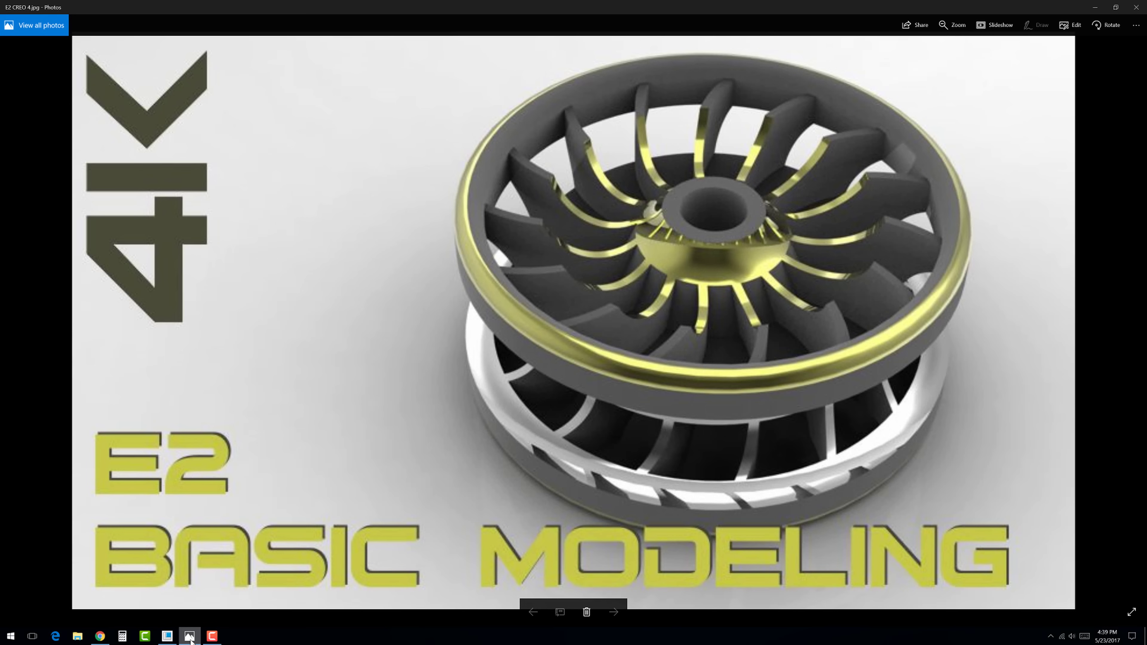
left_click(190, 636)
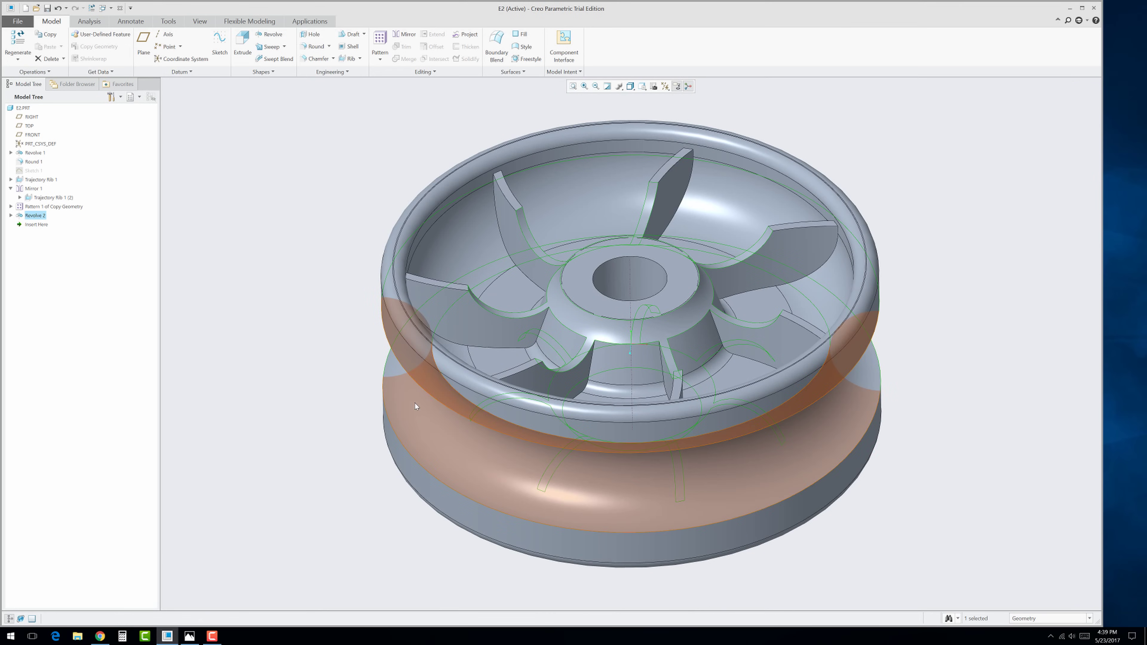
right_click(29, 218)
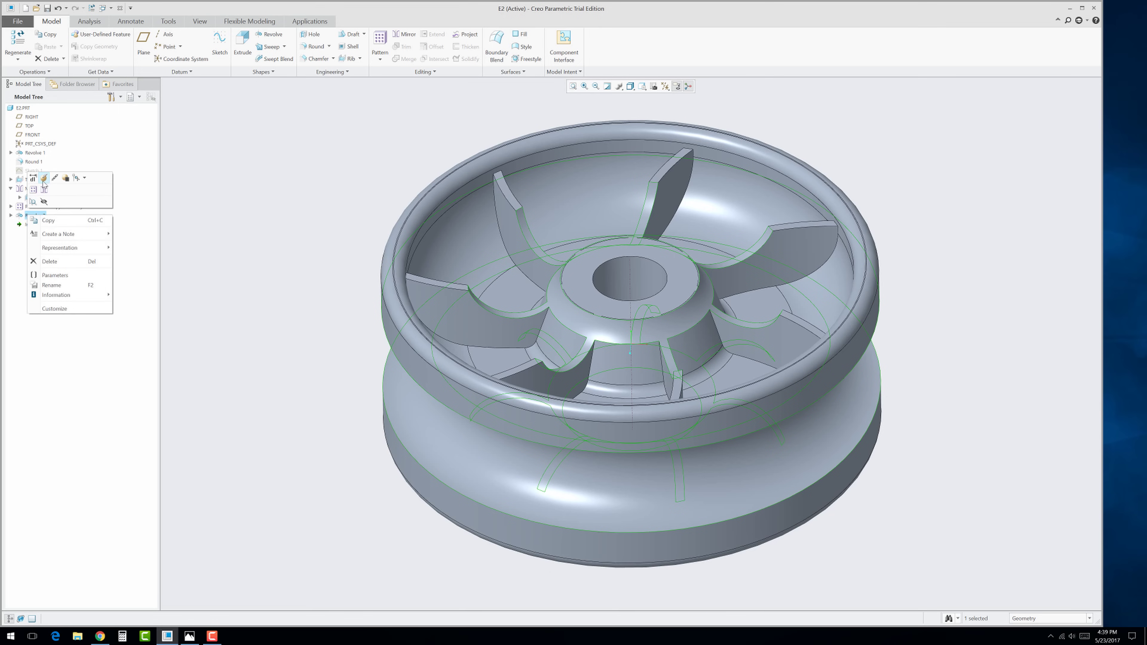
left_click(12, 238)
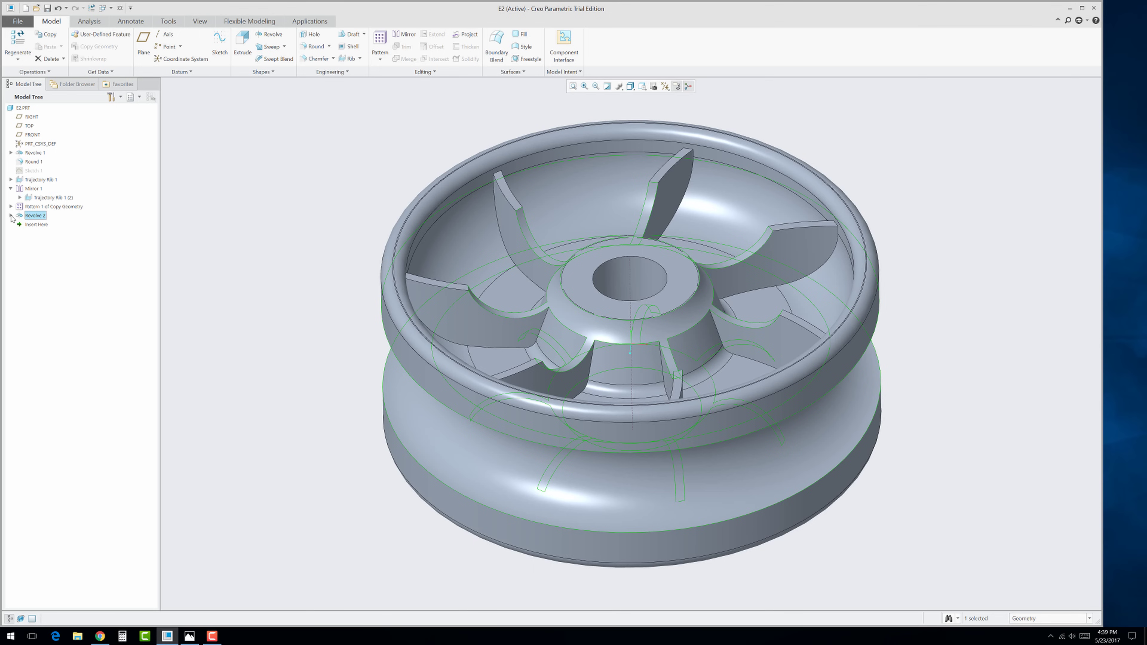
left_click(11, 216)
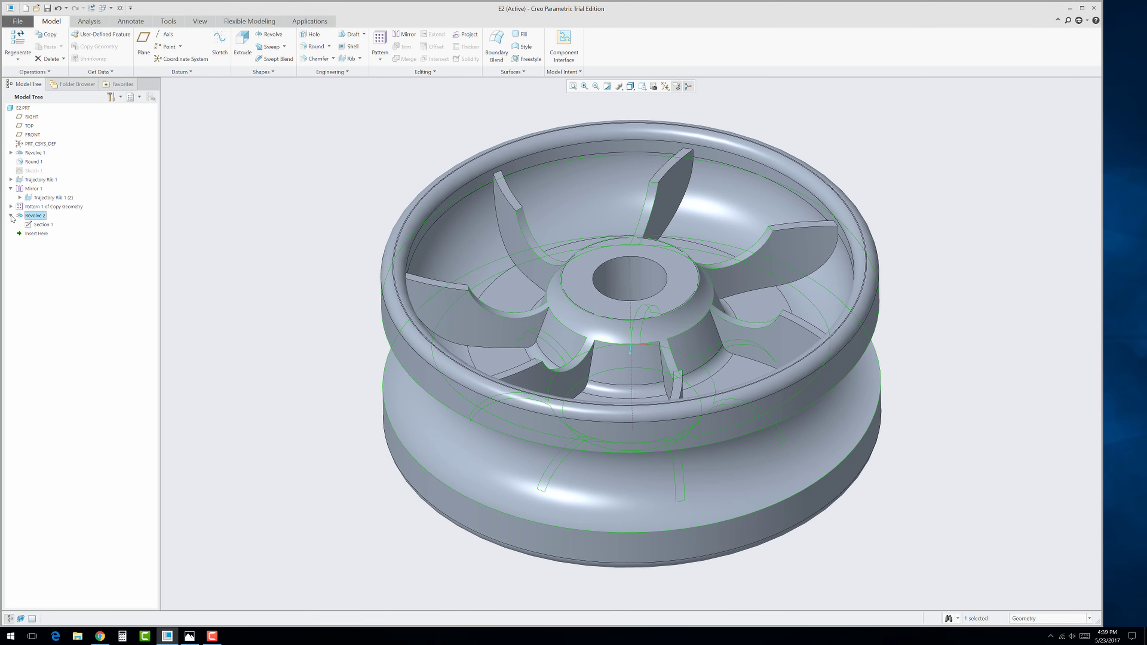
right_click(30, 226)
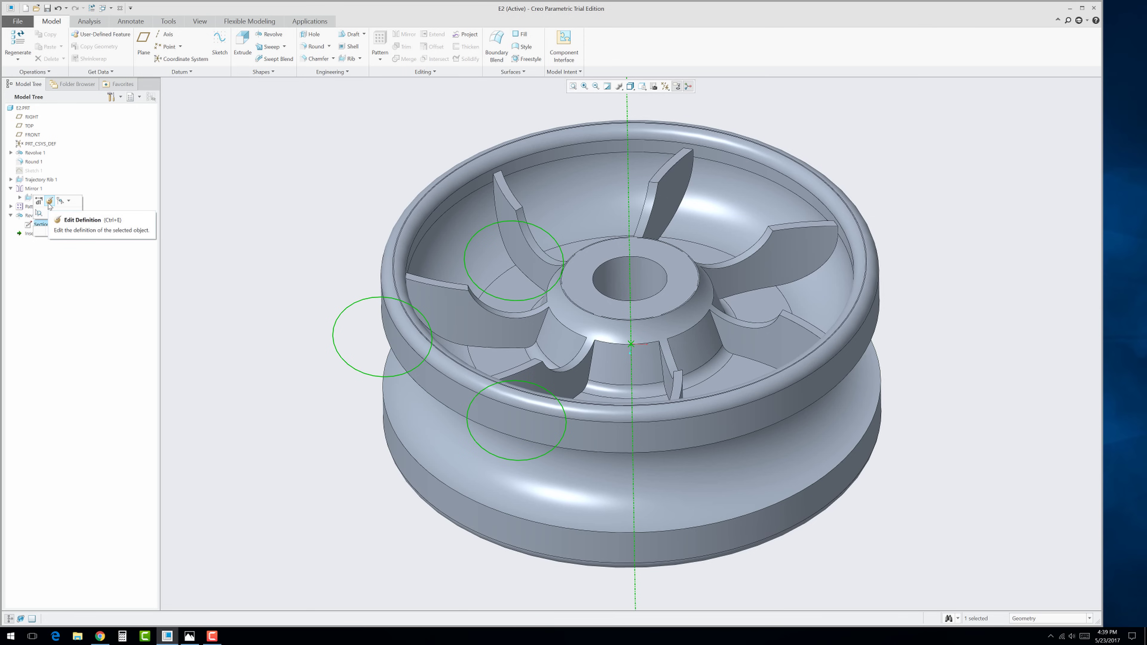
left_click(50, 202)
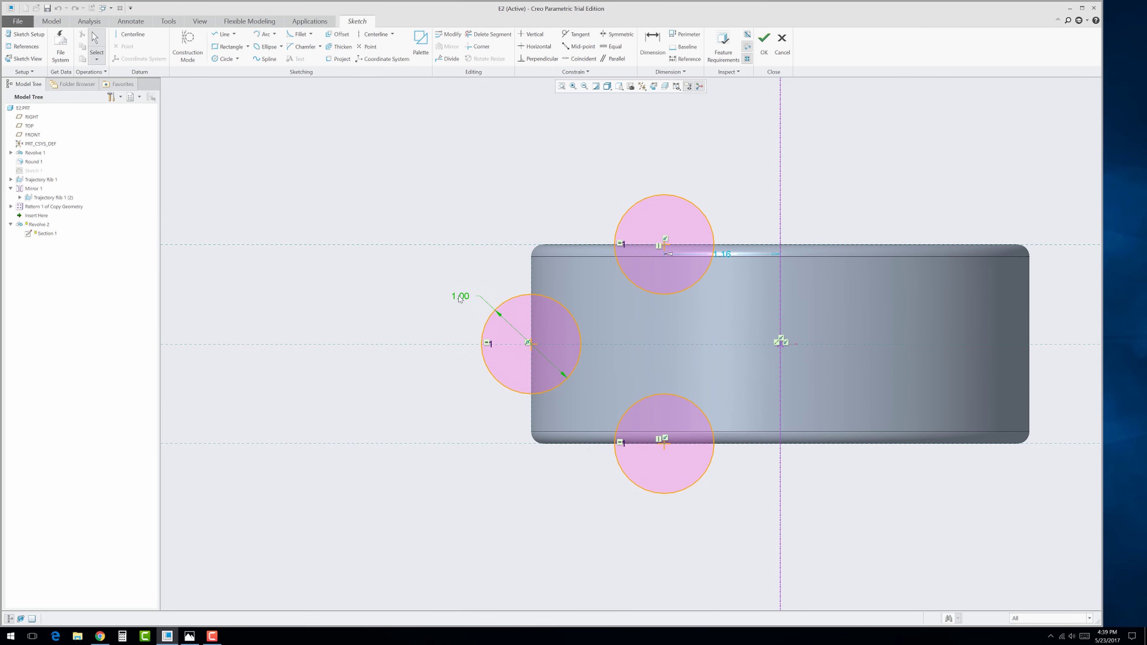
Step: Set the diameter of the equal circles to 1.5 in and finish the sketch to update the revolved cut
double_click(459, 296)
type("4.5")
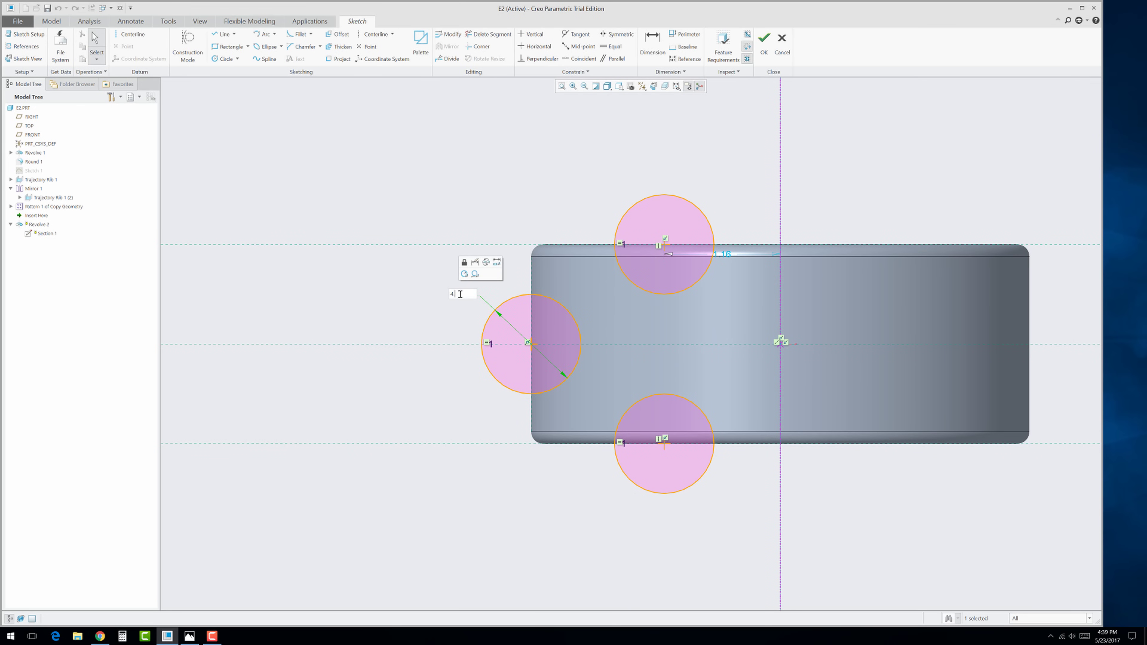
key("Return")
double_click(335, 177)
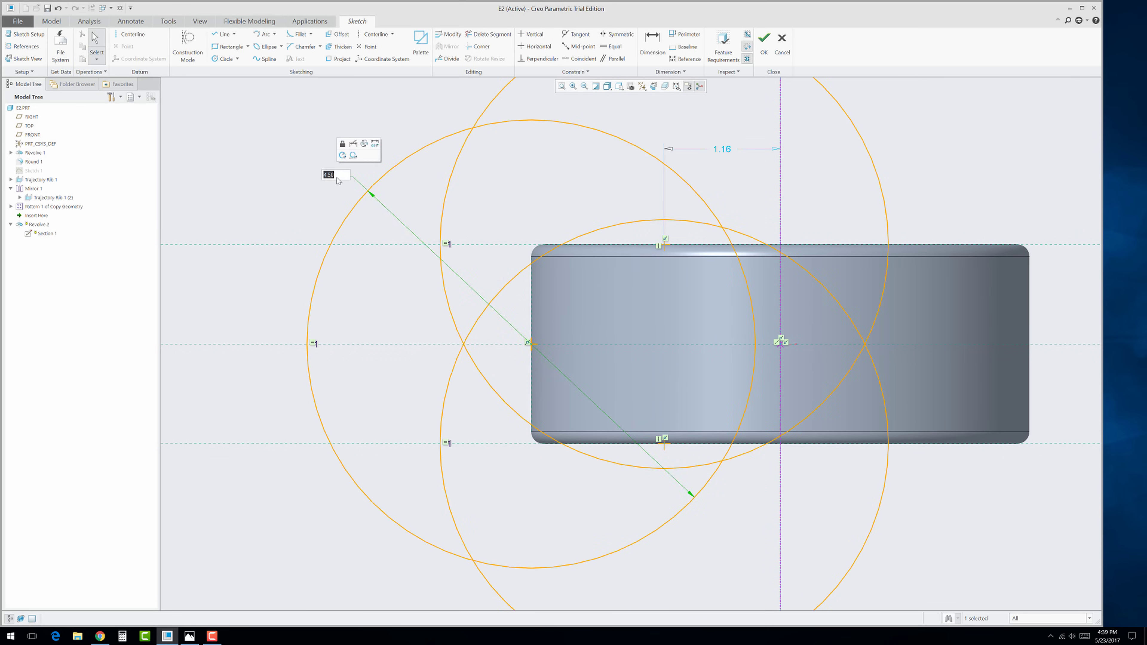
type("1.5")
key("Return")
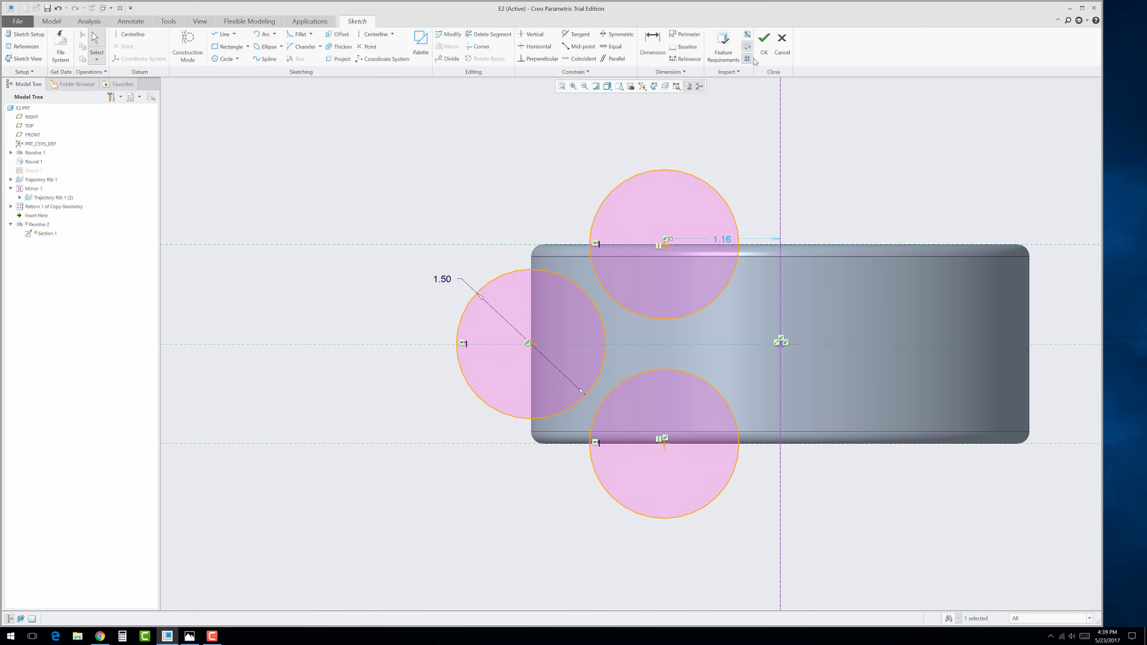
left_click(764, 52)
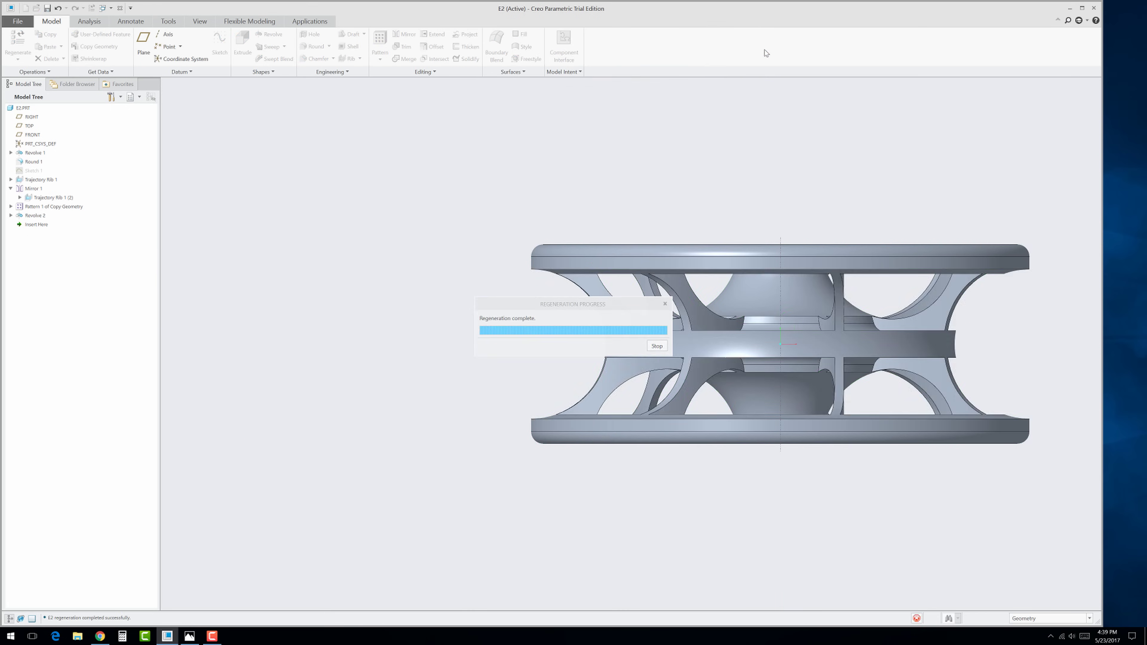
mouse_move(474, 300)
middle_mouse_down()
mouse_move(499, 323)
mouse_move(487, 382)
mouse_move(493, 337)
mouse_move(524, 294)
mouse_move(482, 363)
mouse_move(512, 314)
mouse_move(496, 248)
mouse_move(469, 339)
middle_mouse_up()
scroll(580, 309, "up", 2)
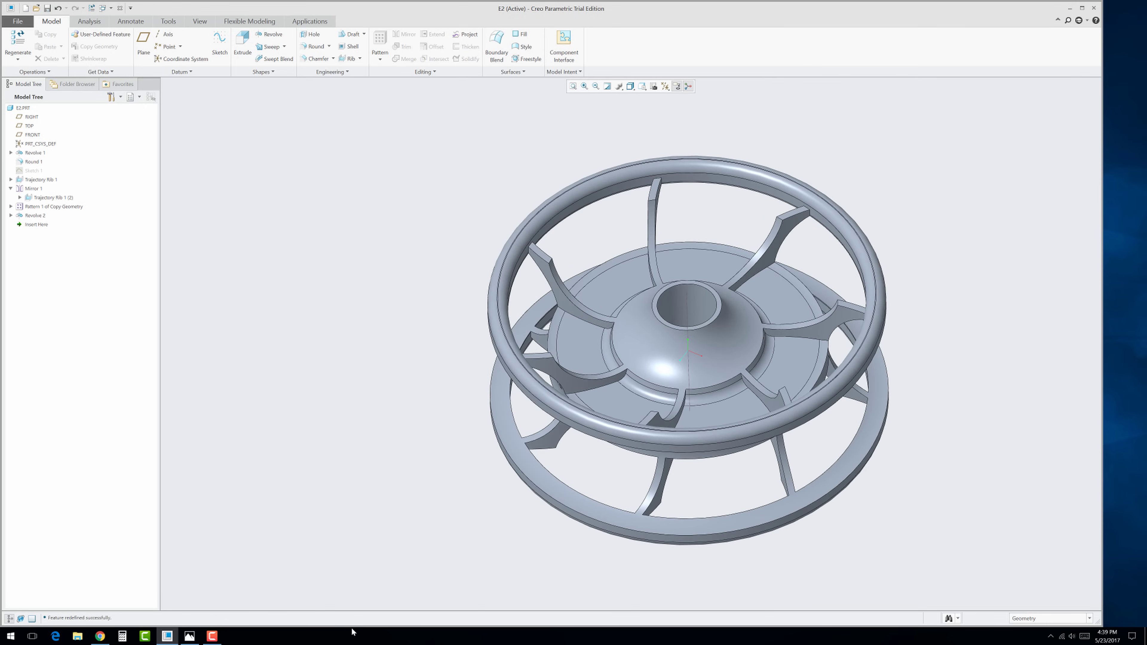
Step: Compare the finished wheel with the E2 reference picture in Photos, returning to the Creo model
left_click(189, 636)
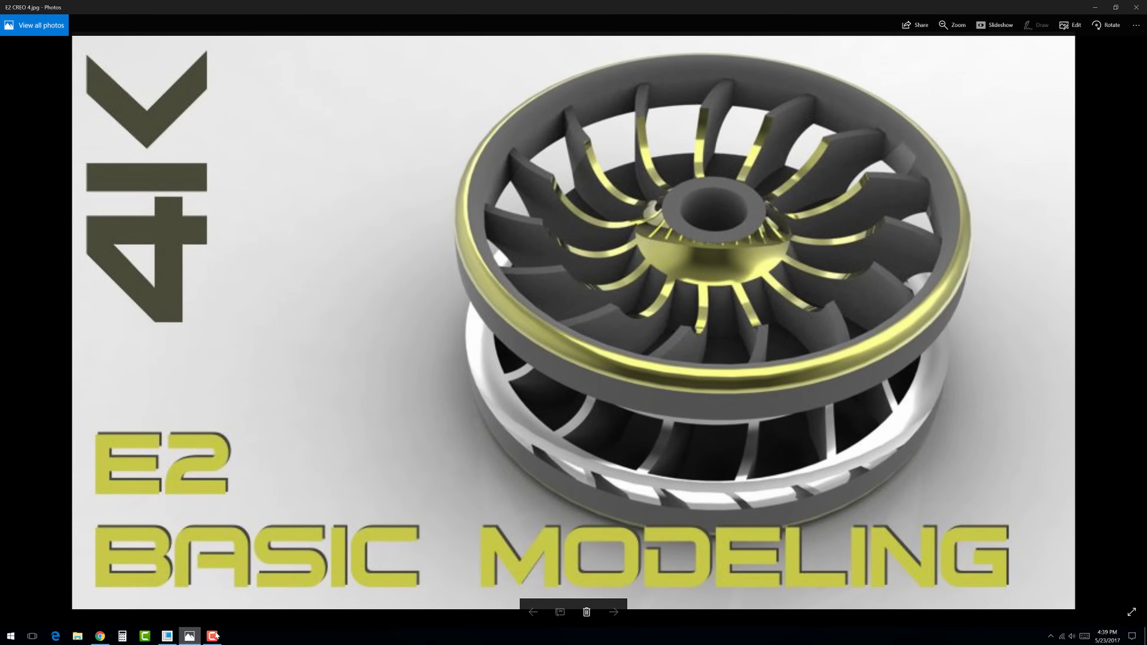
left_click(190, 637)
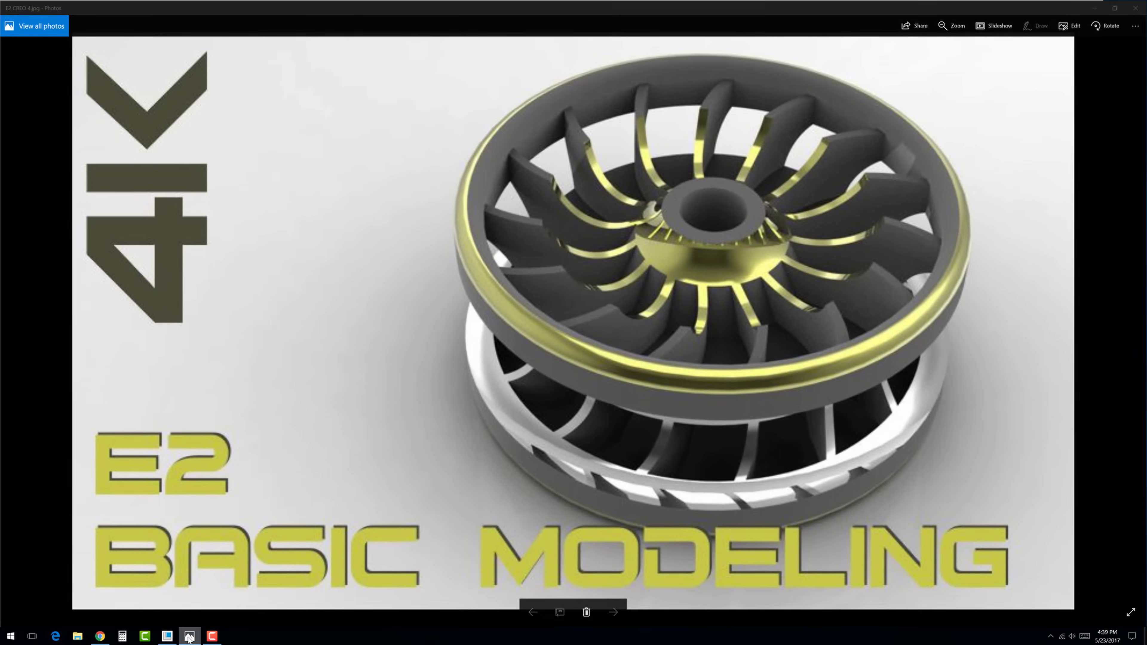
mouse_move(330, 472)
middle_mouse_down()
mouse_move(335, 431)
mouse_move(328, 522)
middle_mouse_up()
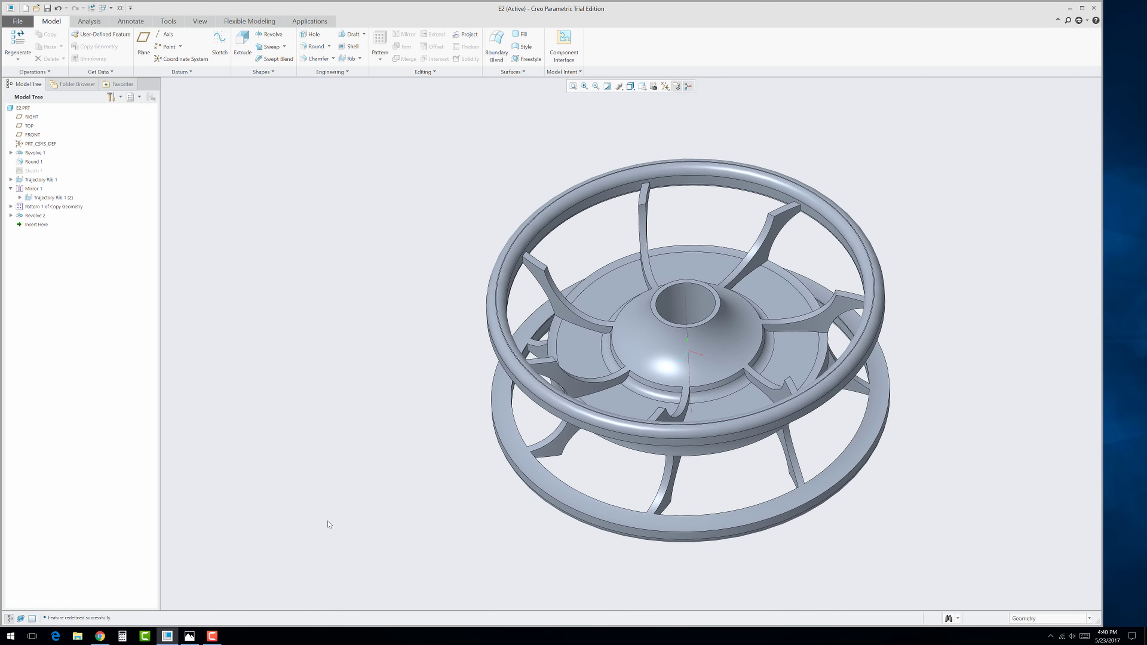
mouse_move(621, 410)
middle_mouse_down()
mouse_move(617, 433)
mouse_move(631, 254)
mouse_move(651, 275)
mouse_move(610, 314)
mouse_move(602, 393)
middle_mouse_up()
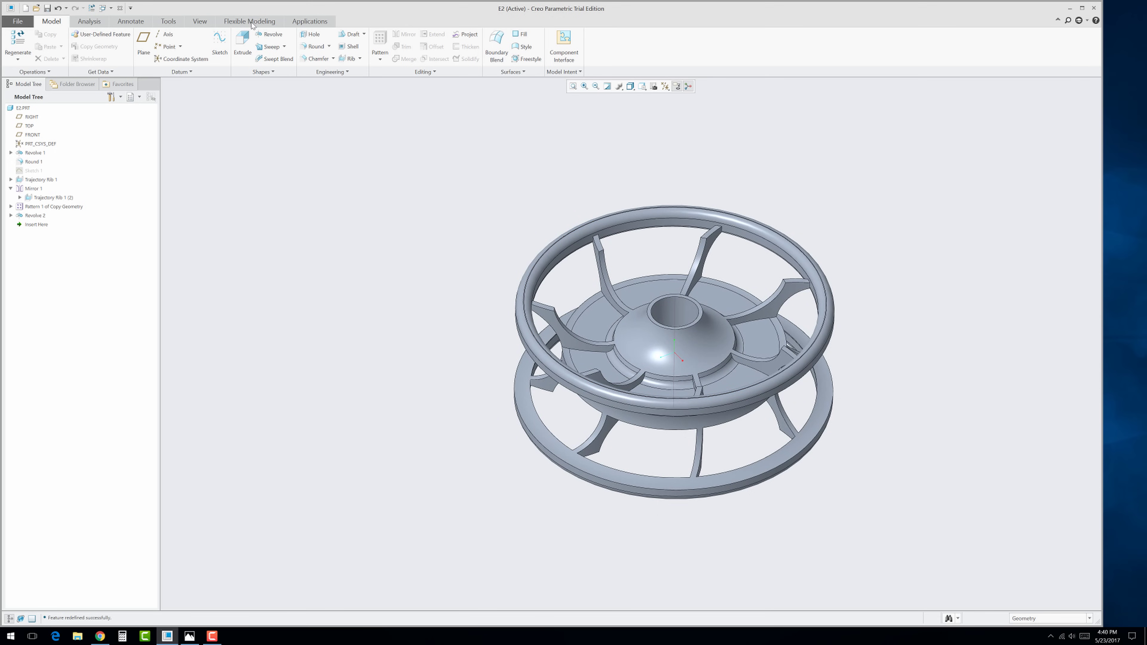
Step: Apply the clear glass appearance to the whole part and show it in real-time photo-realistic rendering
left_click(200, 20)
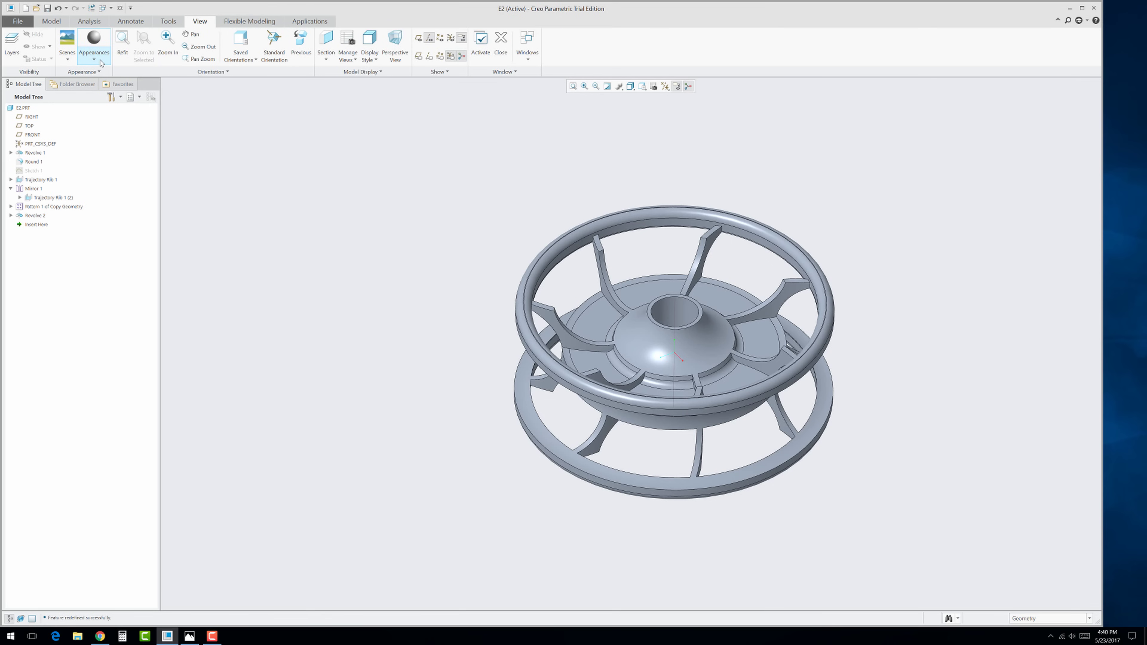
left_click(101, 63)
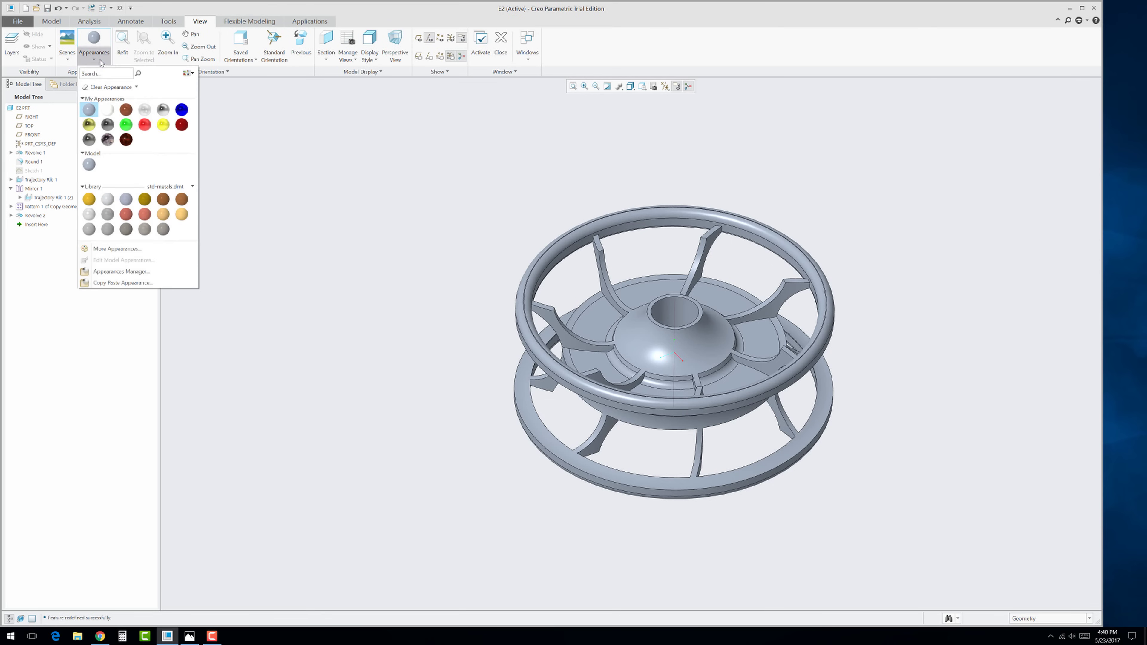
left_click(146, 112)
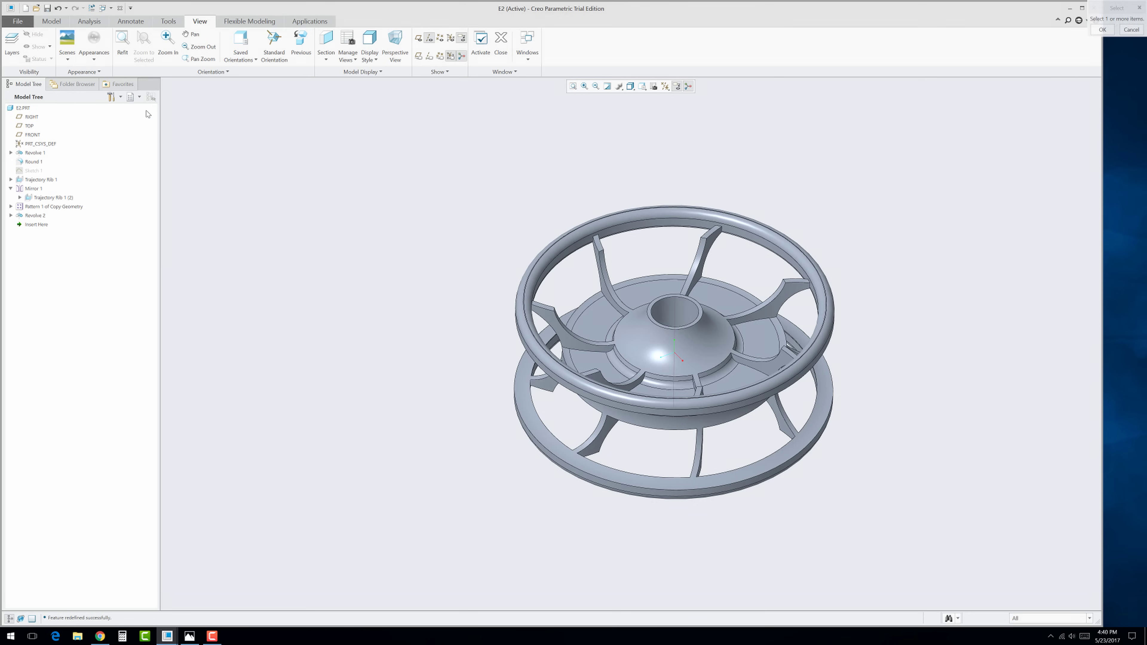
left_click(1031, 619)
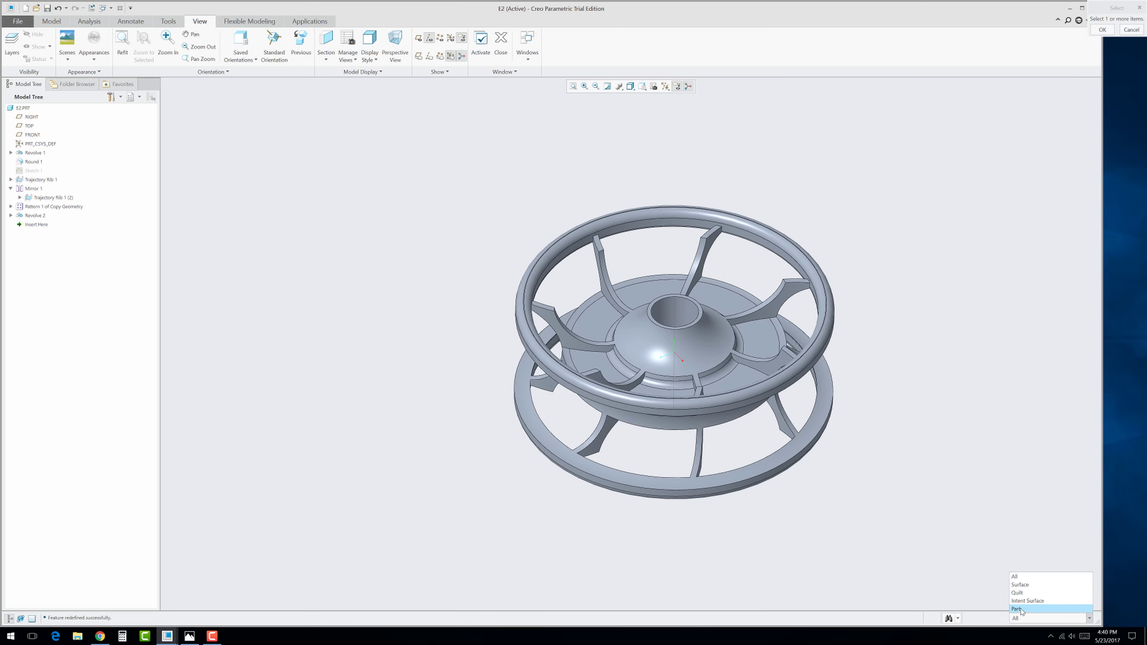
left_click(1024, 610)
left_click(713, 350)
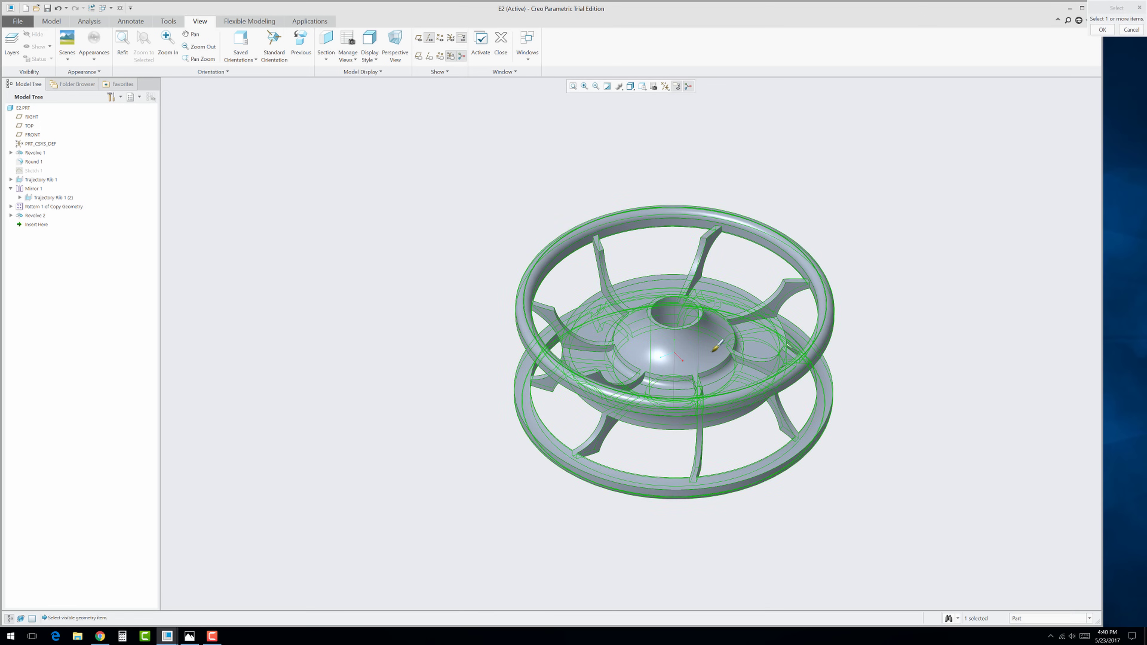
middle_click(717, 345)
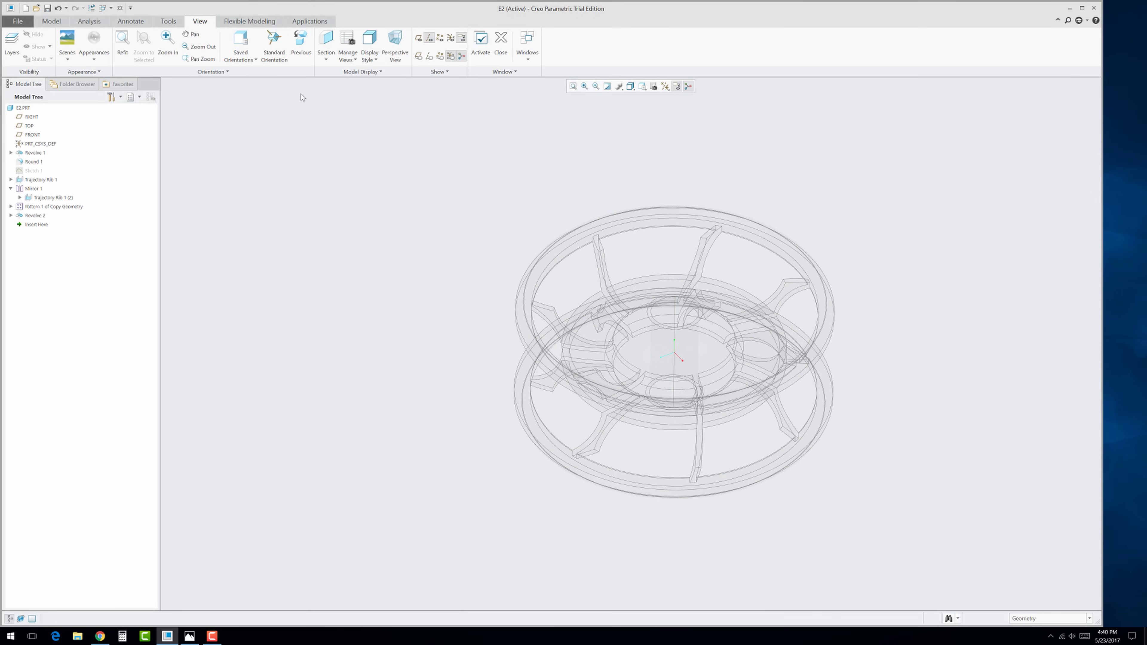
left_click(305, 22)
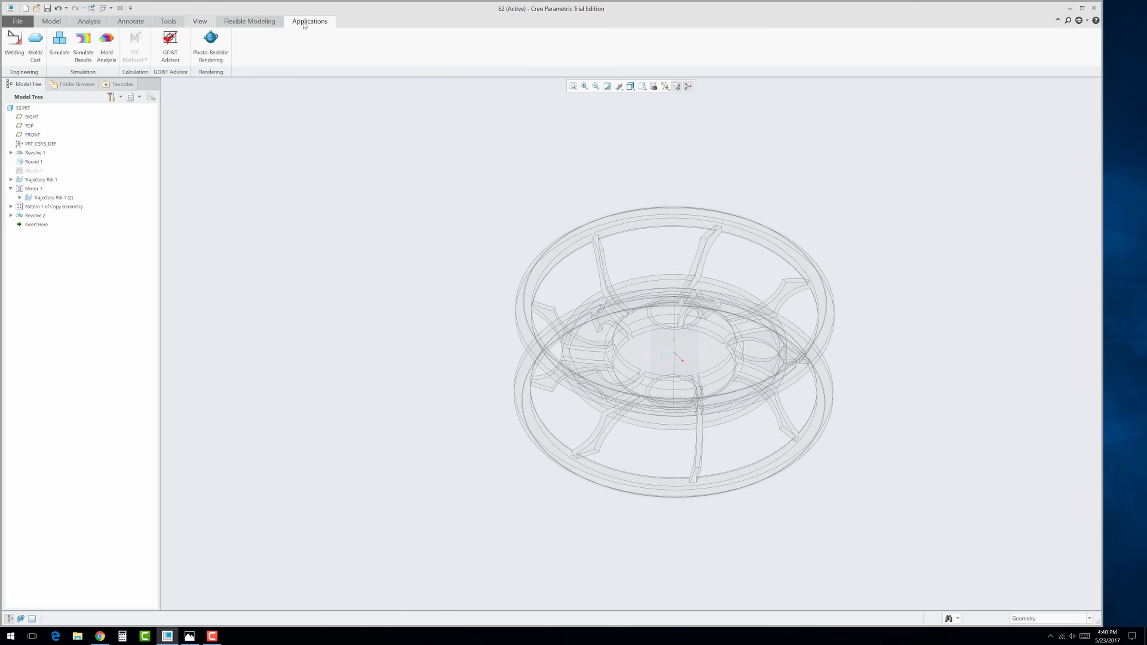
left_click(219, 55)
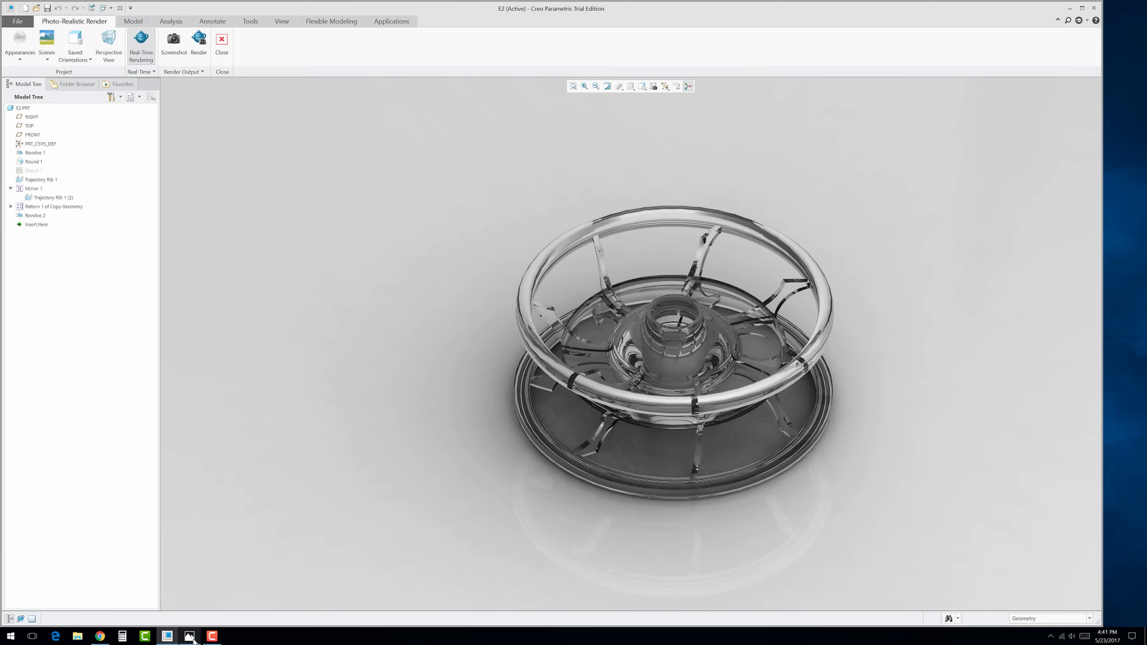
Step: Switch to Chrome and view the vertanux1.com instructional manuals page, highlighting the site name in its address
left_click(100, 637)
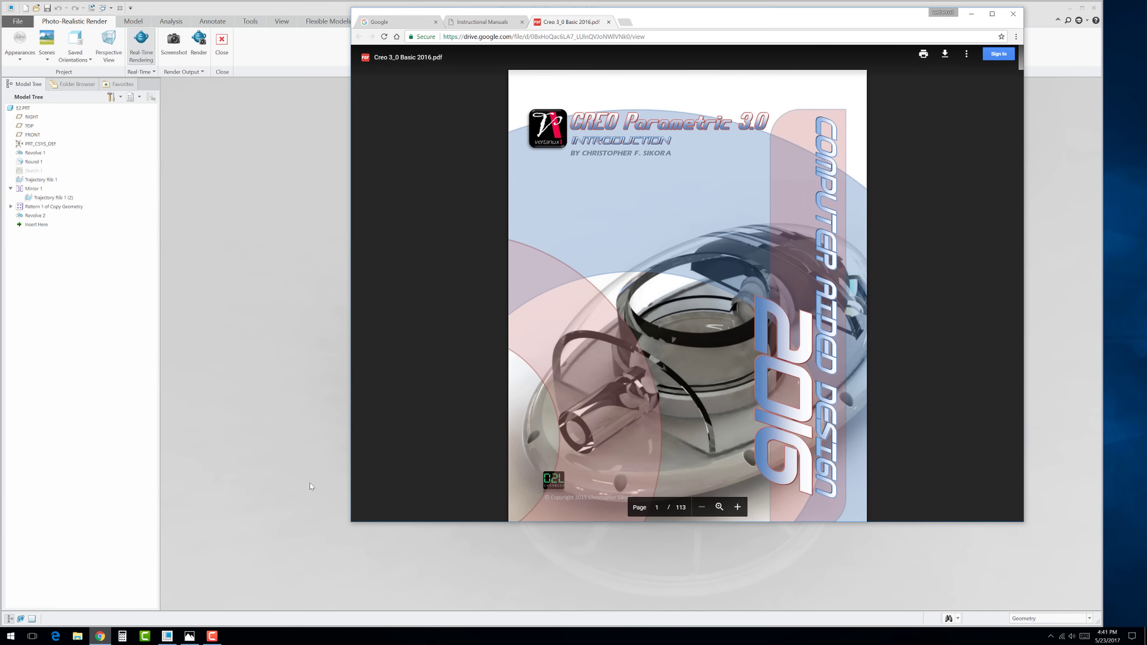
left_click(465, 23)
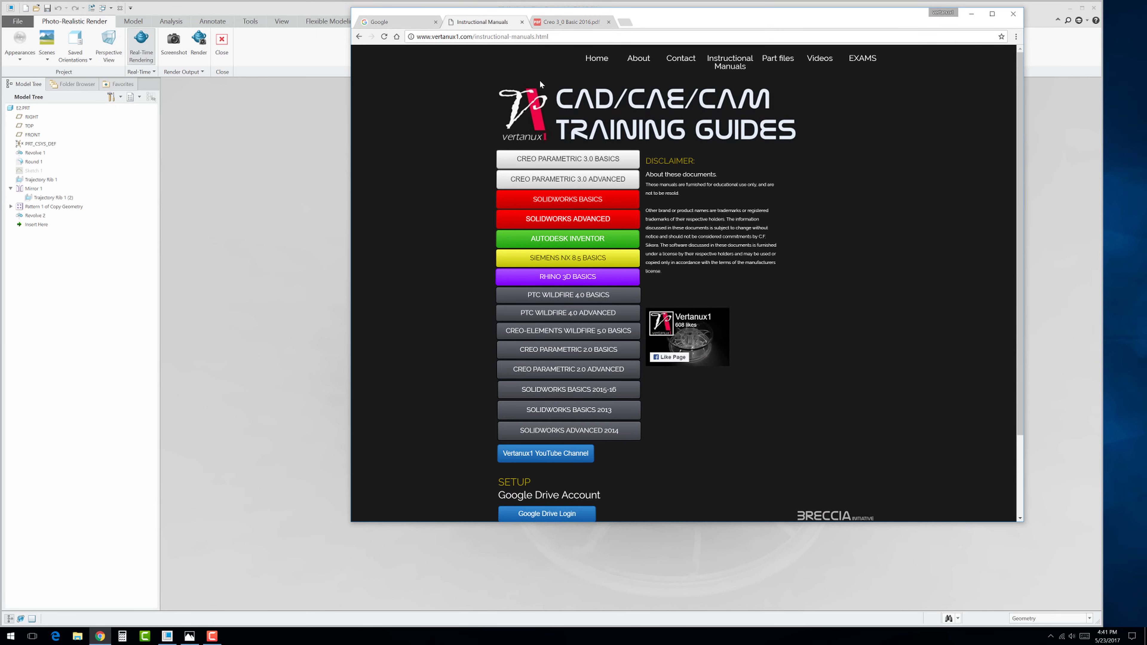
left_click_drag(431, 36, 458, 35)
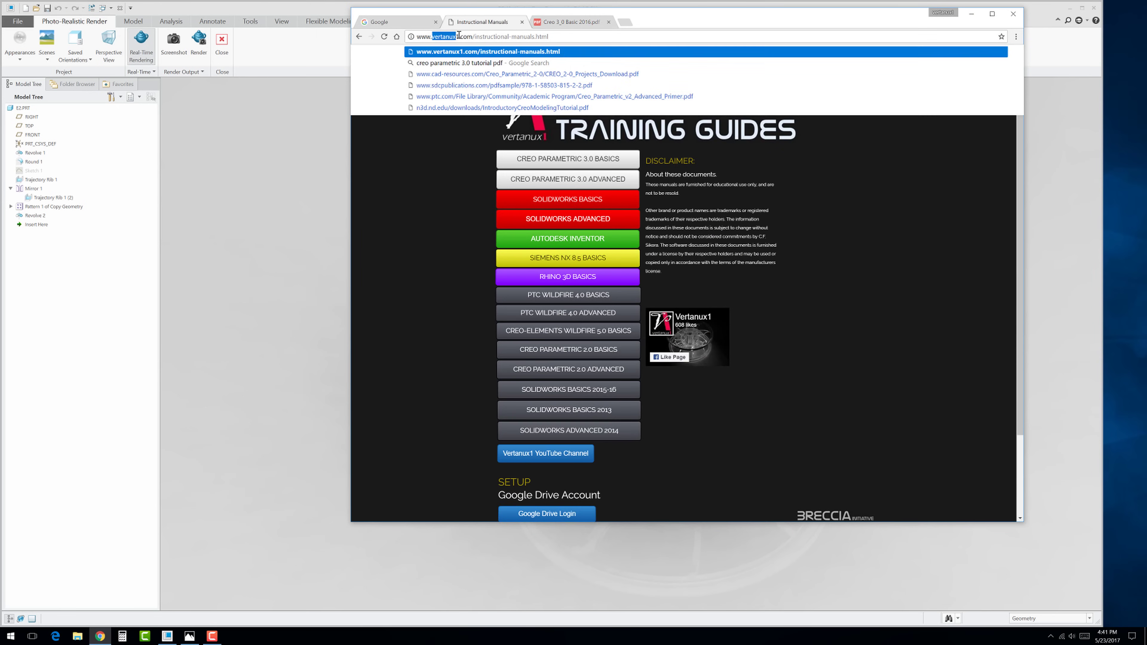
left_click(833, 197)
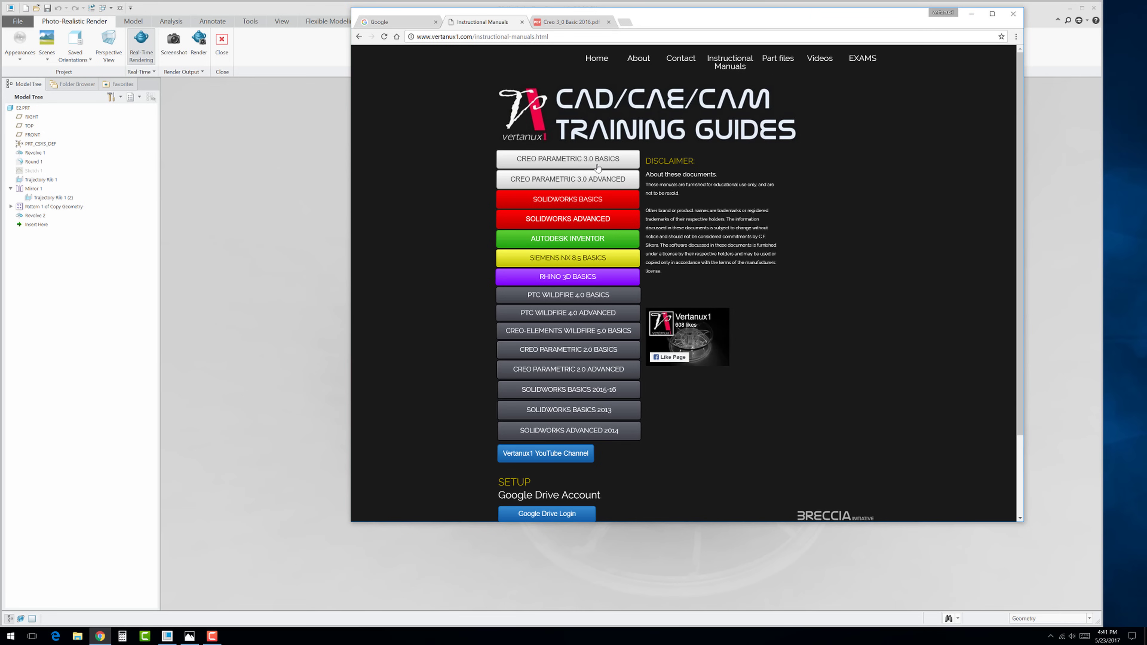
Step: Look through the Creo 3_0 Basic 2016 manual from its cover and exercise index to the sketching and sketch constraints pages
left_click(578, 22)
scroll(639, 298, "down", 20)
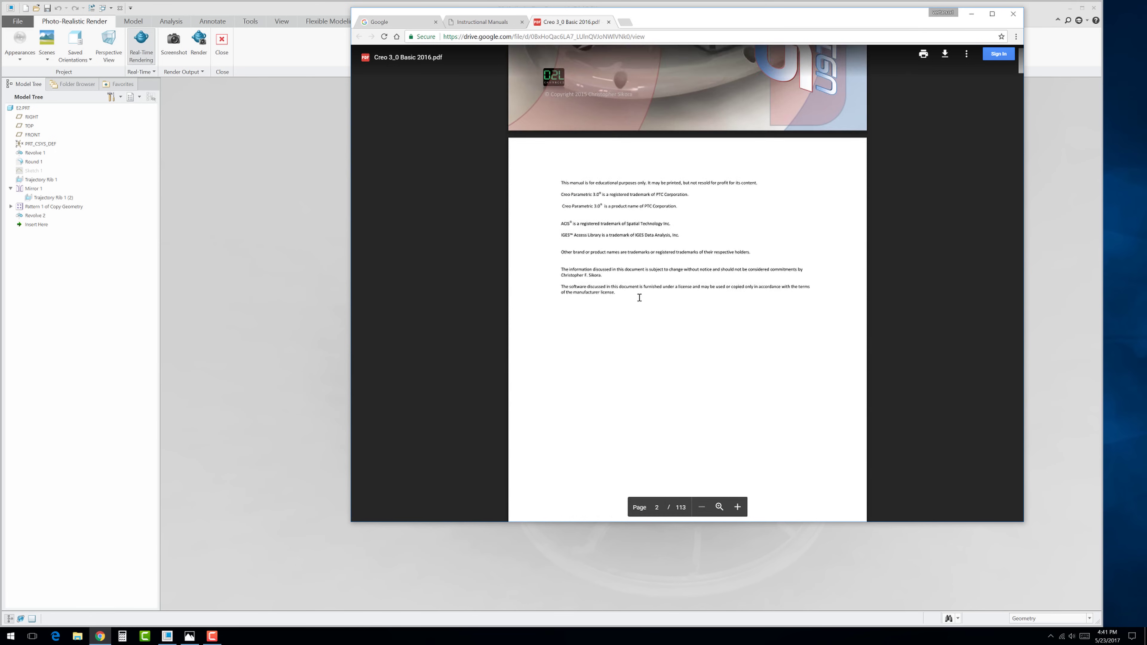
scroll(640, 297, "down", 15)
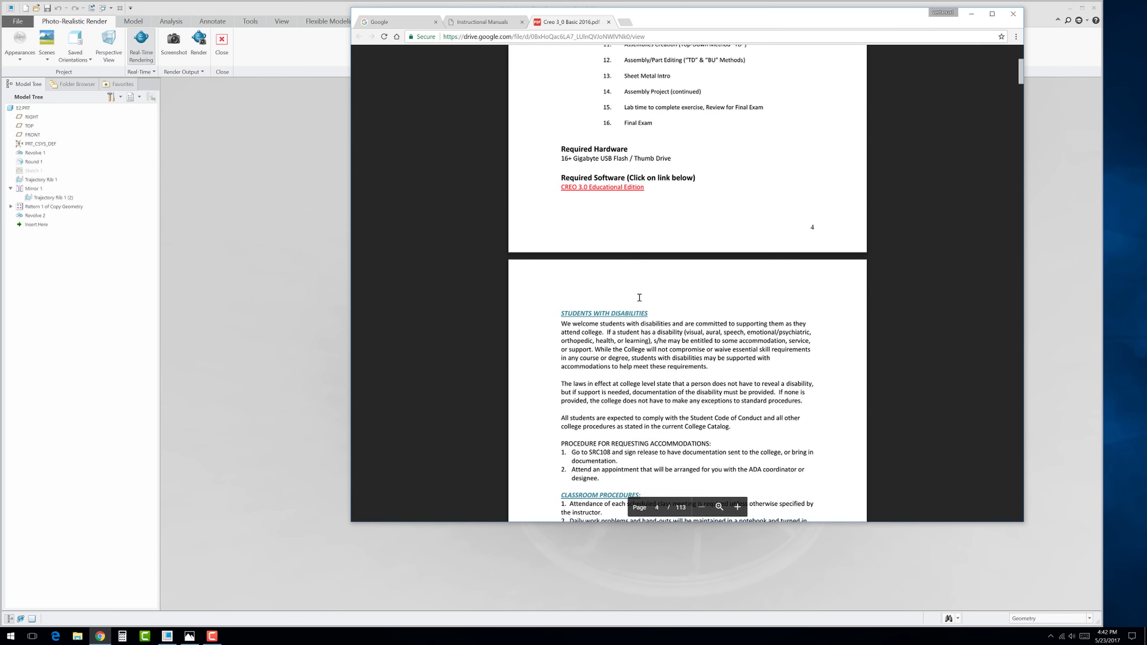
scroll(639, 297, "down", 20)
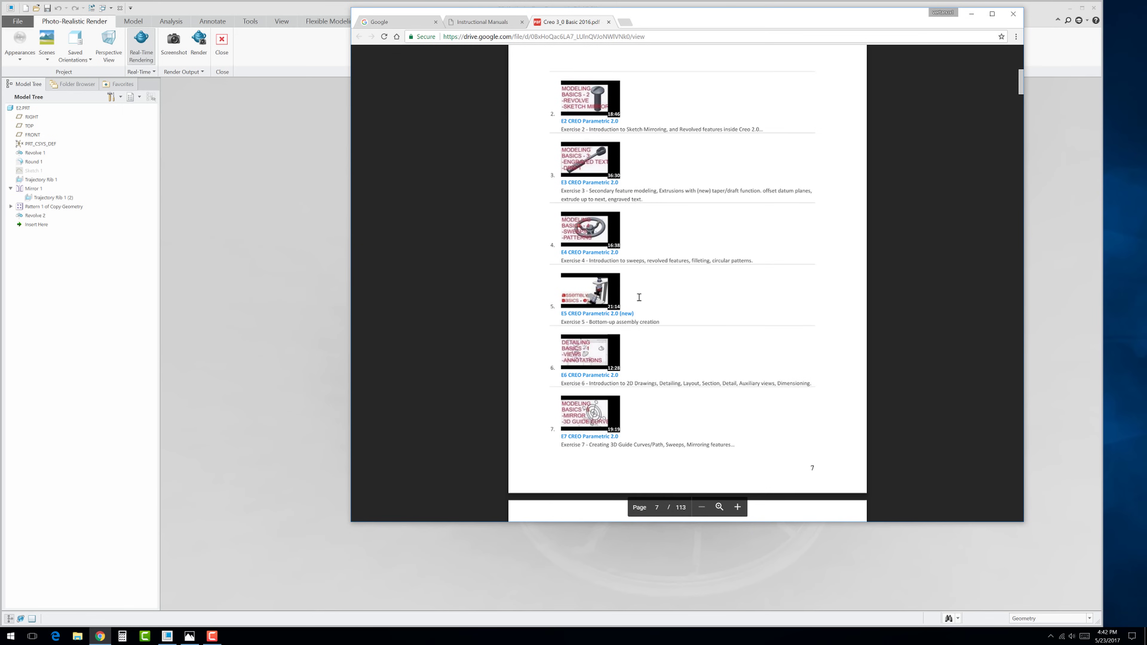
scroll(639, 297, "up", 5)
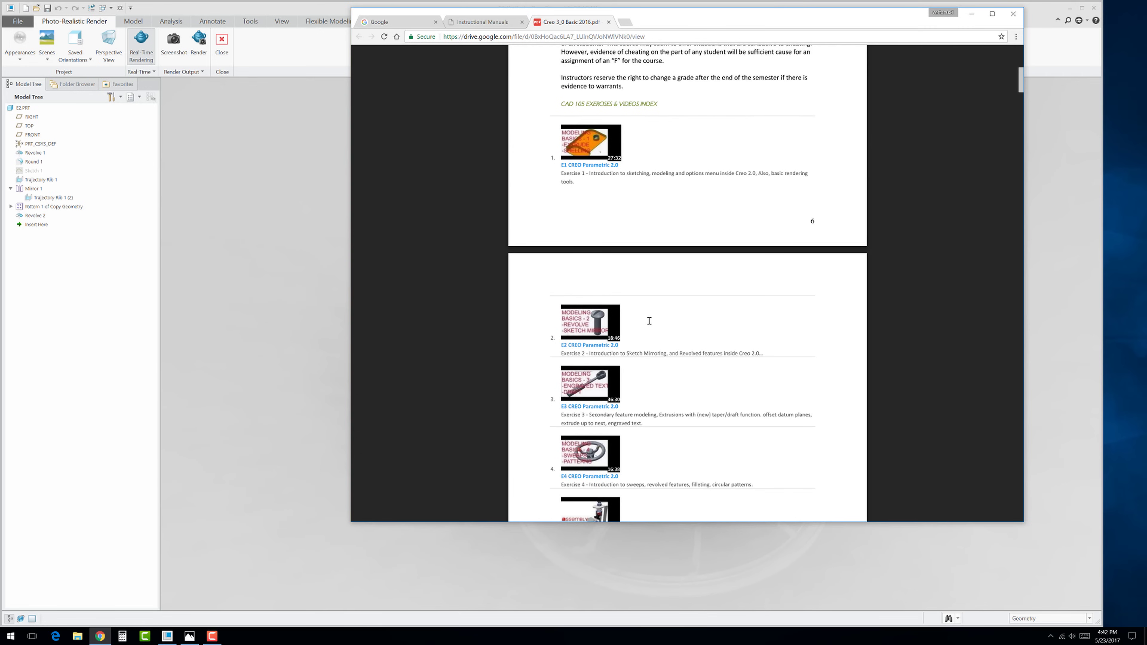
scroll(649, 320, "down", 15)
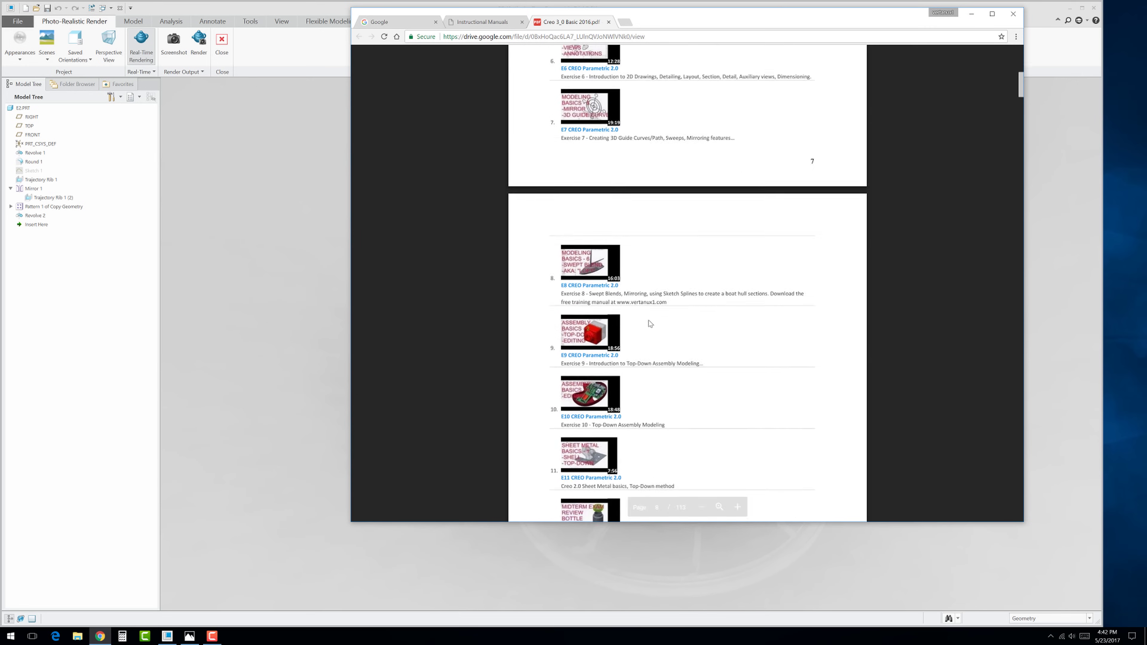
scroll(649, 320, "down", 15)
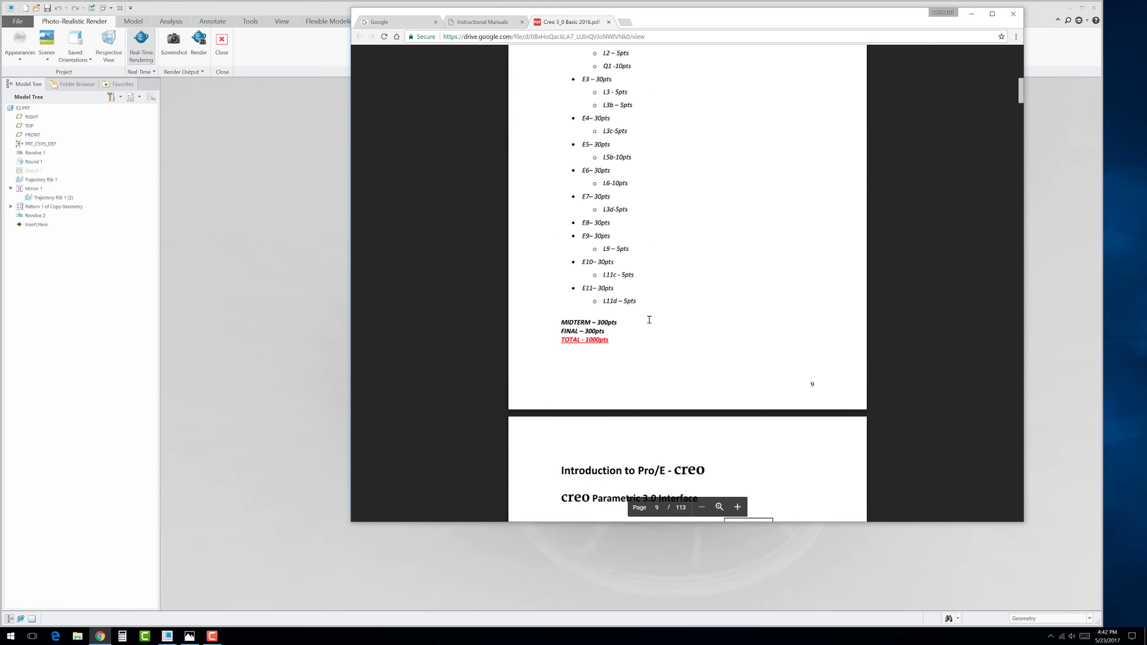
scroll(649, 320, "down", 9)
scroll(650, 320, "up", 5)
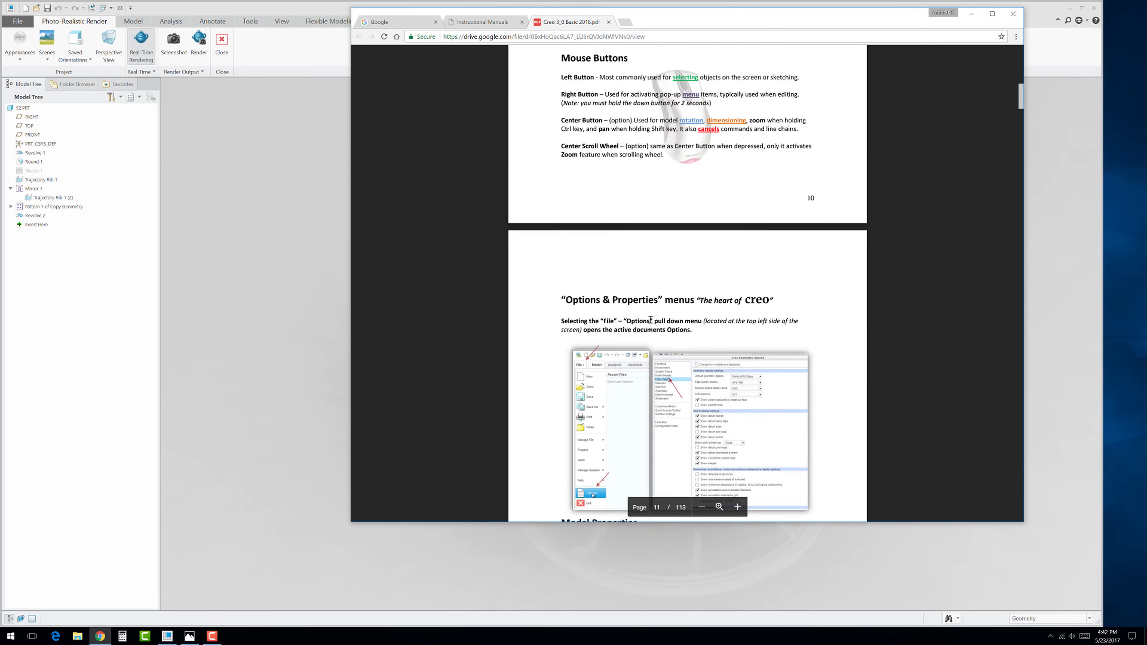
scroll(650, 320, "down", 4)
scroll(650, 320, "down", 20)
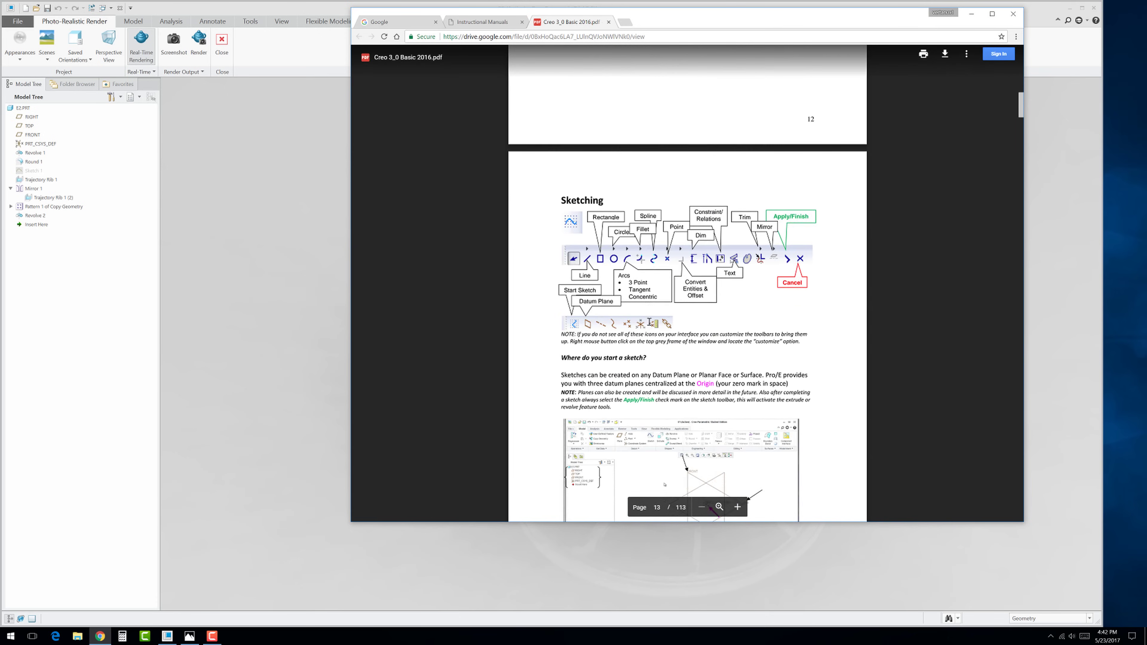
scroll(648, 323, "down", 20)
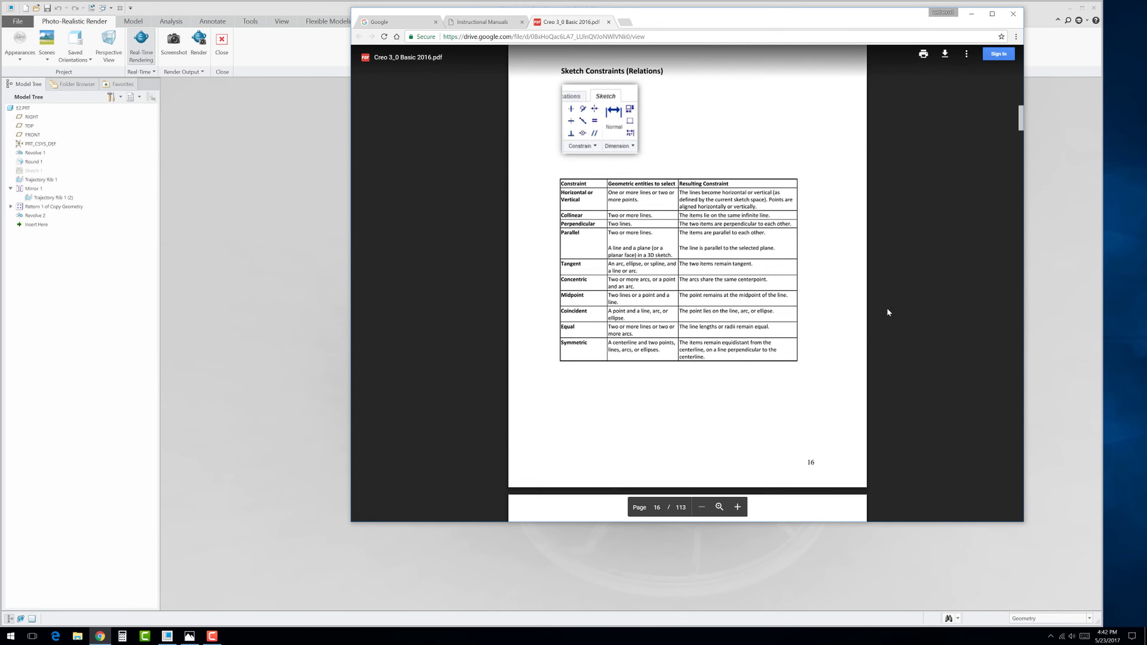
Step: Examine the manual's E2 exercise pages and the Lab 2 and Quiz 1 drawings
middle_click_drag(887, 309, 891, 367)
scroll(891, 365, "down", 3)
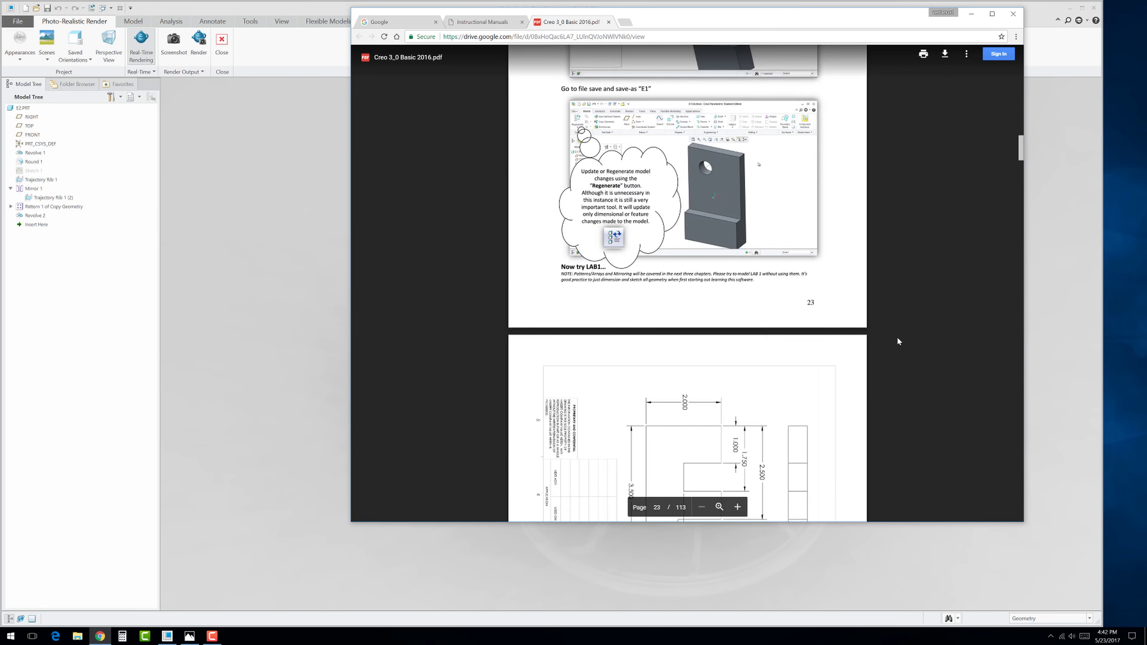
scroll(897, 341, "down", 18)
scroll(897, 341, "down", 20)
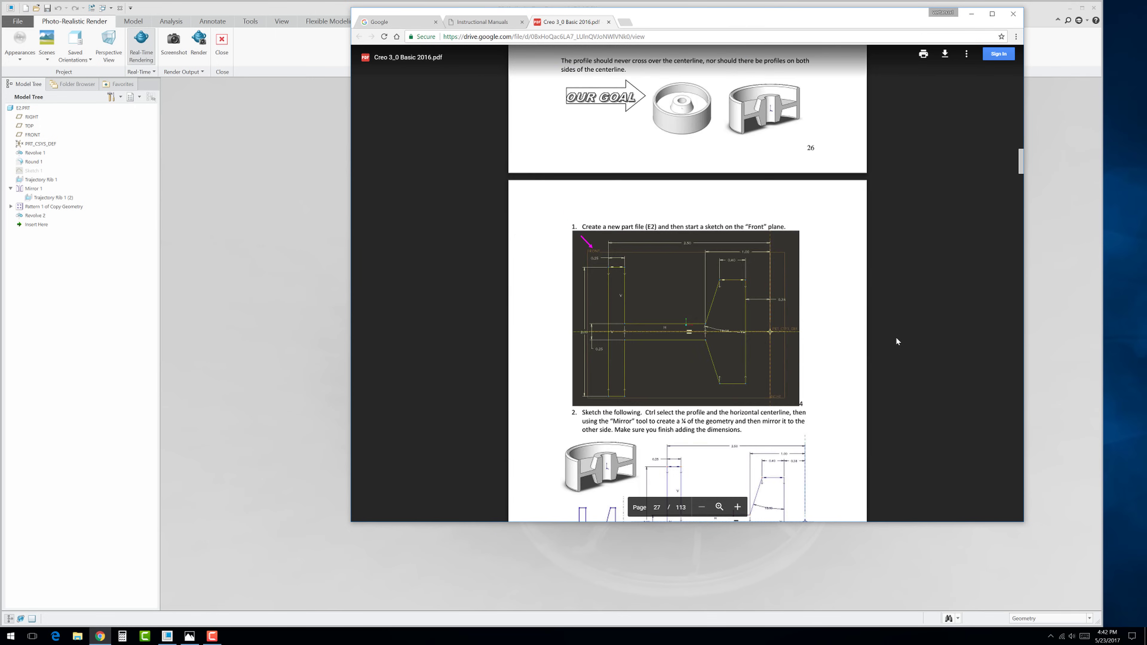
scroll(897, 342, "down", 4)
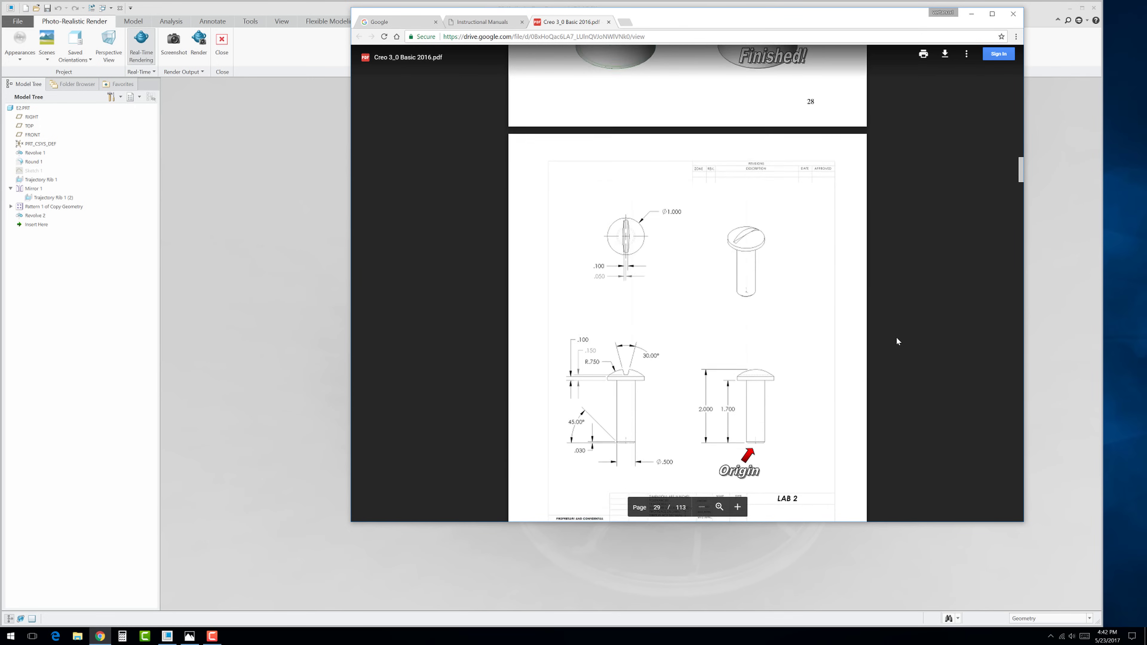
scroll(896, 341, "down", 2)
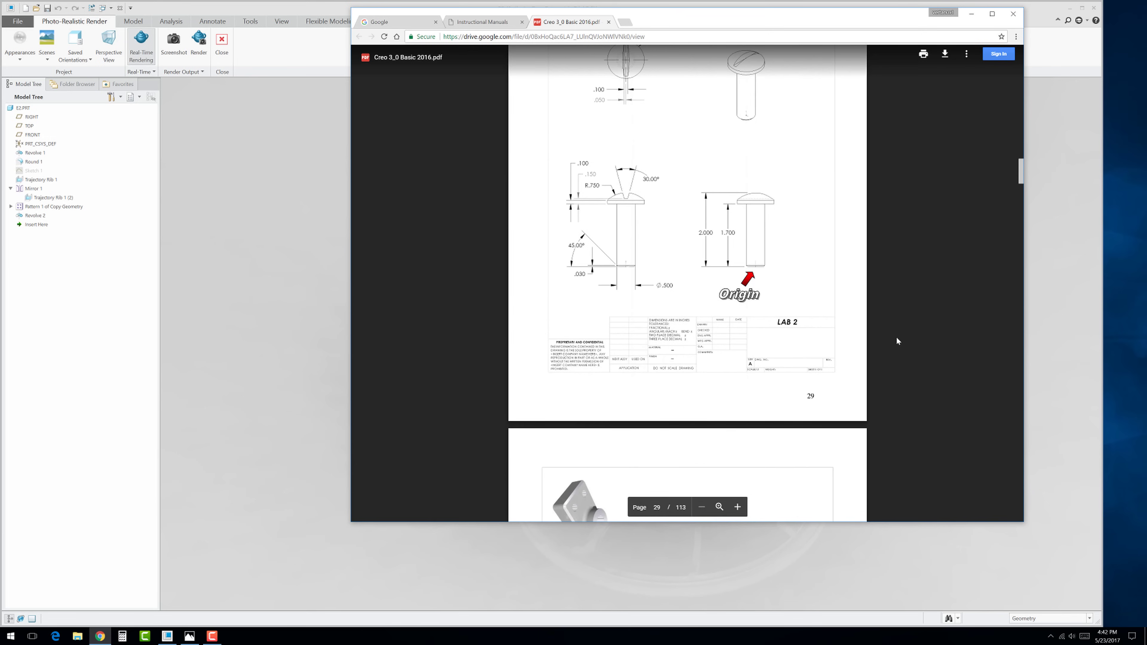
scroll(896, 342, "up", 4)
scroll(897, 341, "down", 11)
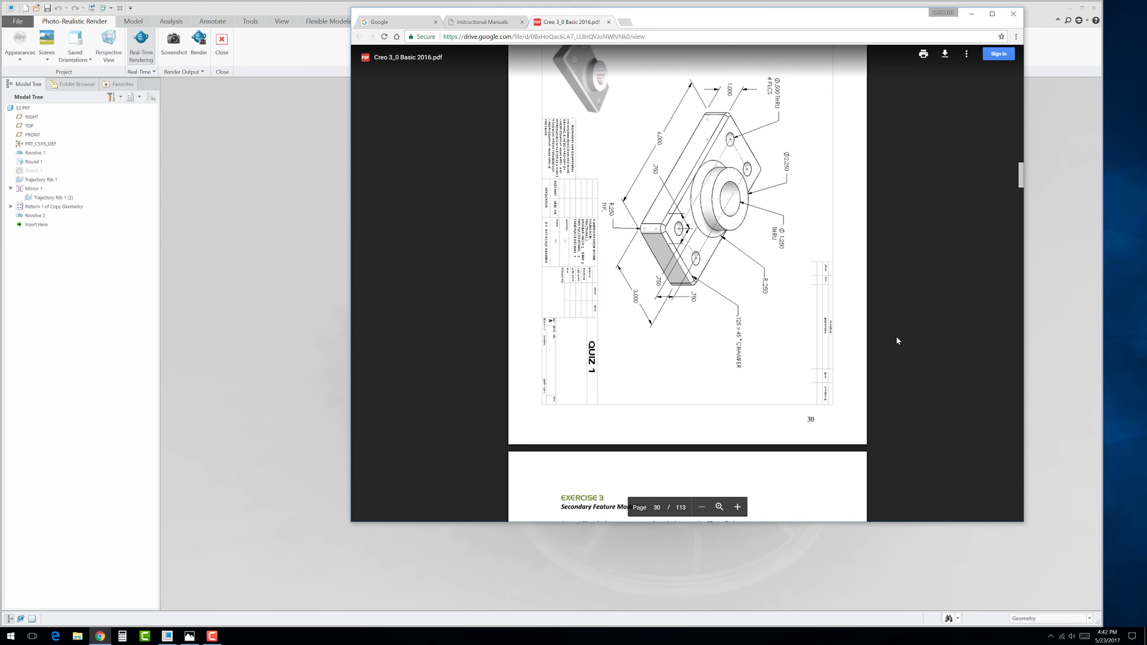
scroll(896, 341, "up", 3)
scroll(895, 342, "up", 10)
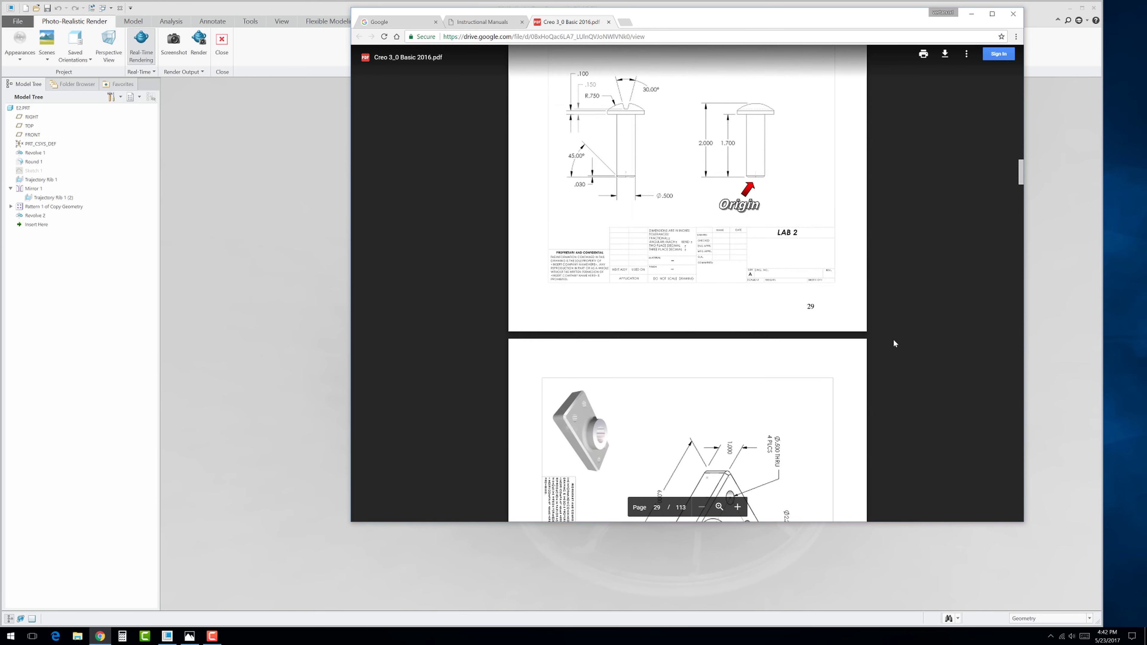
scroll(891, 342, "down", 1)
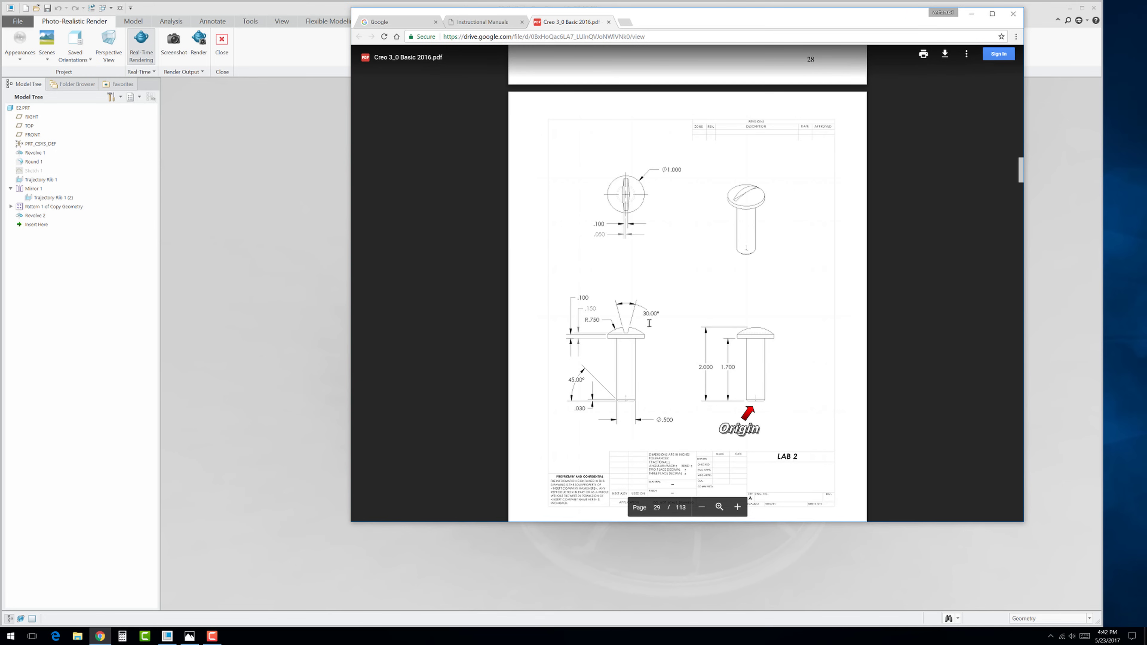
Step: Switch back to Creo Parametric and leave the photo-realistic rendering environment of the E2 part
left_click(276, 323)
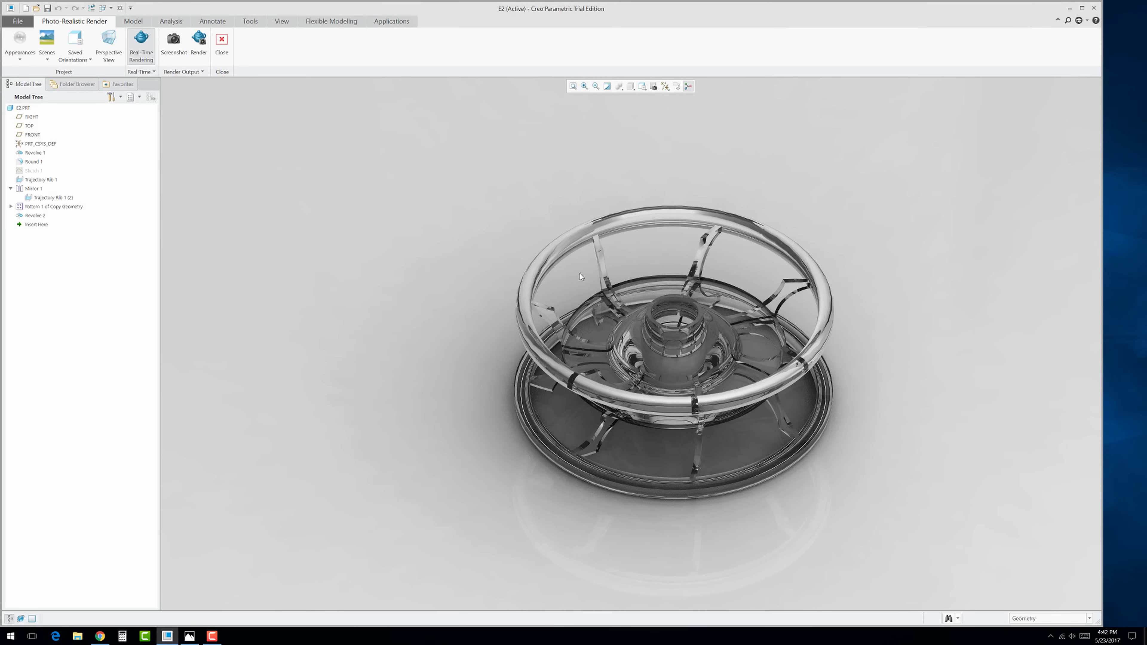
left_click(224, 47)
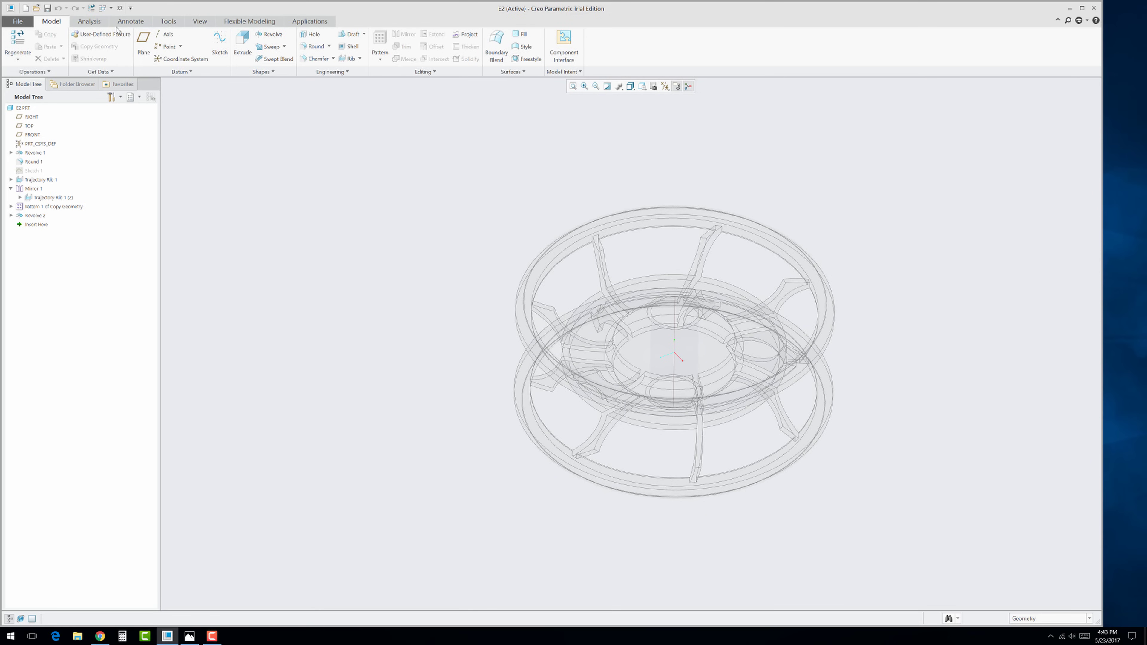
Step: Create a new solid part named L2 using the default template
left_click(17, 21)
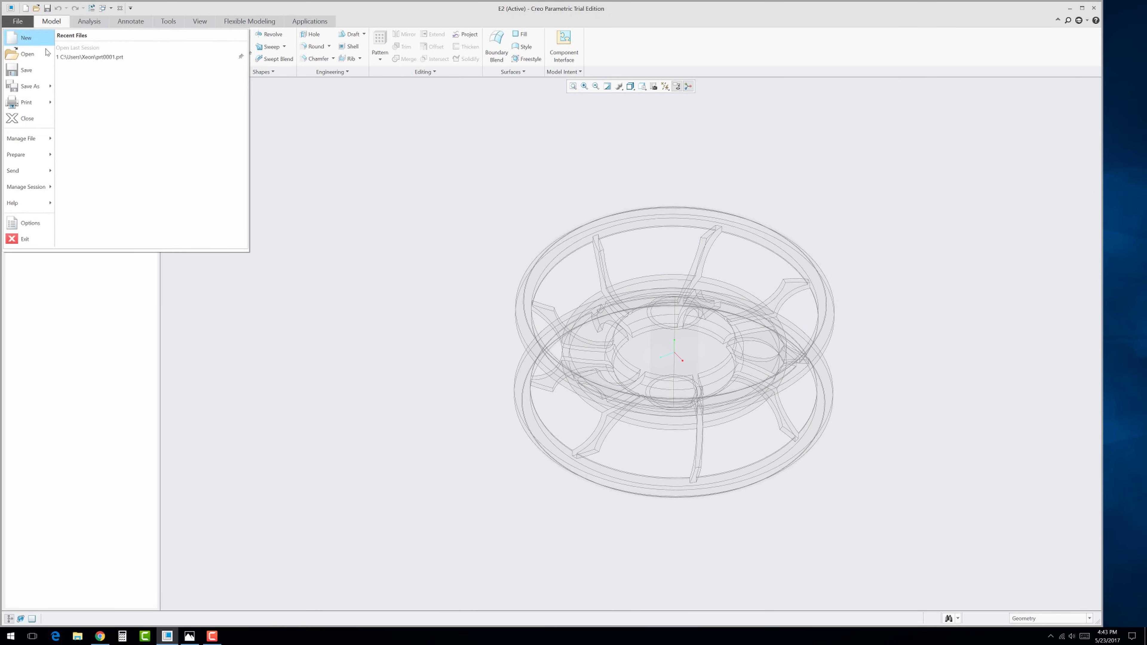
mouse_move(49, 87)
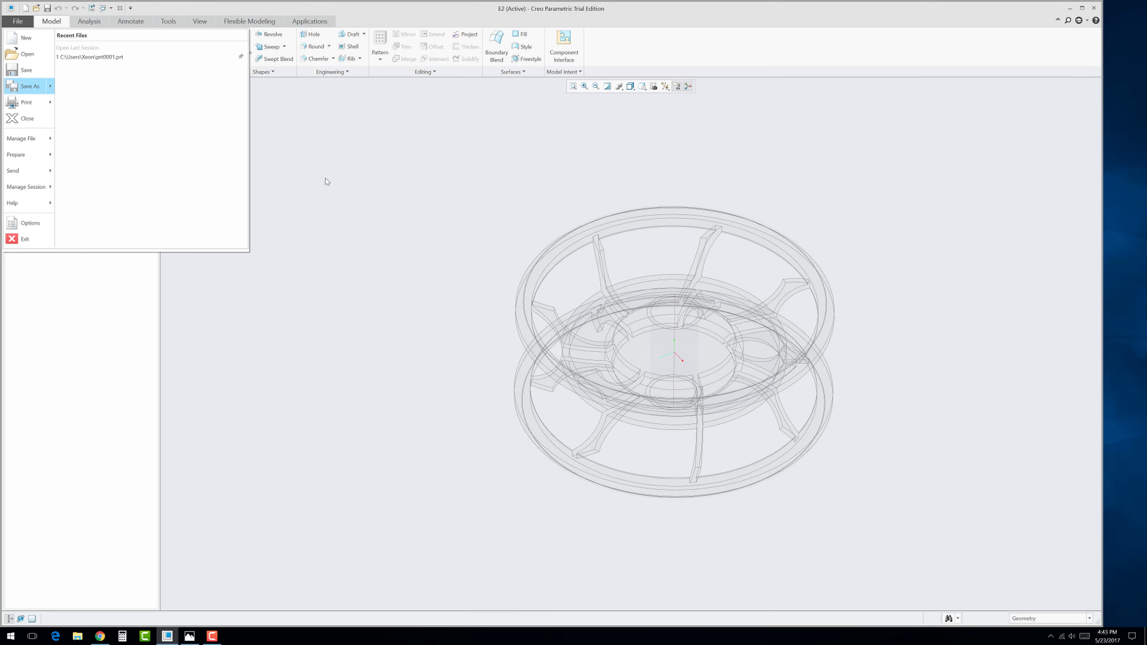
left_click(25, 38)
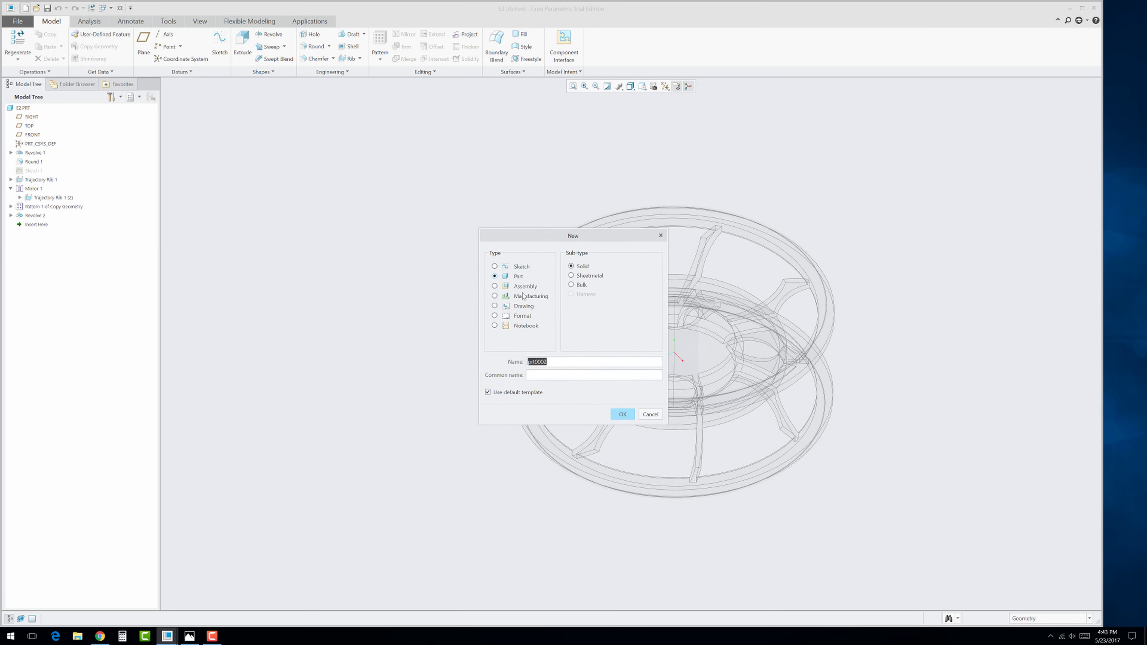
type("L2")
left_click(616, 414)
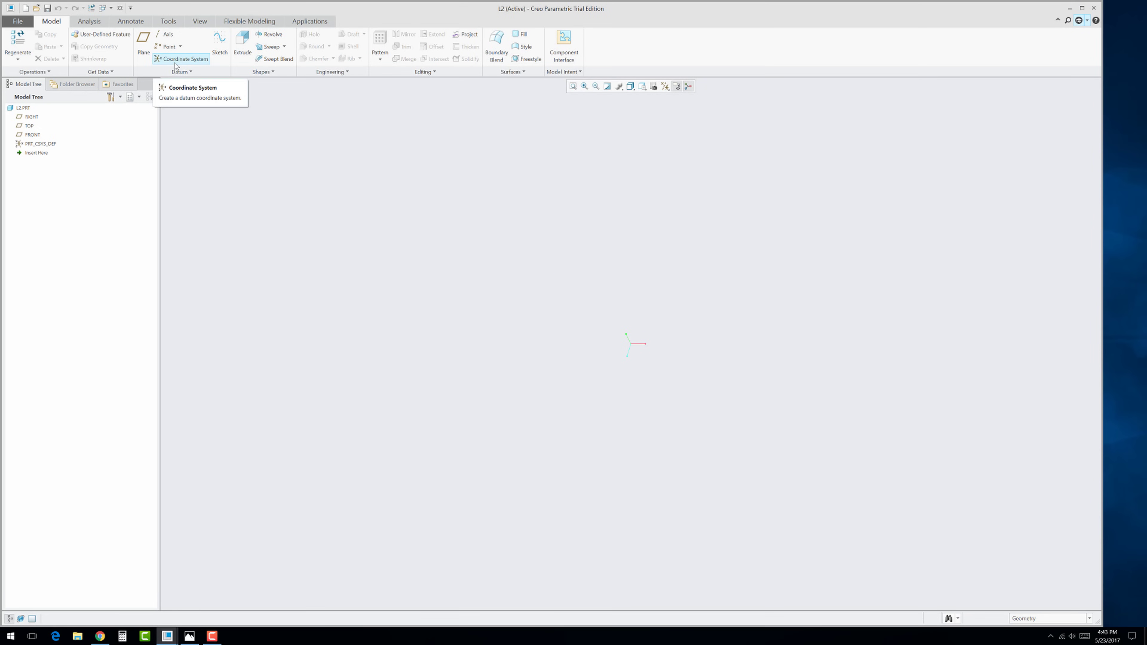
Step: Start a Revolve with a sketch on the FRONT plane and draw a vertical centerline through the origin
left_click(270, 35)
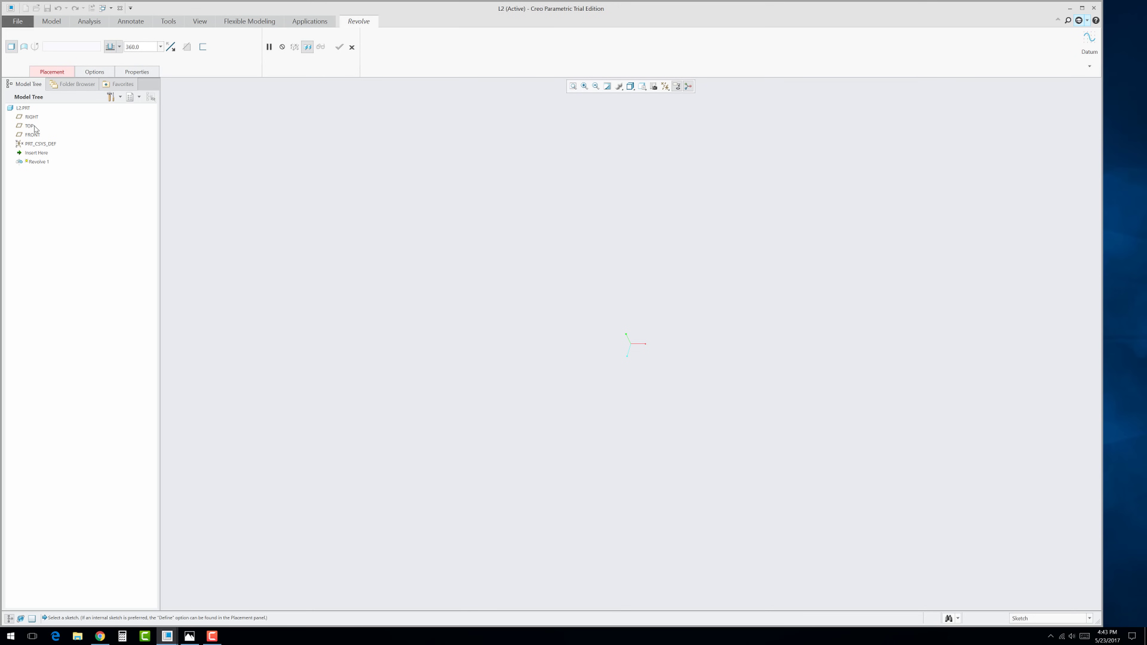
left_click(33, 135)
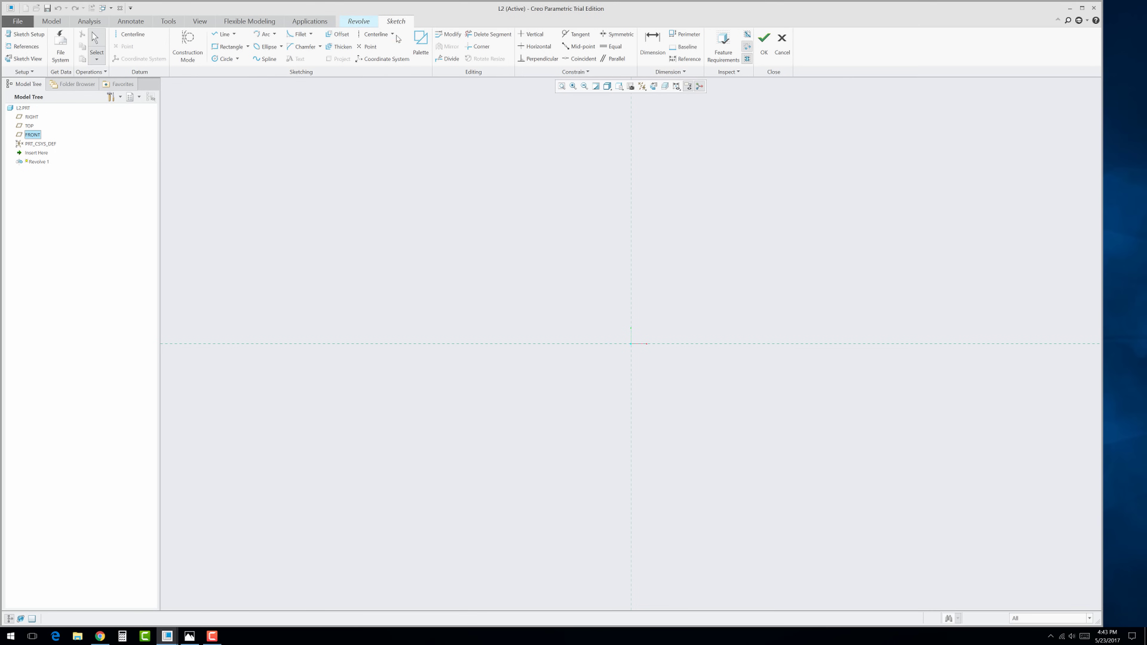
left_click(375, 34)
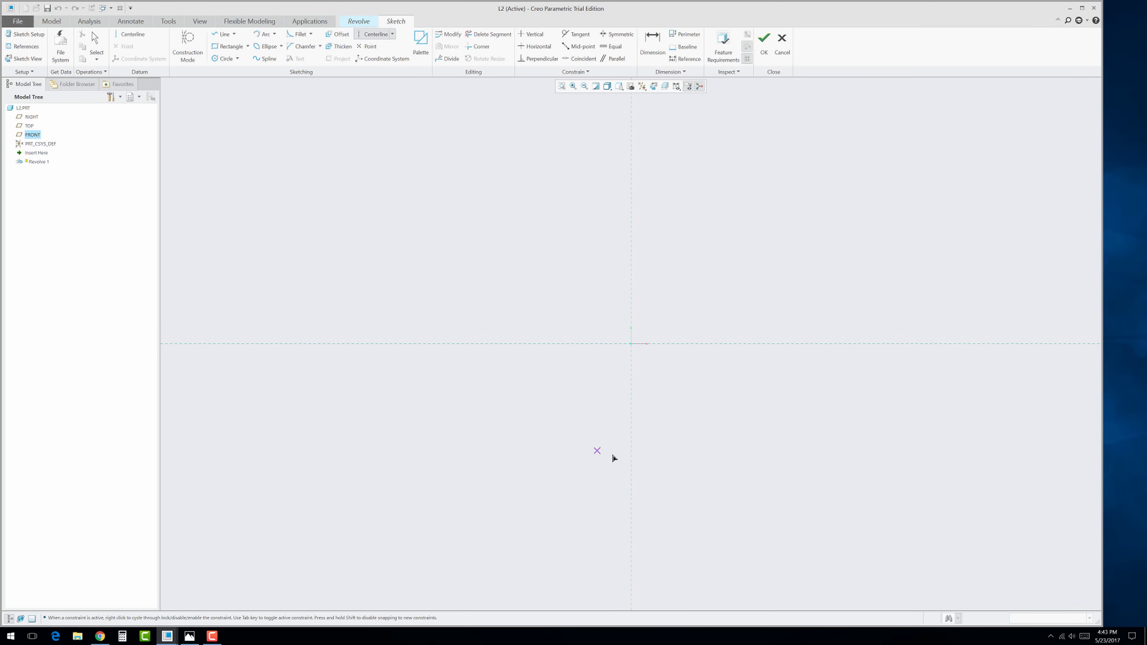
left_click(631, 344)
left_click(637, 197)
middle_click(721, 293)
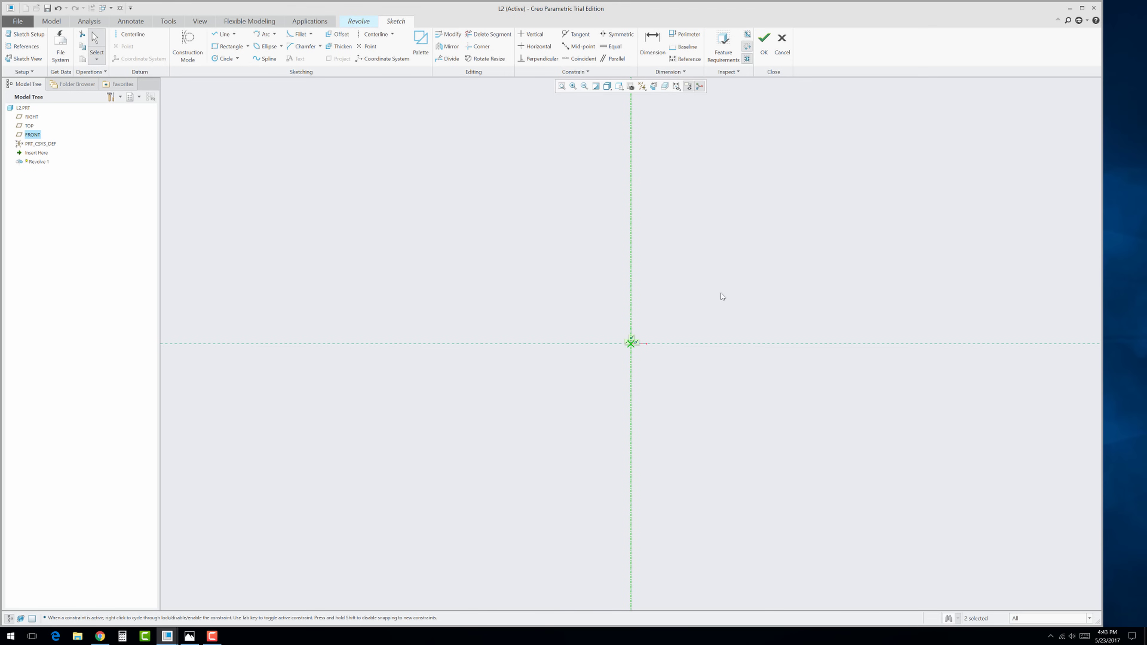
Step: Draw a vertical line upward from the origin along the centerline and set its length to 2
left_click(224, 34)
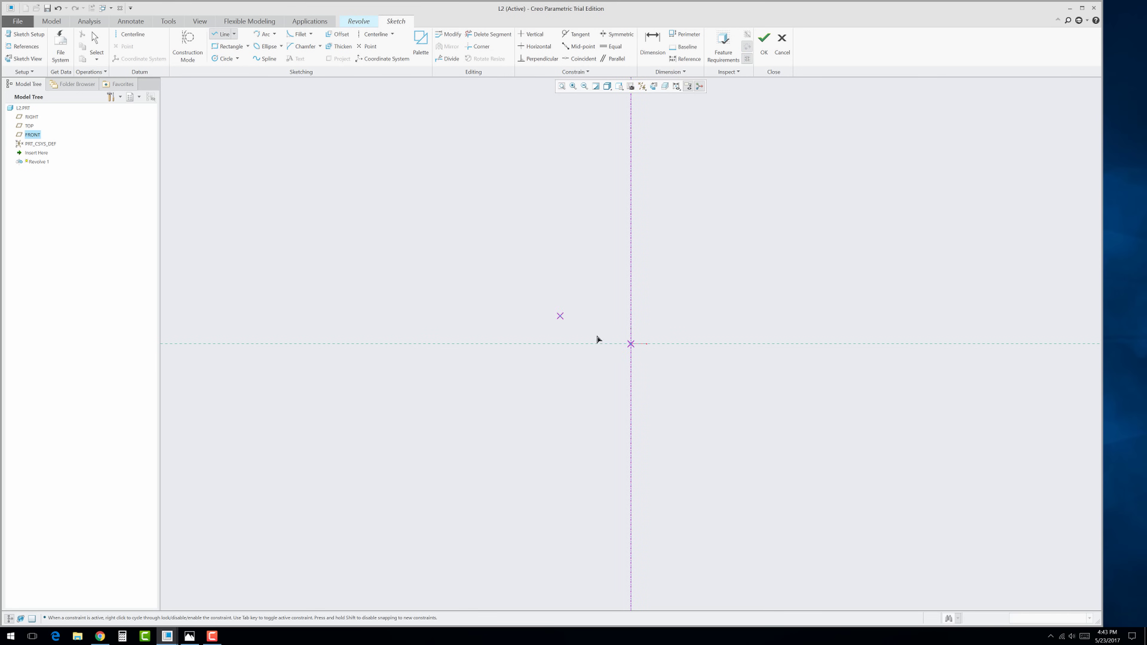
left_click(630, 344)
left_click(636, 256)
middle_click(664, 285)
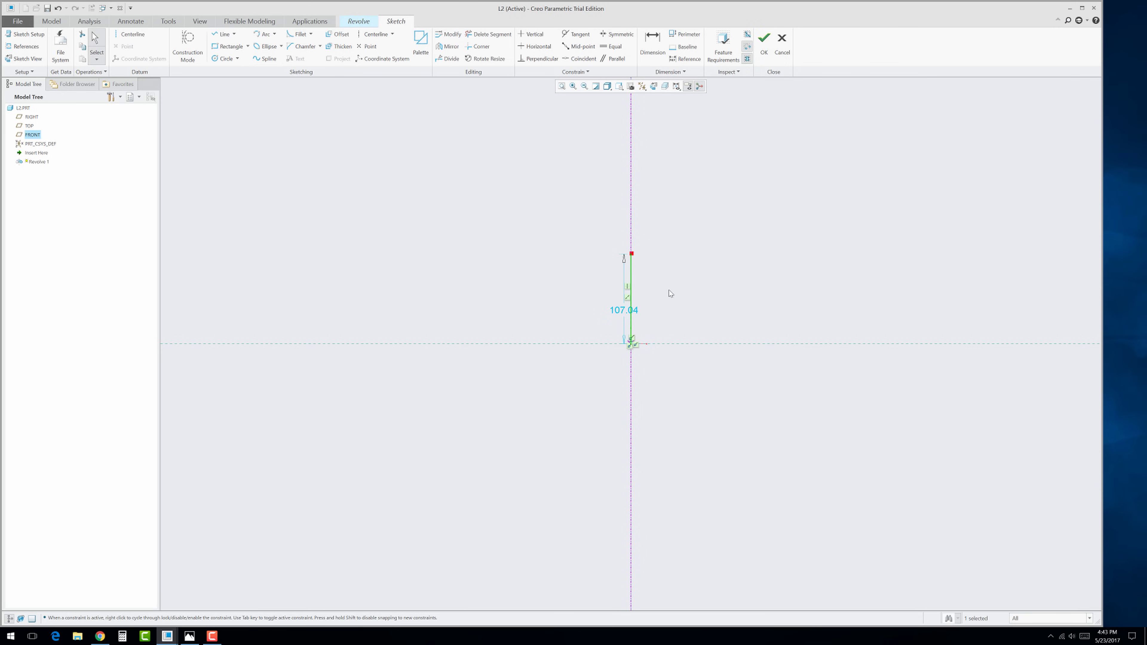
double_click(625, 311)
type("2")
key("Return")
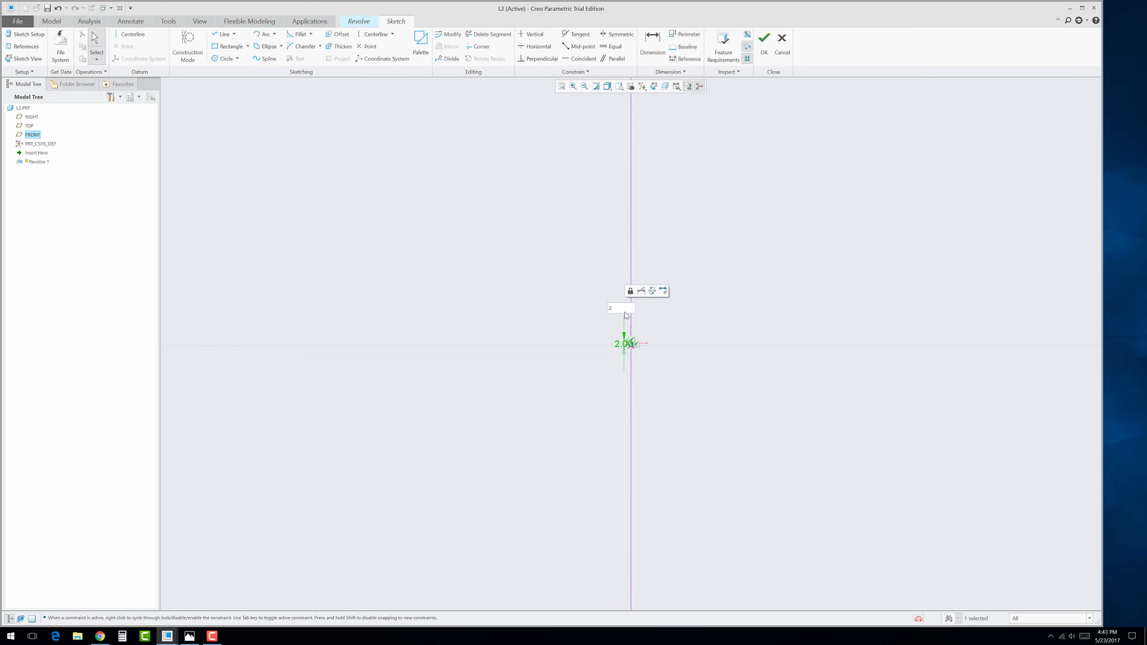
Step: Draw the stepped half-profile from the origin: about 0.45 outward, 1.40 up, 0.31 outward and 0.14 up
left_click(223, 34)
left_click(633, 537)
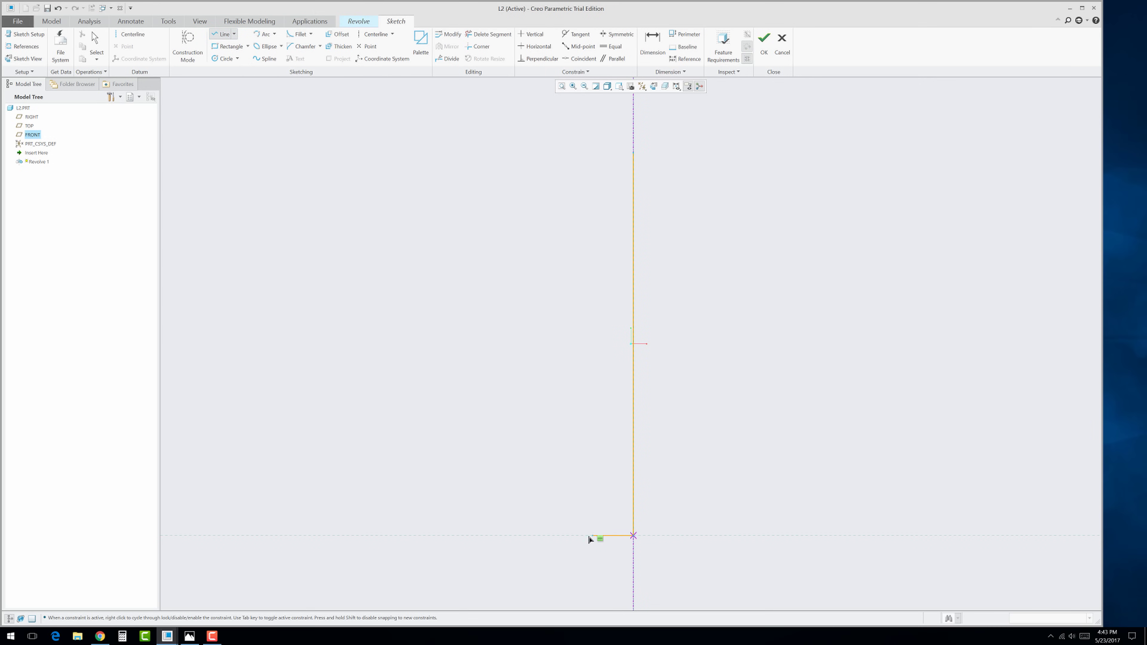
left_click(547, 535)
left_click(547, 266)
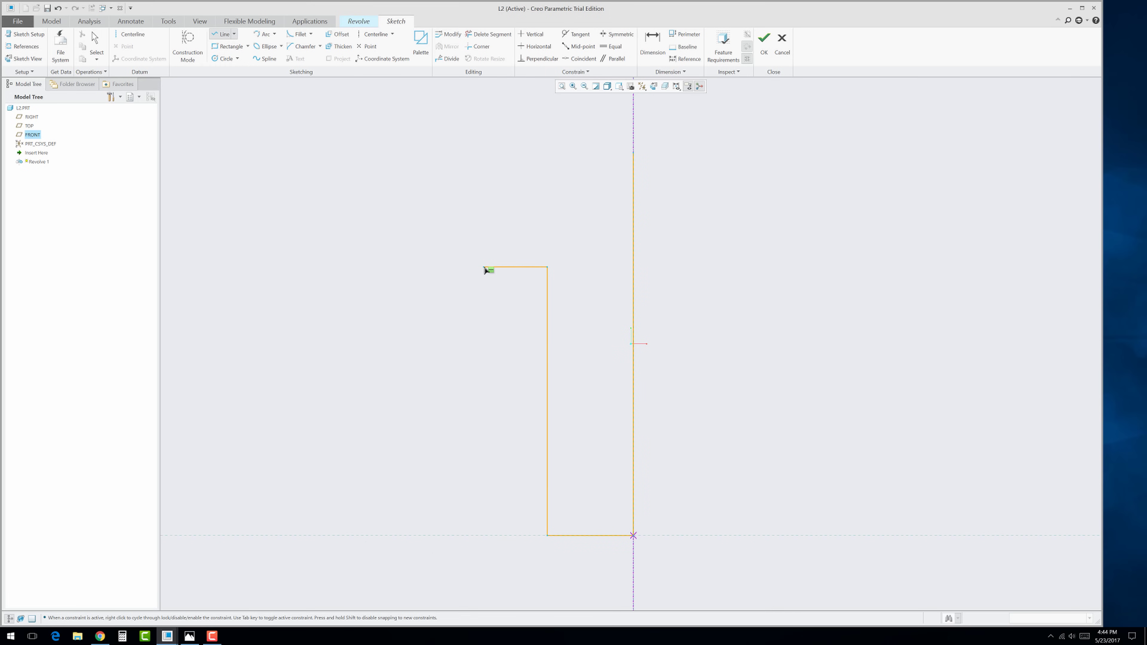
left_click(488, 266)
left_click(489, 240)
middle_click(516, 240)
middle_click(549, 247)
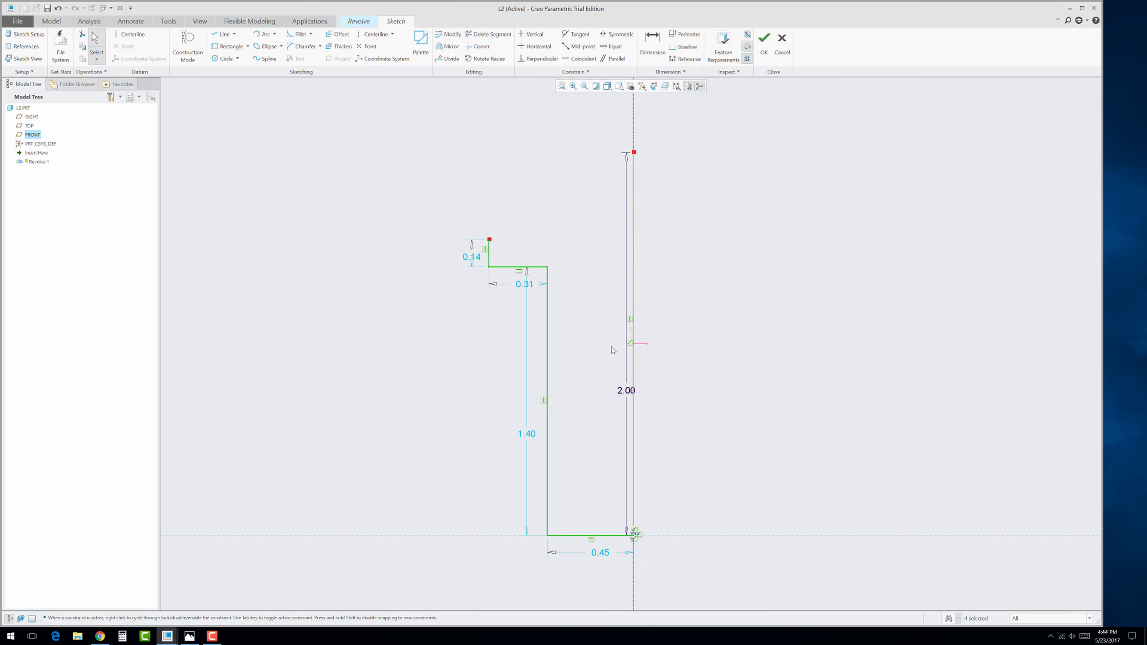
Step: Set the profile's bottom width to 0.25, the shank height to 1.7 and the head's rim height to 0.1
double_click(601, 552)
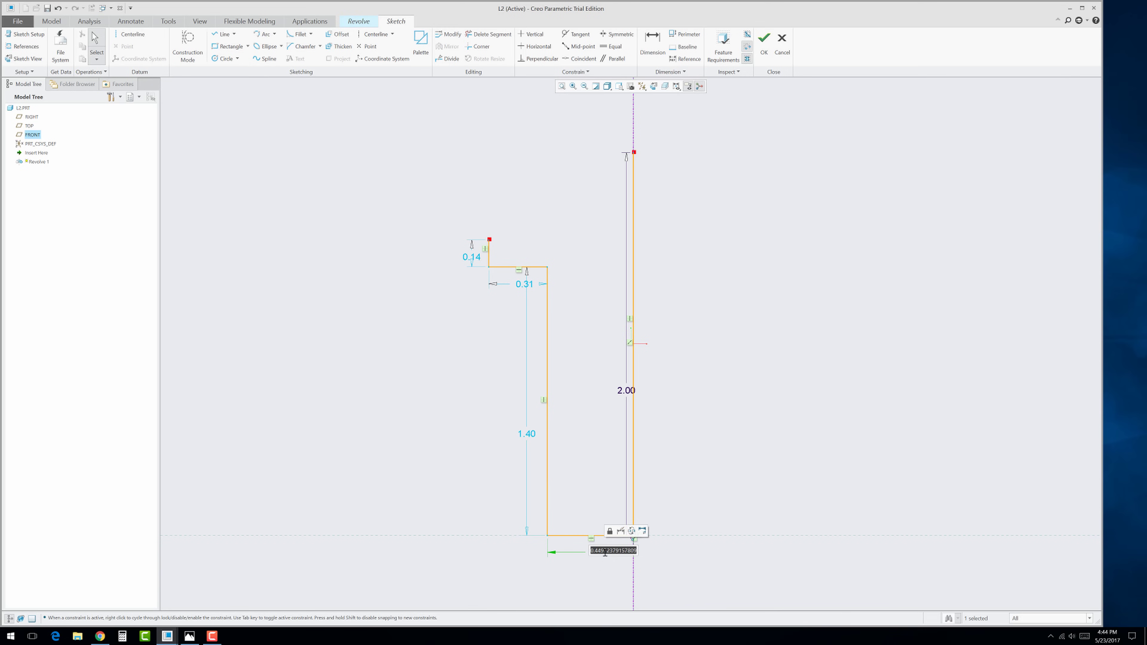
key("BackSpace")
key("Return")
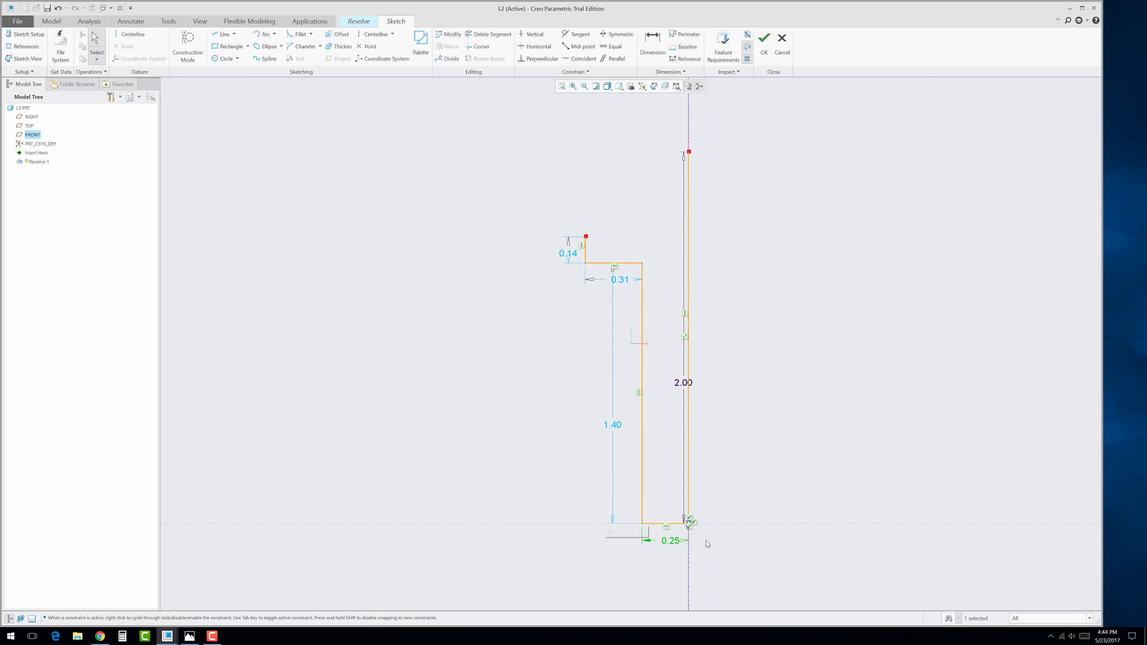
double_click(612, 425)
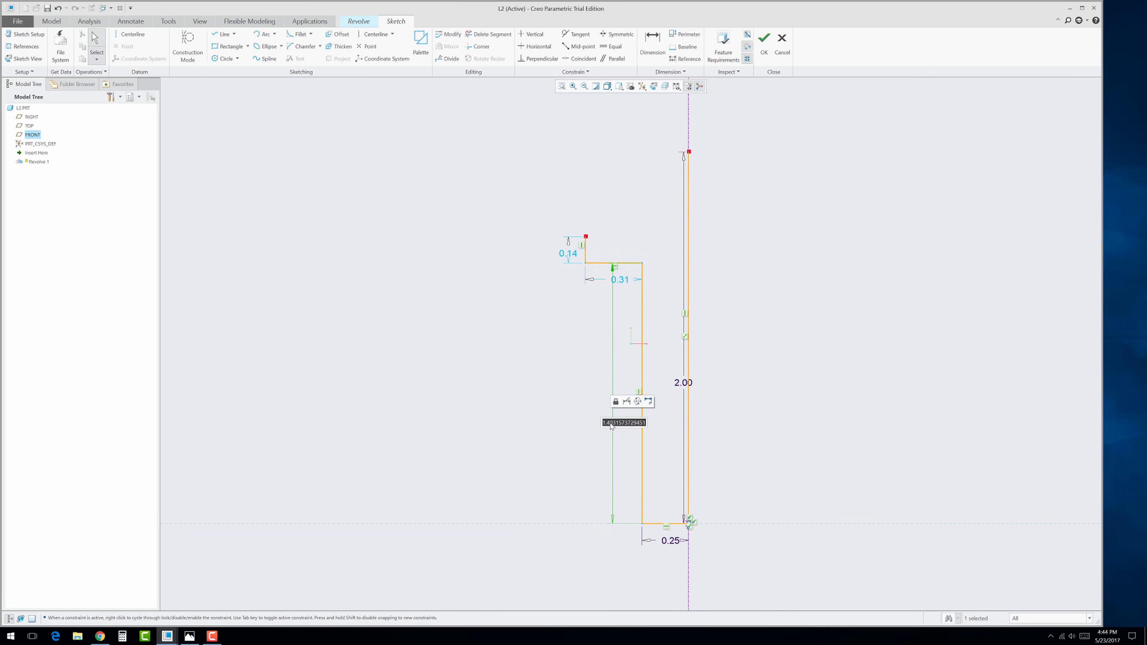
type("1.7")
key("Return")
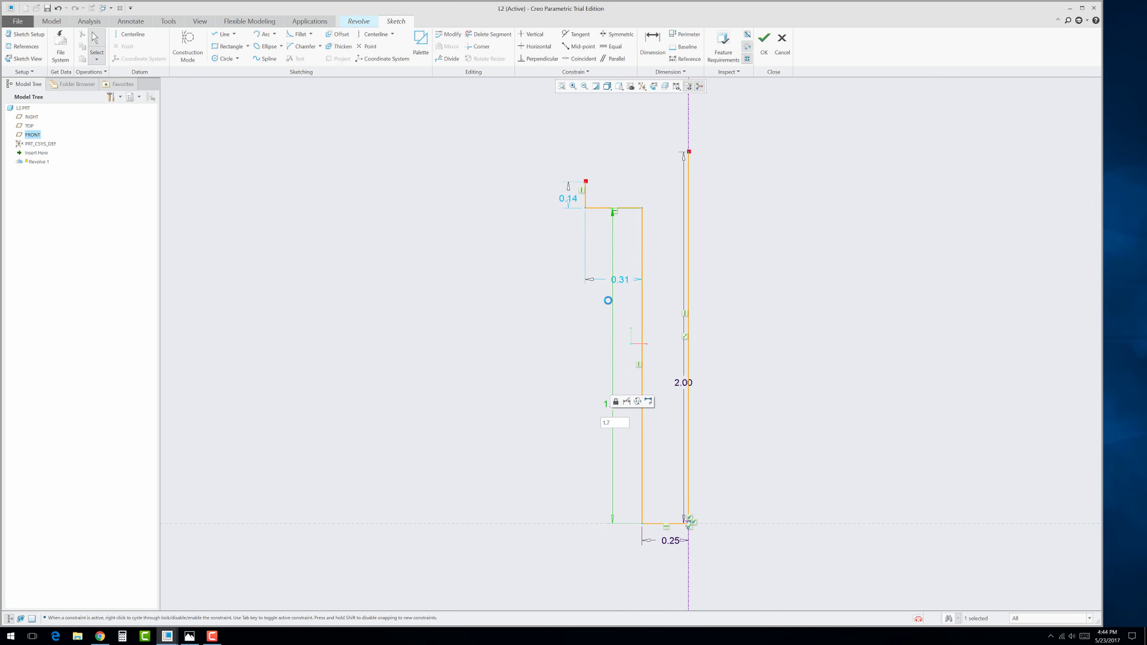
double_click(567, 199)
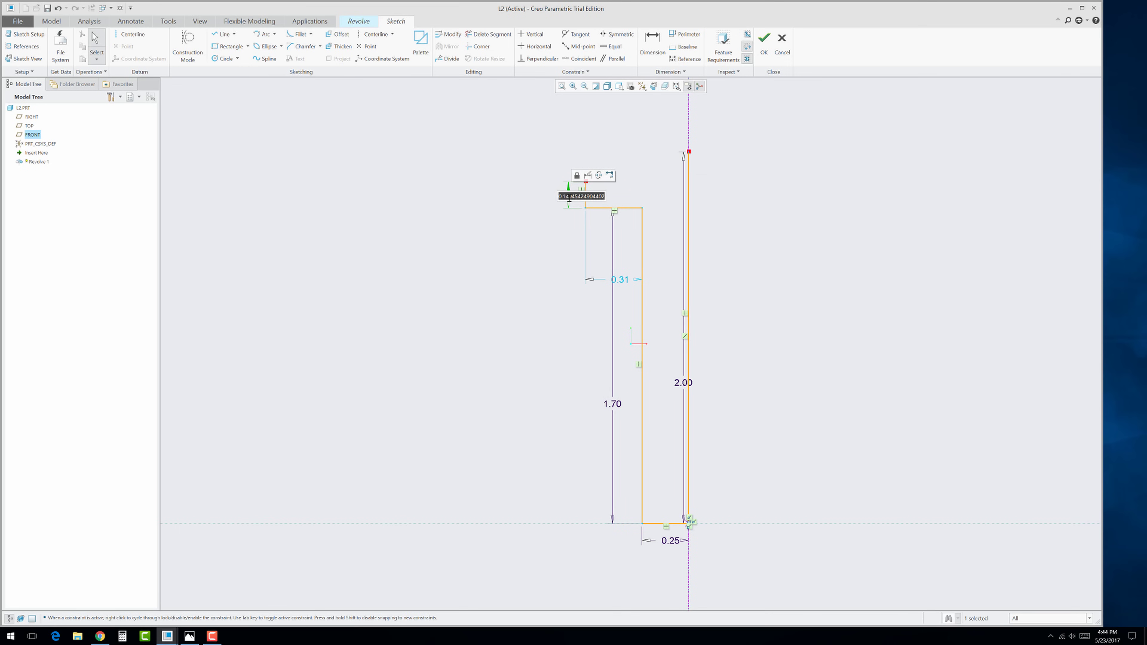
type("0.1")
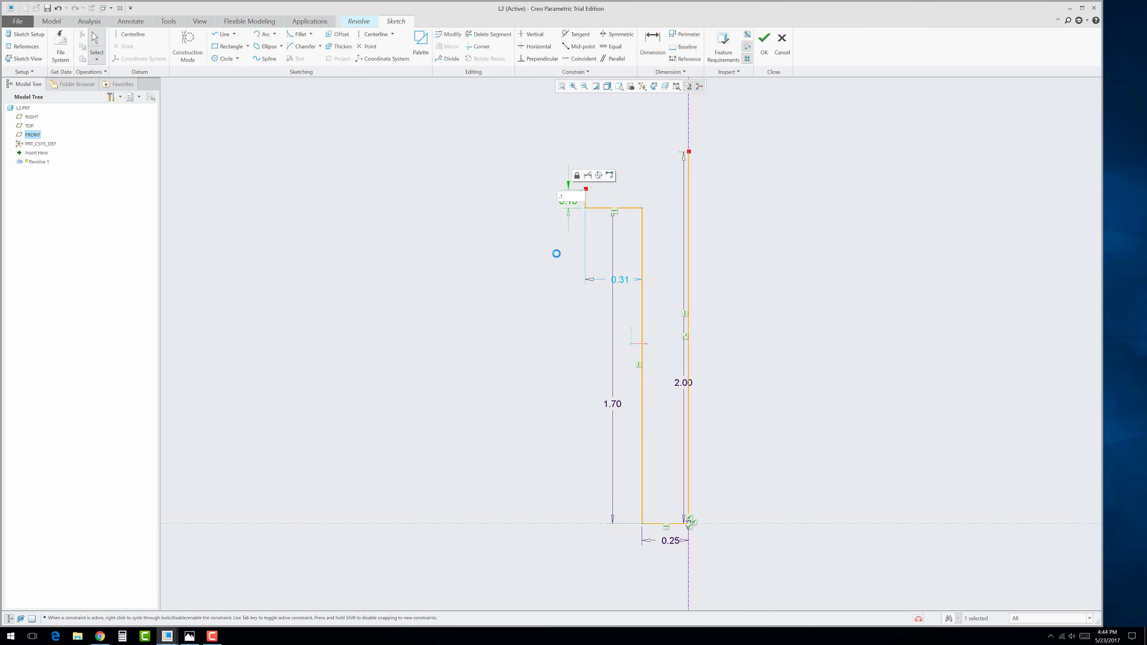
key("Return")
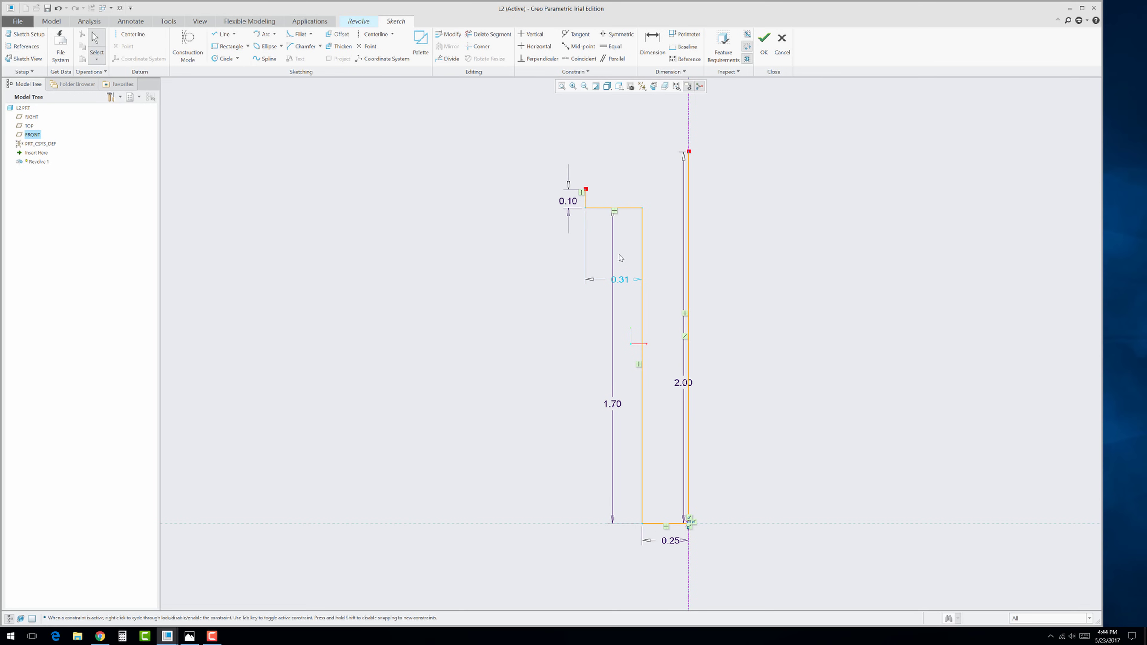
Step: Dimension the head's outer edge from the centerline and set the distance to 0.5
left_click(652, 49)
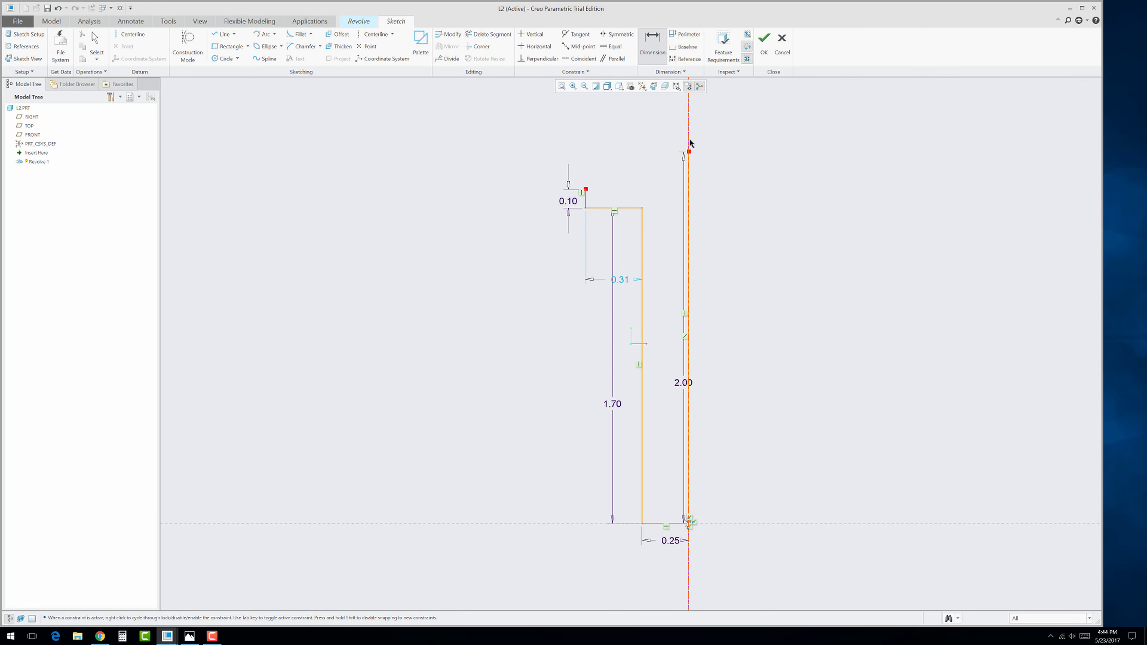
middle_click(707, 146)
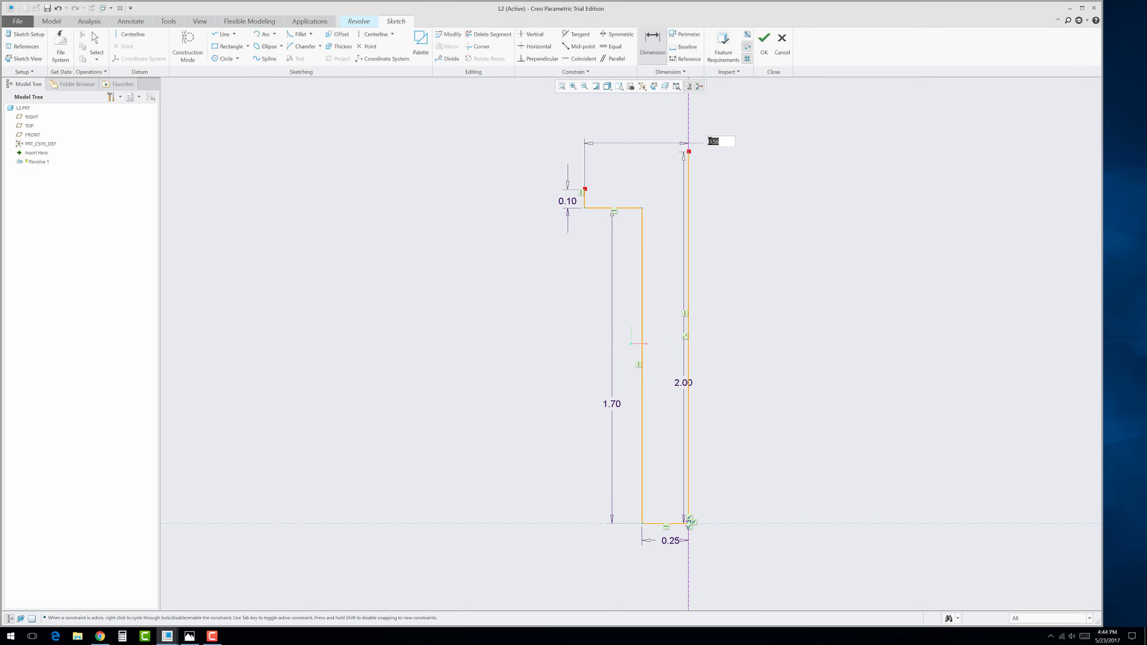
type("0.5")
key("Return")
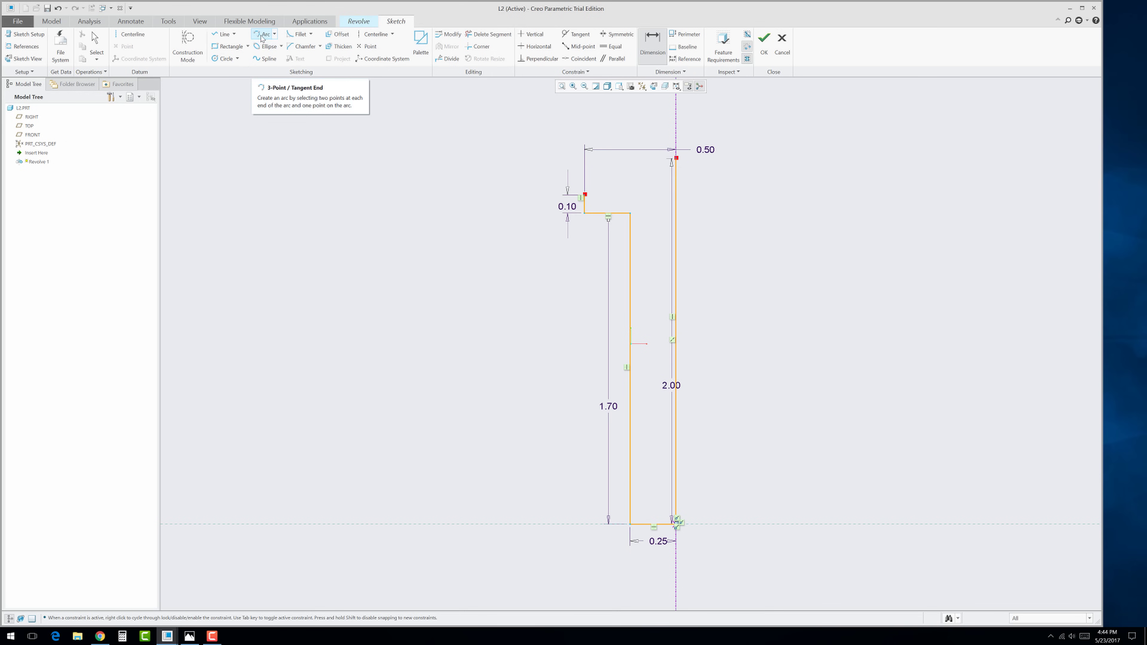
Step: Close the profile with a 3-point arc from the head's rim to the top of the vertical line, centred on the centerline
left_click(274, 34)
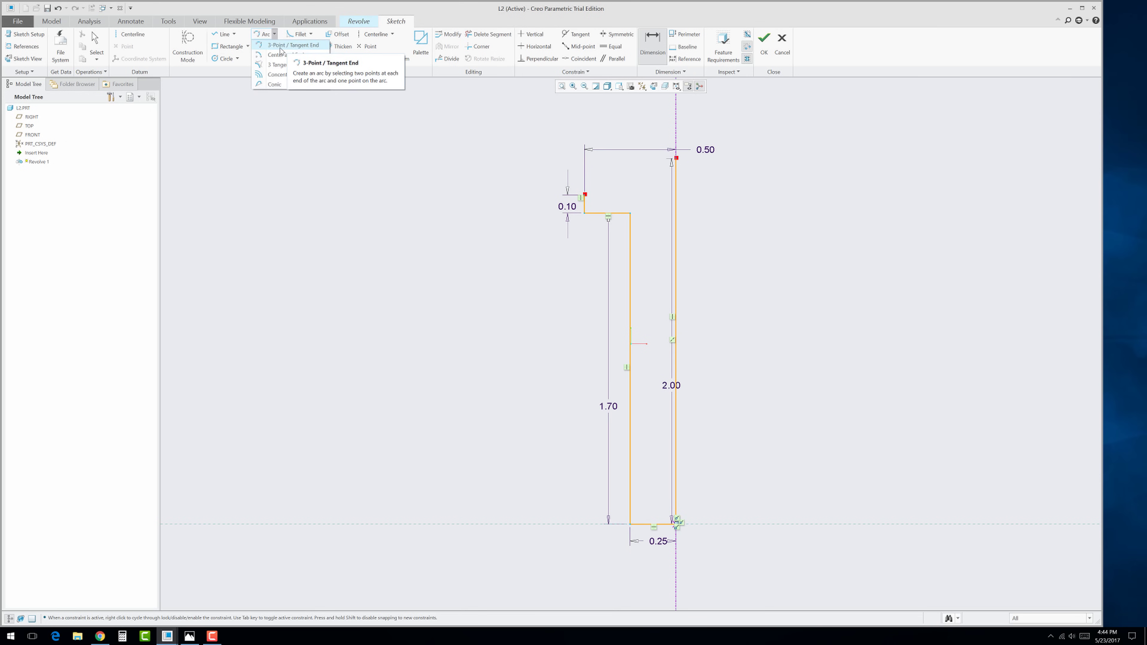
left_click(278, 46)
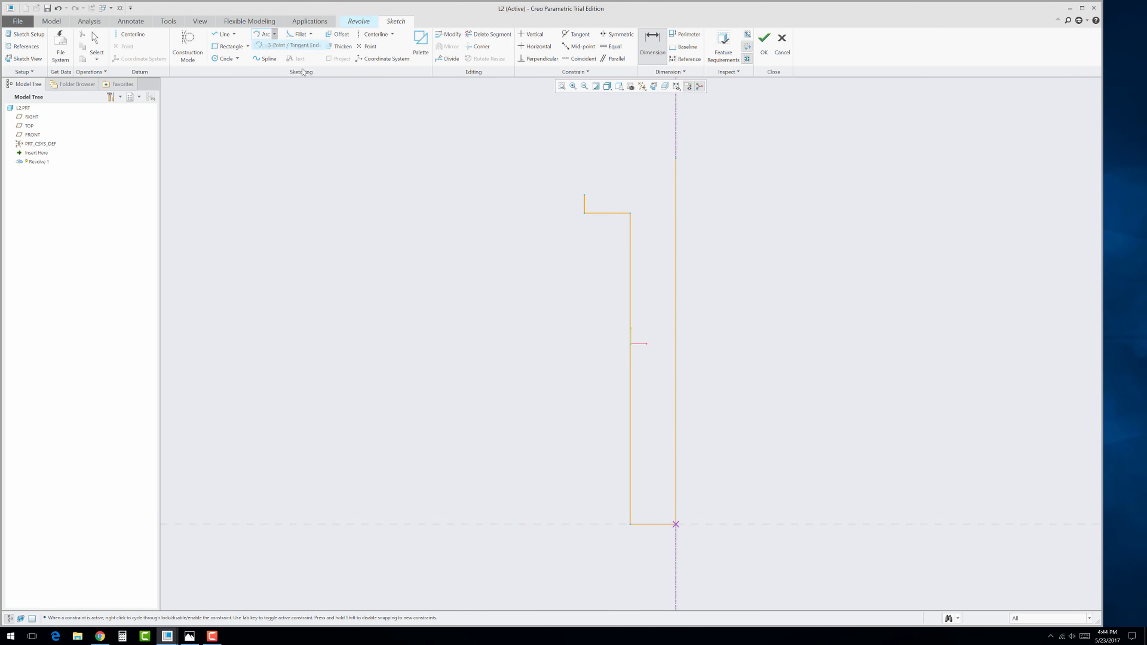
left_click(584, 196)
left_click(676, 158)
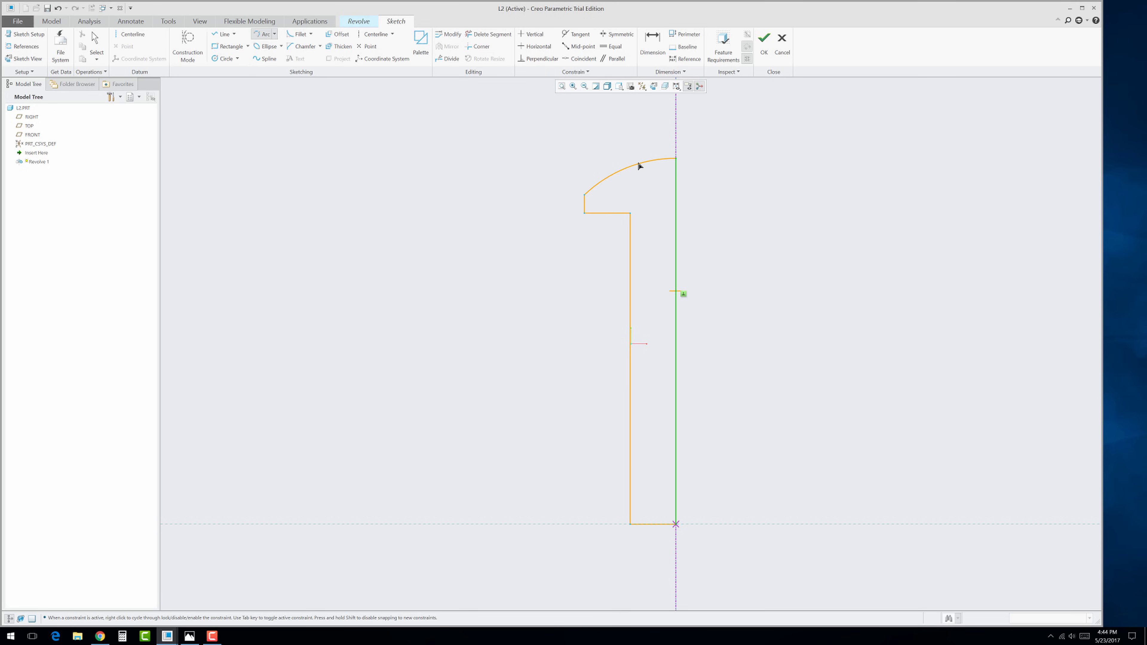
left_click(638, 165)
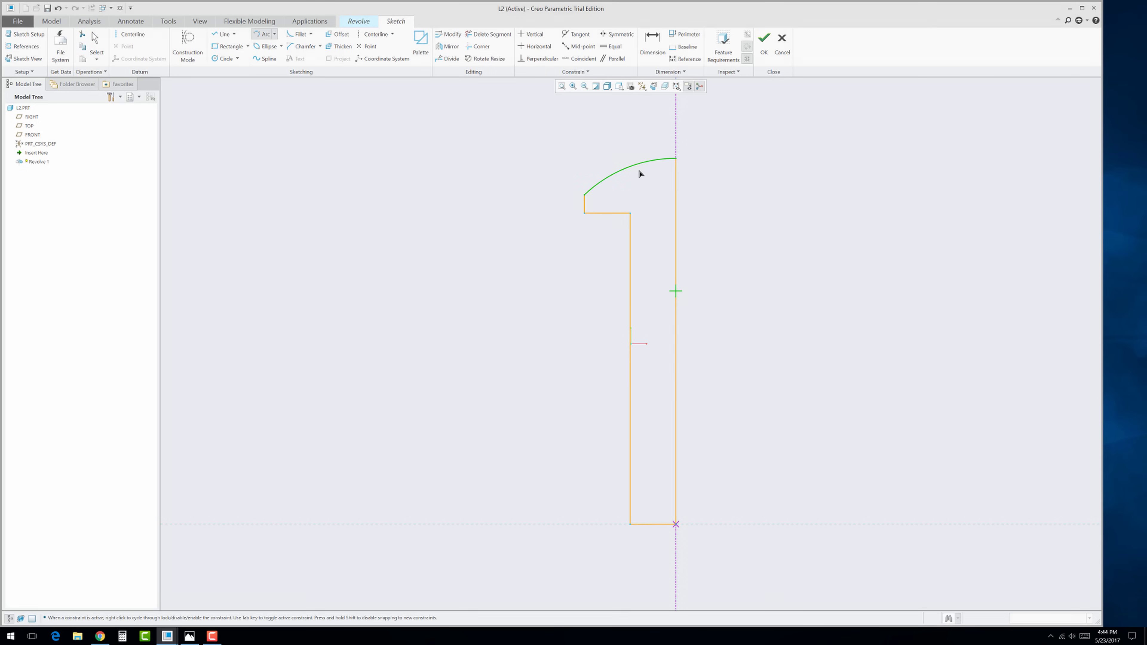
middle_click(645, 206)
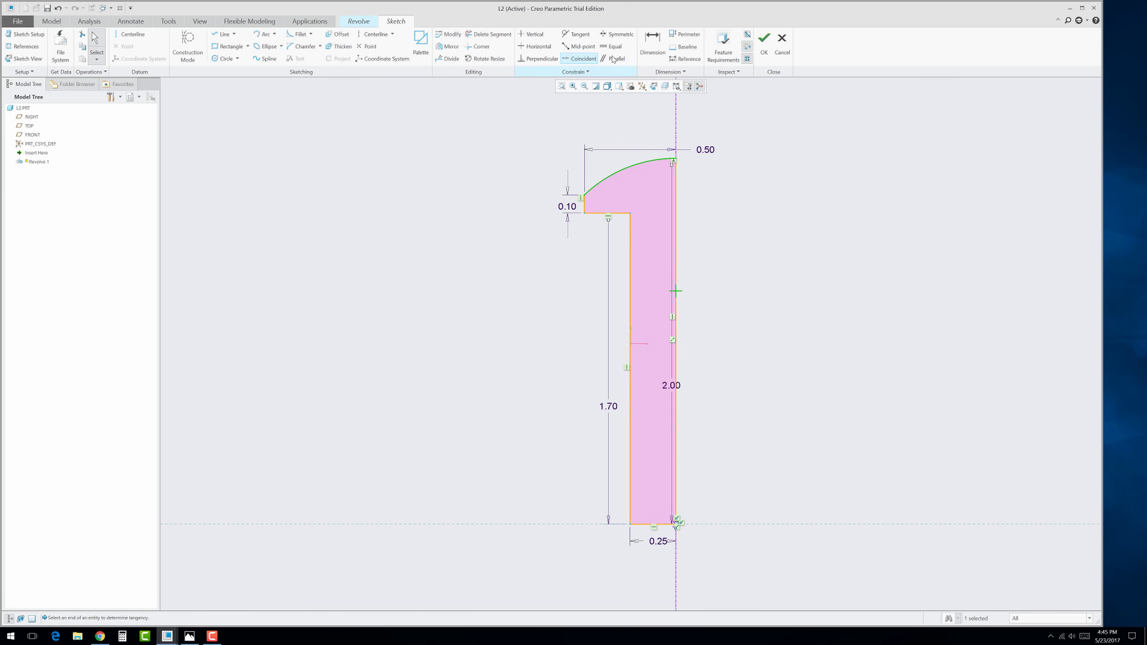
Step: Finish the profile sketch and revolve it 360° into the solid domed-head pin
left_click(653, 43)
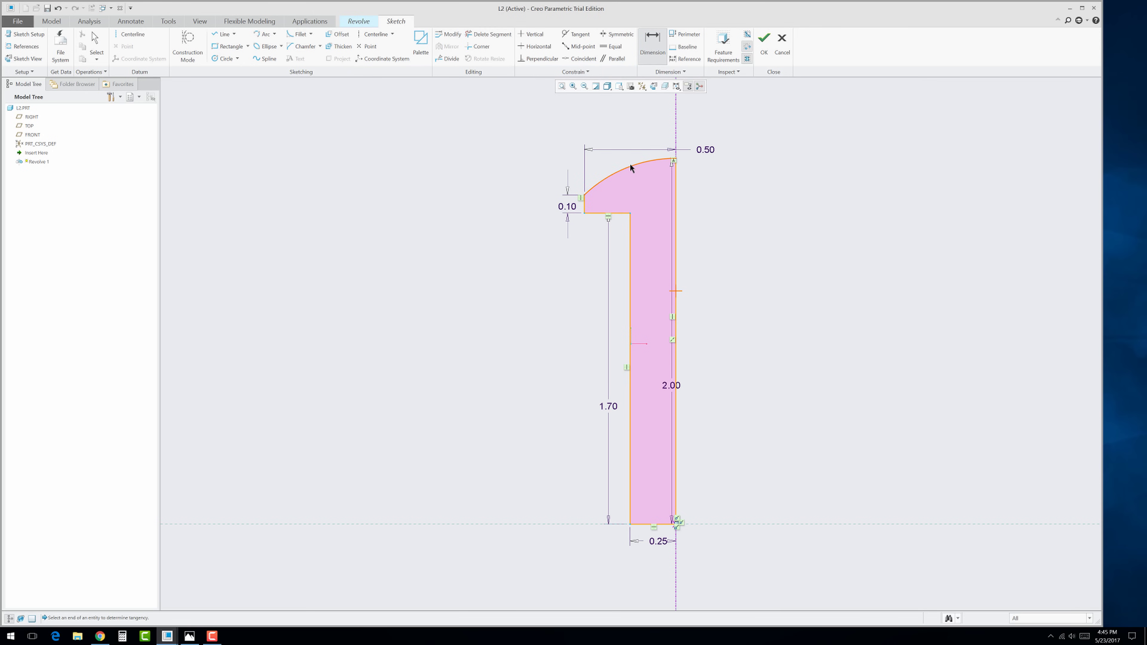
middle_click(432, 284)
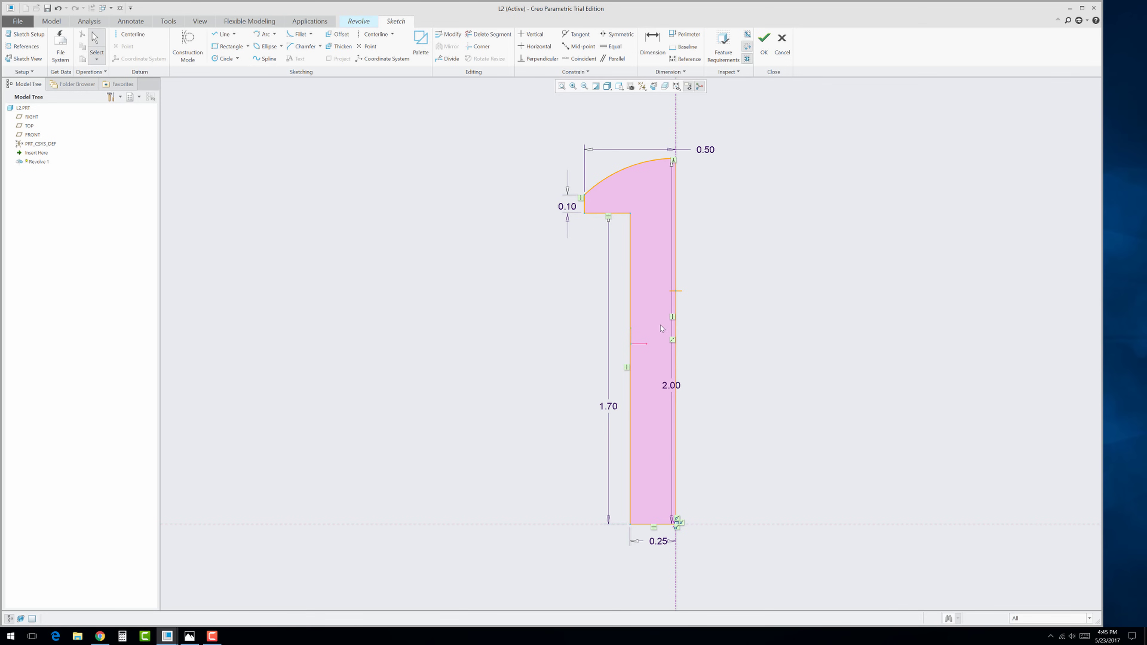
left_click(763, 51)
left_click(339, 47)
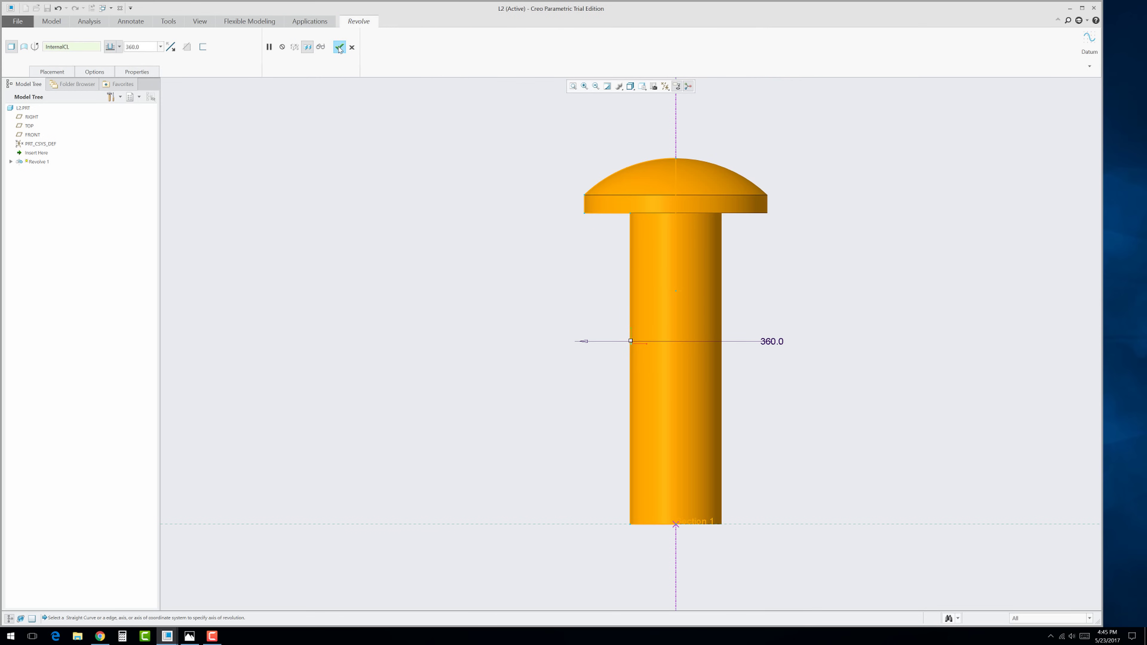
middle_click_drag(489, 284, 444, 197)
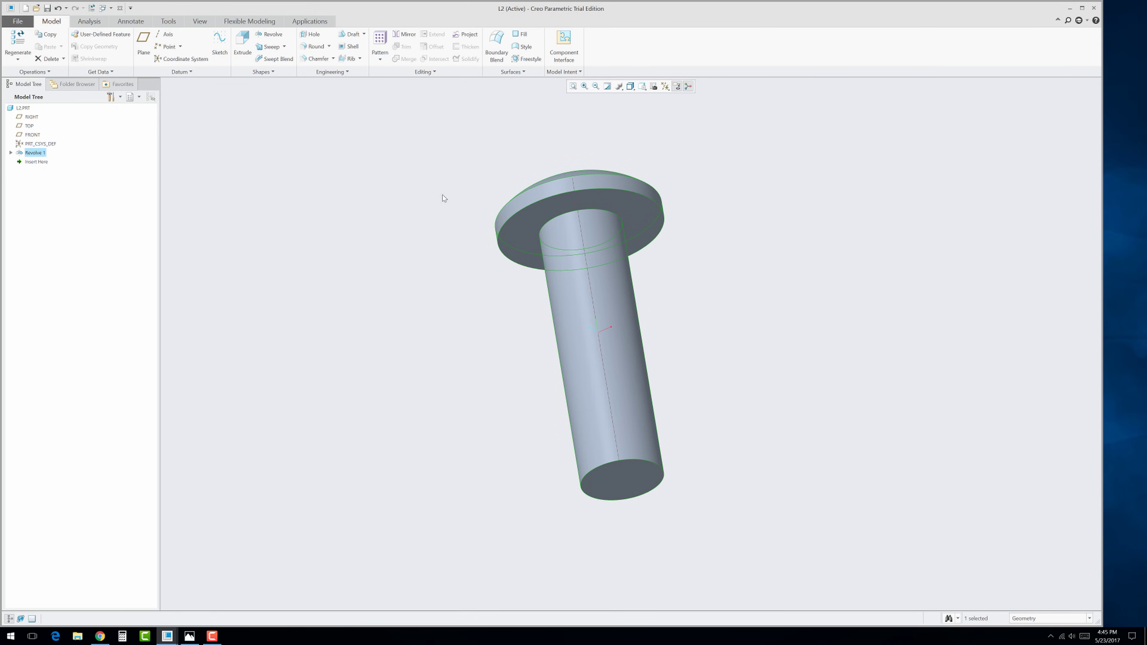
Step: Chamfer the circular edge at the shank's free end with a D x D chamfer of 0.03
left_click(315, 58)
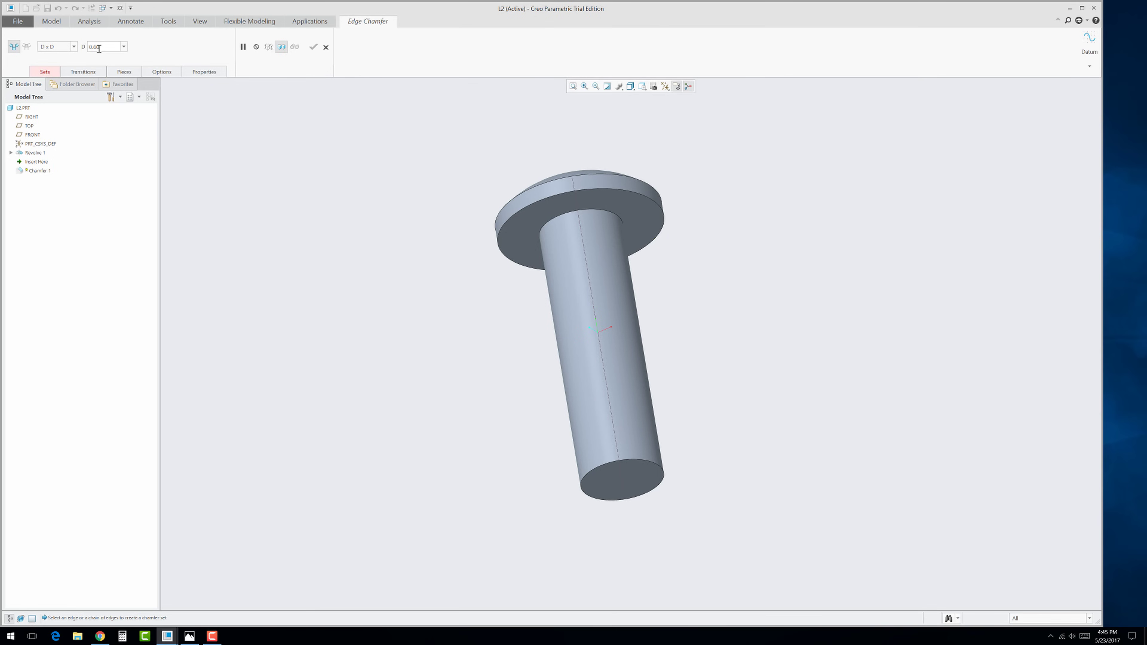
double_click(107, 48)
key("BackSpace")
type(".03")
key("Return")
left_click(73, 47)
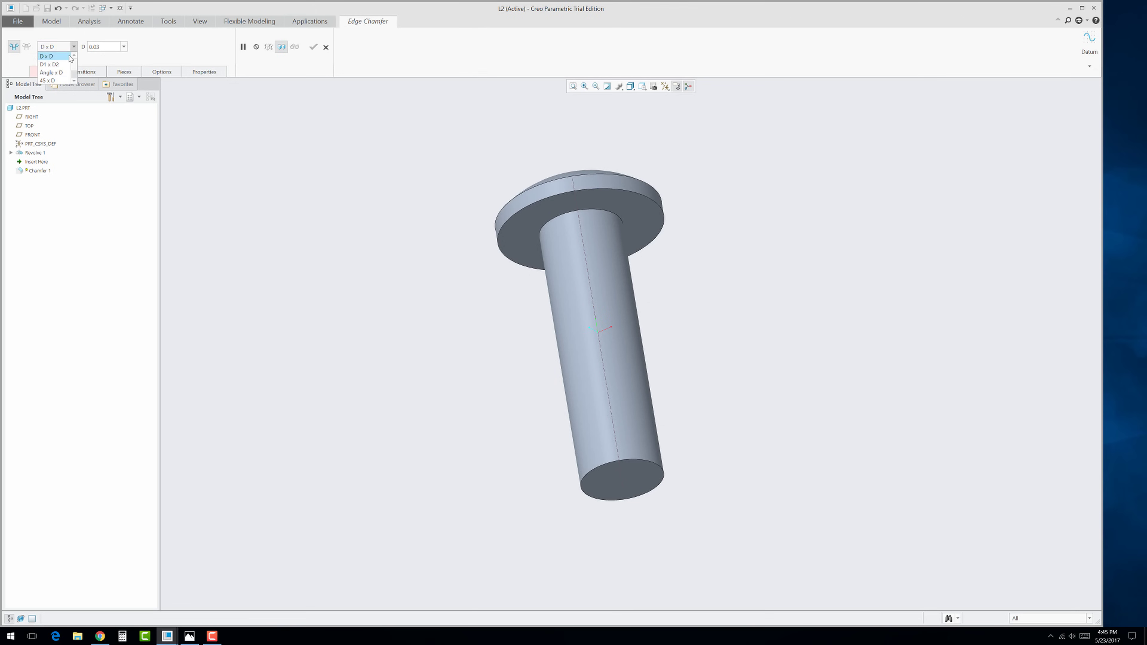
left_click(109, 59)
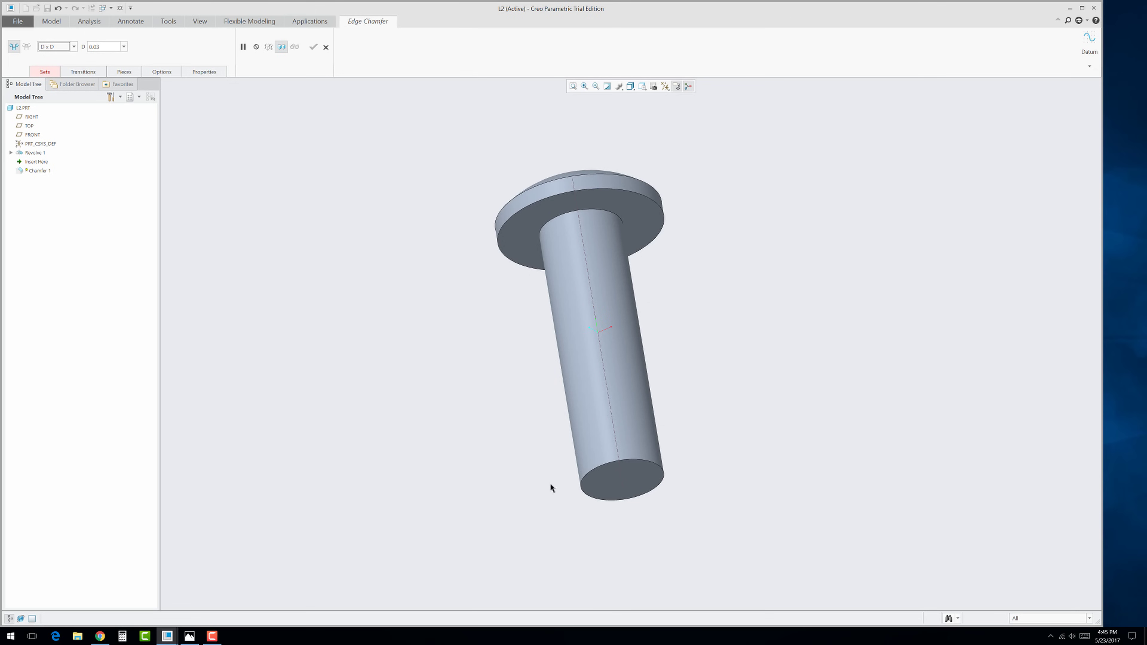
left_click(599, 466)
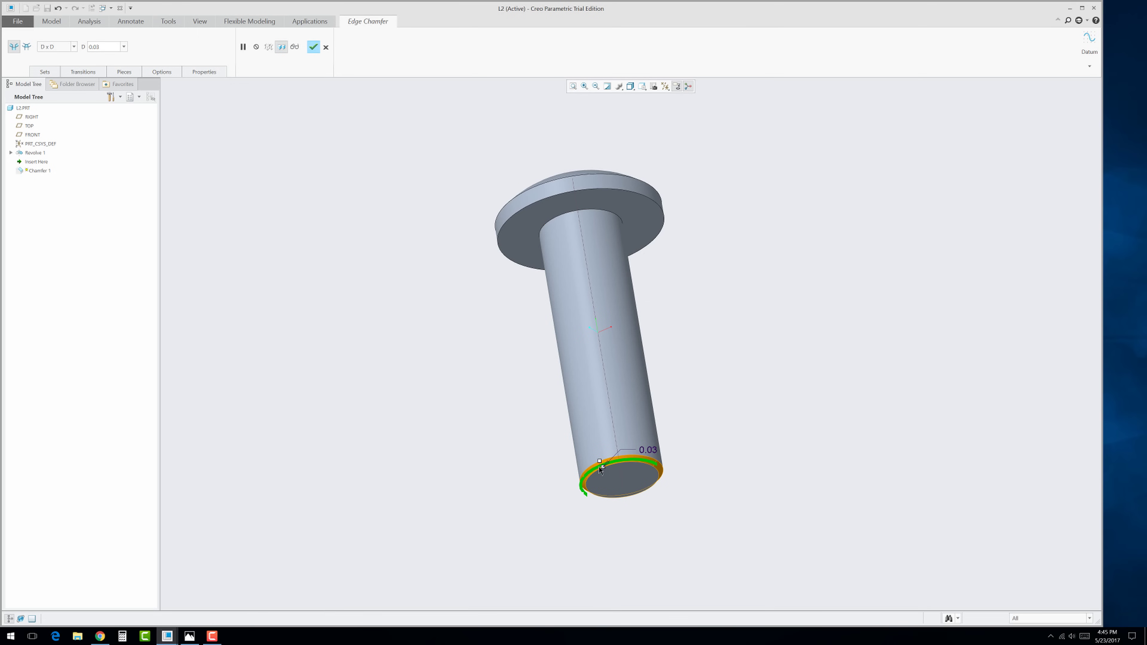
left_click(313, 47)
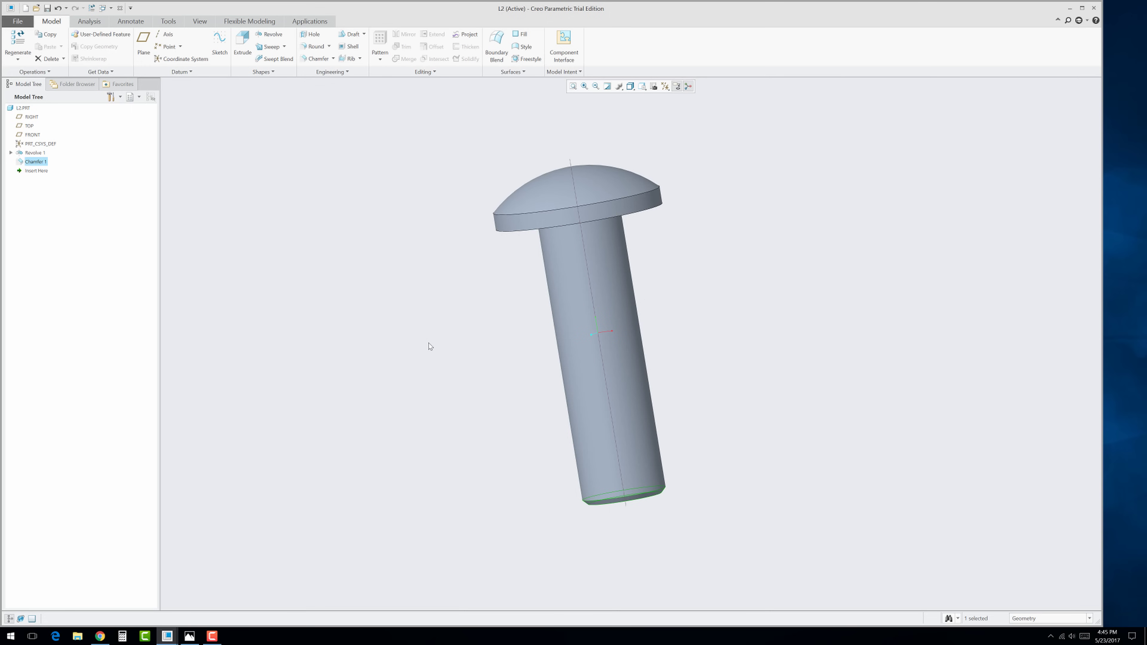
Step: Start an extrude sketch on the FRONT plane and add a vertical centerline through the pin's axis
mouse_move(428, 346)
middle_mouse_down()
mouse_move(427, 376)
mouse_move(423, 357)
middle_mouse_up()
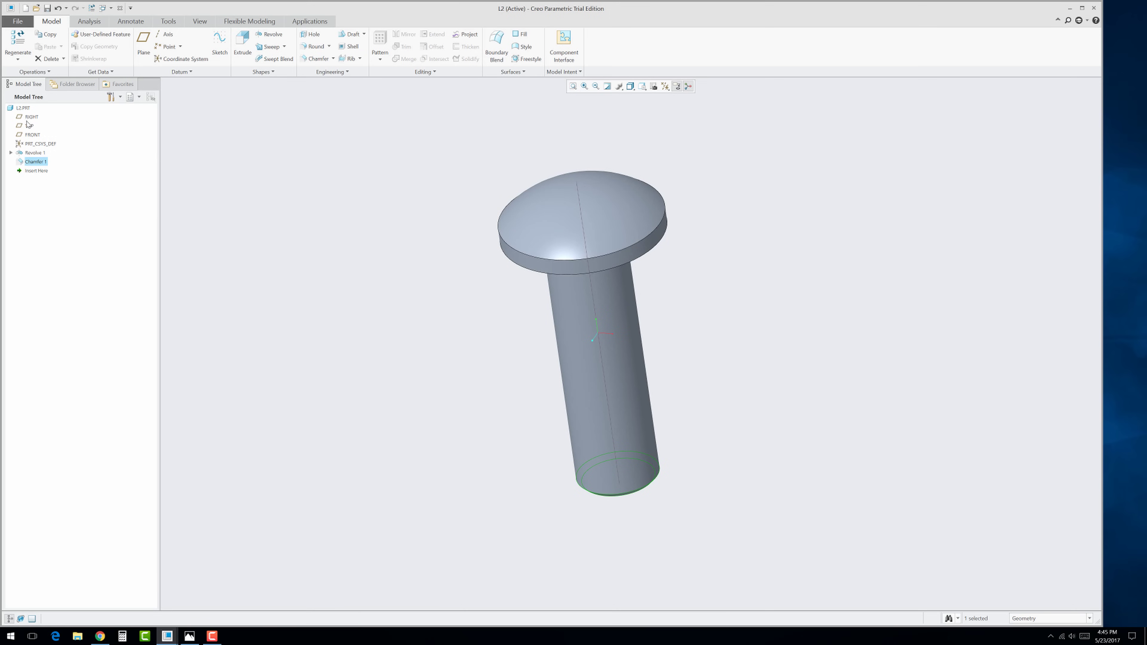
left_click(29, 135)
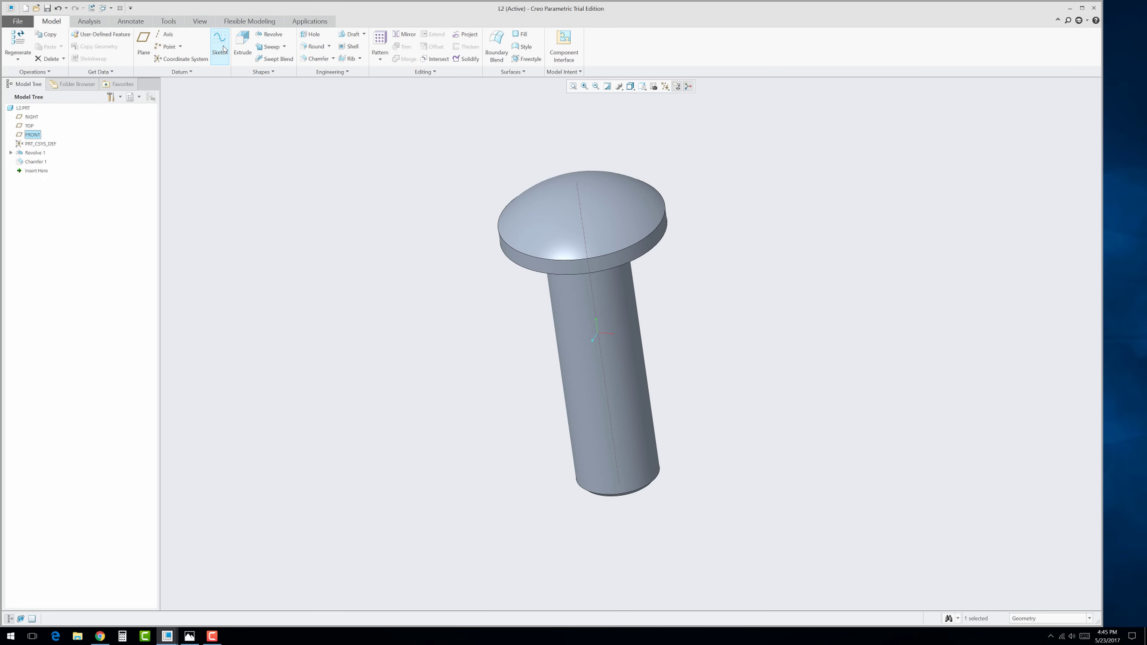
left_click(246, 45)
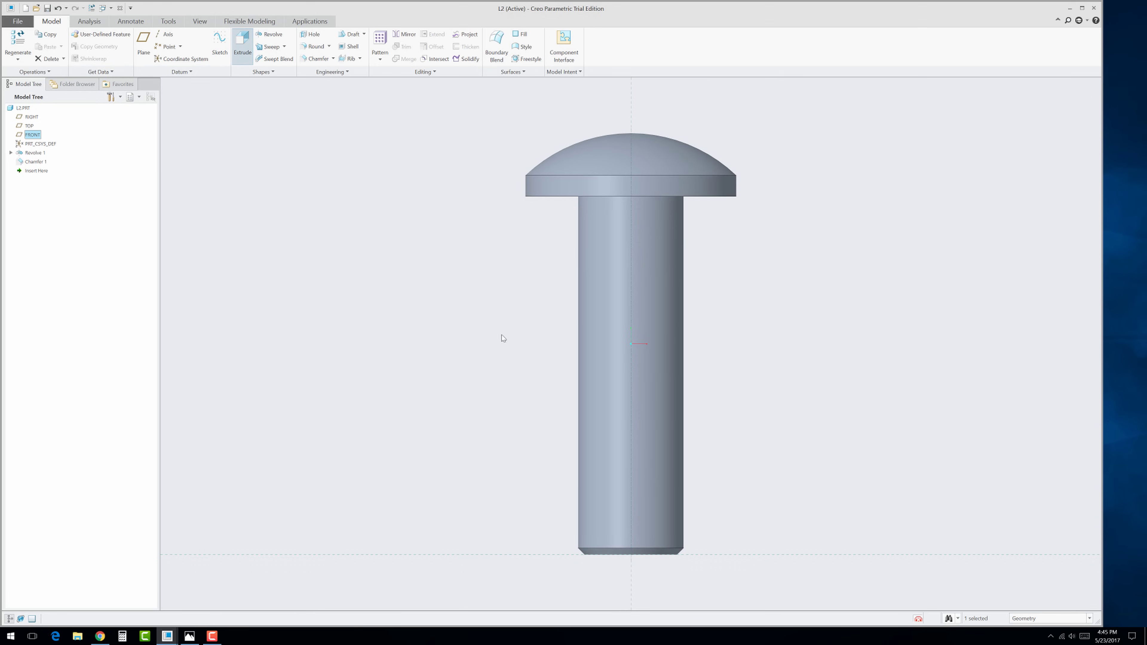
left_click(375, 33)
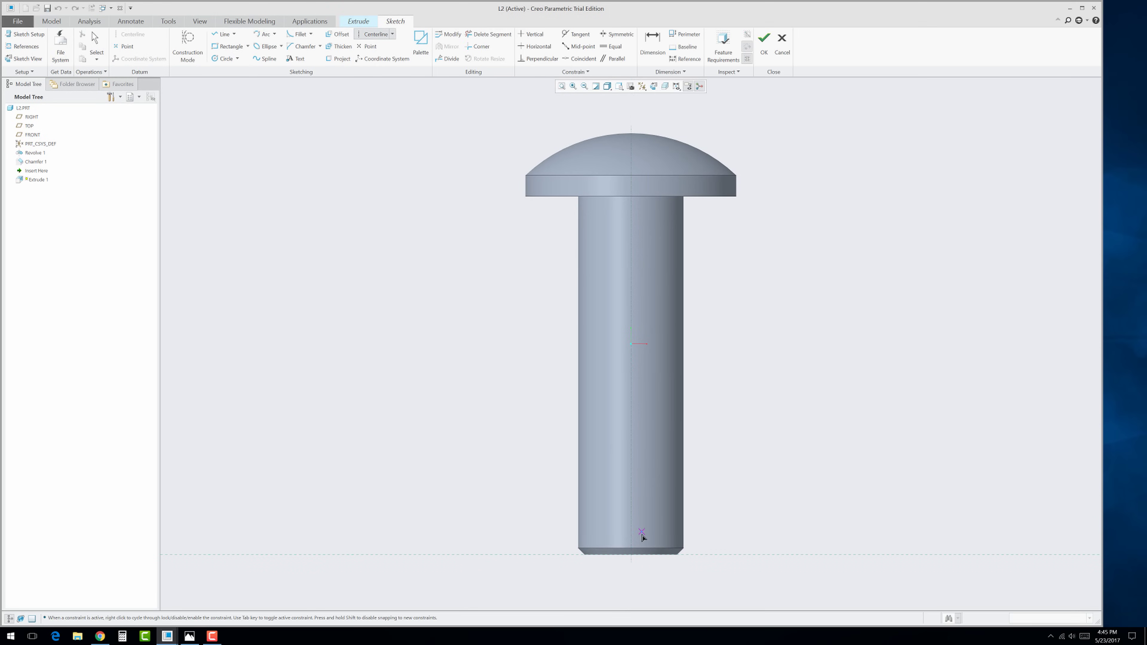
left_click(631, 555)
left_click(633, 309)
middle_click(715, 333)
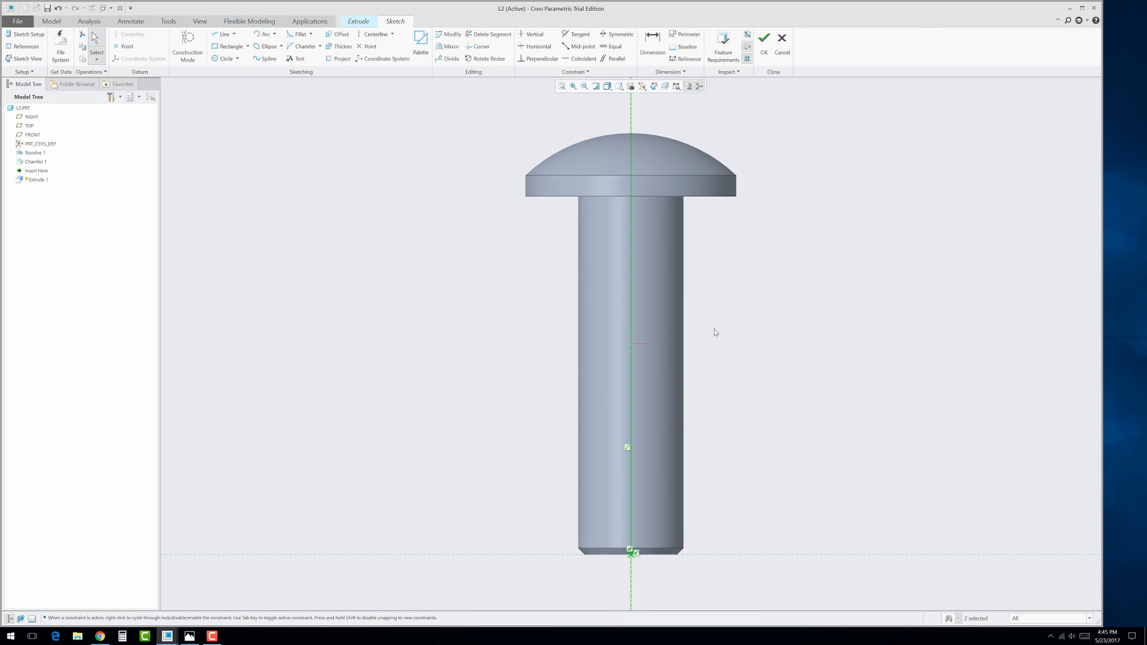
Step: Sketch half of a tapered slot profile against the centerline, about 0.15 wide above the dome and narrowing inside the head
left_click(222, 35)
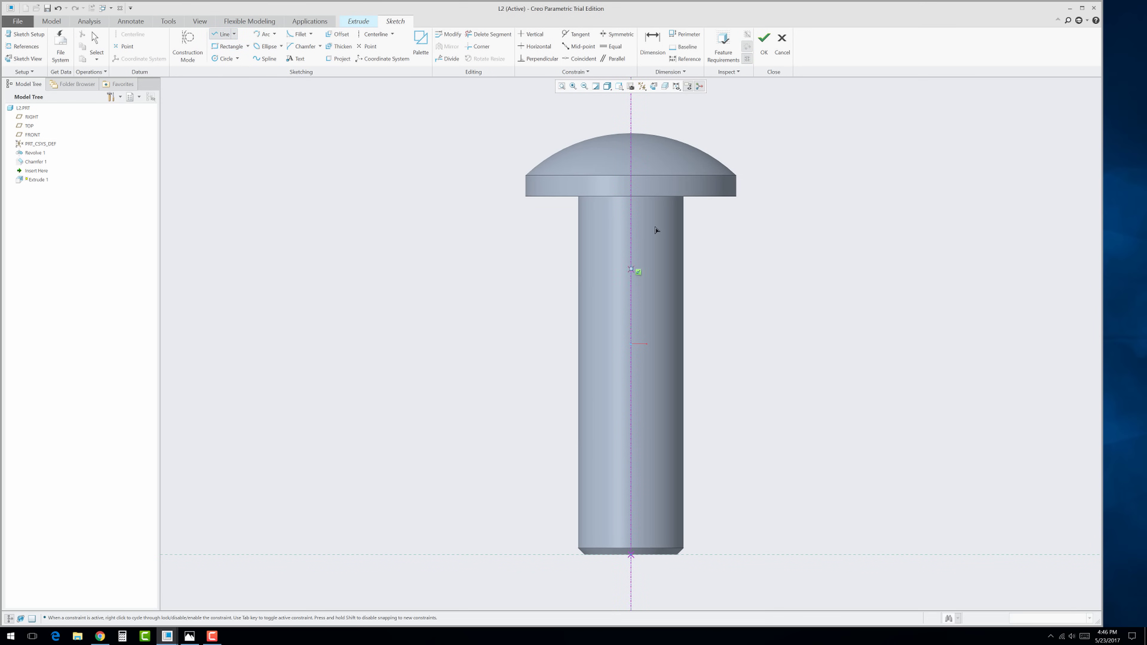
left_click(627, 165)
left_click(619, 165)
left_click(599, 119)
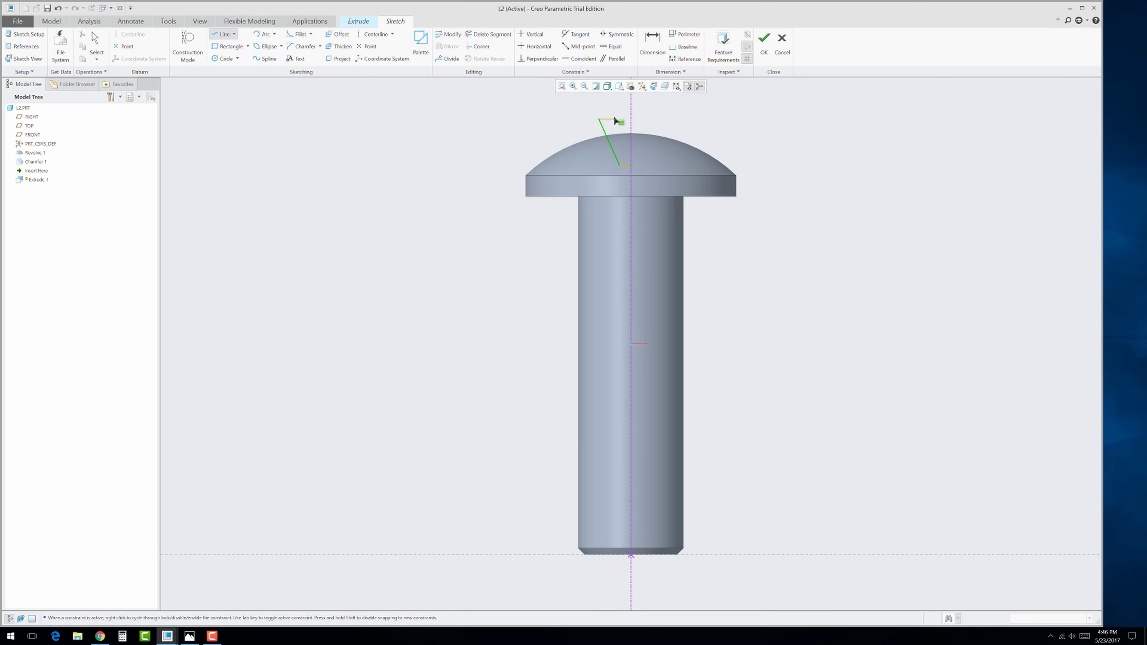
left_click(632, 119)
middle_click(728, 140)
middle_click(728, 141)
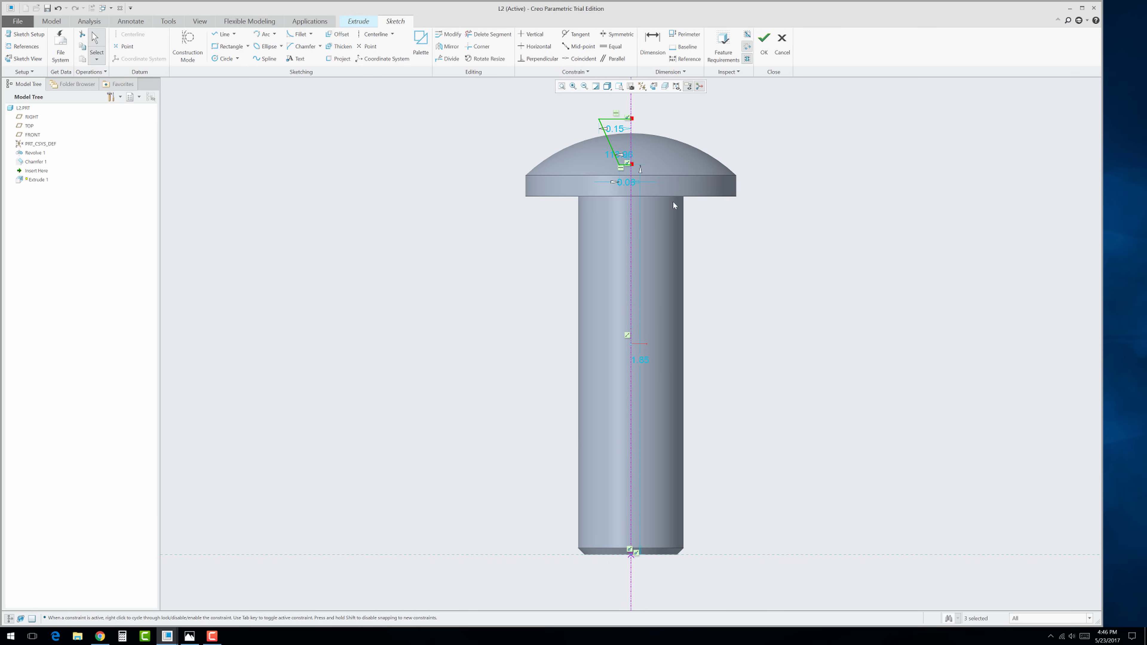
Step: Mirror the half slot profile about the vertical centerline to close the trapezoid
scroll(642, 118, "down", 1)
scroll(642, 120, "down", 1)
scroll(624, 191, "up", 1)
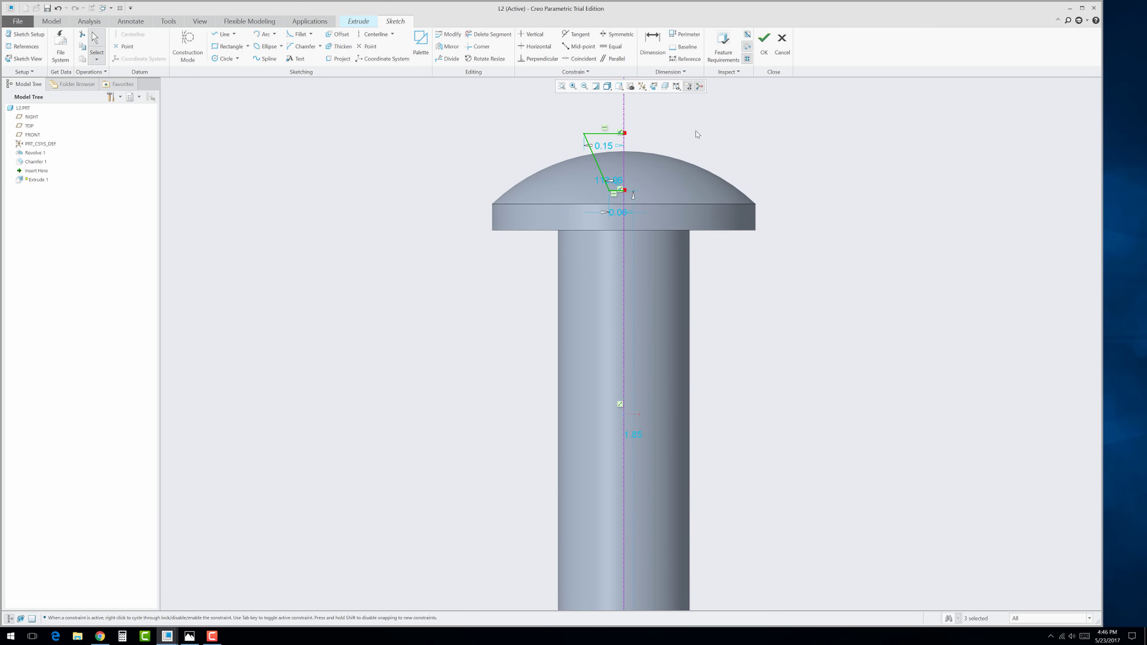
left_click(644, 133)
scroll(645, 134, "down", 1)
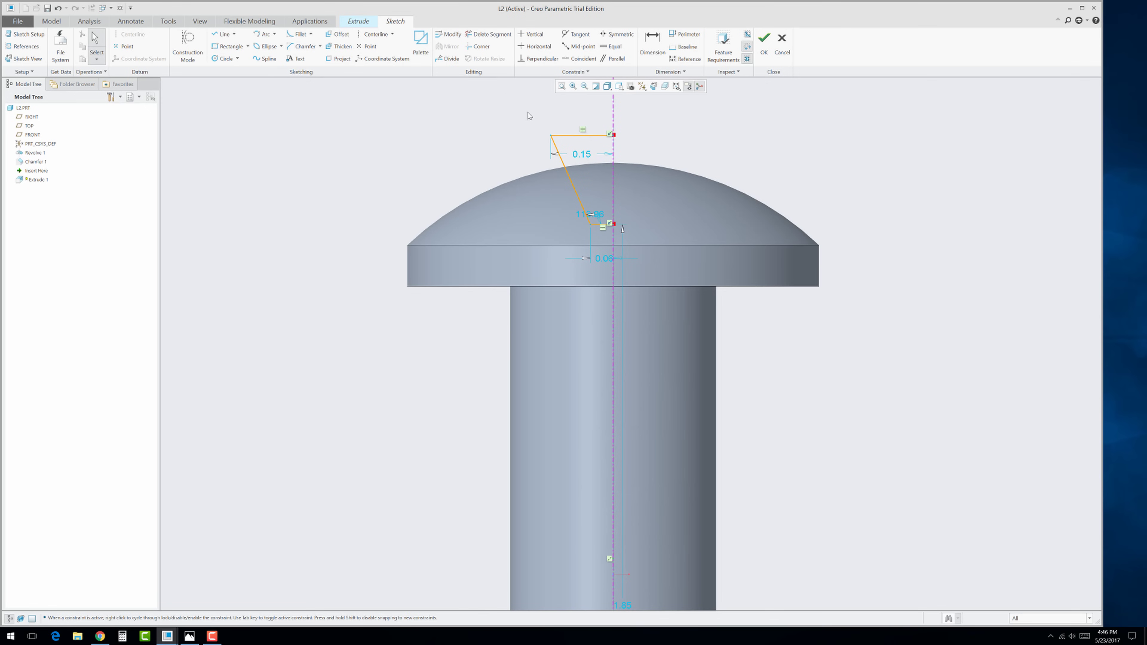
left_click_drag(528, 115, 628, 235)
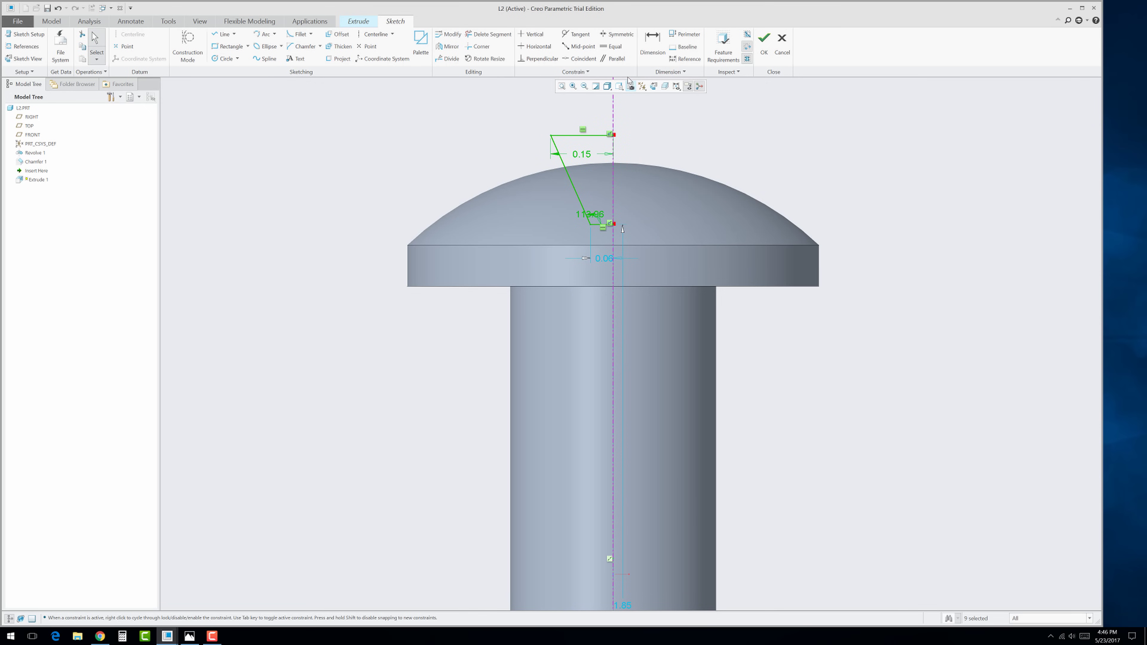
left_click(448, 46)
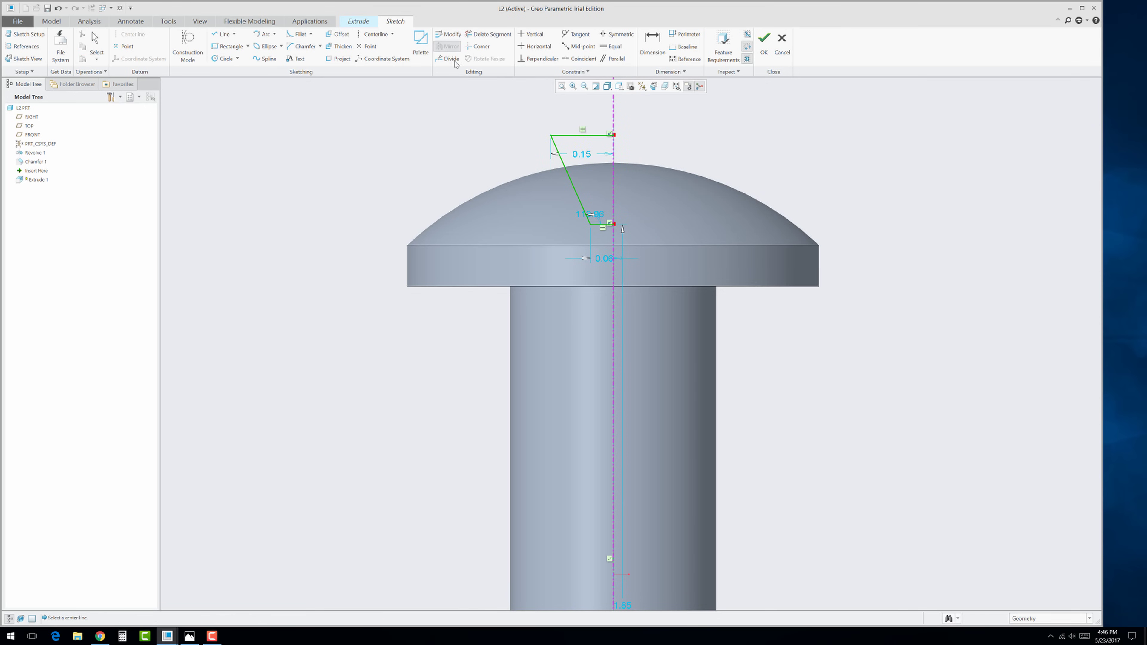
left_click(613, 182)
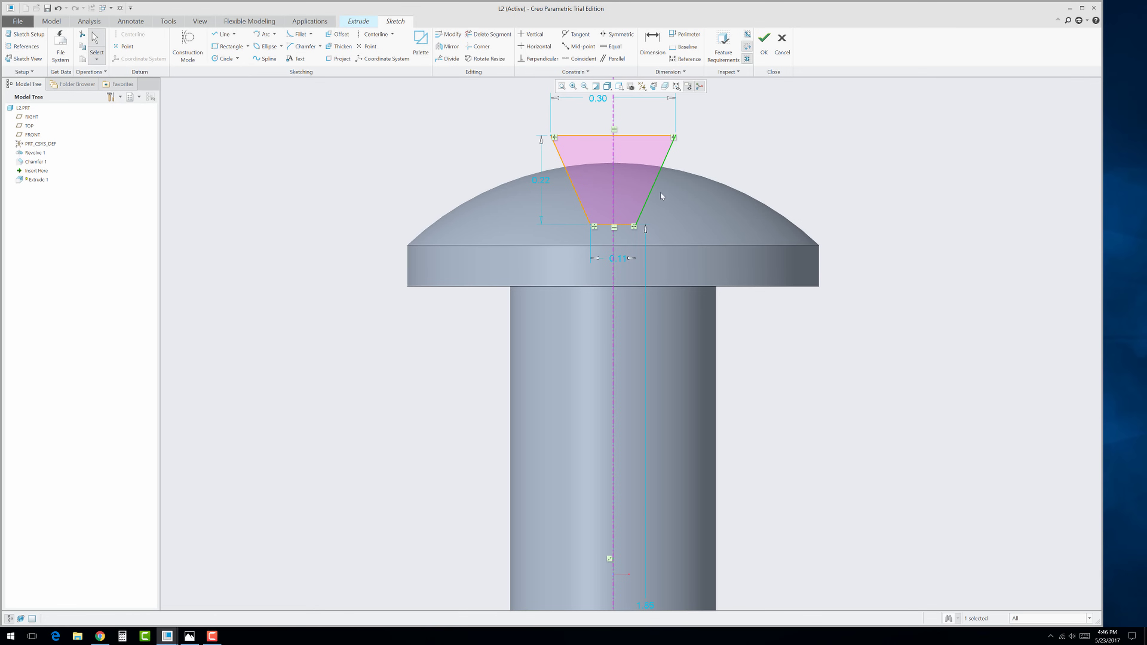
Step: Set the width of the slot profile's bottom edge to 0.1
double_click(623, 259)
key("BackSpace")
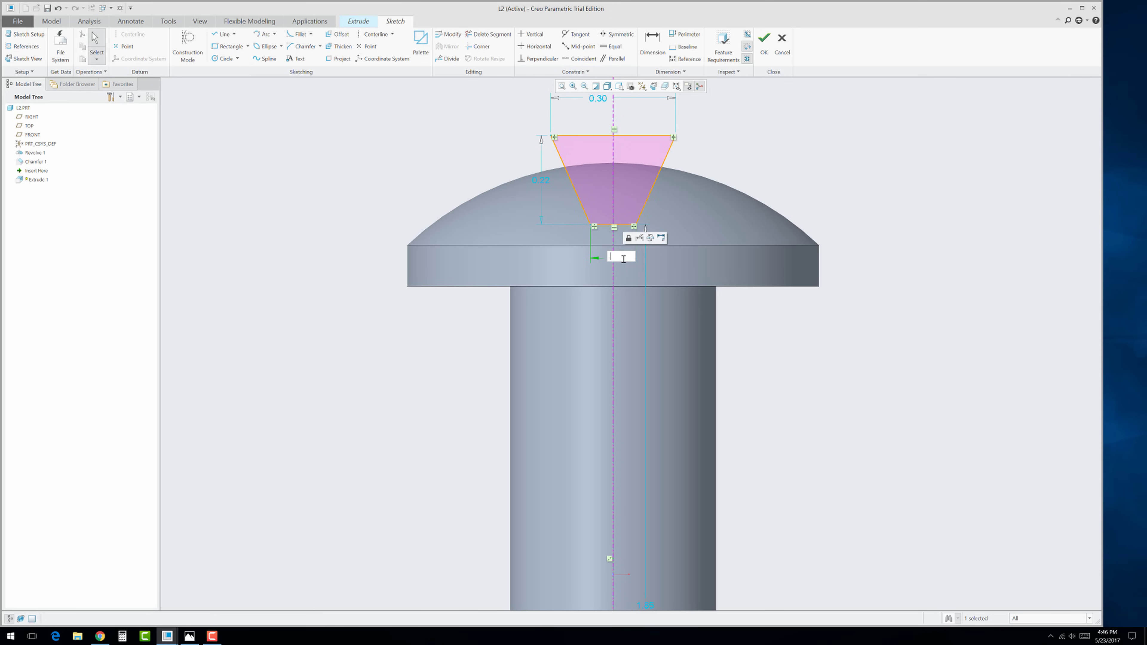
type("0.1")
key("Return")
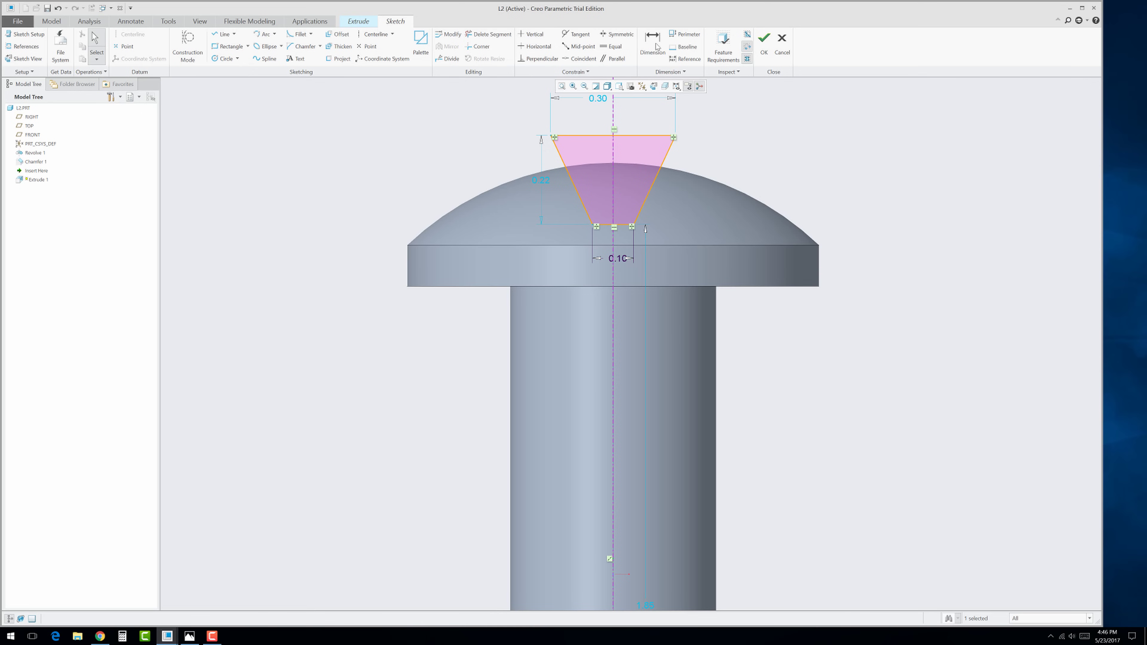
Step: Dimension the slot's bottom edge from the underside of the head and set the distance to 0.15
left_click(652, 43)
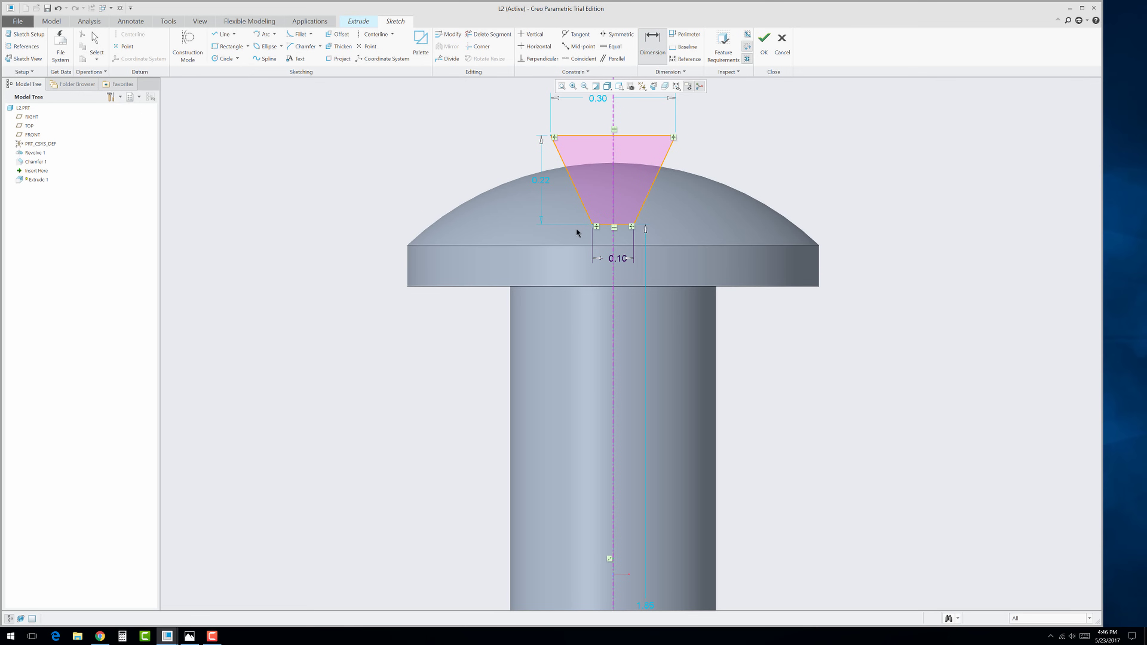
left_click(605, 226)
left_click(559, 286)
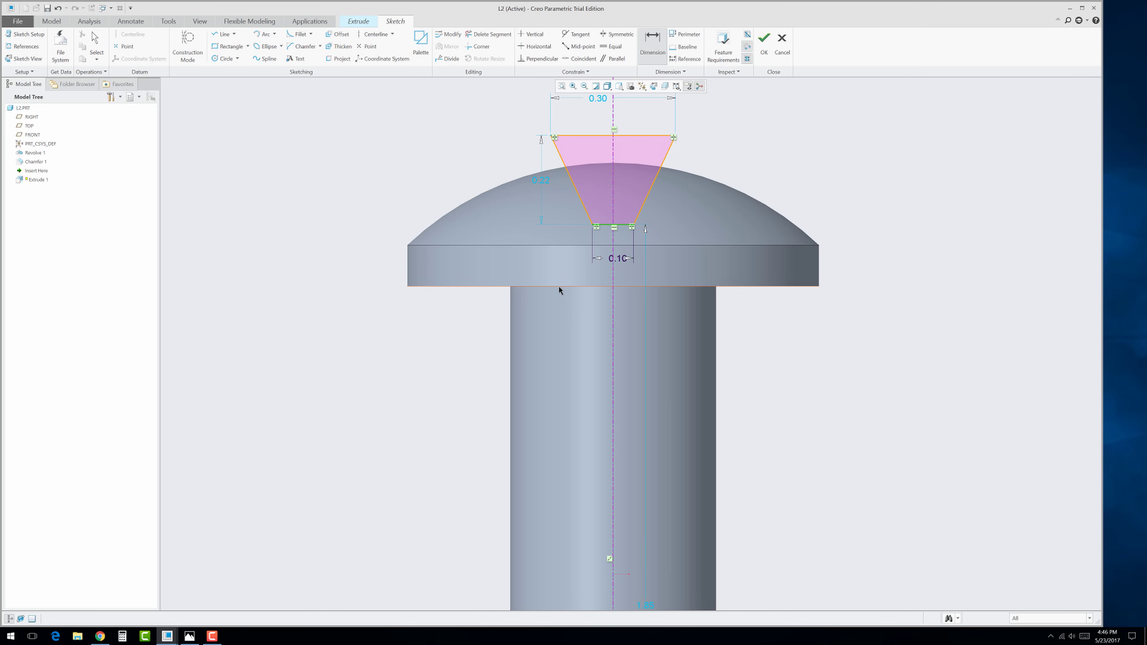
middle_click(348, 270)
type("0.15")
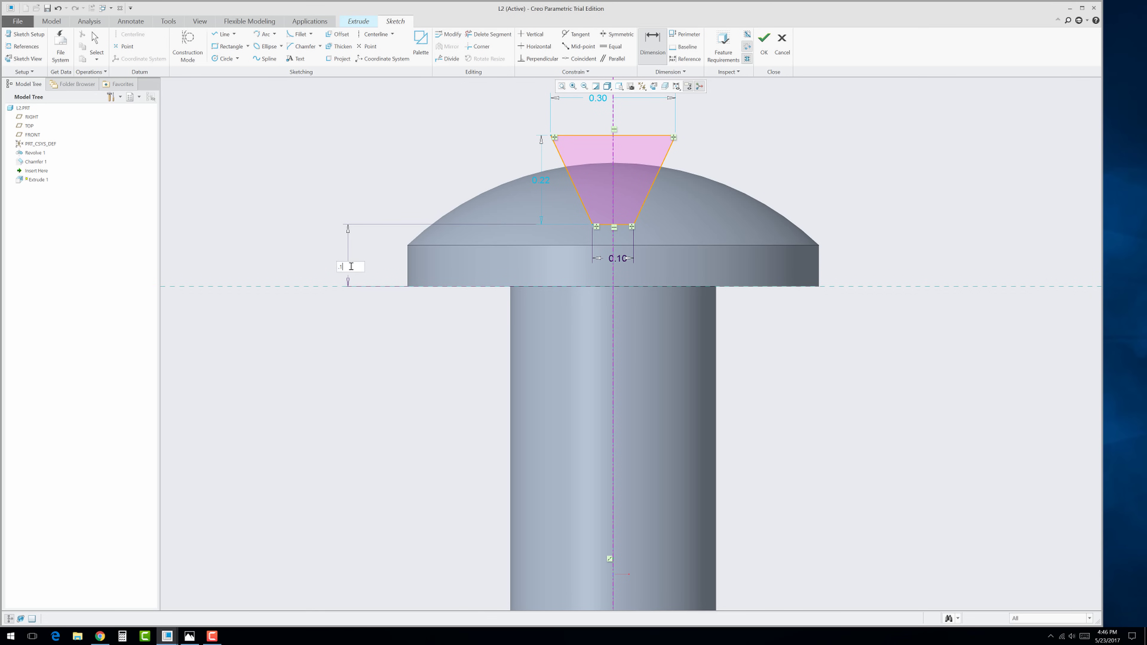
key("Return")
Step: Dimension the angle between the slot profile's two slanted sides and set it to 30°
left_click(573, 183)
left_click(671, 163)
middle_click(628, 112)
type("30")
key("Return")
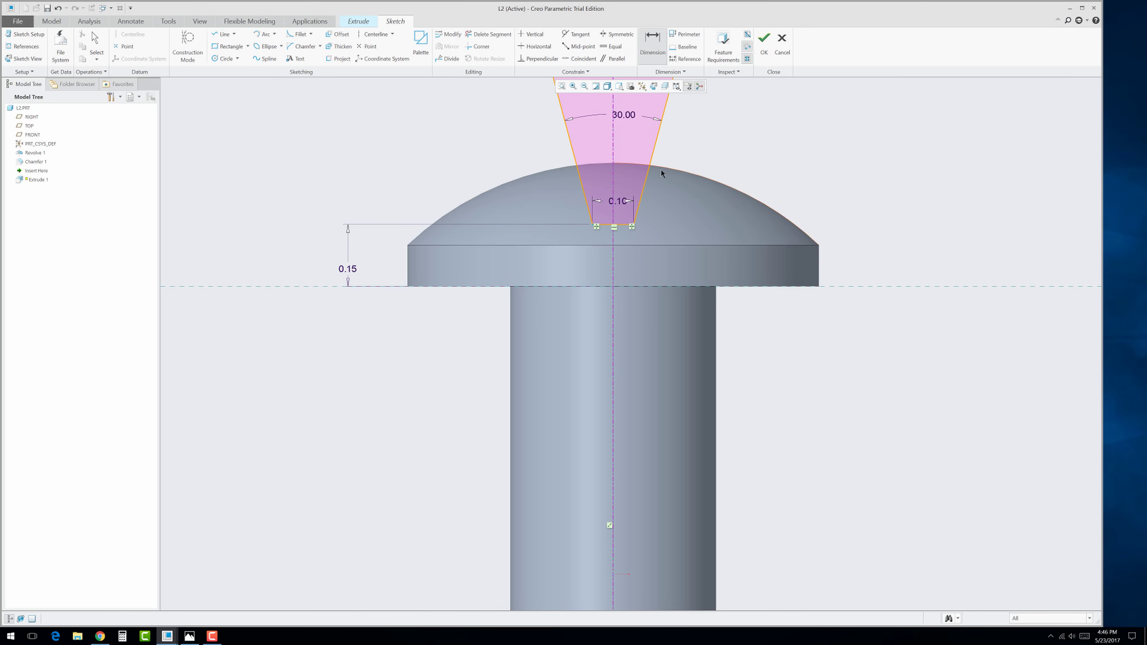
scroll(661, 173, "down", 4)
scroll(669, 161, "up", 2)
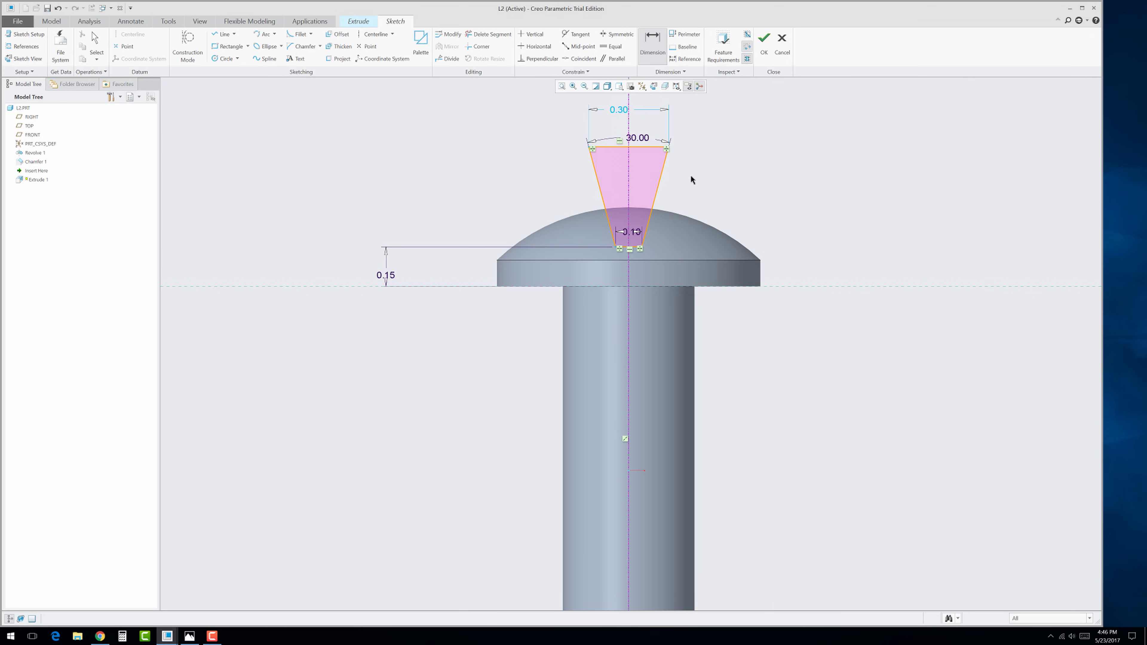
Step: Finish the slot sketch and extrude it as a symmetric cut with a depth of about 2.16, across the whole domed head
left_click(762, 53)
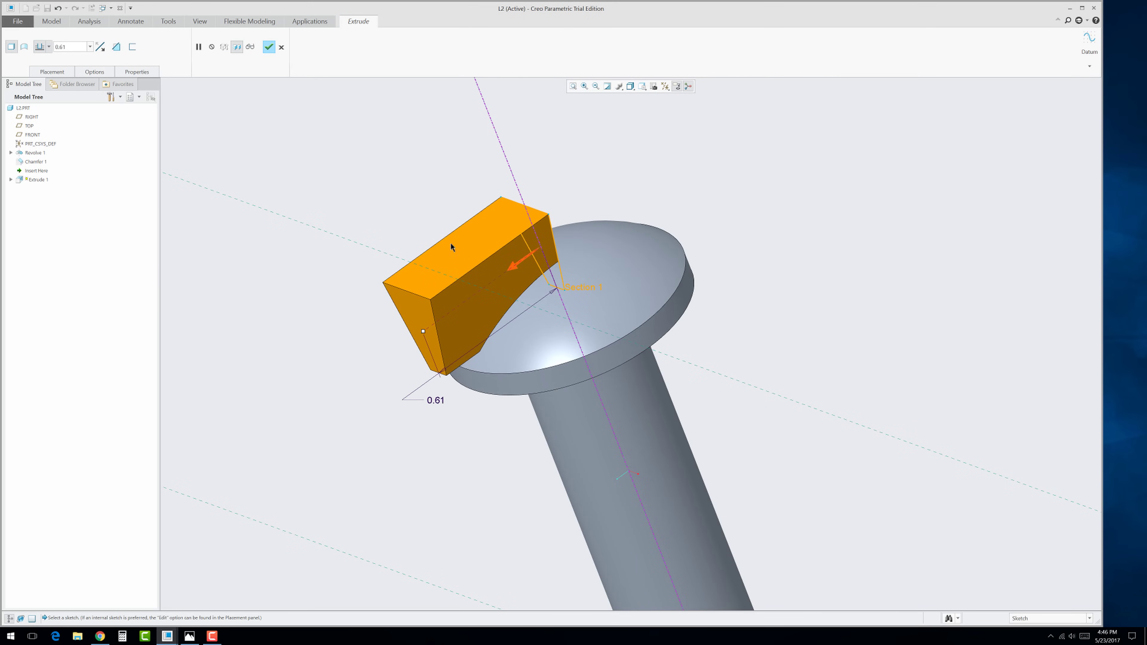
left_click(117, 47)
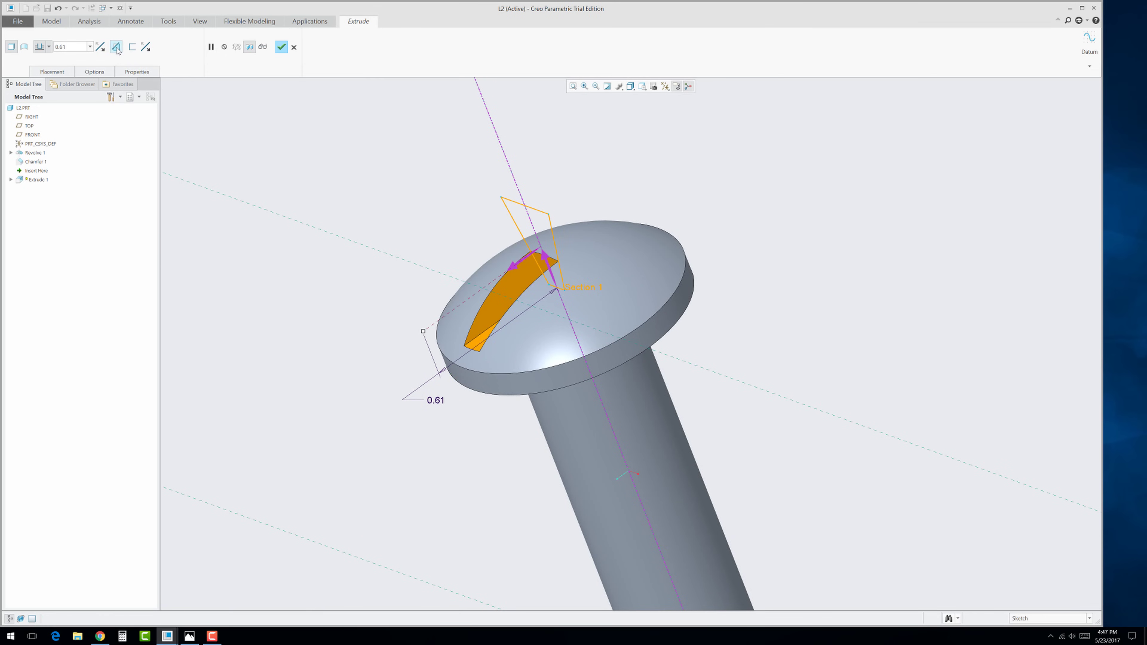
mouse_move(289, 232)
middle_mouse_down()
mouse_move(320, 233)
mouse_move(307, 244)
middle_mouse_up()
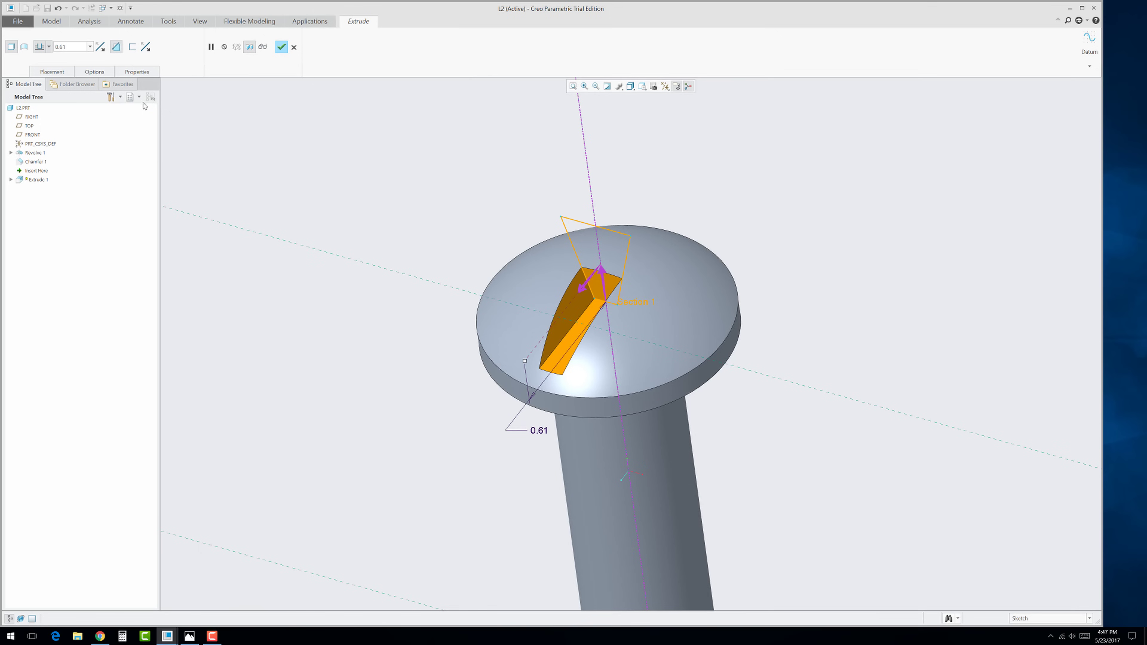
left_click(50, 48)
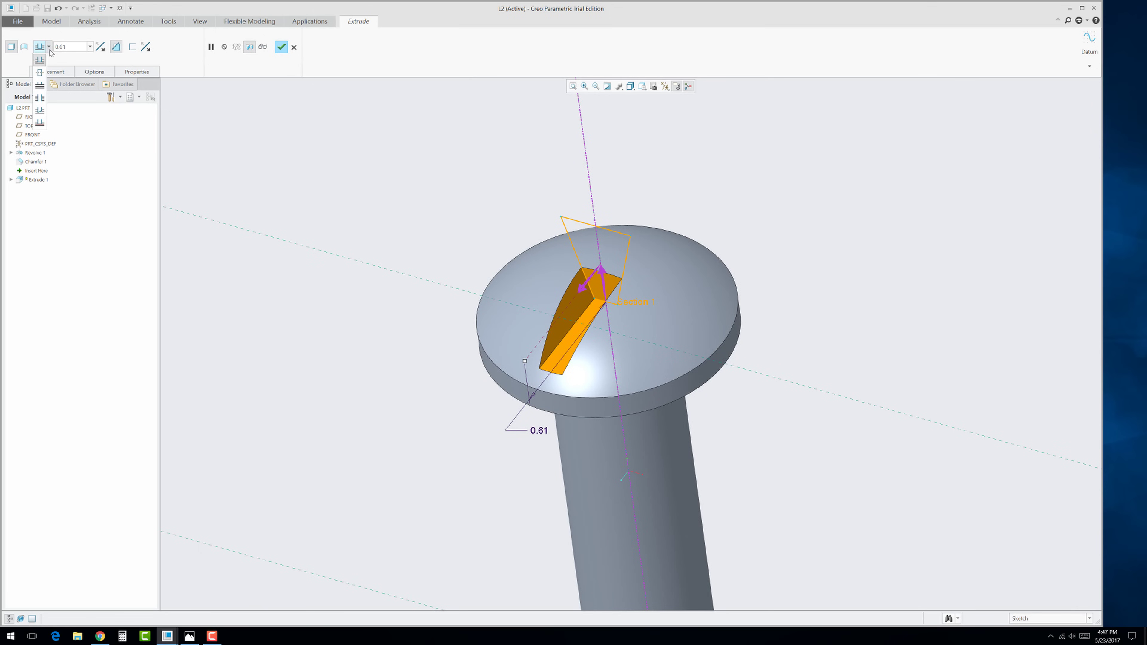
left_click(40, 73)
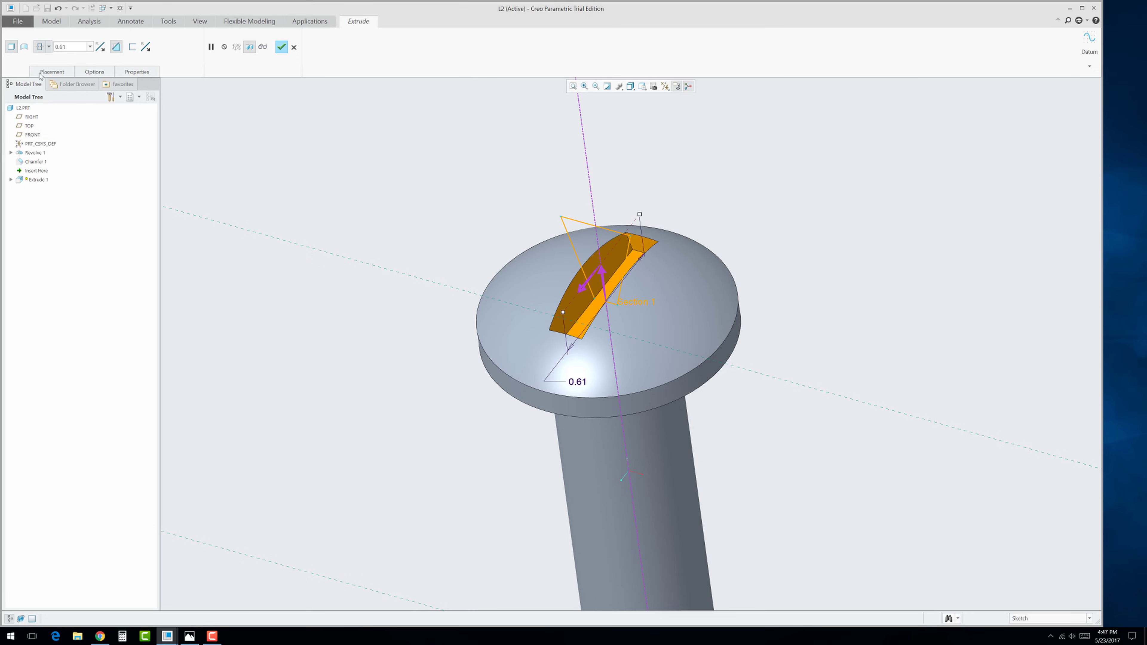
left_click_drag(563, 311, 505, 583)
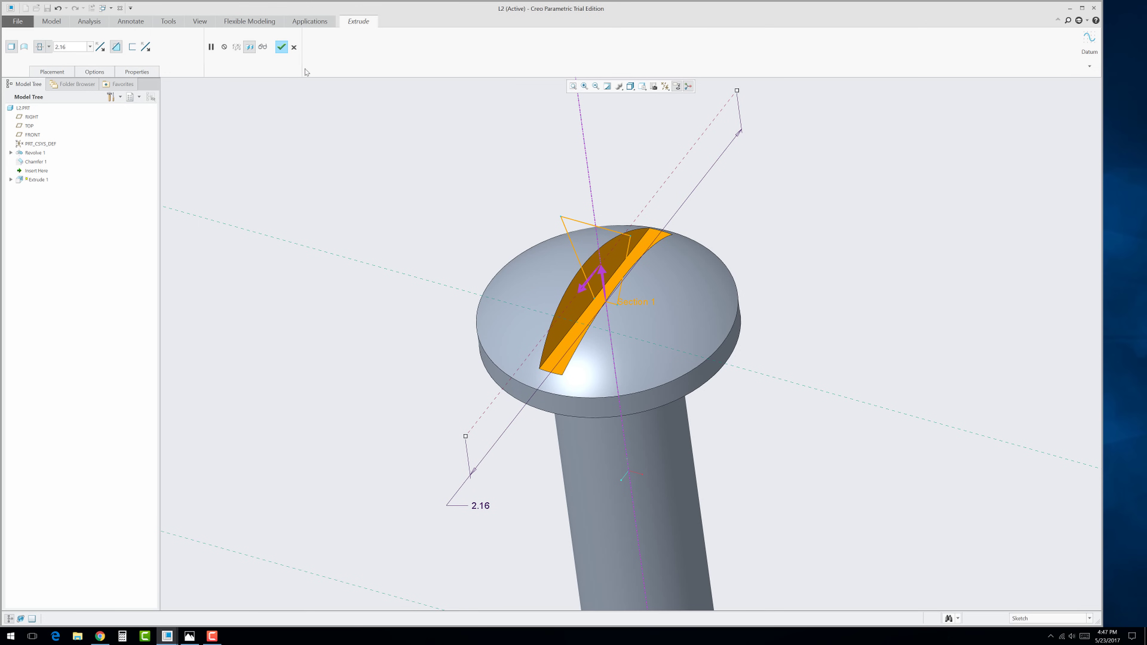
left_click(280, 47)
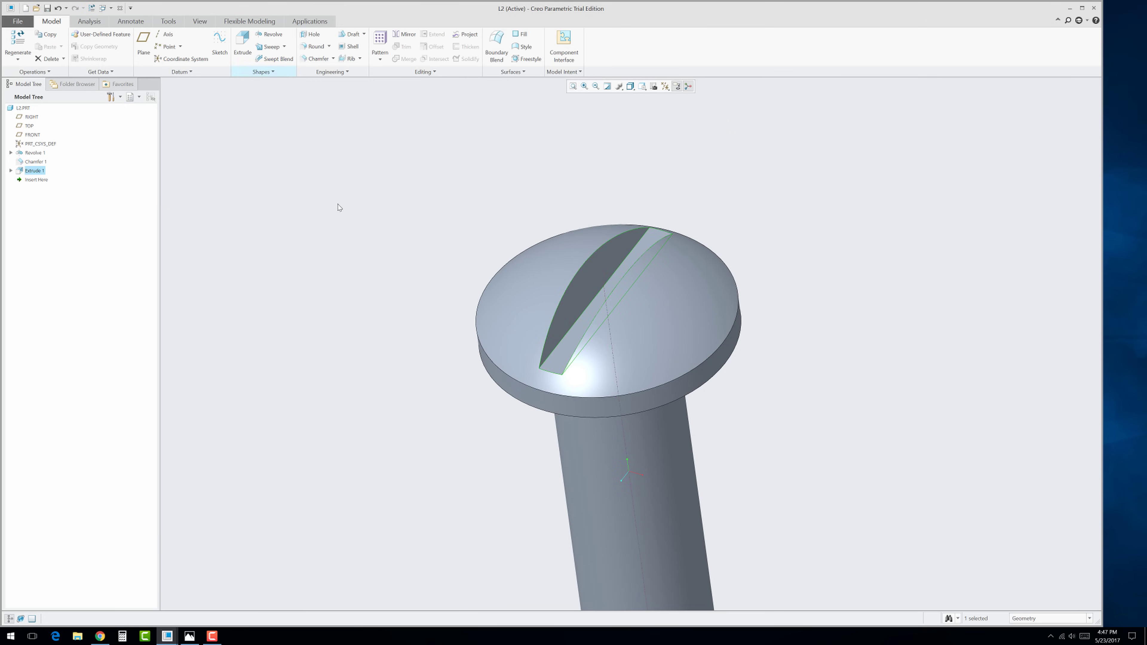
Step: Create a new solid part named Q1 with the default template
scroll(525, 479, "down", 3)
middle_click_drag(525, 479, 618, 429)
scroll(580, 438, "up", 2)
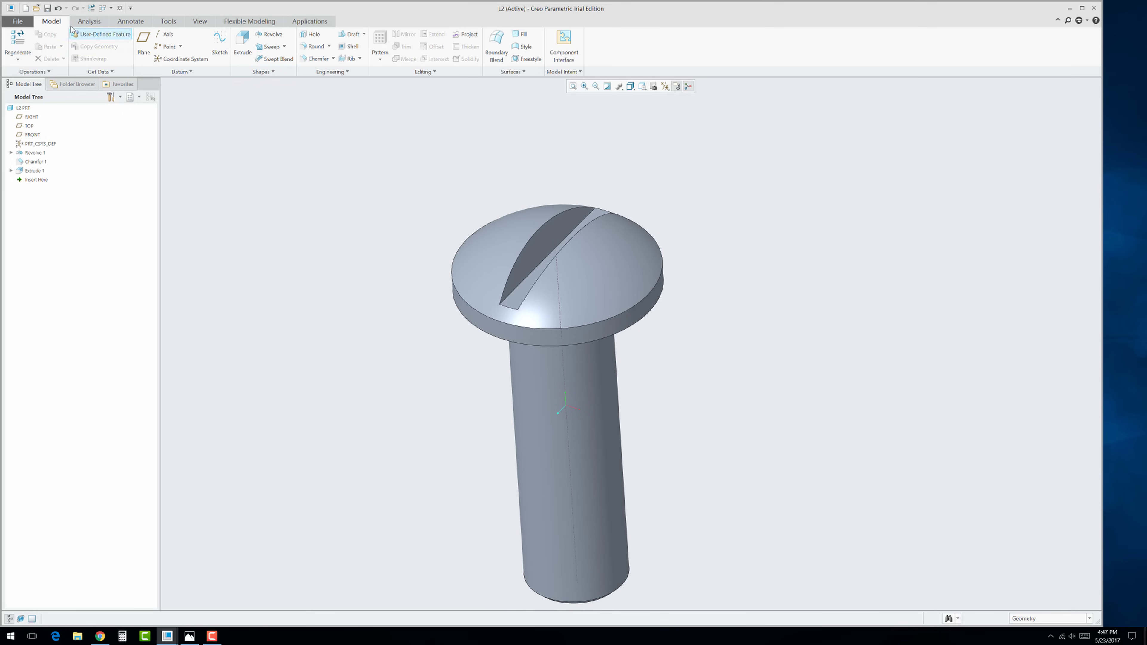
left_click(26, 7)
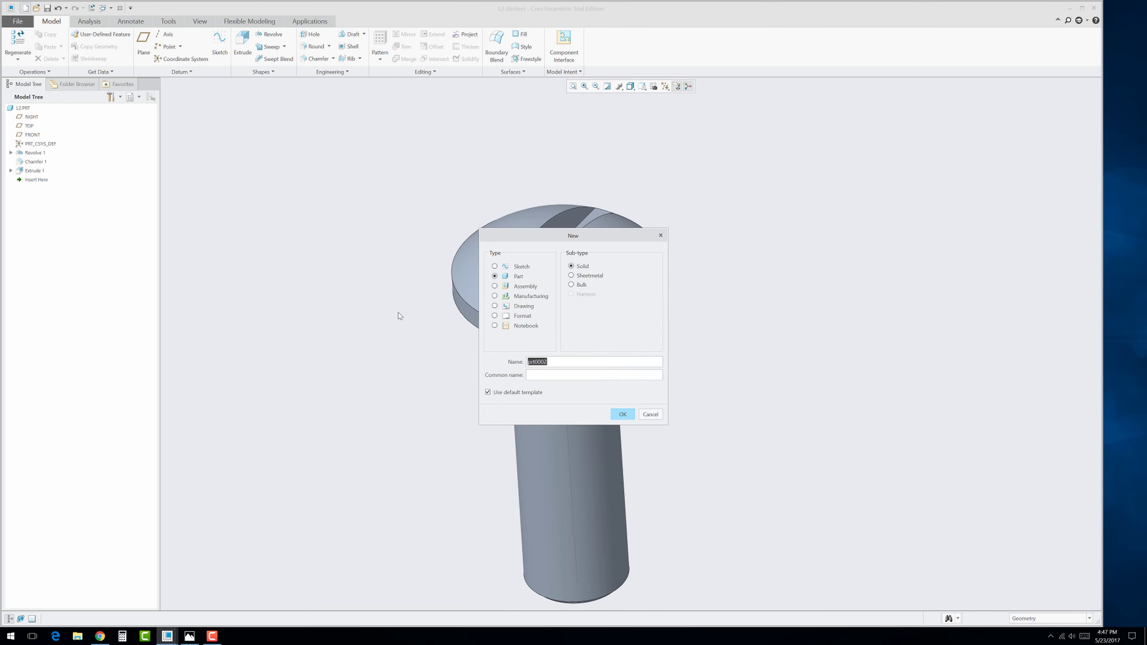
type("L3")
left_click(618, 416)
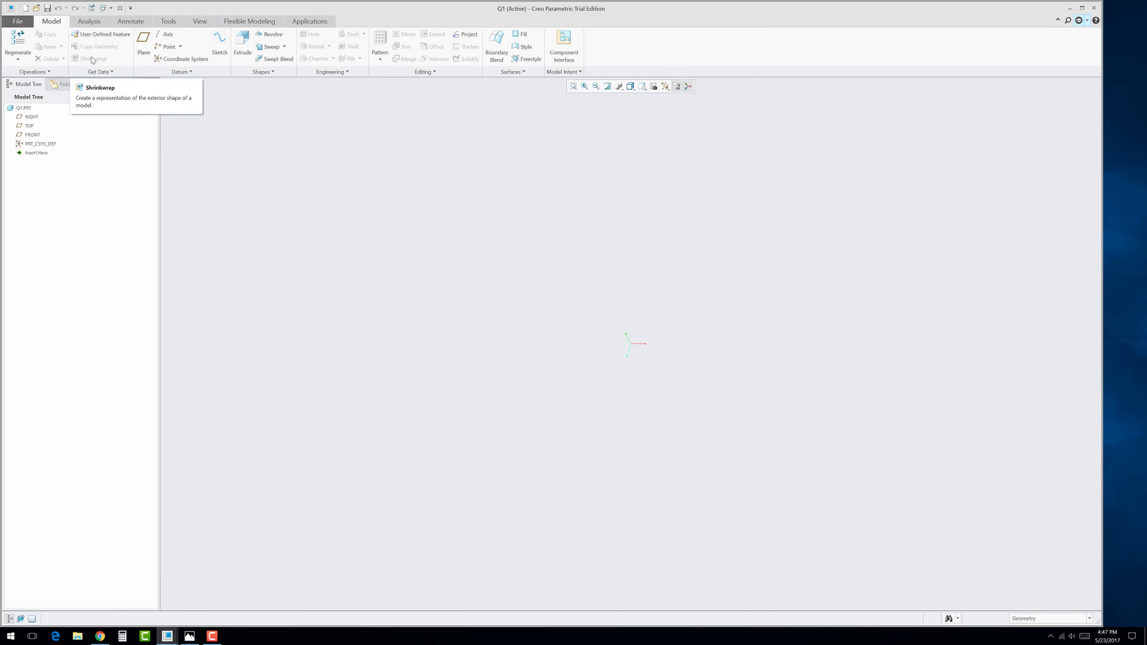
Step: Start an extrusion sketched on the TOP plane and draw a center rectangle about 430 by 223 at the origin
left_click(242, 45)
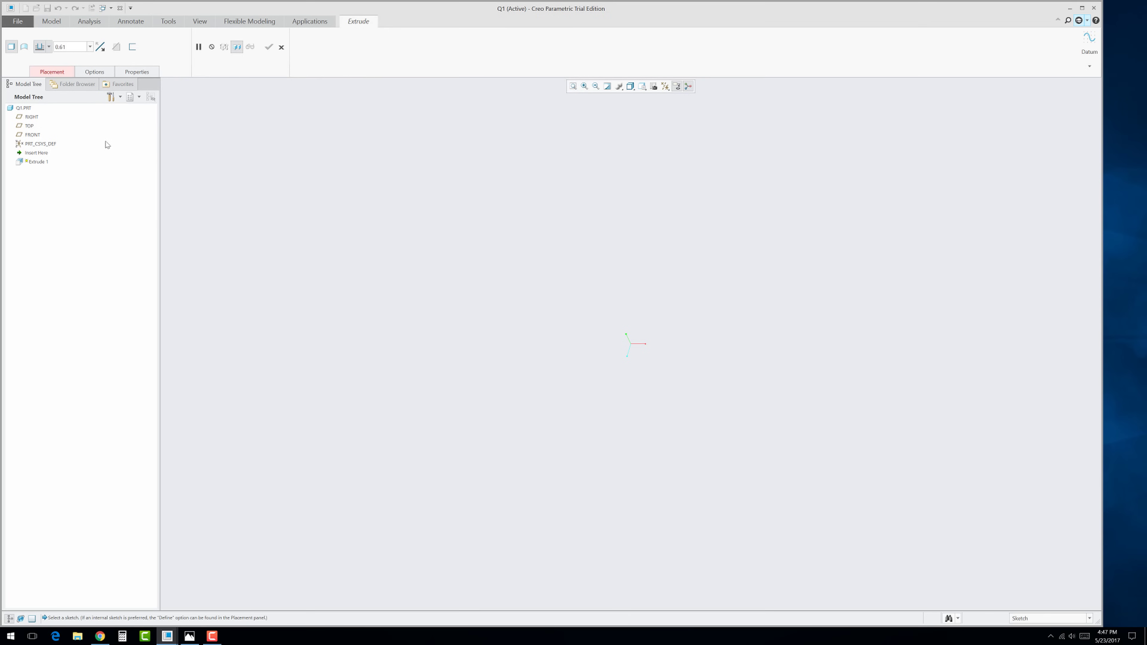
left_click(22, 125)
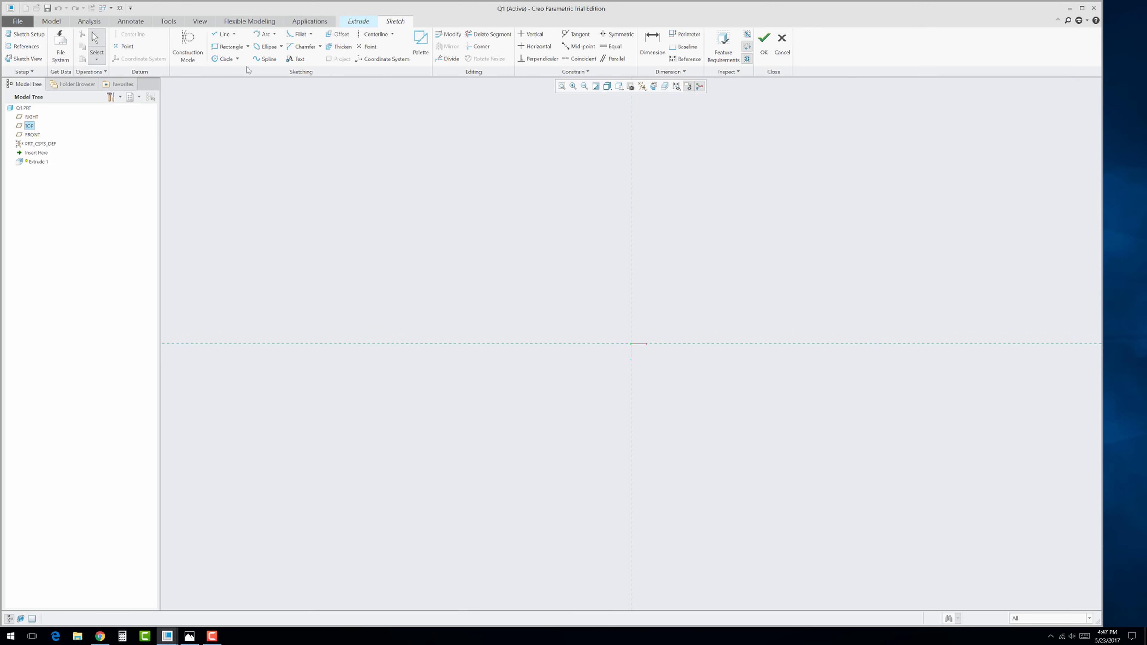
left_click(248, 47)
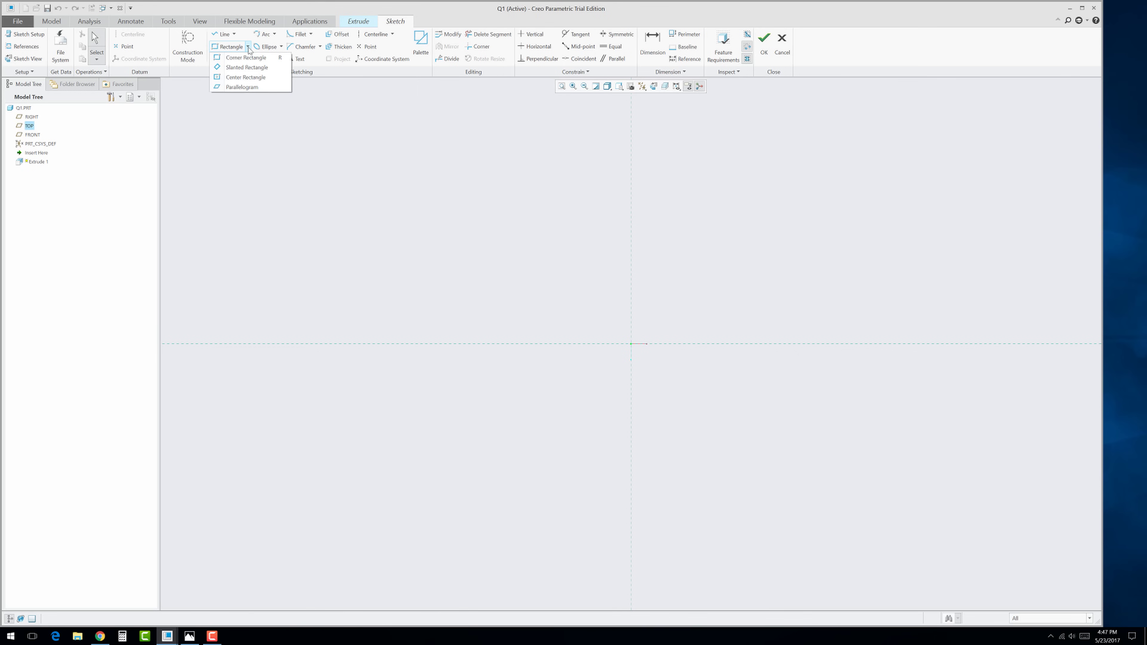
left_click(236, 80)
left_click(631, 344)
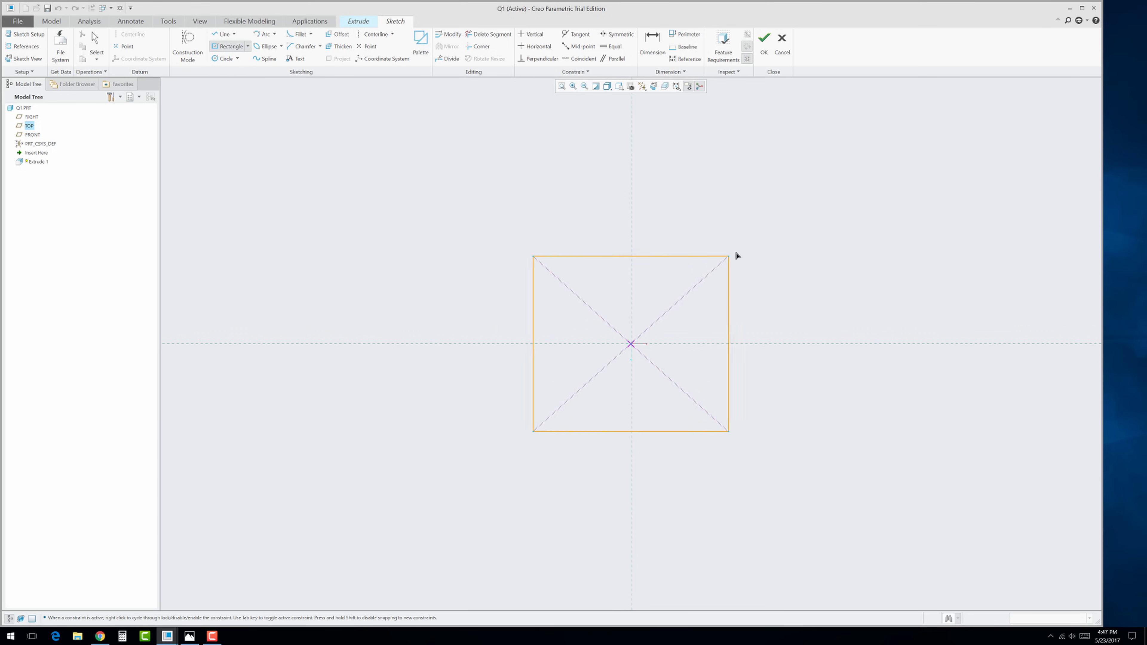
left_click(811, 250)
middle_click(858, 299)
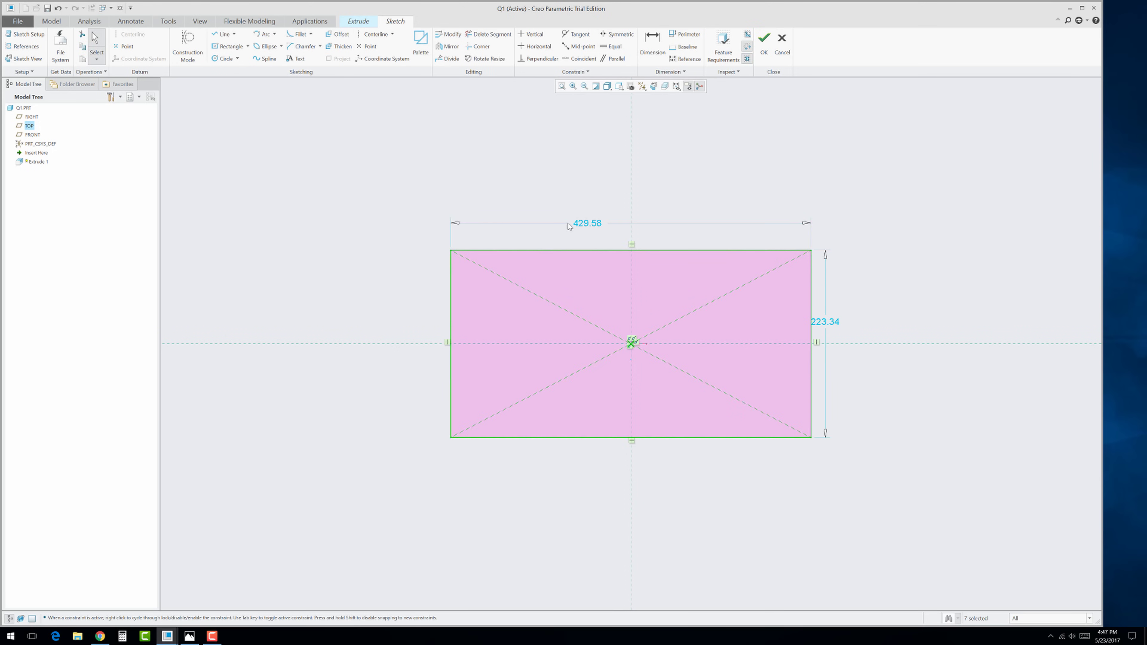
Step: Consult the Quiz 1 drawing in the PDF manual in Chrome, then set the rectangle's width to 6 and height to 3 in Creo
left_click(99, 636)
scroll(437, 447, "down", 8)
scroll(437, 446, "down", 3)
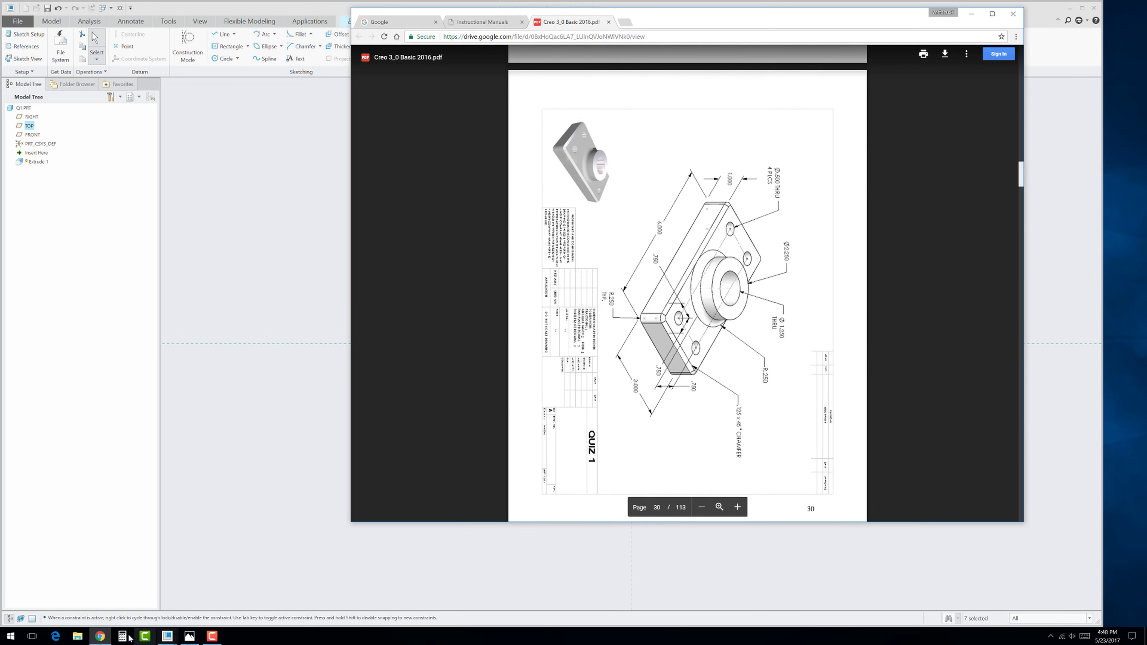
left_click(167, 637)
double_click(588, 223)
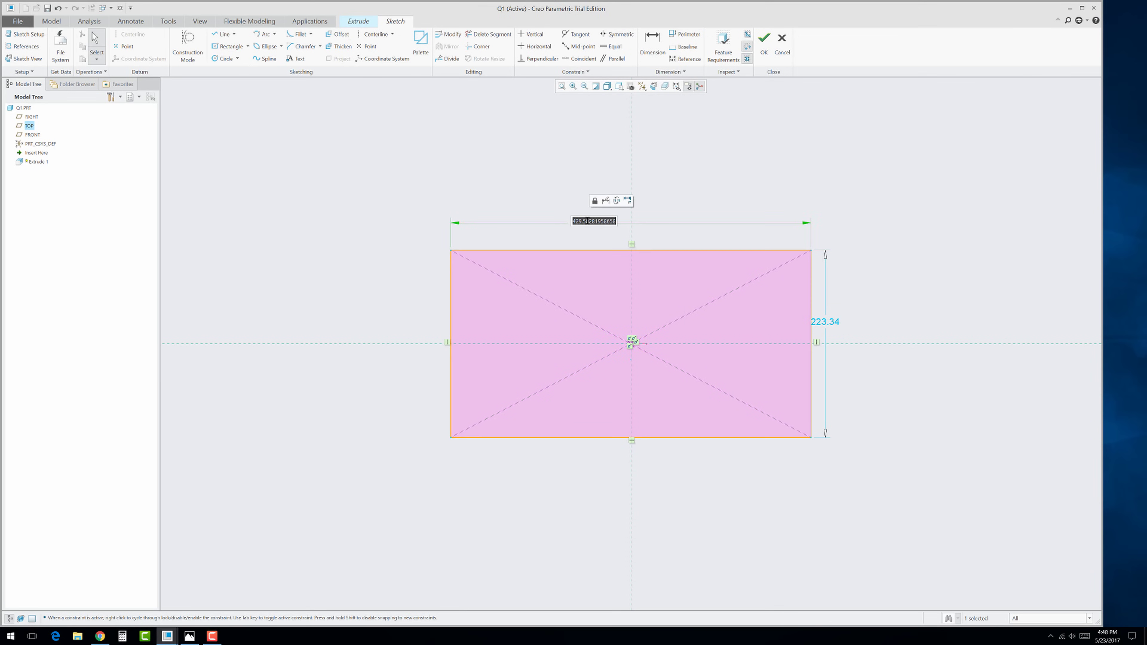
type("5")
key("Return")
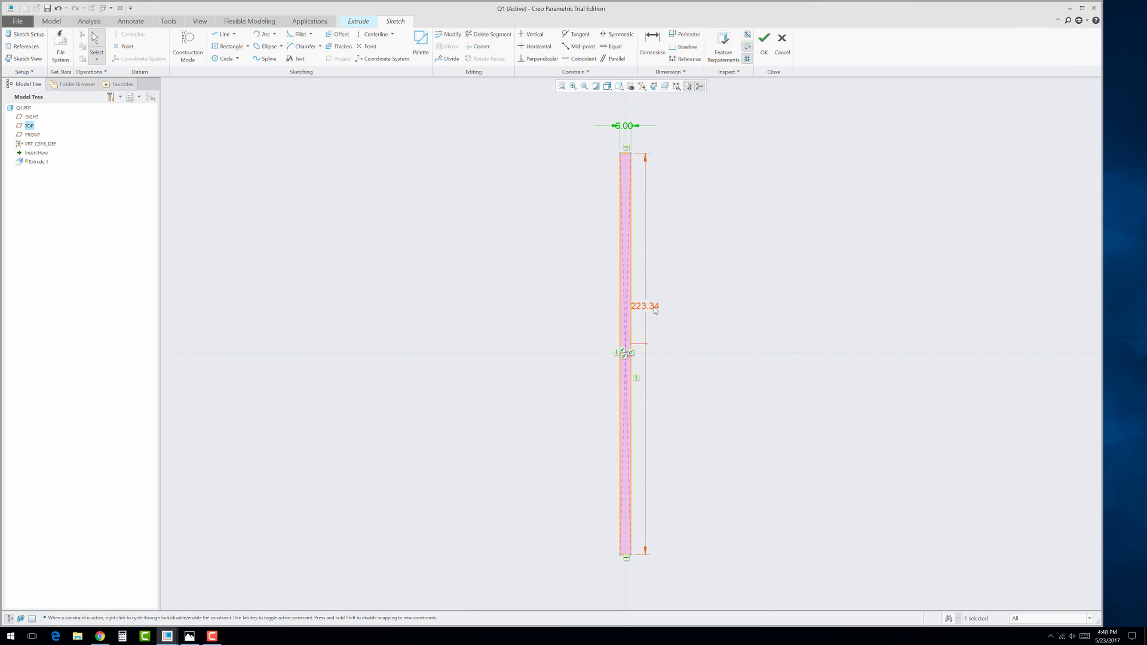
double_click(651, 306)
key("Return")
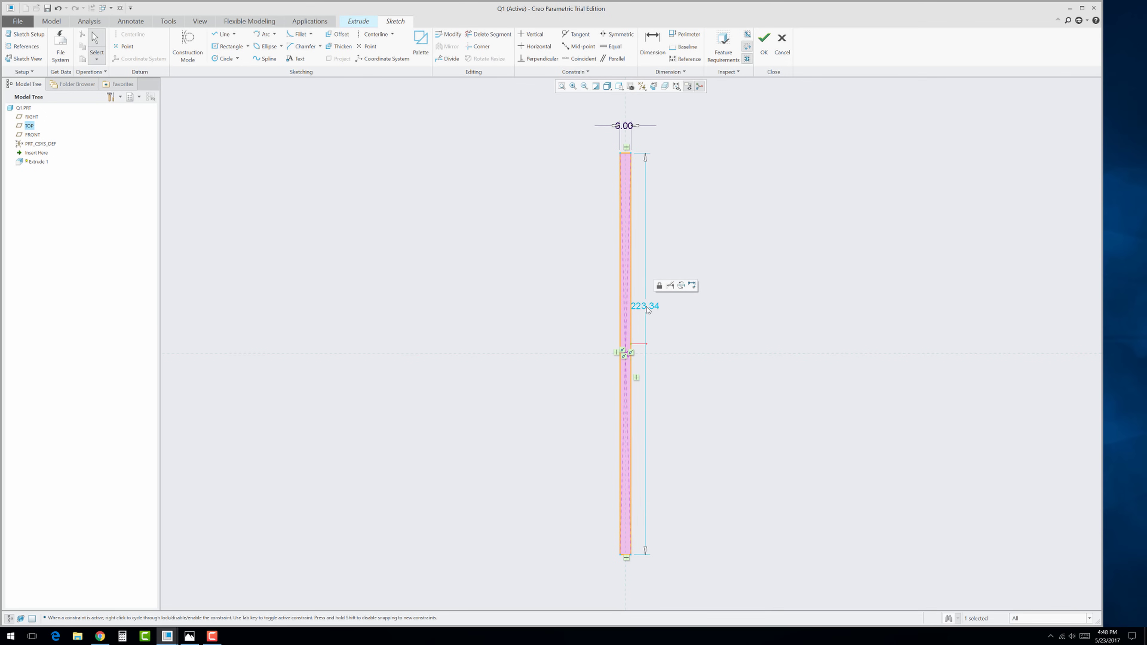
double_click(648, 308)
type("3")
key("Return")
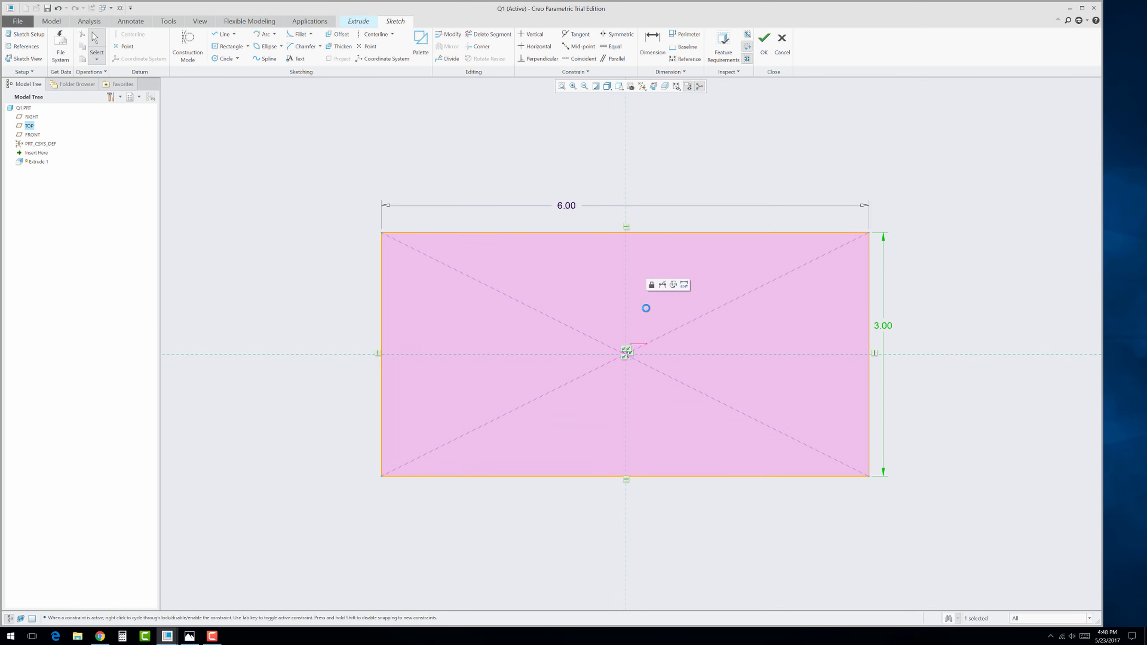
Step: Add a vertical and a horizontal centerline through the rectangle's center
left_click(375, 33)
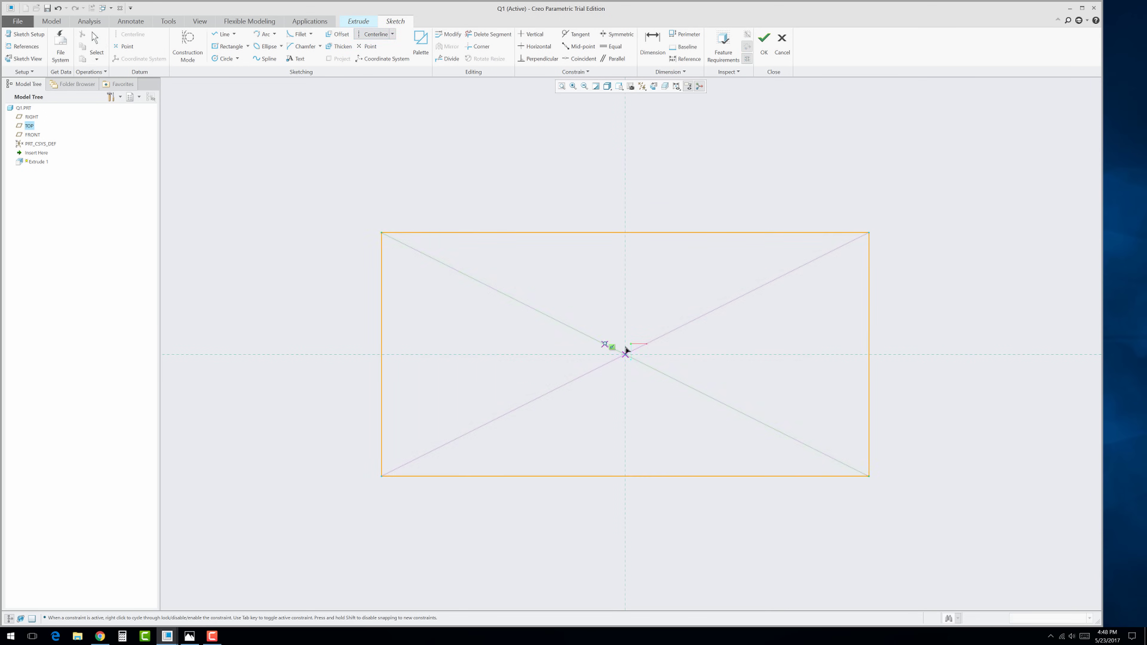
left_click(627, 299)
left_click(626, 355)
left_click(527, 355)
middle_click(465, 396)
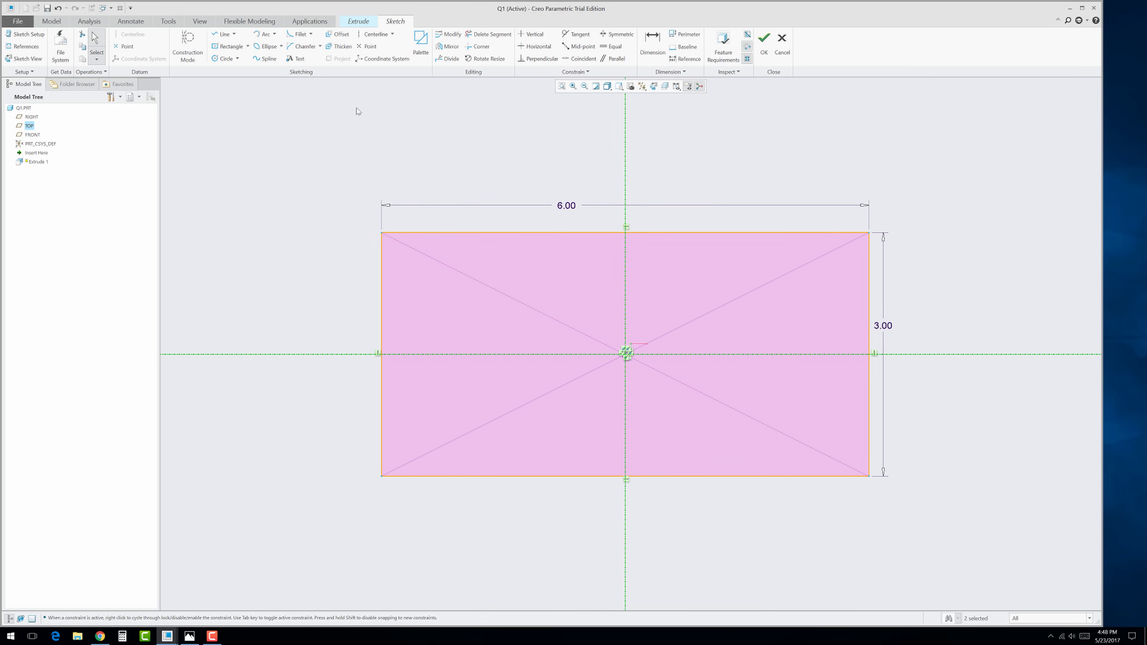
Step: Sketch a circle about 0.44 in diameter inside the rectangle, near its upper-left corner
left_click(223, 59)
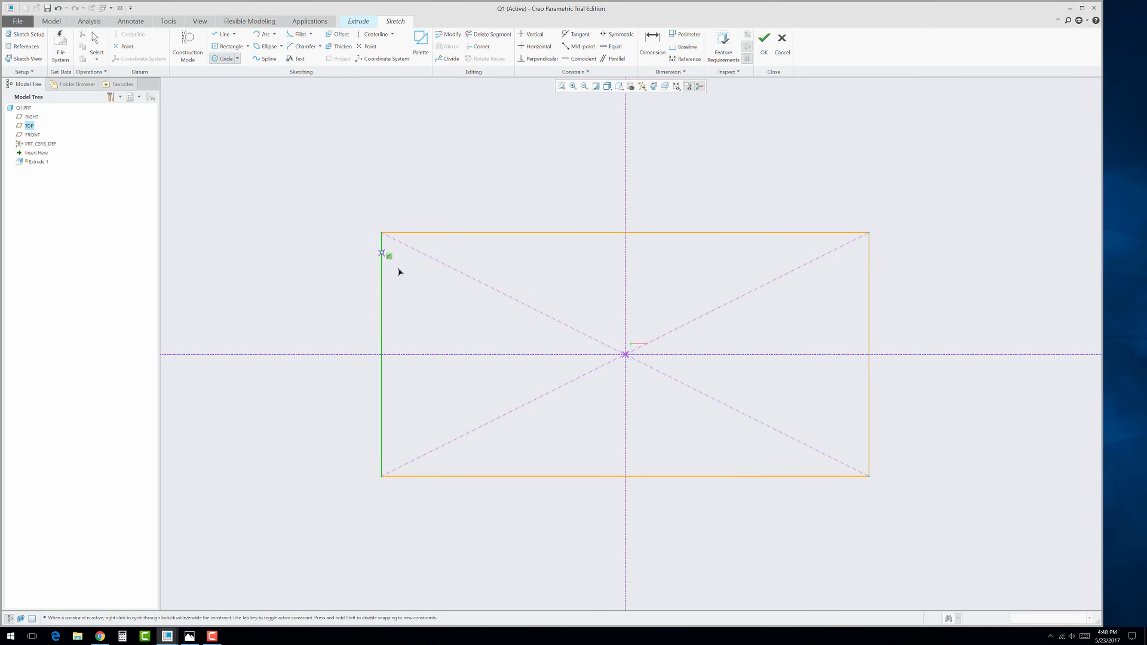
left_click(425, 286)
left_click(442, 297)
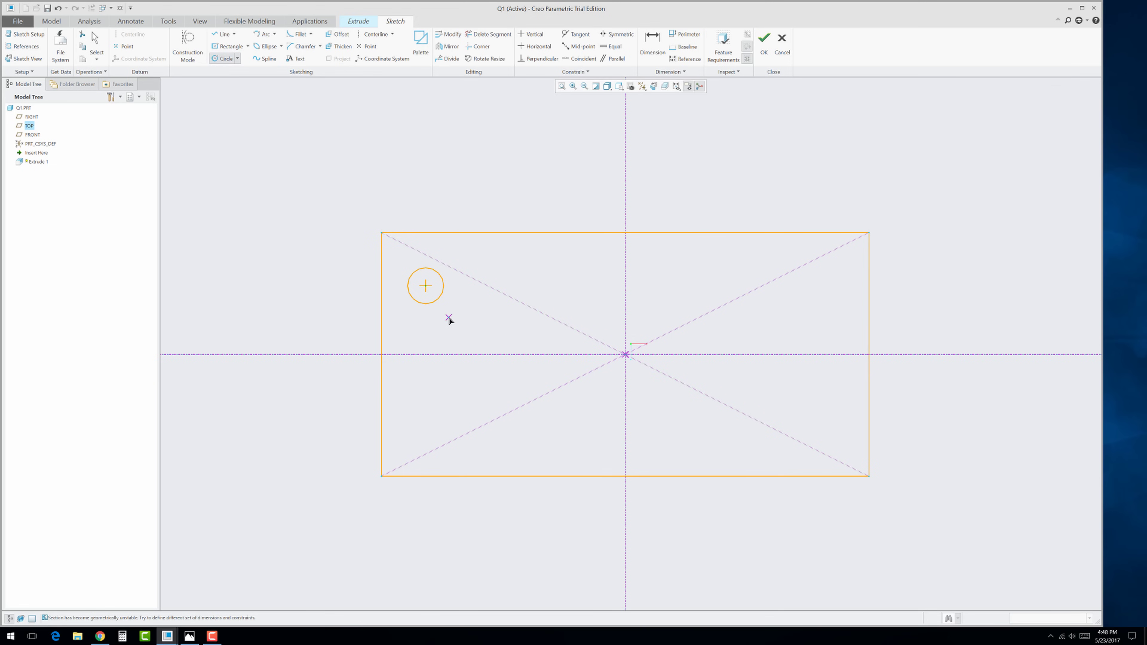
middle_click(465, 313)
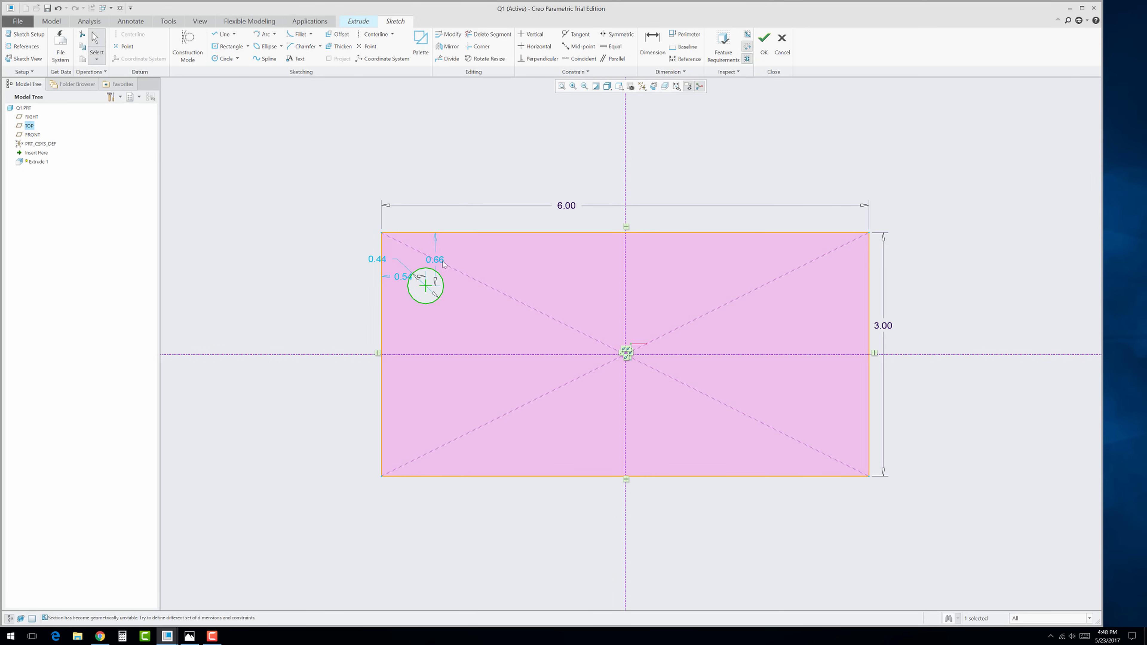
Step: Set the circle's center 0.75 from the rectangle's top edge and 0.75 from its left edge, placing both dimensions outside the profile
left_click_drag(443, 264, 337, 262)
double_click(337, 261)
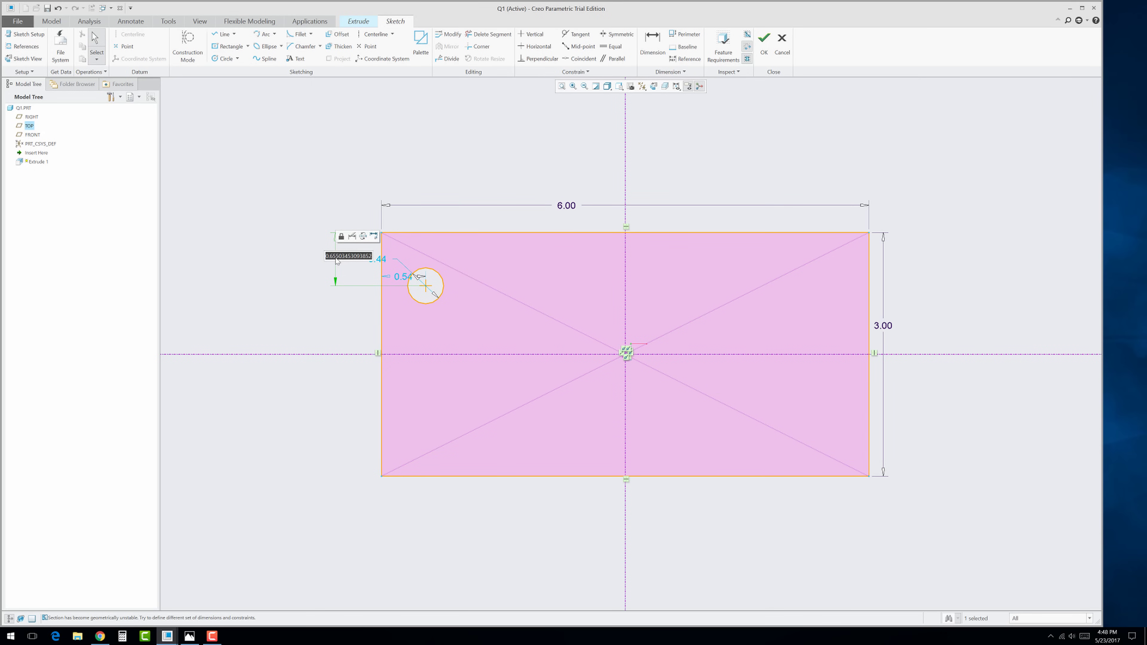
type("0.75")
key("Return")
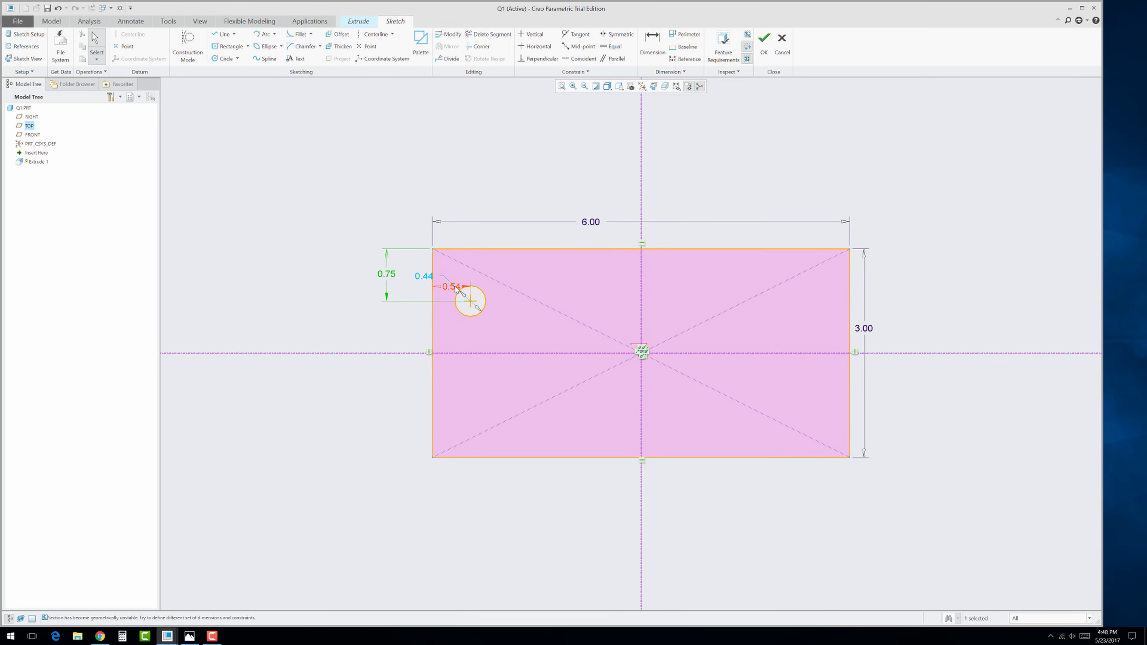
left_click_drag(456, 289, 460, 237)
double_click(459, 235)
type(".7")
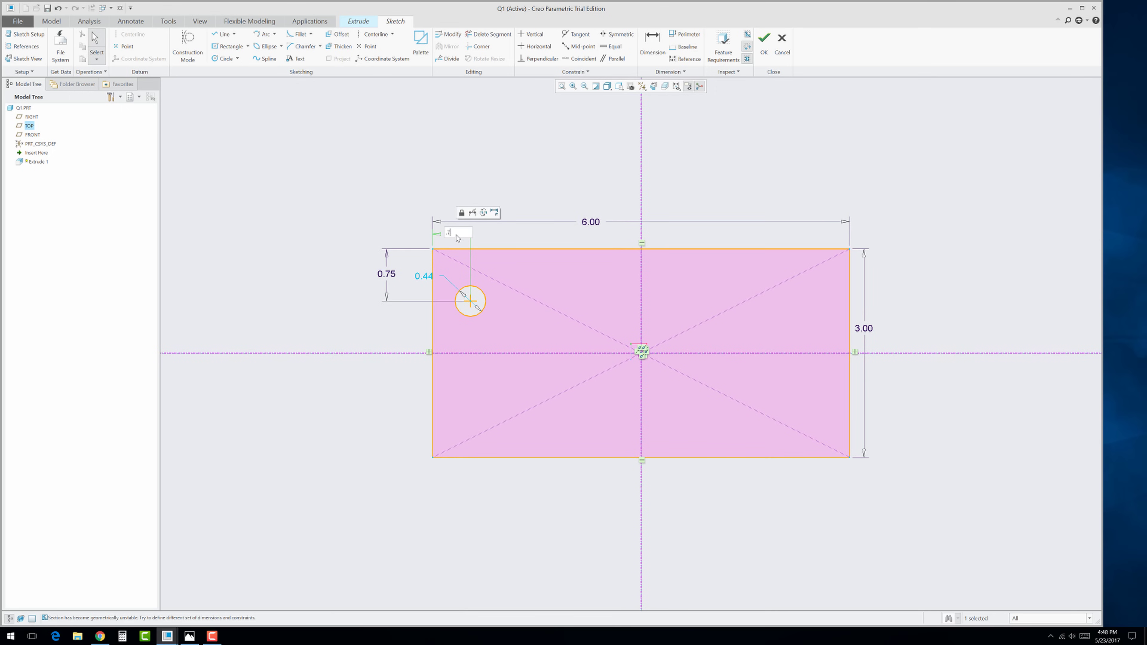
type("5")
key("Return")
Step: Move the circle's diameter dimension outside the rectangle and set the diameter to 0.5
left_click_drag(442, 278, 402, 236)
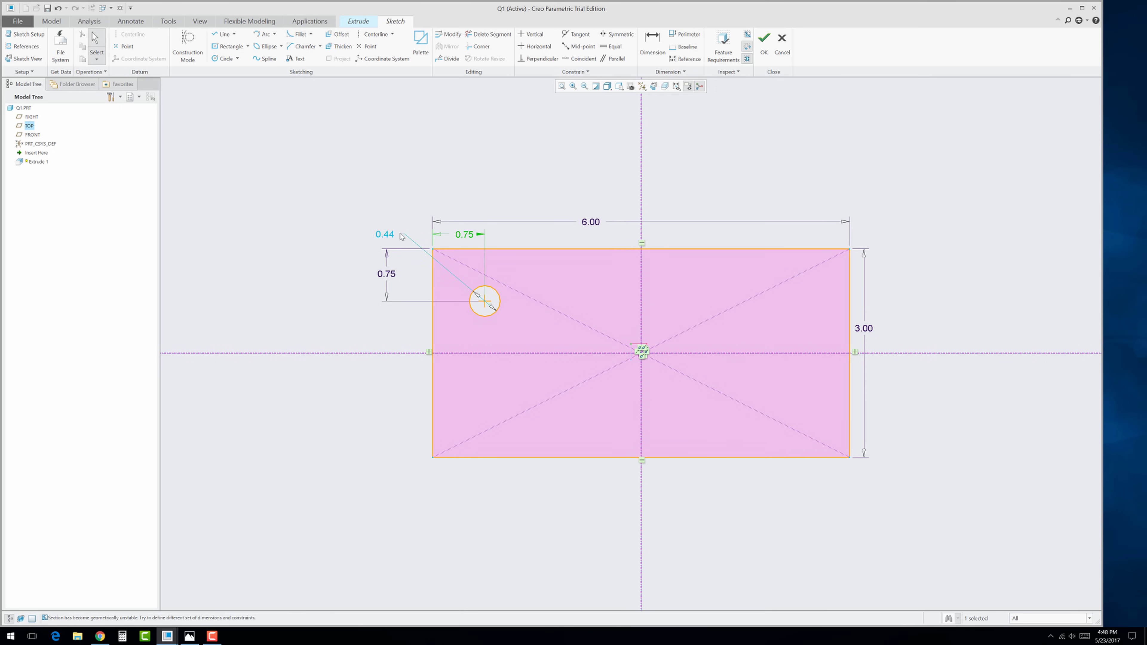
double_click(387, 235)
type(".5")
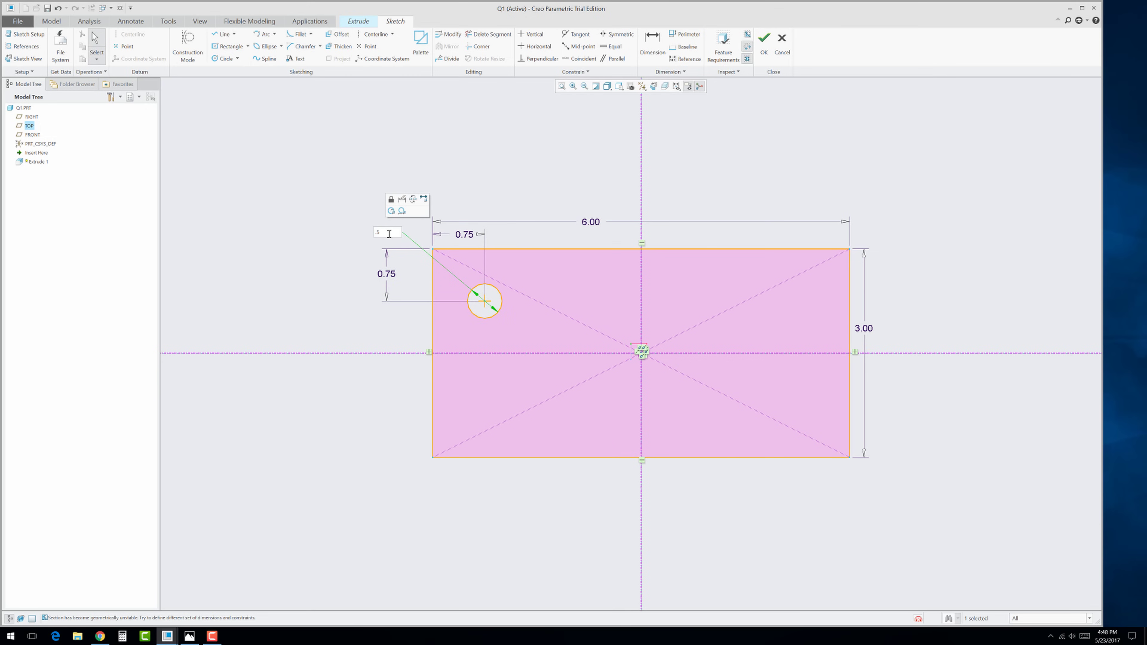
key("Return")
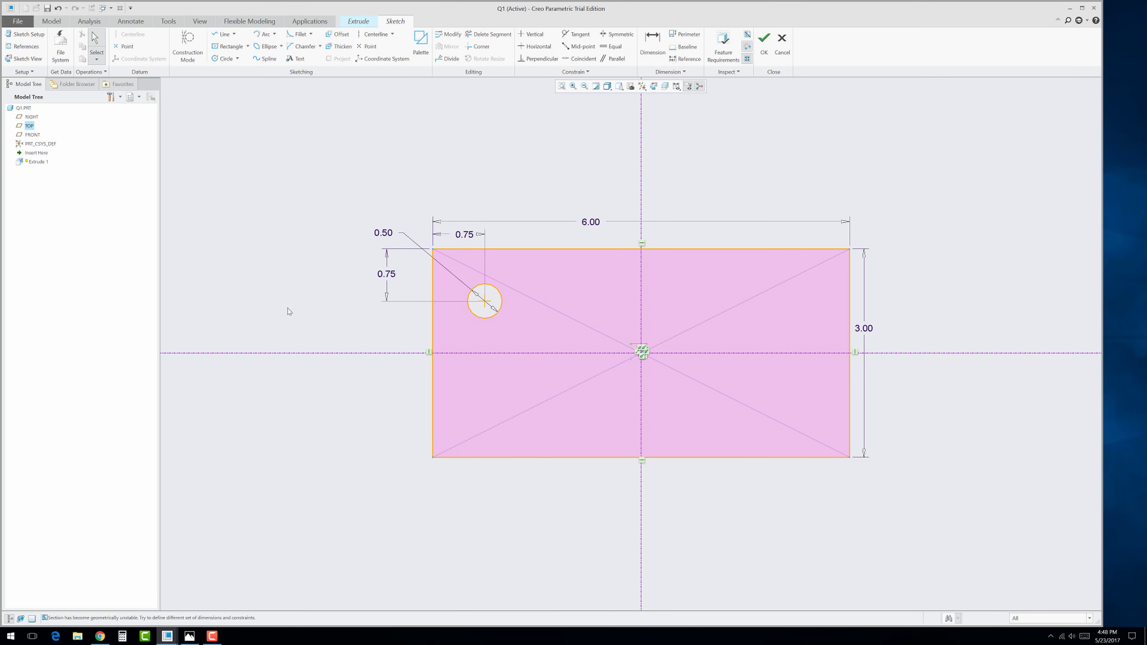
Step: Mirror the circle about the vertical centerline
left_click(474, 318)
left_click(448, 47)
left_click(641, 302)
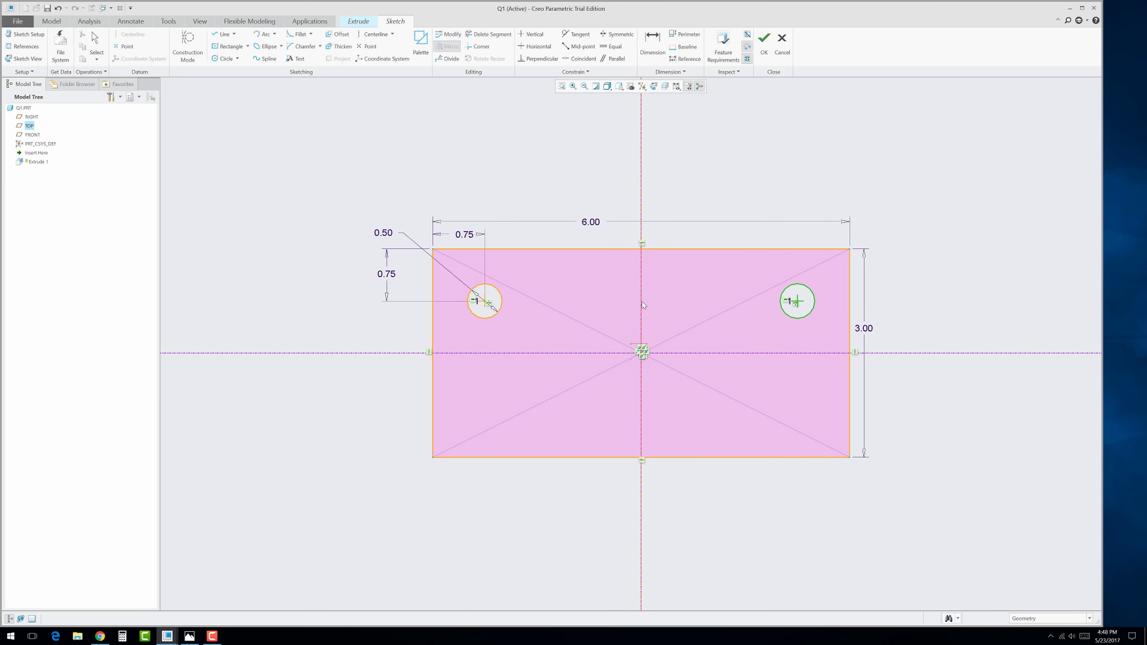
left_click(394, 327)
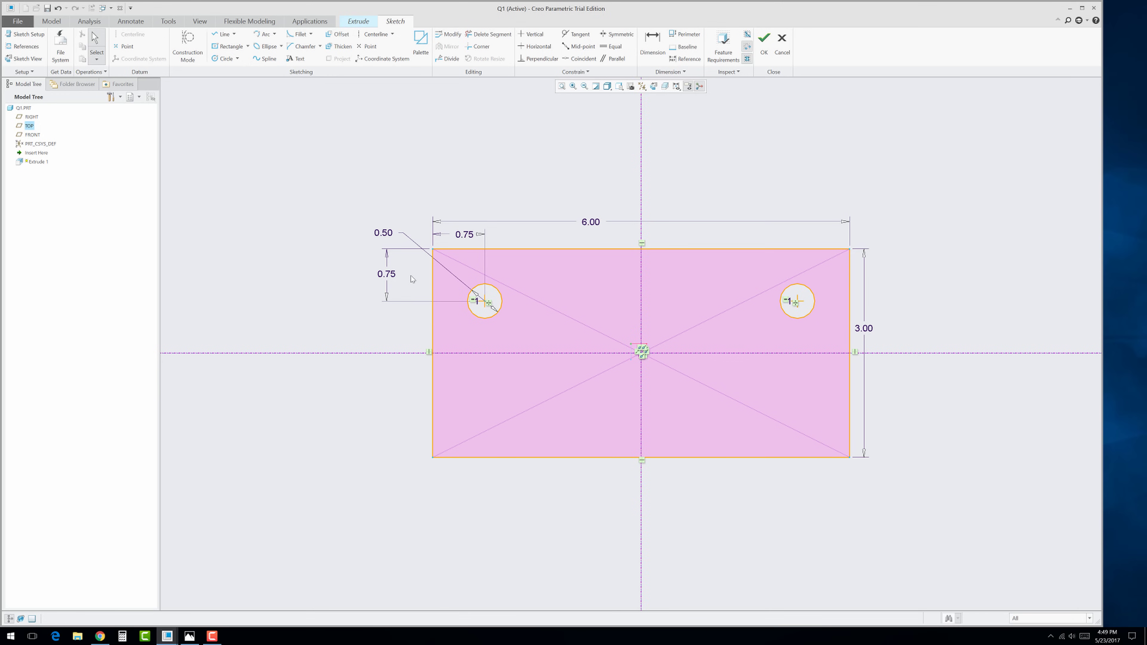
Step: Mirror both upper circles about the horizontal centerline to complete the four-hole layout
left_click_drag(410, 275, 822, 331)
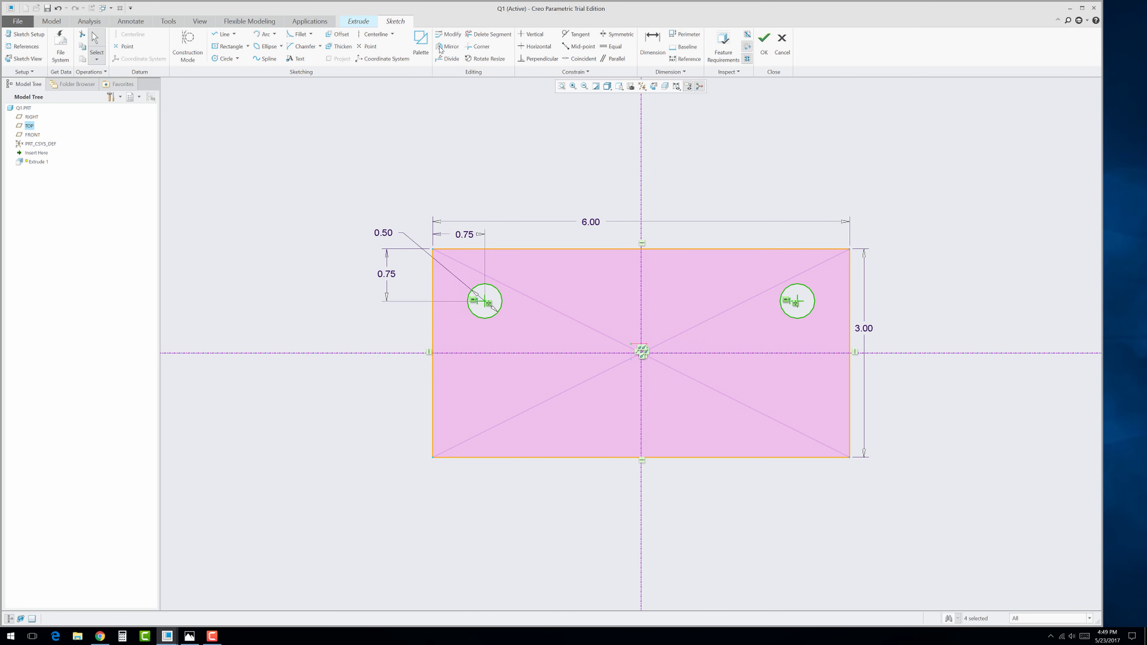
left_click(448, 46)
left_click(594, 354)
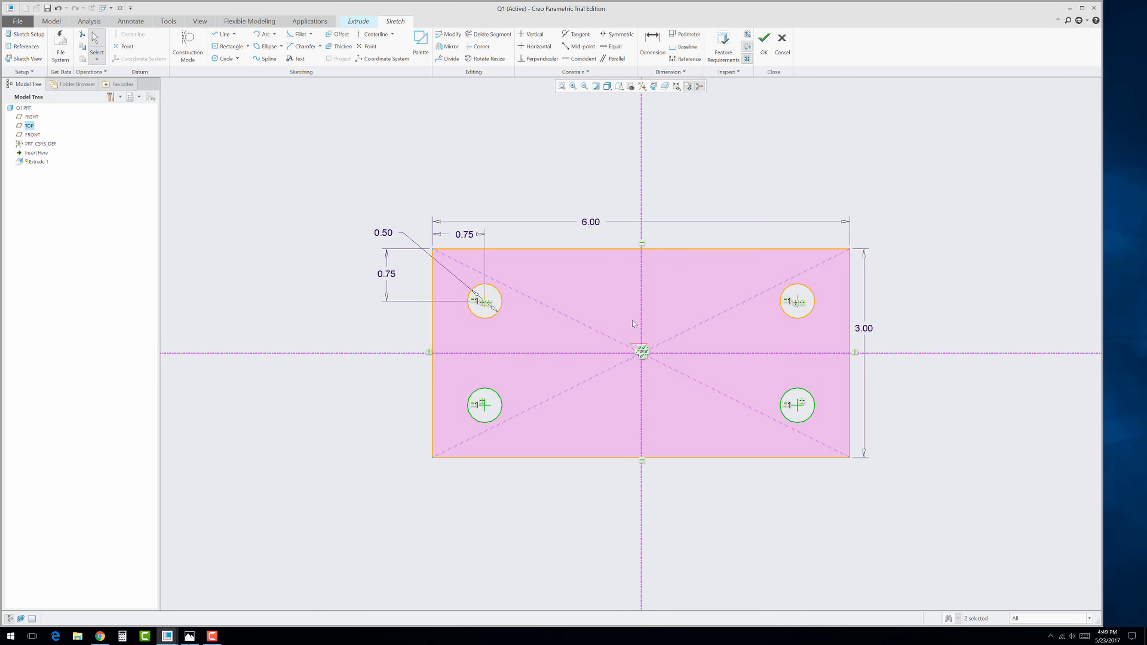
Step: Finish the sketch and extrude the plate to a depth of 1, checking the thickness against the Quiz 1 drawing
left_click(763, 43)
middle_click_drag(671, 409, 687, 260)
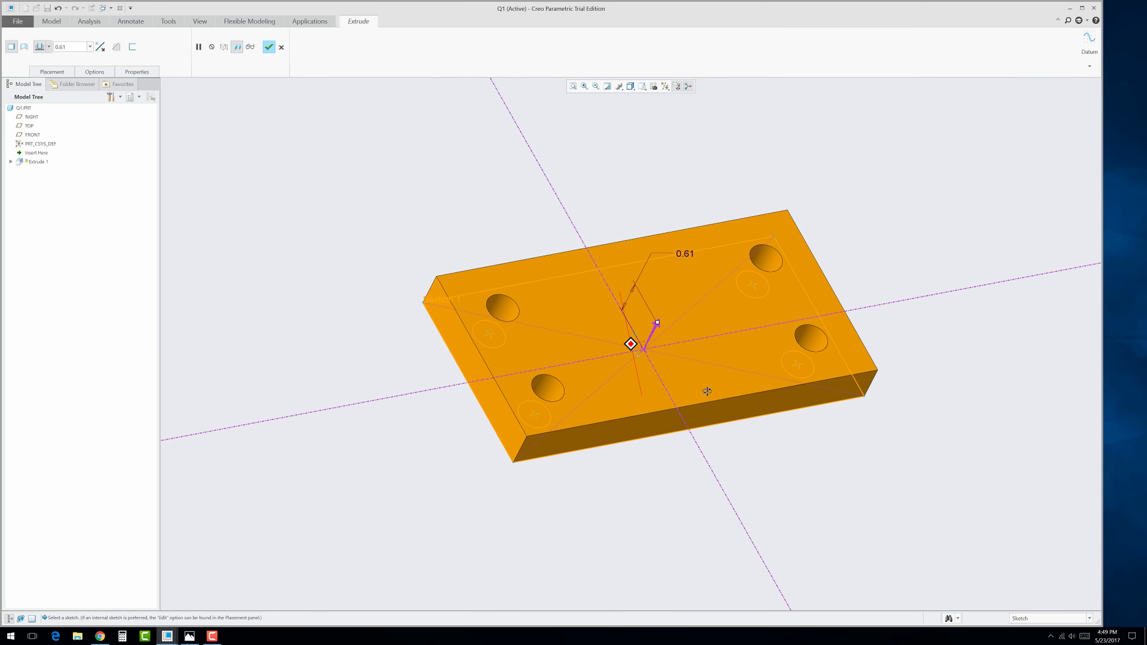
double_click(687, 255)
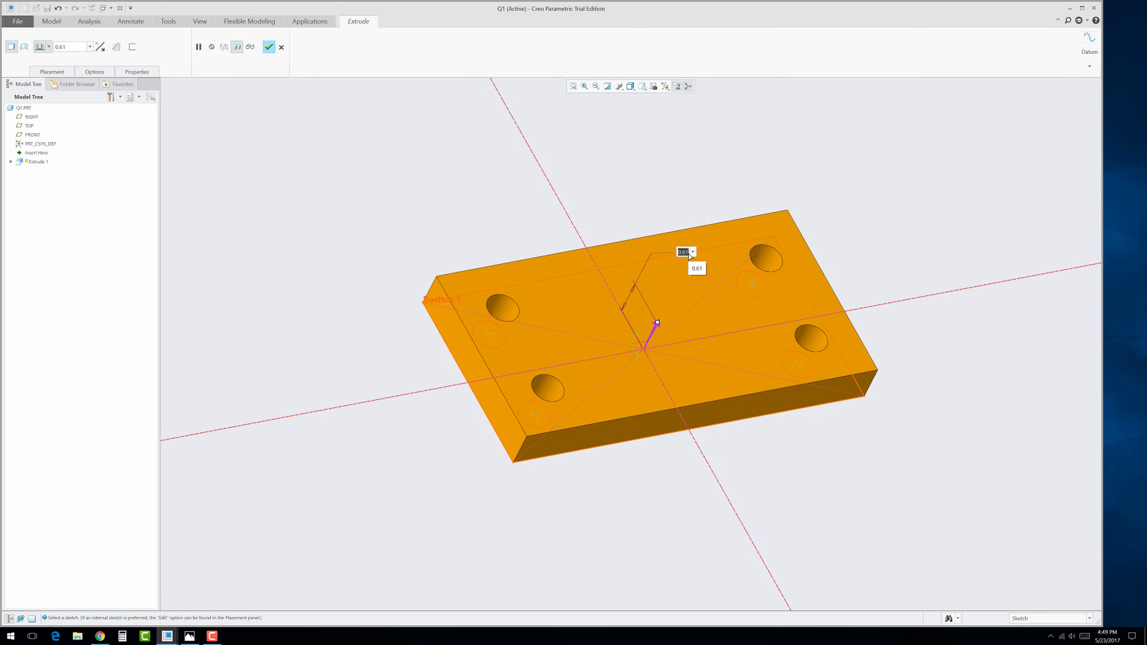
type("1")
key("Return")
left_click(100, 636)
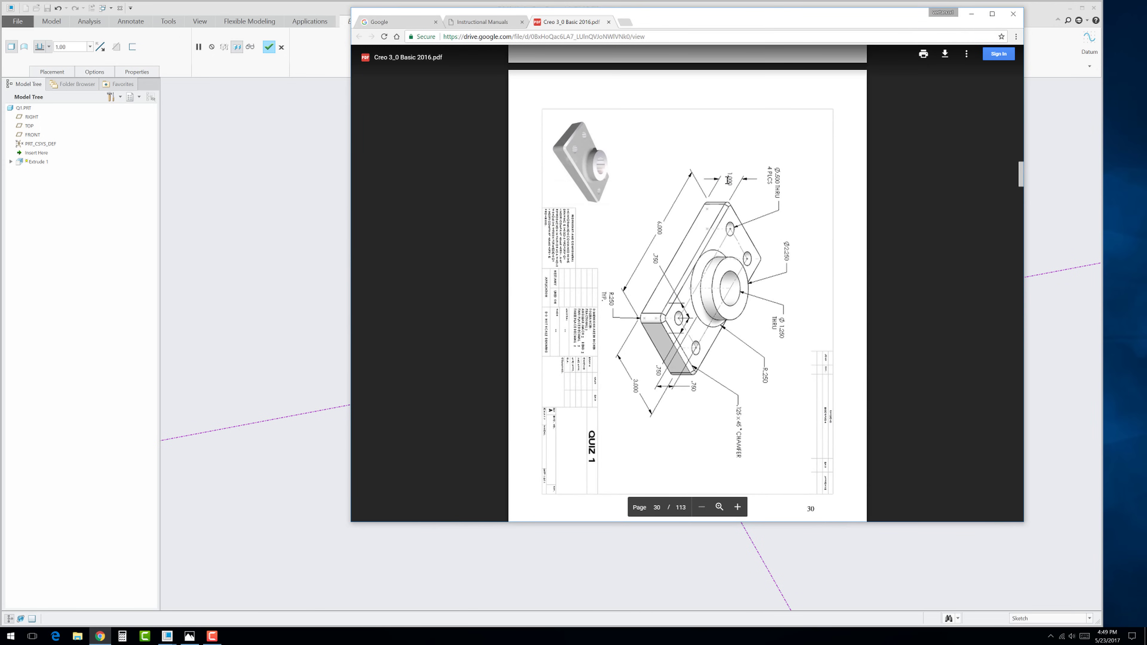
left_click(100, 636)
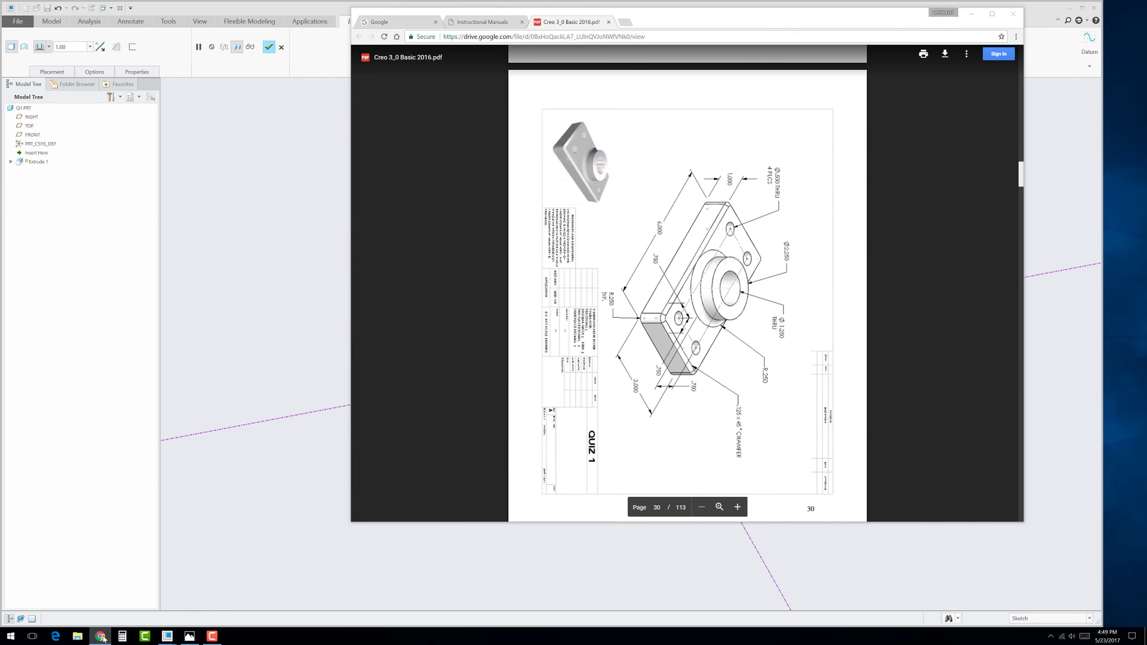
left_click(269, 46)
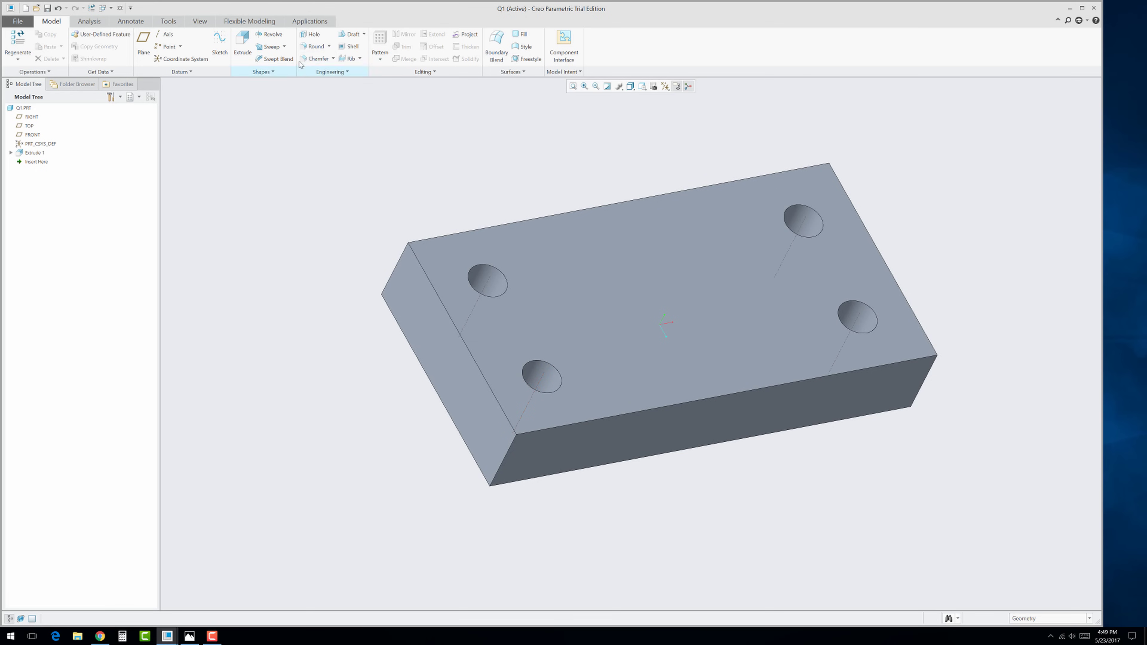
Step: Round the plate's four vertical corner edges with a 0.25 radius, checking the radius against the Quiz 1 drawing
left_click(307, 47)
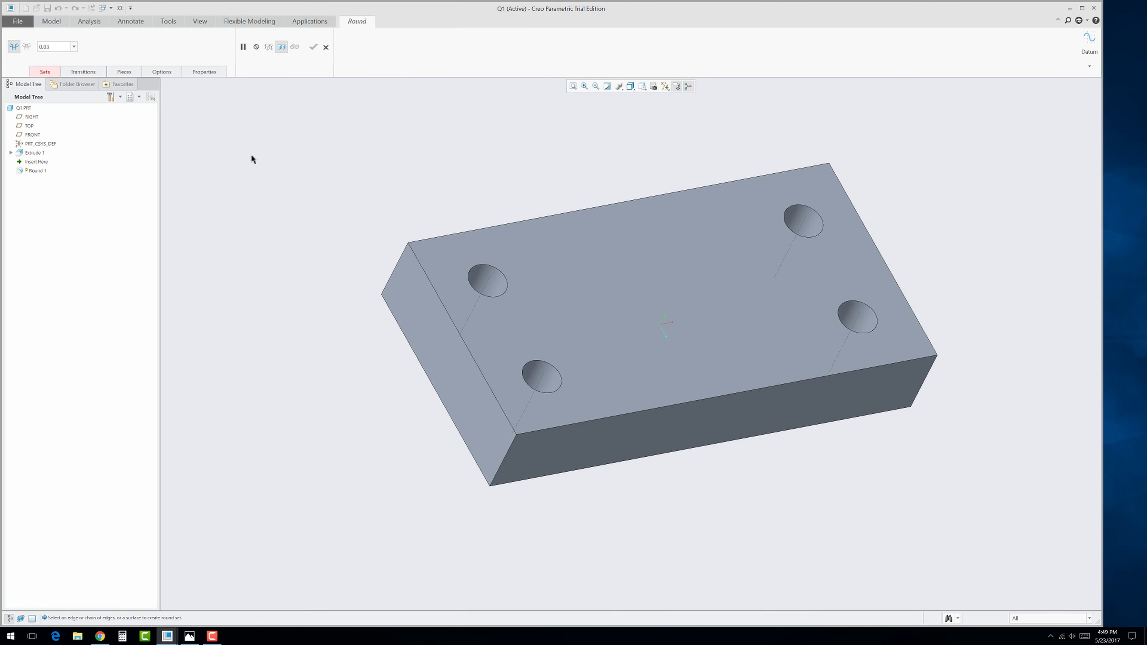
double_click(56, 46)
type("0.25")
left_click(100, 636)
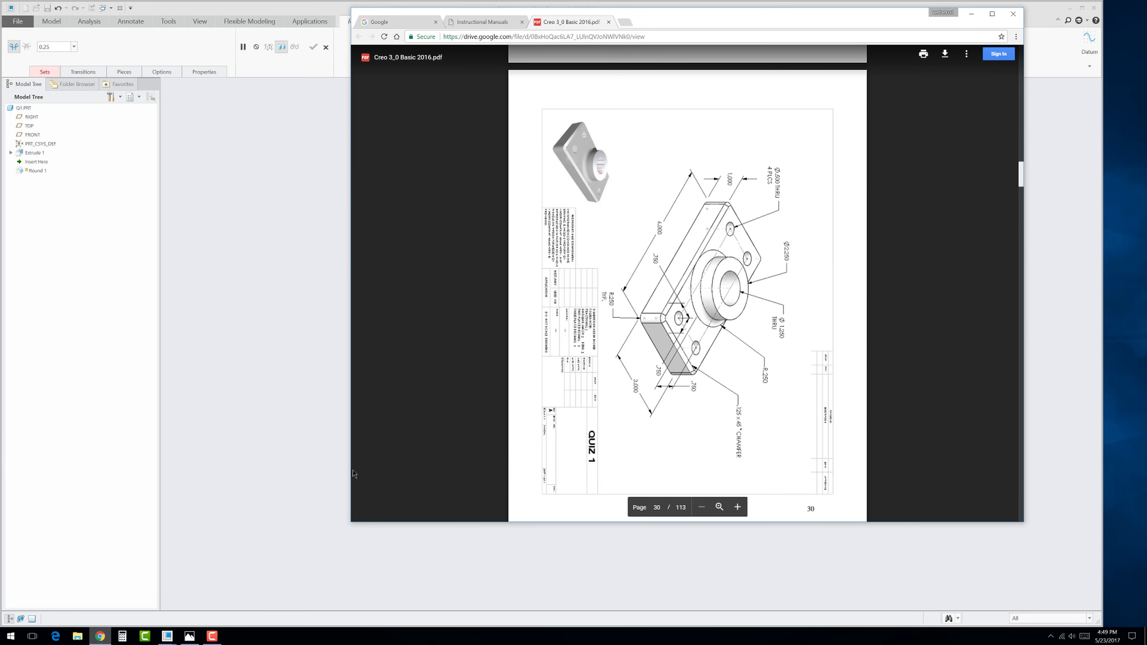
left_click(101, 636)
left_click(509, 453)
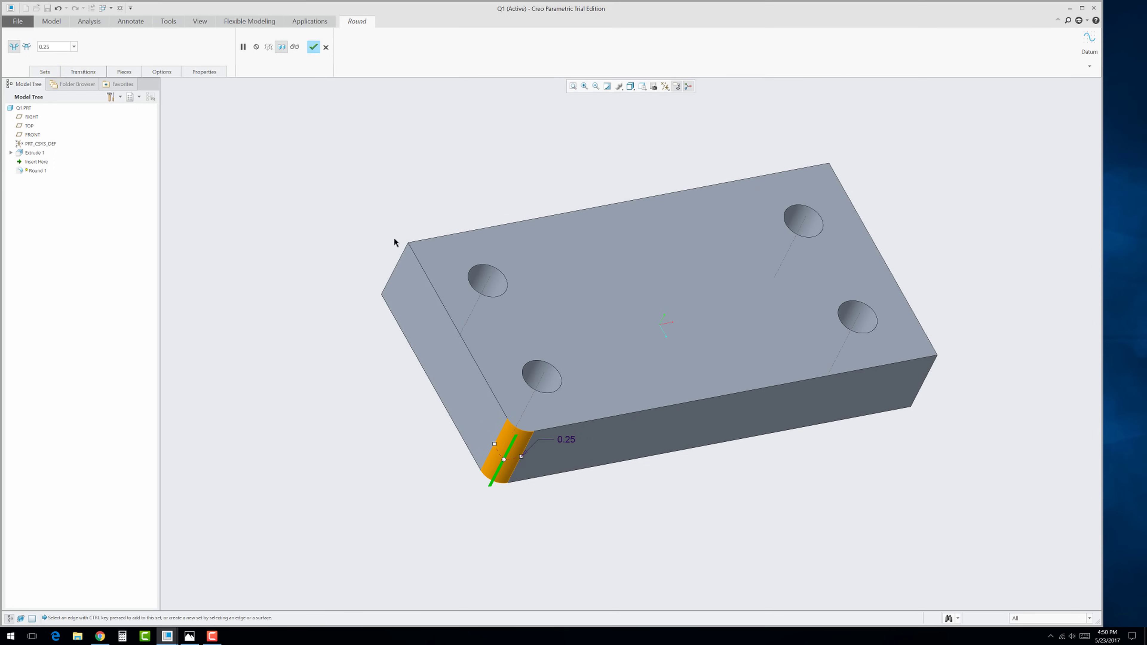
left_click(397, 267, "ctrl")
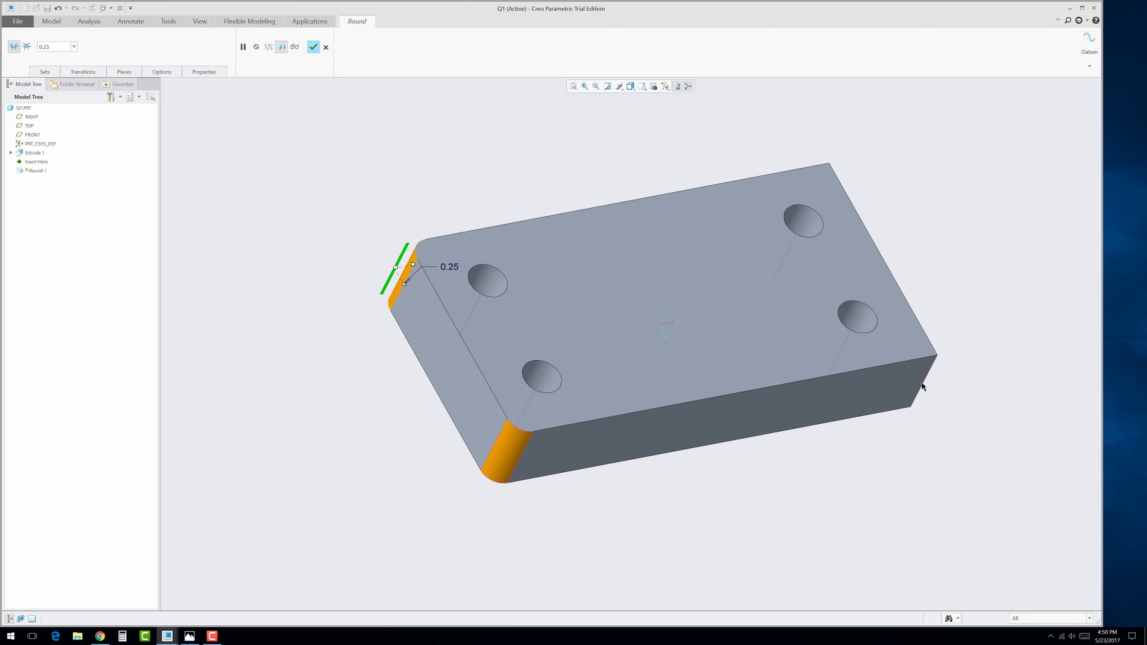
left_click(921, 384, "ctrl")
mouse_move(972, 296)
middle_mouse_down()
mouse_move(921, 307)
mouse_move(813, 253)
middle_mouse_up()
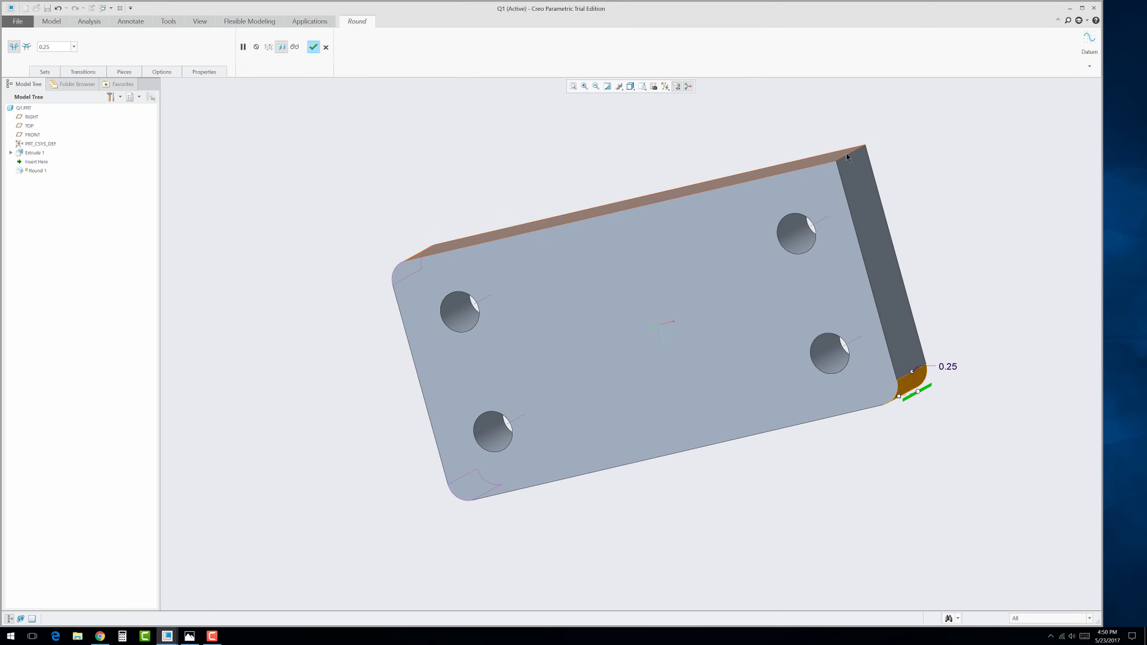
left_click(313, 46)
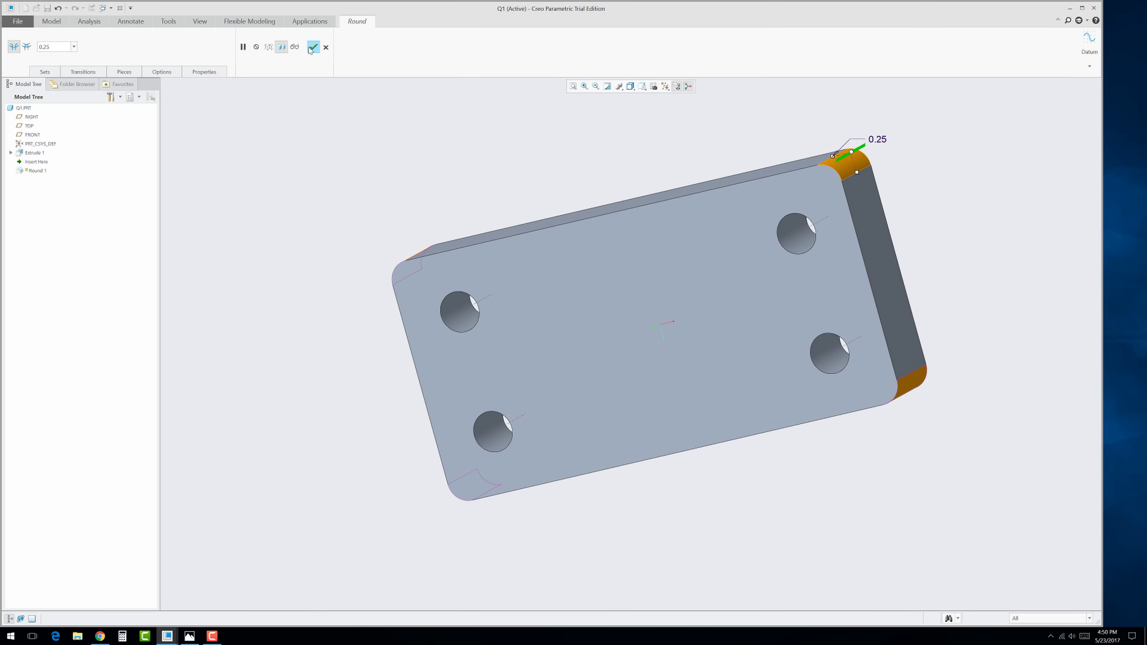
key("ctrl+d")
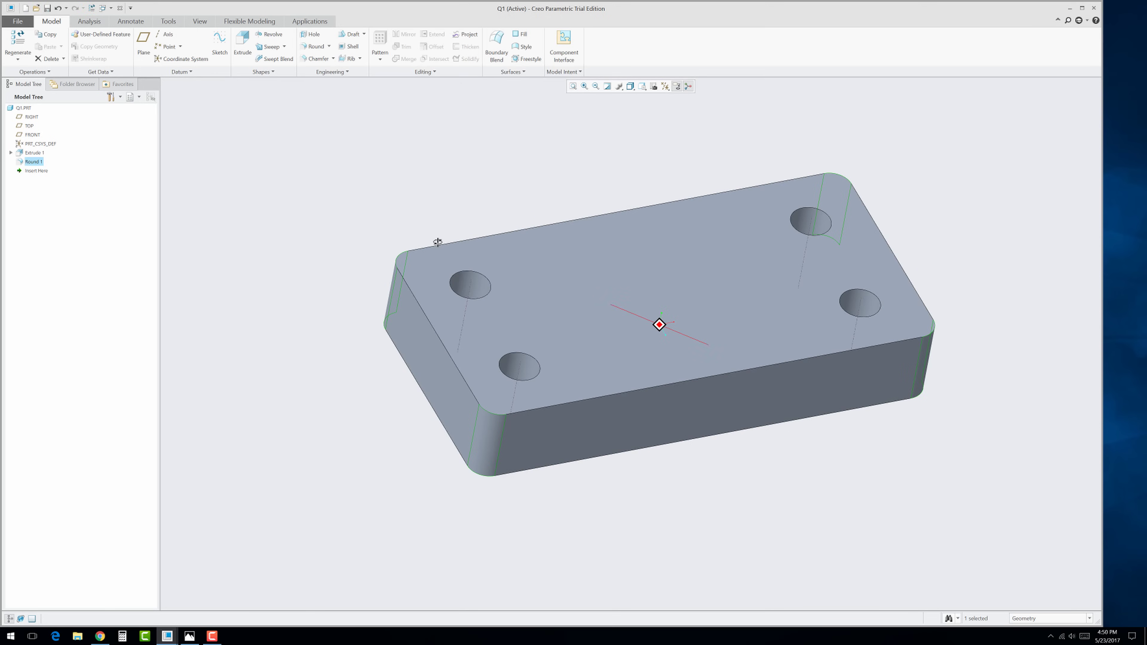
left_click(422, 167)
Step: Chamfer the edge loop around the plate's top face with a D x D chamfer of 0.125
left_click(316, 60)
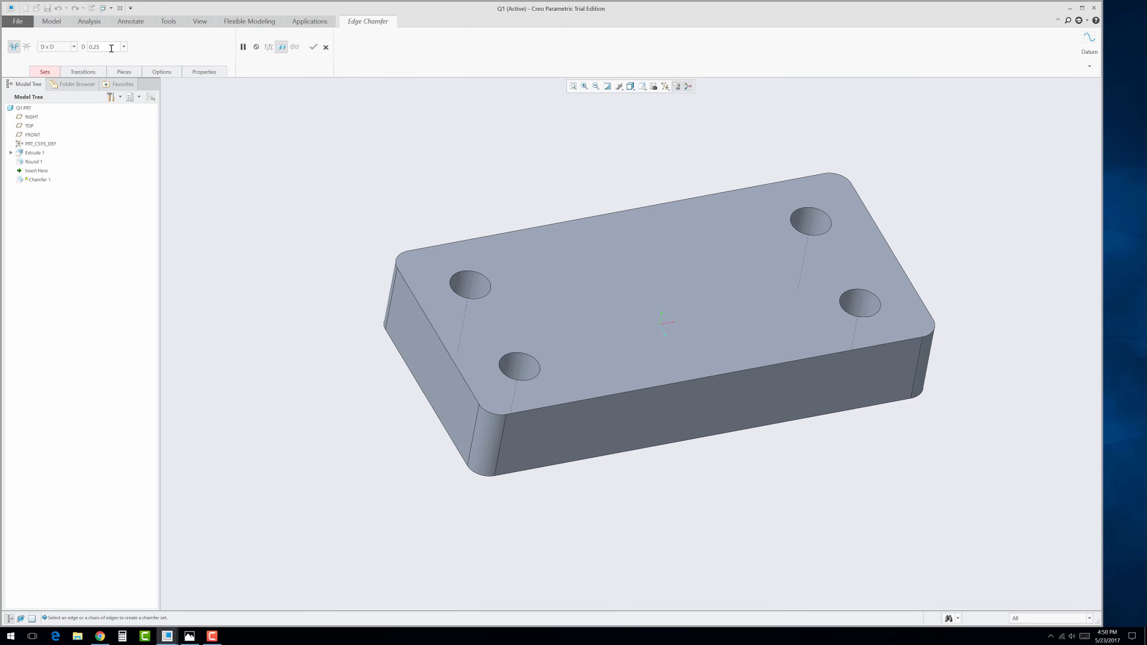
left_click(111, 47)
type(".1")
key("Return")
left_click(627, 395)
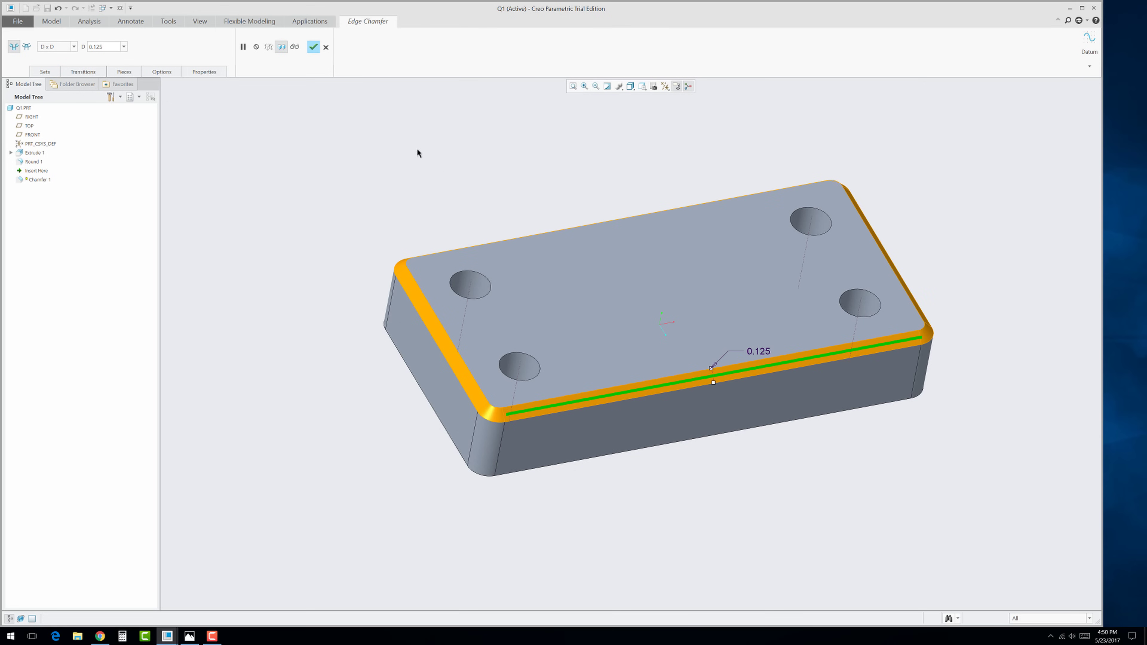
left_click(313, 47)
mouse_move(570, 308)
middle_mouse_down()
mouse_move(576, 330)
mouse_move(566, 329)
mouse_move(692, 264)
middle_mouse_up()
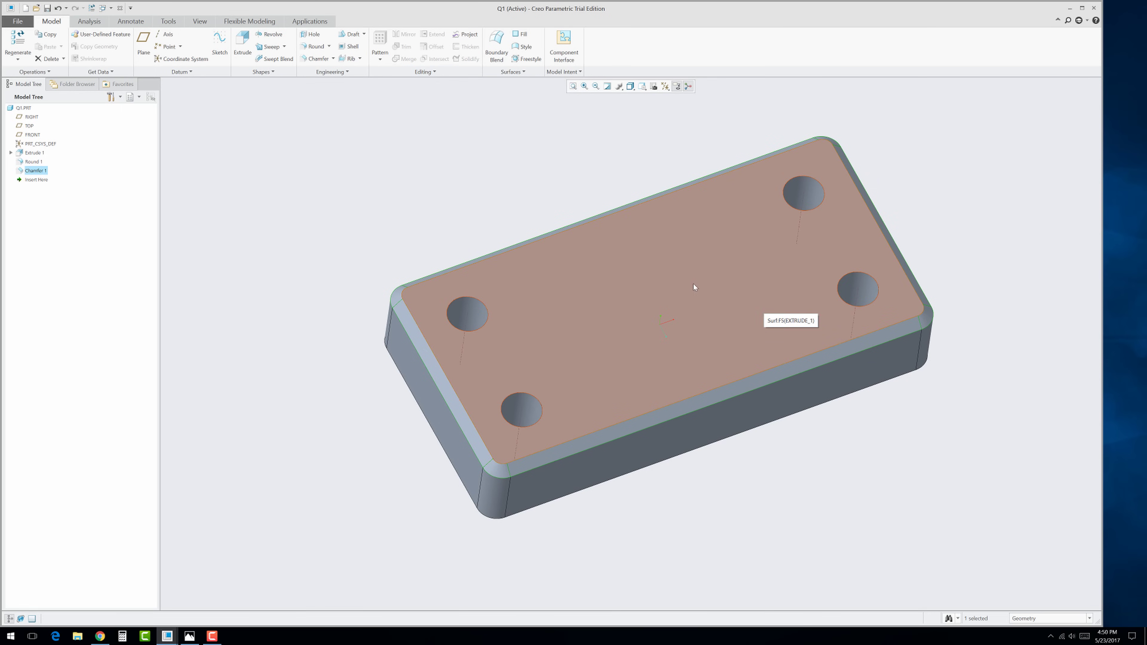
Step: Start an extrusion on the plate's top face and sketch a circle about 1.85 in diameter centered on the origin
left_click(695, 283)
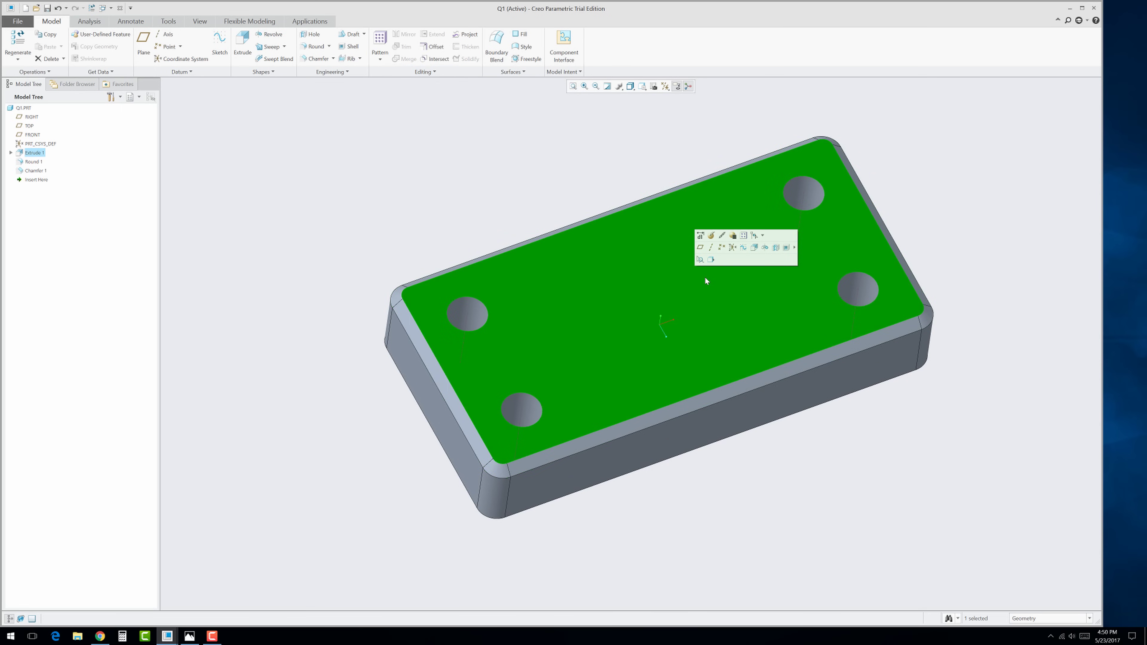
left_click(753, 247)
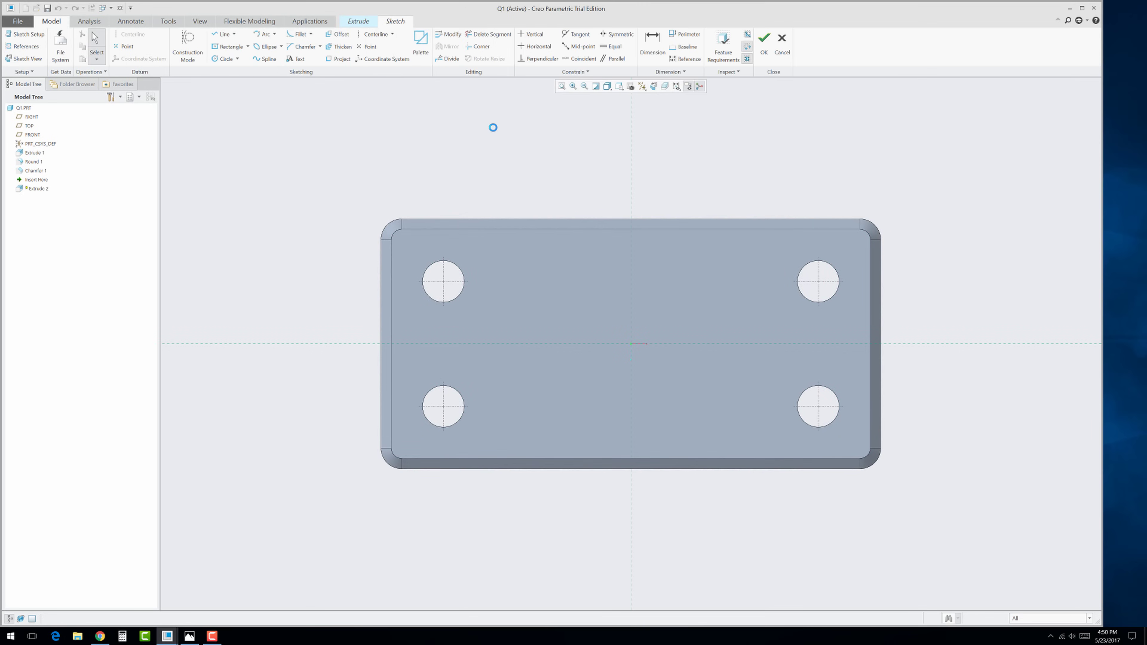
left_click(224, 59)
left_click(631, 344)
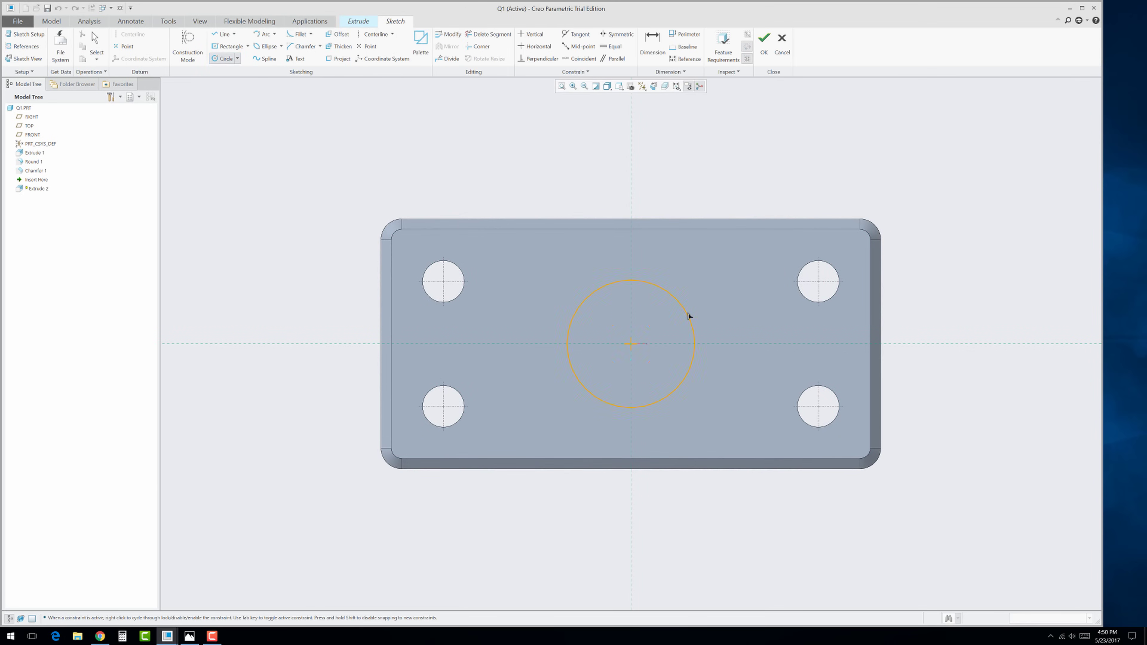
left_click(698, 308)
middle_click(747, 330)
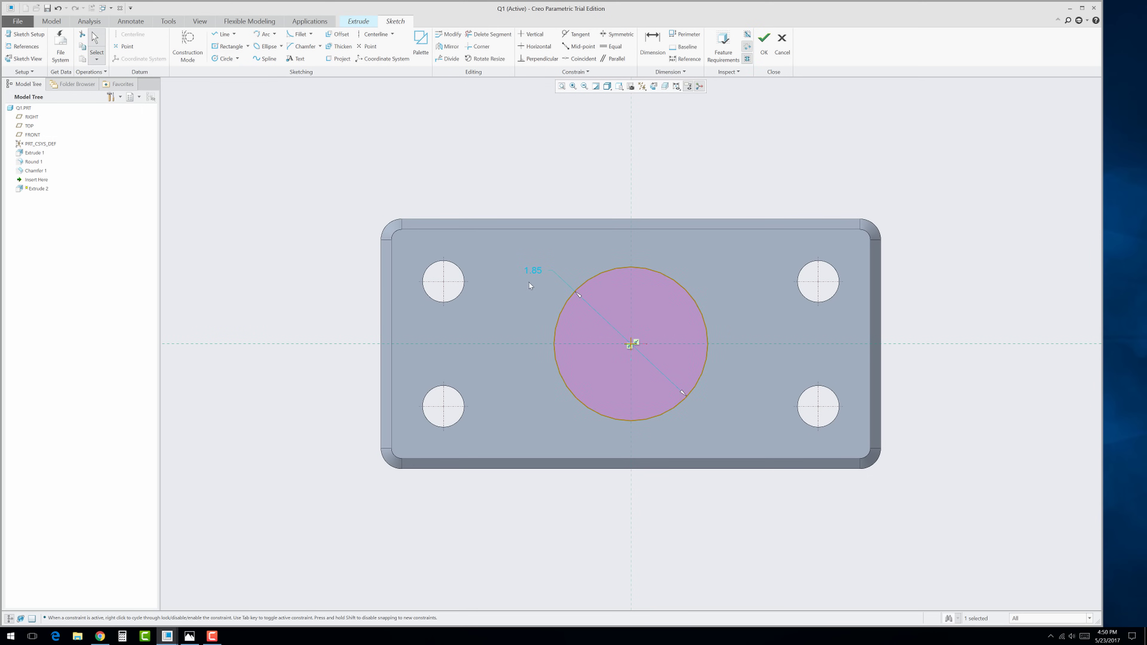
Step: Set the boss circle's diameter to 2.25, checking it against the Quiz 1 drawing
double_click(535, 272)
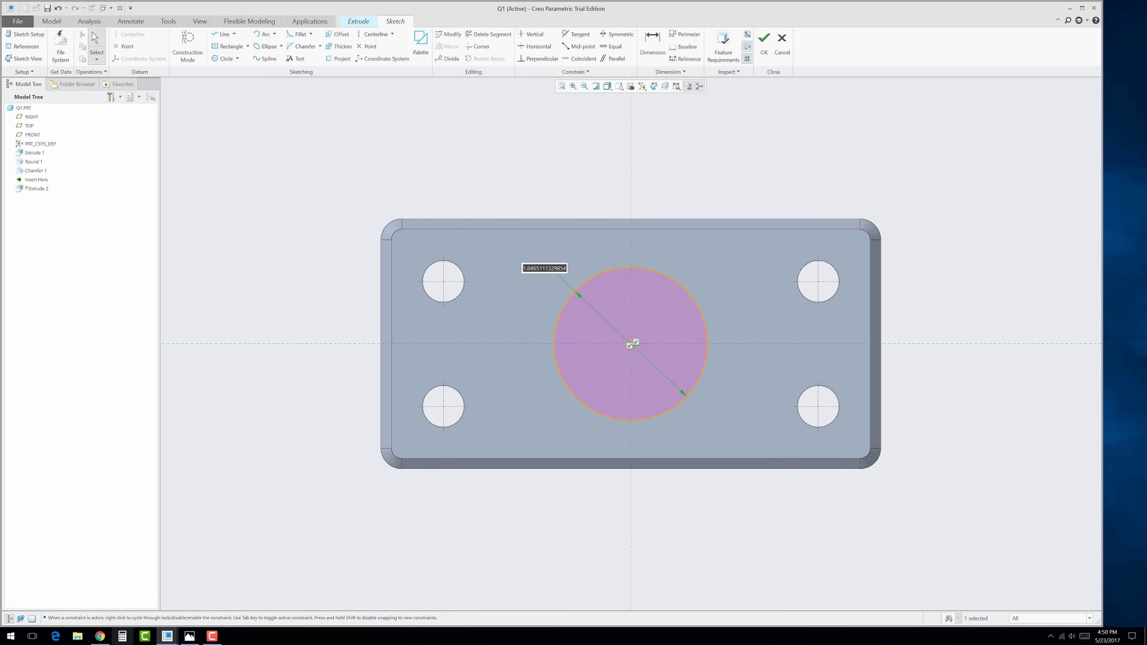
left_click(100, 636)
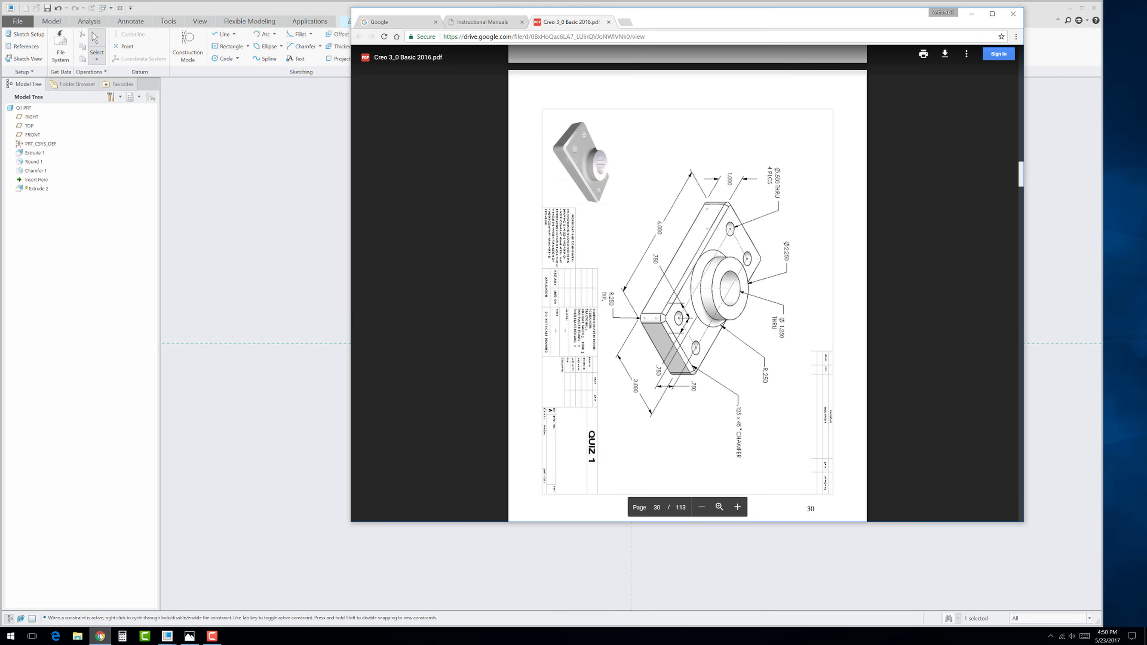
key("alt+Tab")
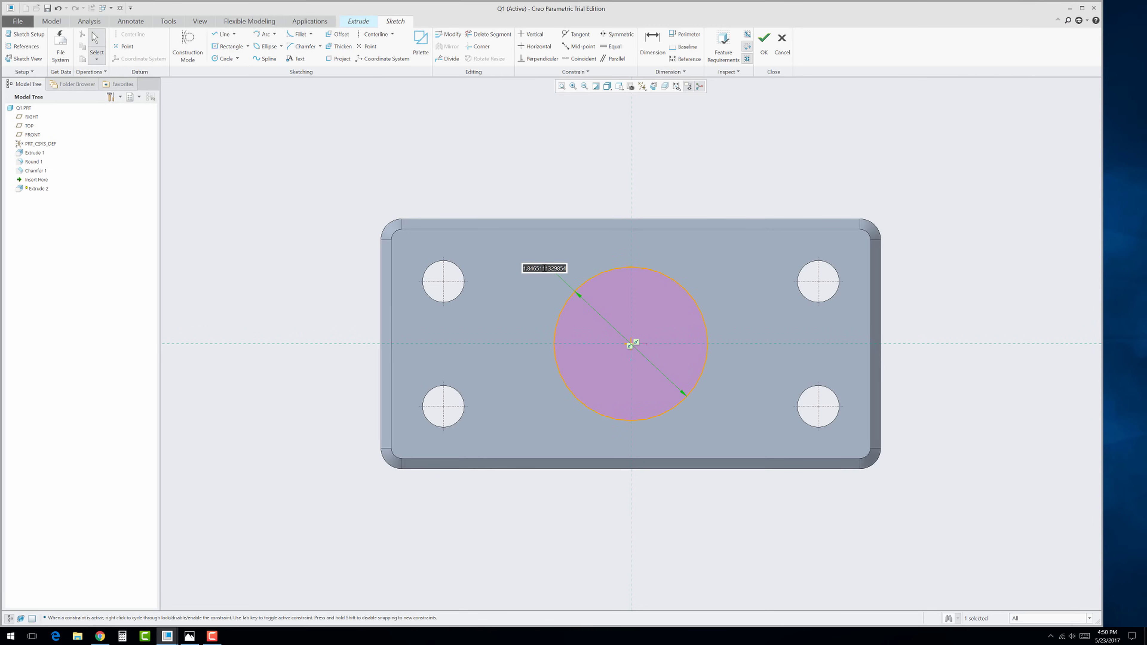
type("2.25")
key("Return")
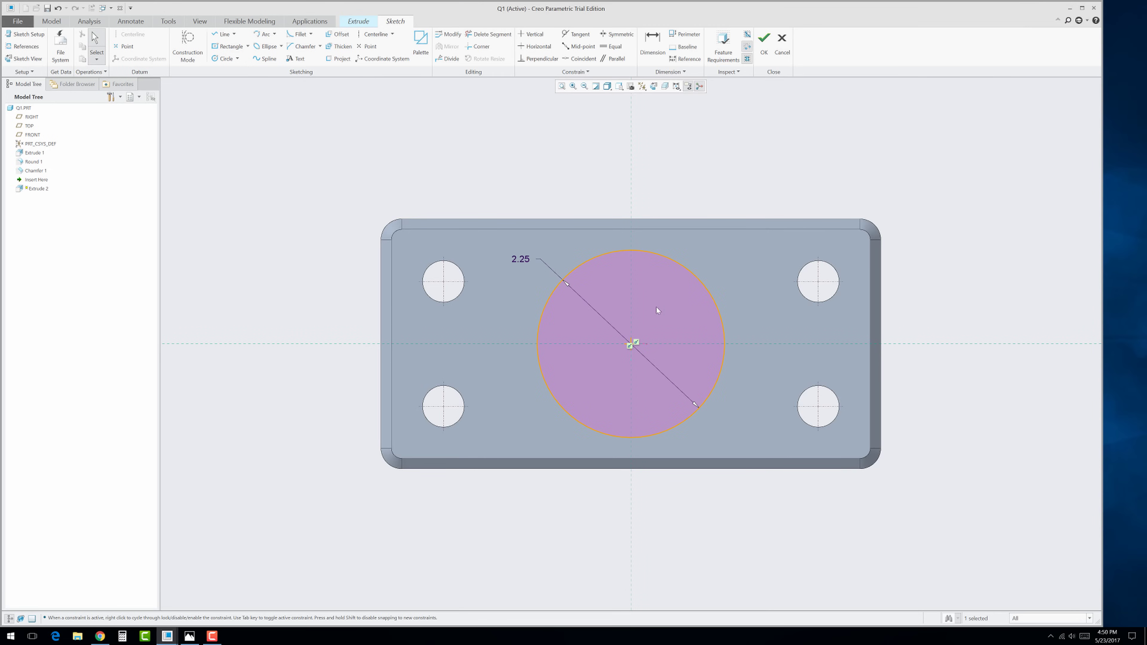
Step: Finish the circle sketch and extrude it upward by 0.75 to form the boss
left_click(764, 43)
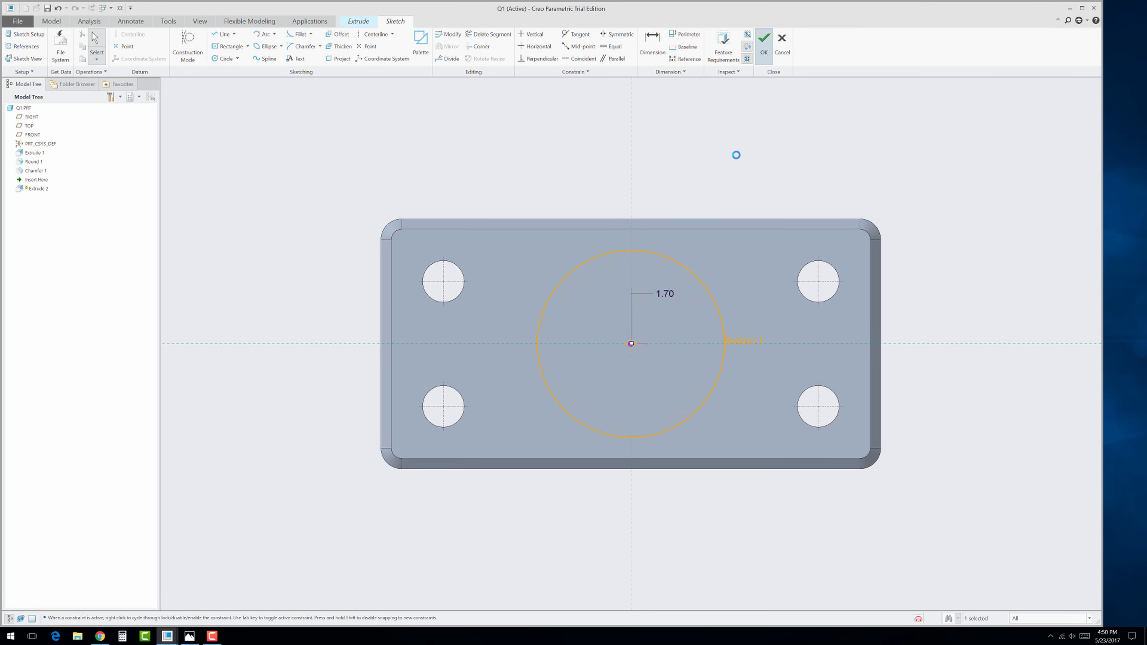
double_click(674, 175)
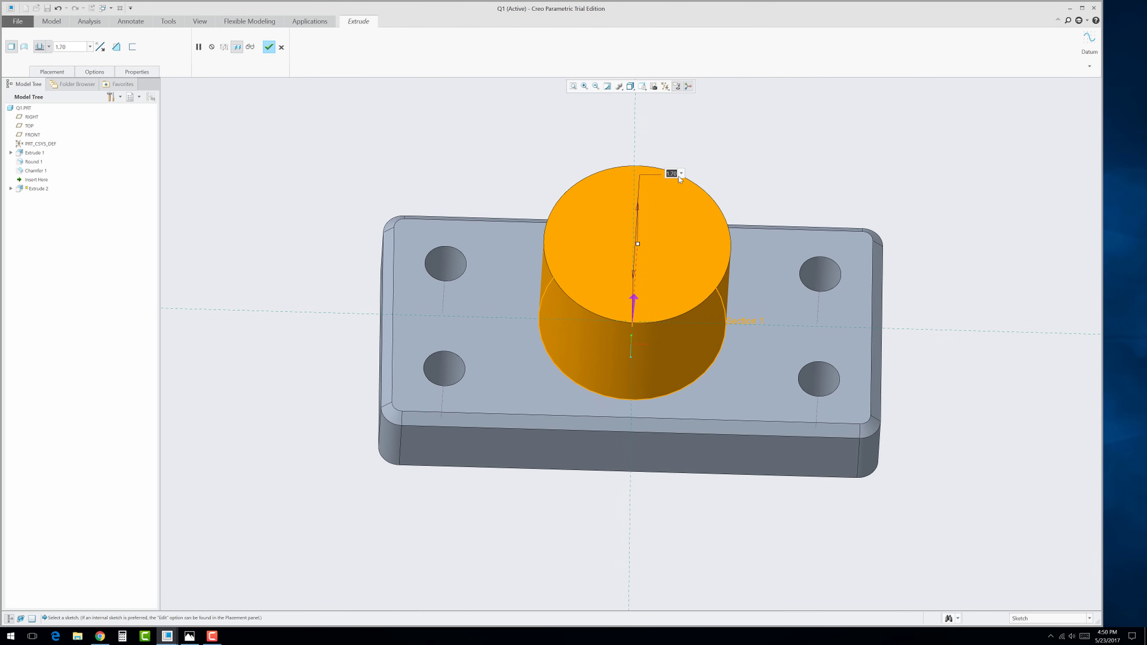
type("0.75")
key("Return")
middle_click_drag(679, 190, 674, 397)
left_click(269, 47)
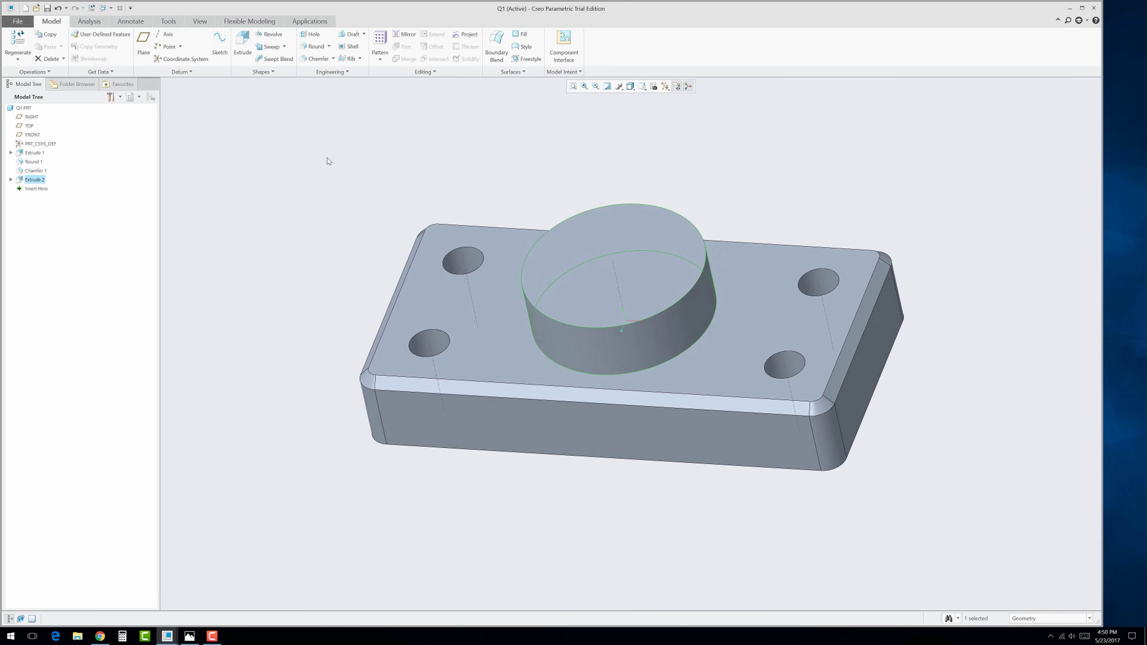
Step: Round the edge where the boss meets the plate with a 0.25 radius
left_click(315, 46)
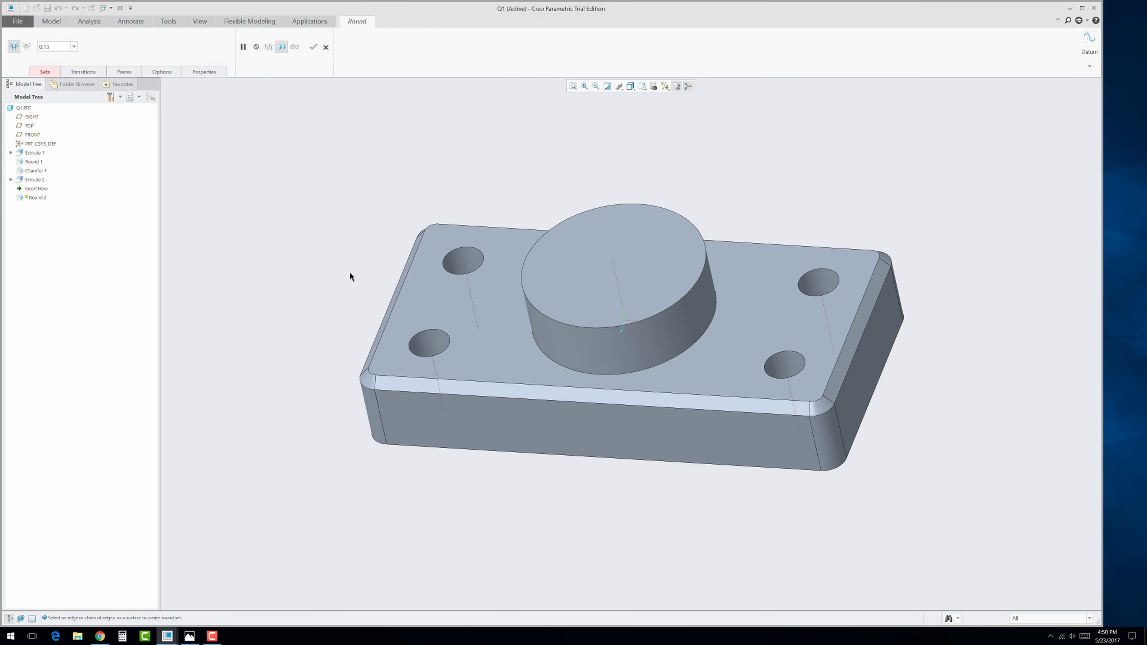
double_click(59, 47)
key("BackSpace")
type("0.25")
key("Return")
left_click(545, 354)
left_click(545, 354, "ctrl")
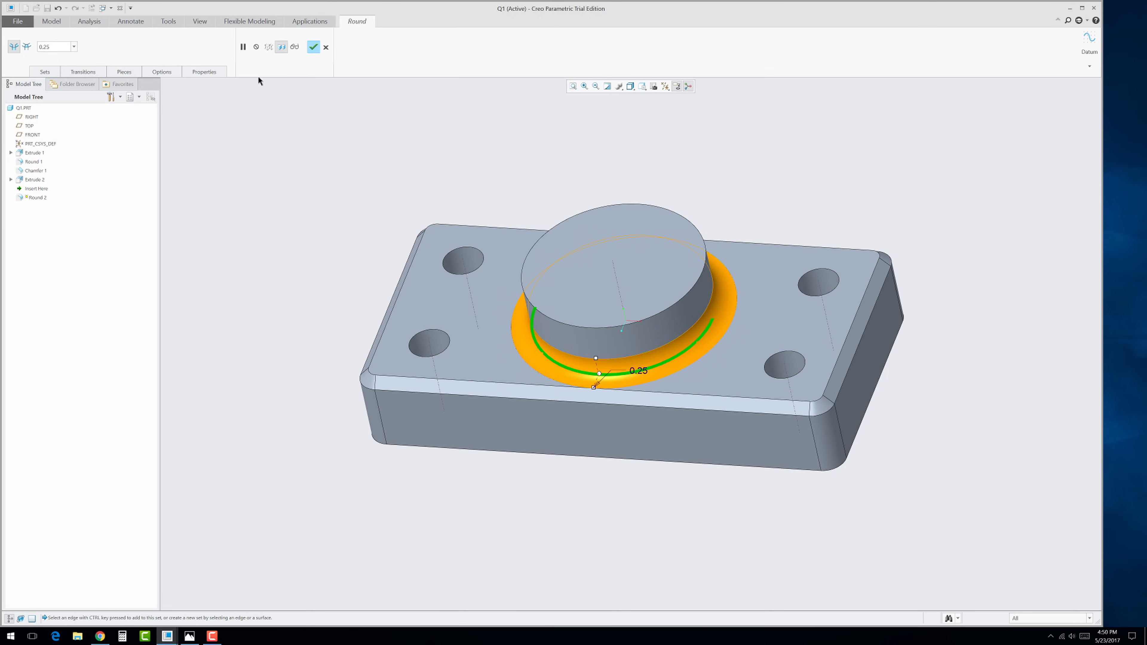
left_click(313, 47)
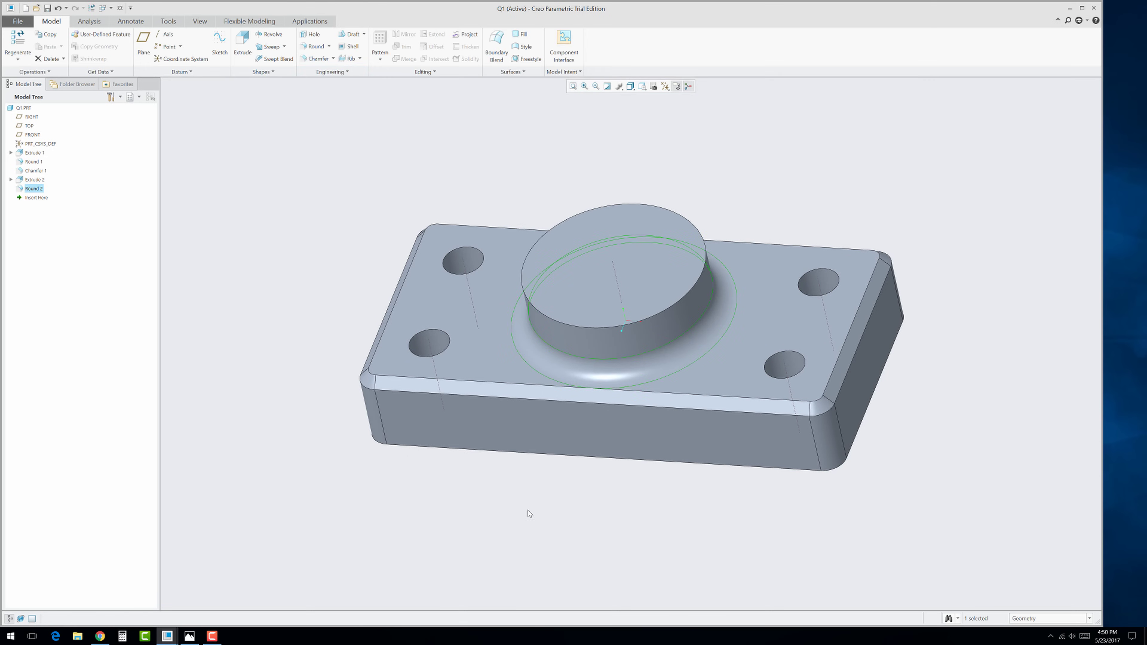
Step: Start an extrusion on the boss's top face and sketch a circle about 1.16 in diameter centered on the origin
mouse_move(531, 515)
middle_mouse_down()
mouse_move(565, 499)
mouse_move(553, 481)
mouse_move(529, 520)
middle_mouse_up()
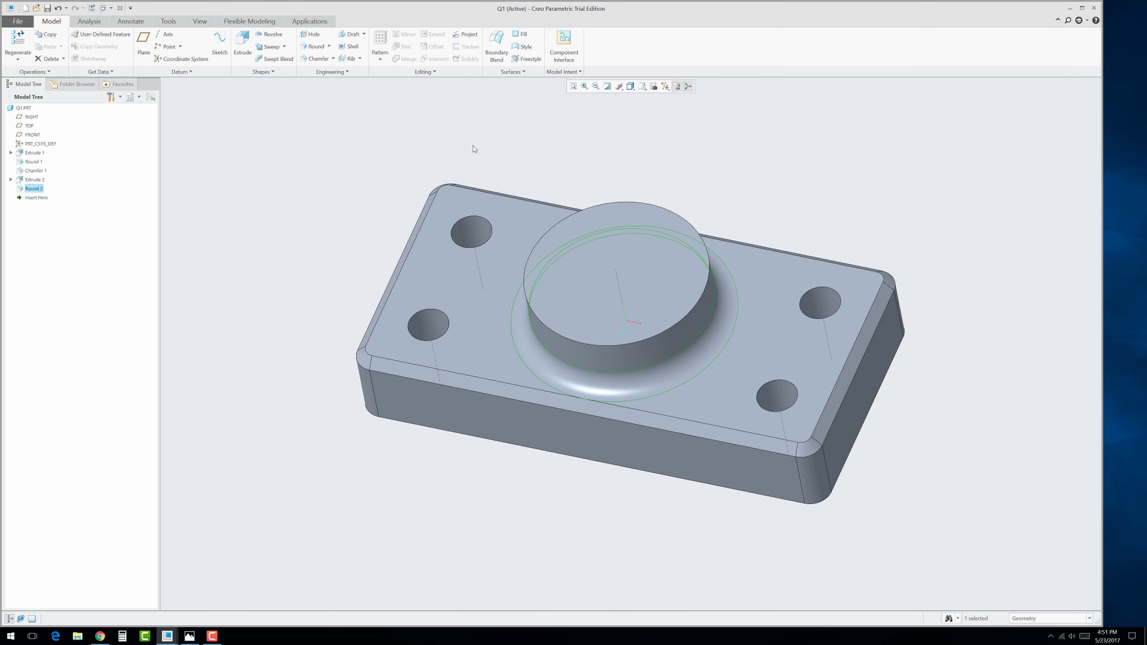
left_click(647, 269)
left_click(696, 235)
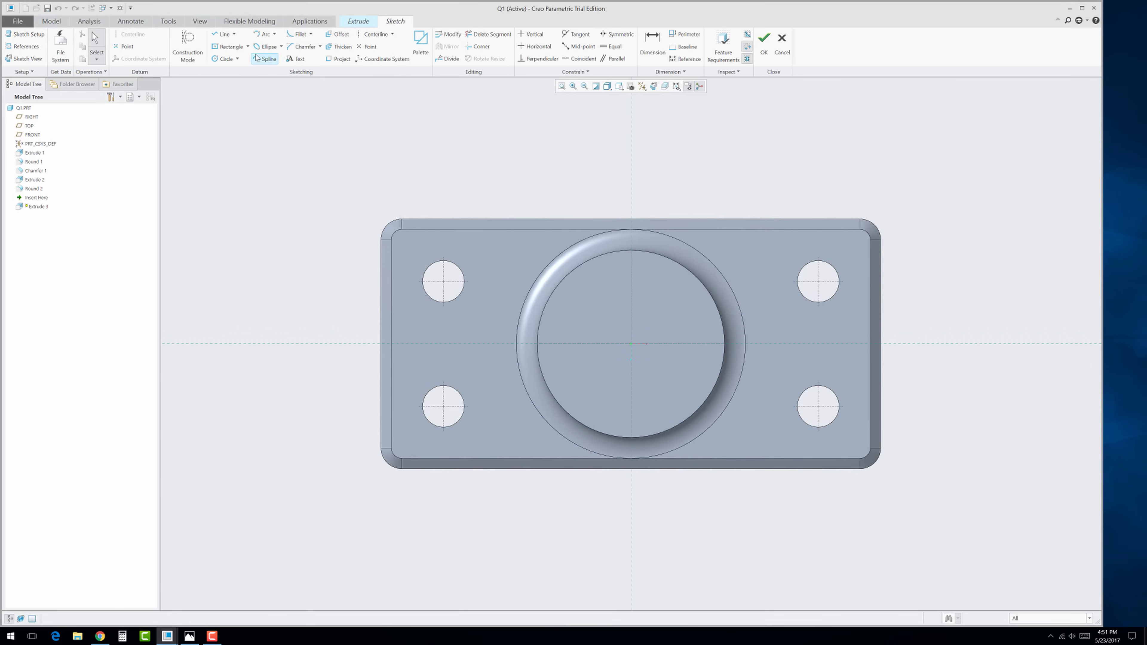
left_click(224, 58)
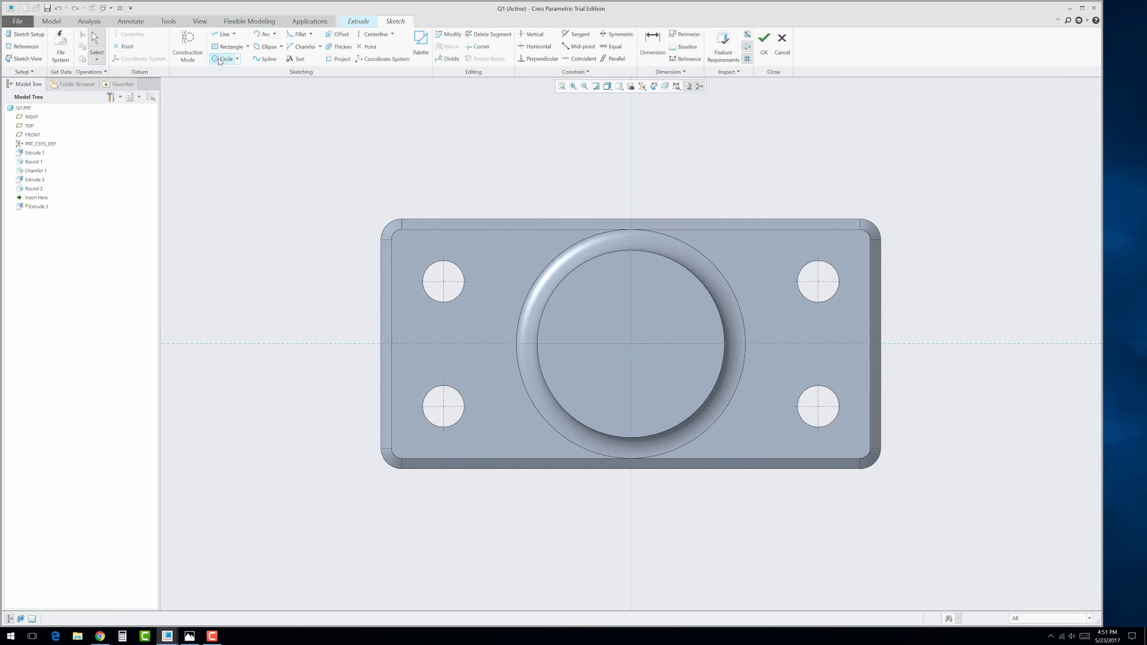
left_click(631, 345)
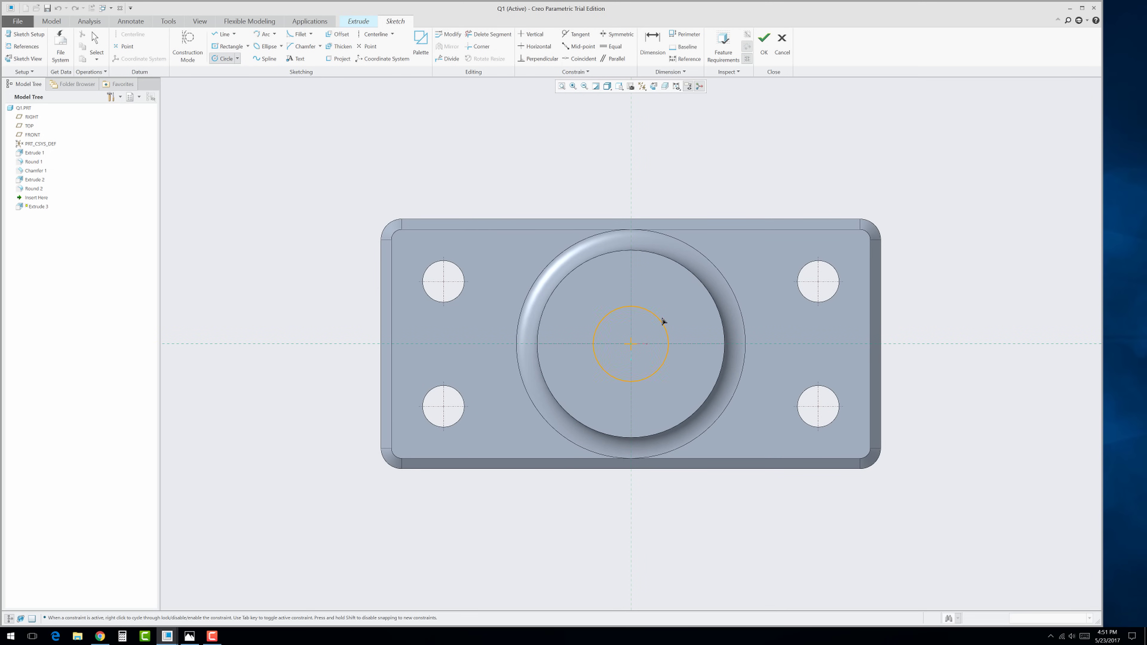
left_click(679, 307)
middle_click(678, 307)
Step: Set the bore circle's diameter to 1.25
double_click(563, 299)
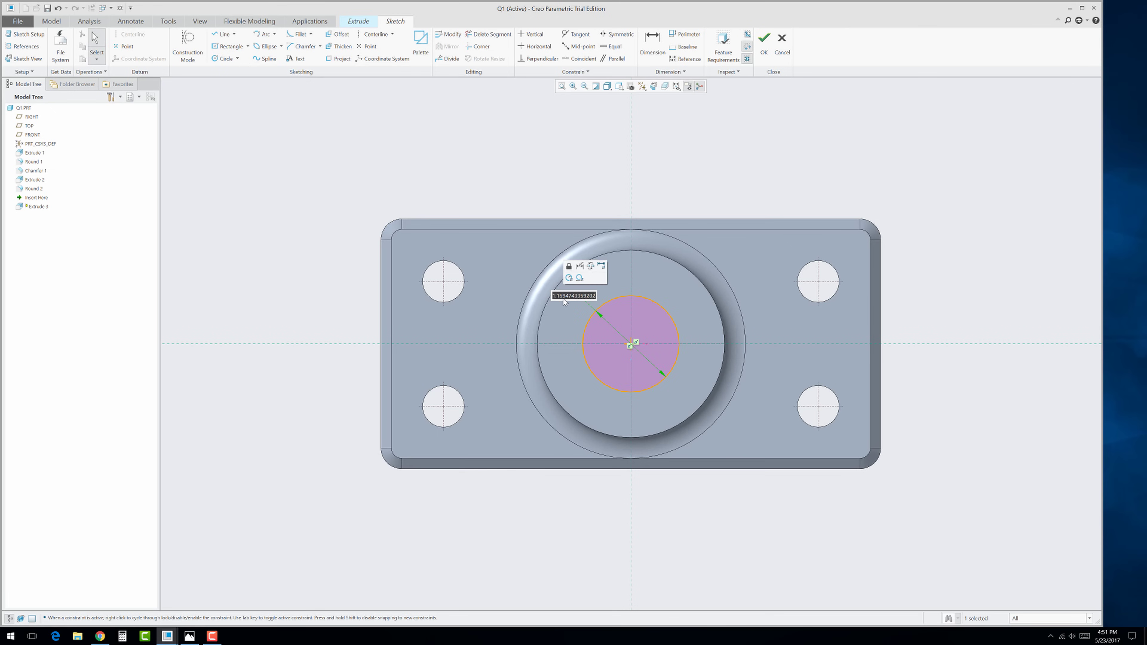
type("1.25")
key("Return")
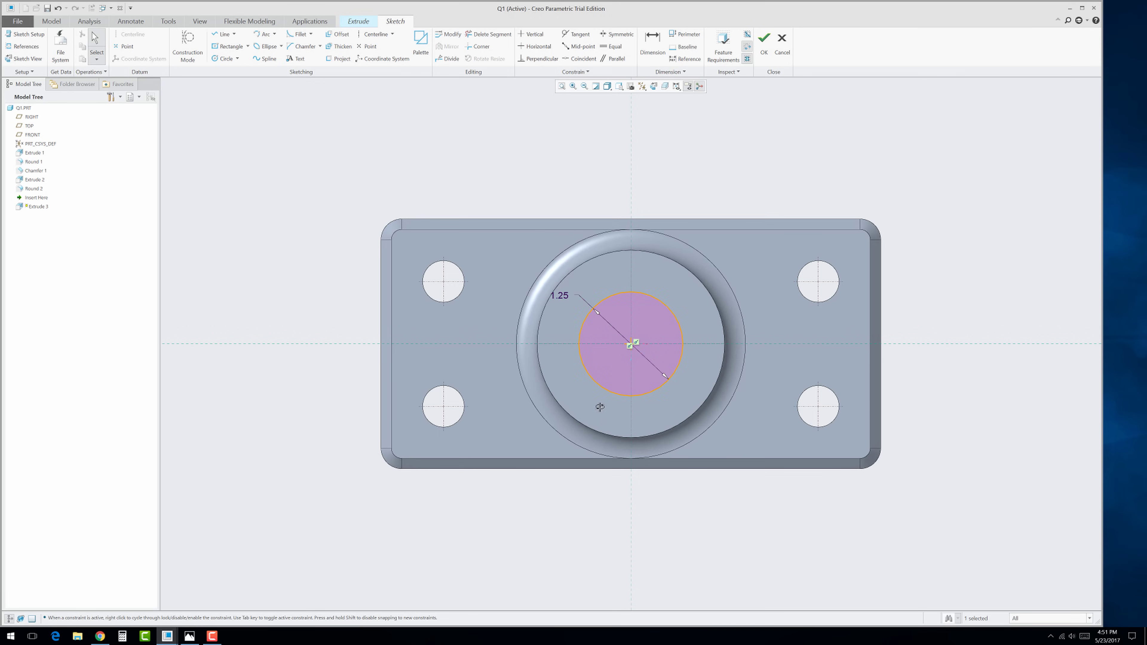
key("ctrl+d")
Step: Finish the bore sketch, reverse the extrusion into the part and cut it through all
left_click(763, 43)
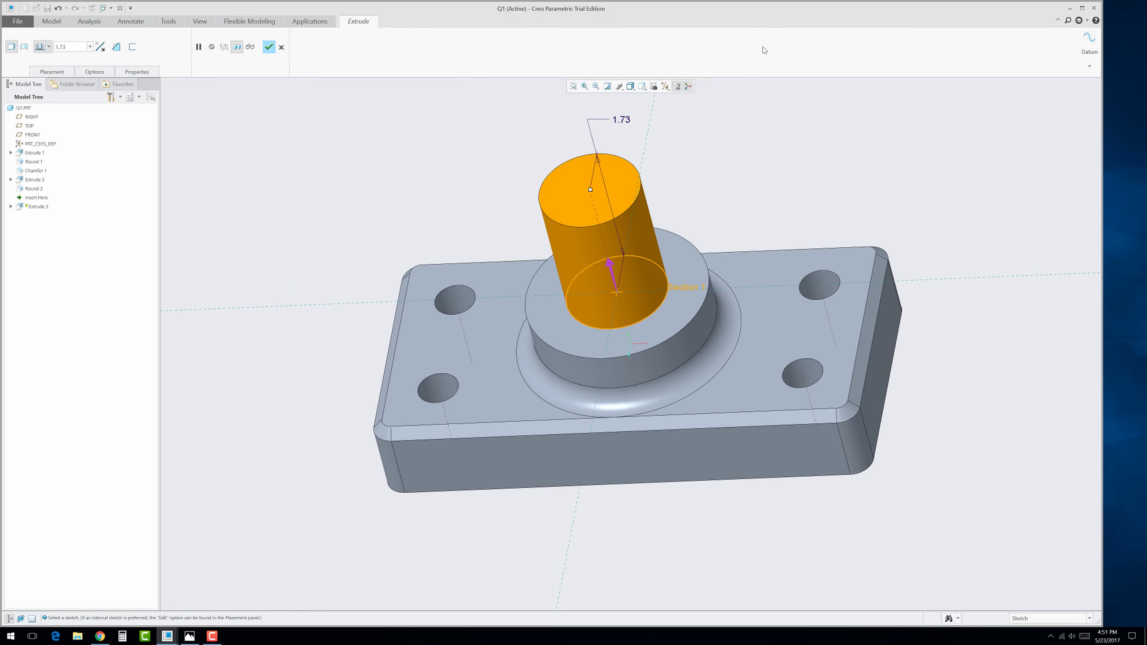
left_click(610, 263)
mouse_move(525, 235)
middle_mouse_down()
mouse_move(525, 276)
mouse_move(524, 238)
middle_mouse_up()
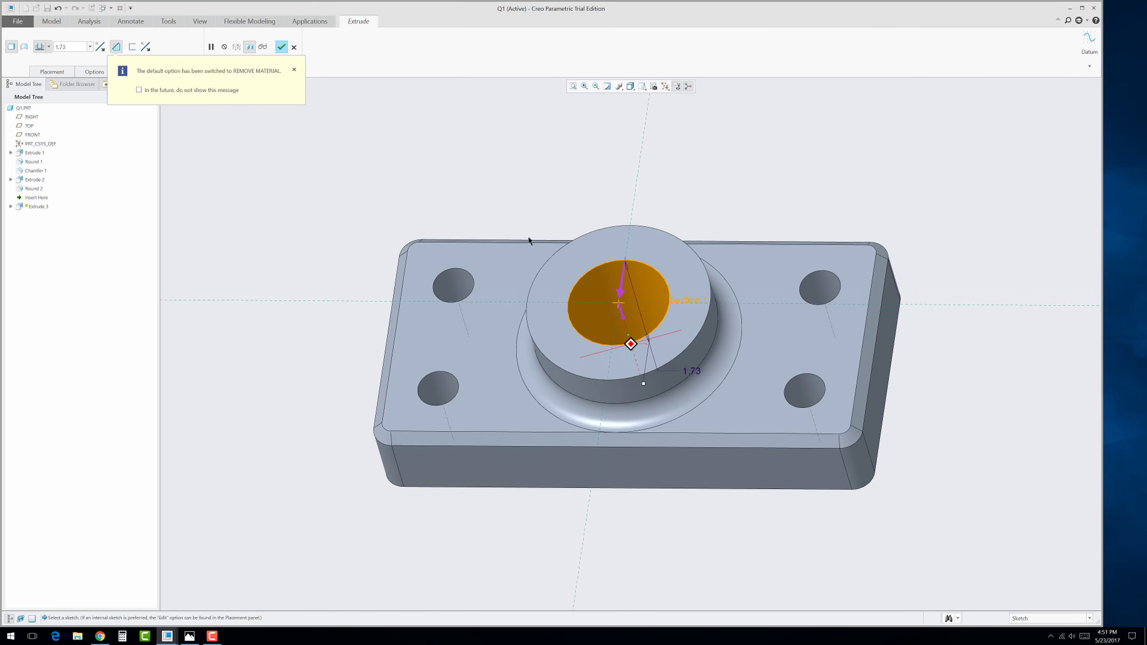
left_click(46, 47)
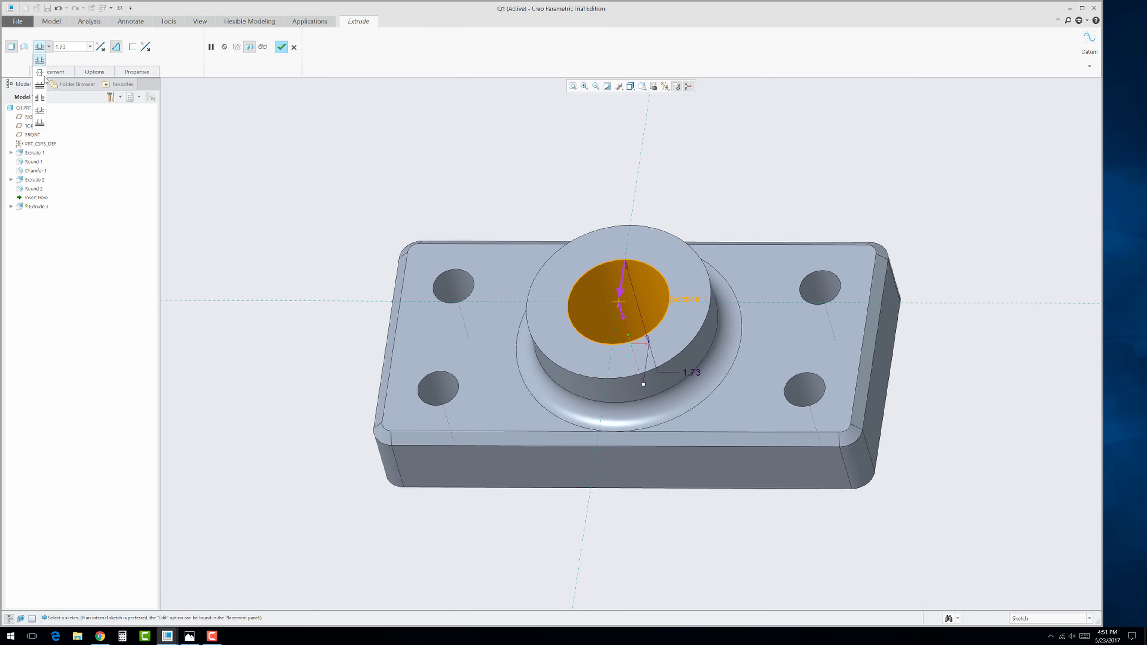
left_click(39, 98)
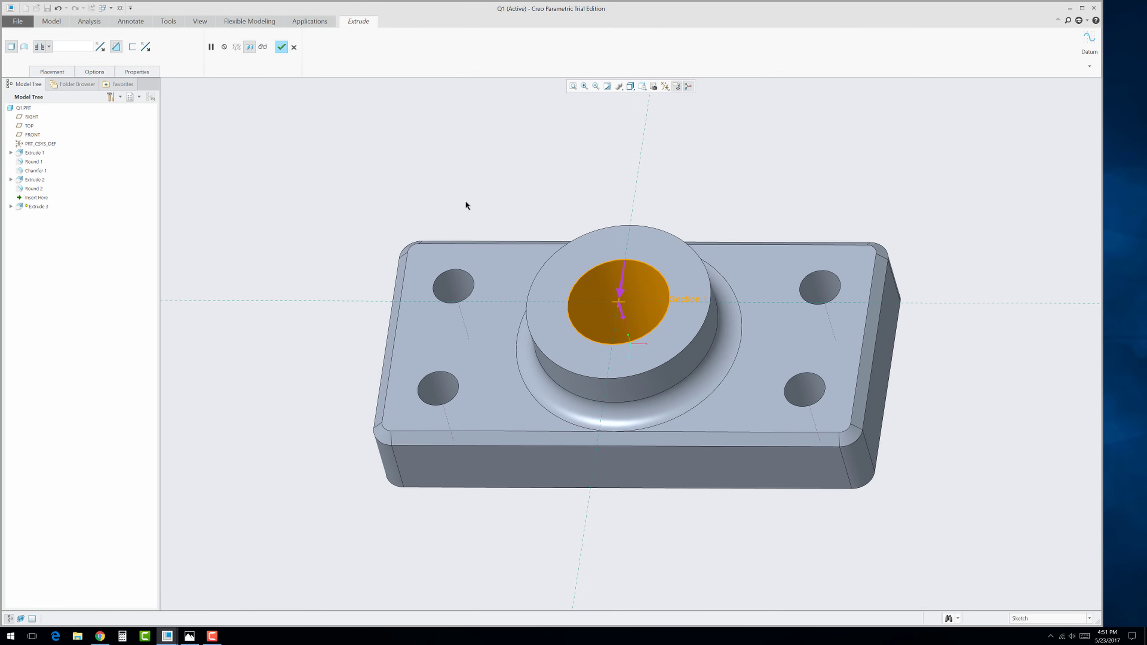
mouse_move(466, 204)
middle_mouse_down()
mouse_move(467, 253)
mouse_move(465, 213)
middle_mouse_up()
left_click(282, 46)
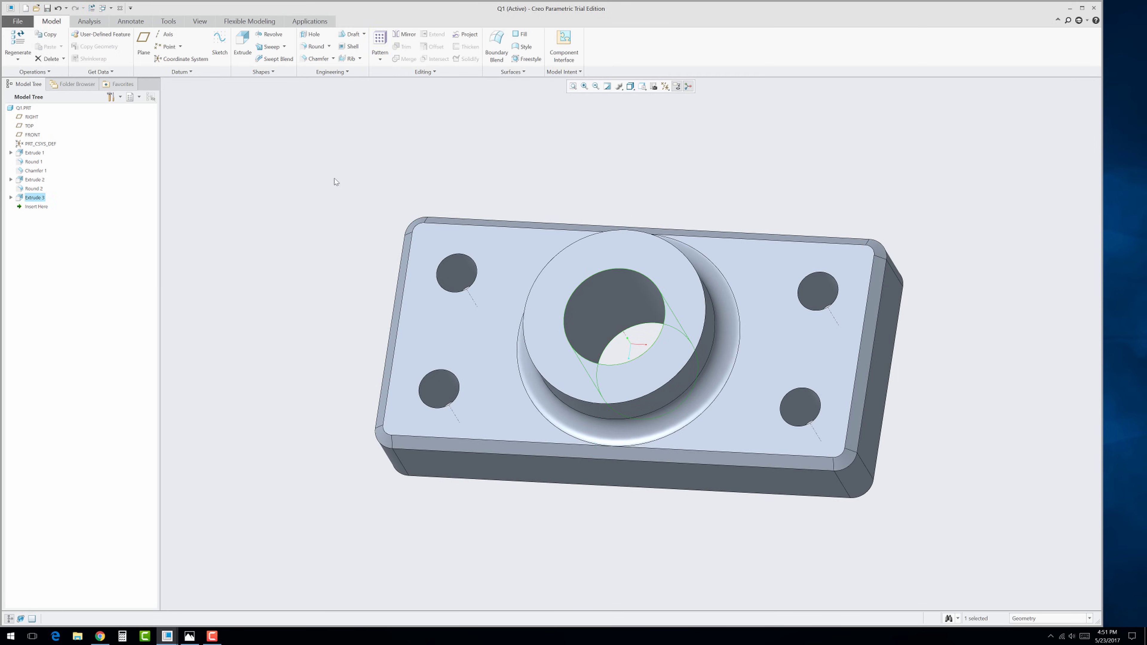
Step: Examine the finished part and display the dimensions of the base plate and boss extrusions
middle_click_drag(378, 246, 409, 232)
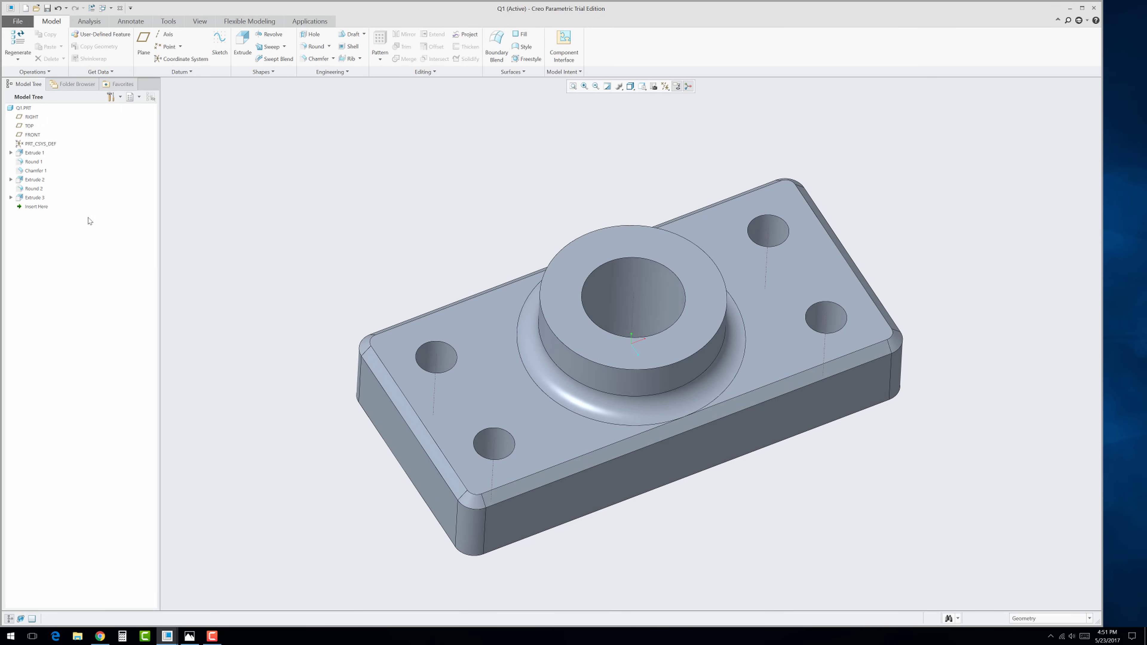
left_click(30, 189)
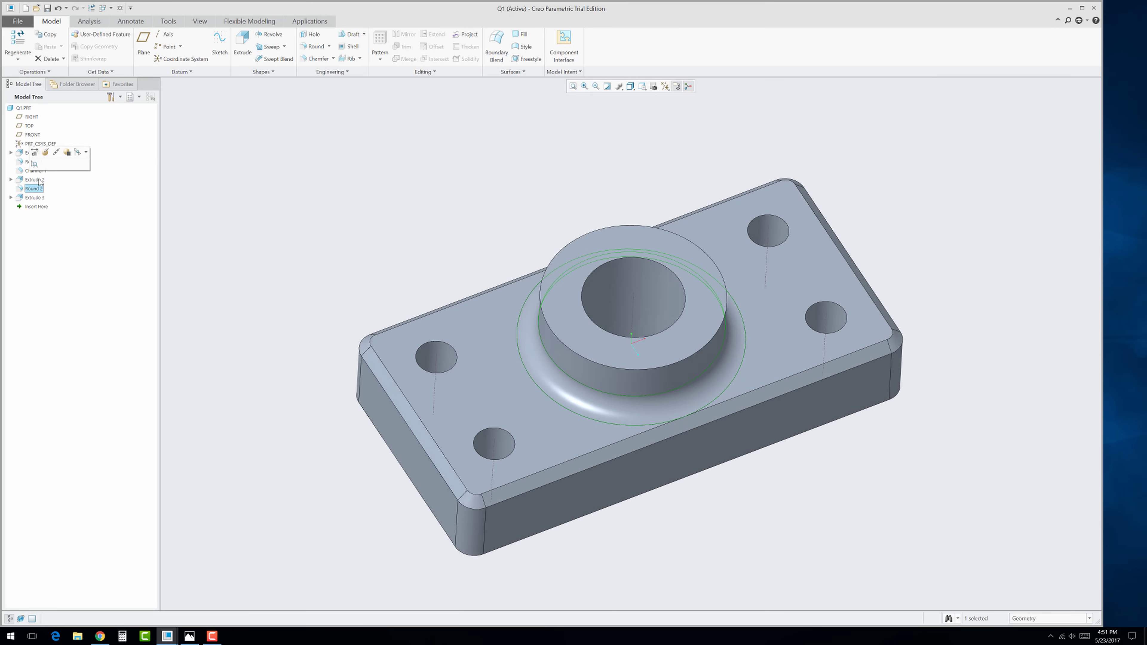
left_click(192, 300)
double_click(560, 505)
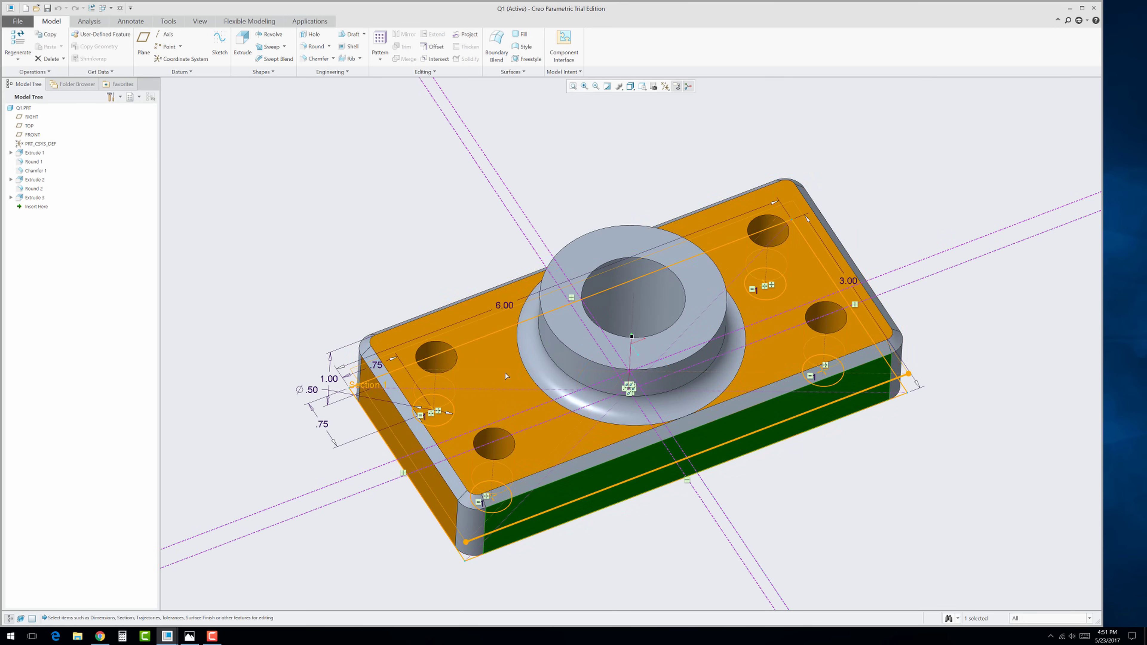
mouse_move(478, 313)
middle_mouse_down()
mouse_move(452, 343)
mouse_move(485, 305)
middle_mouse_up()
double_click(578, 256)
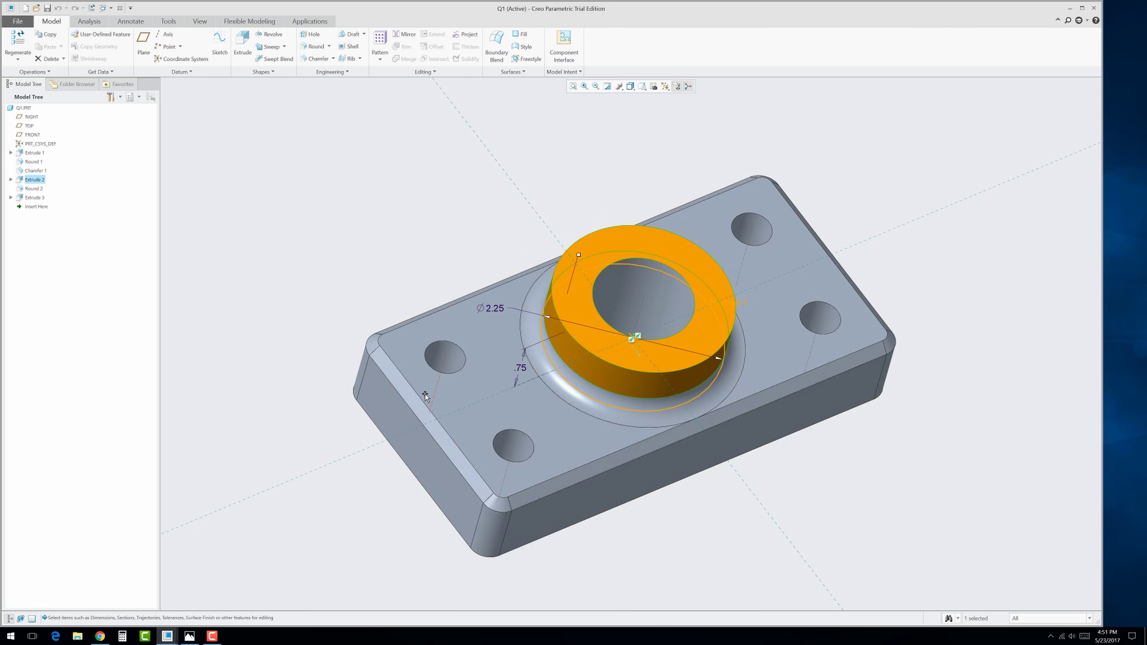
left_click(312, 414)
middle_click_drag(312, 414, 341, 412)
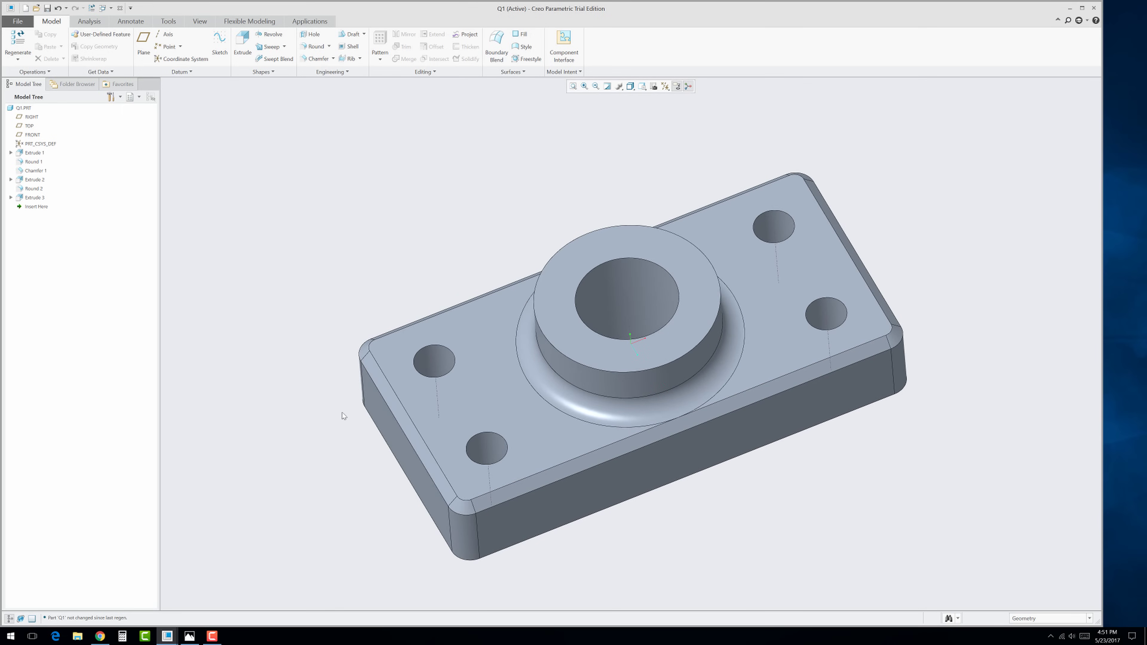